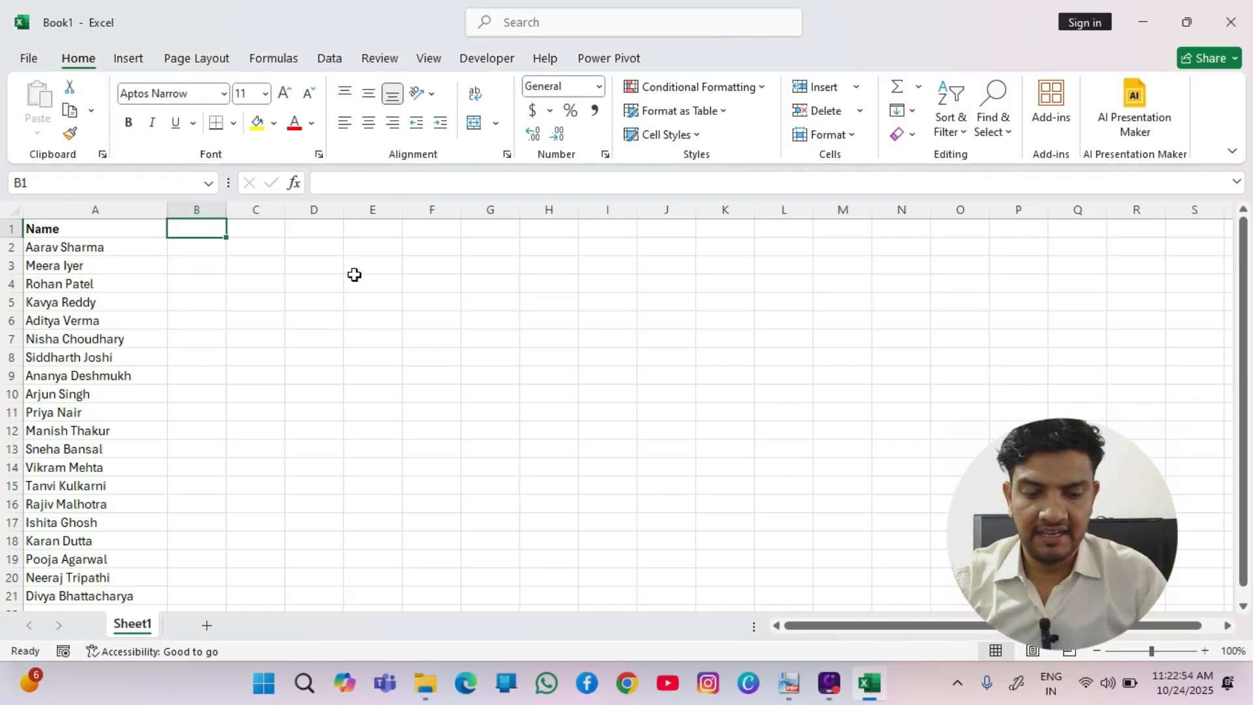
Add the heading Left in B1 and enter =LEFT(A2,3) in B2 to extract the name's first three characters.
{"action": "type", "text": "Left"}
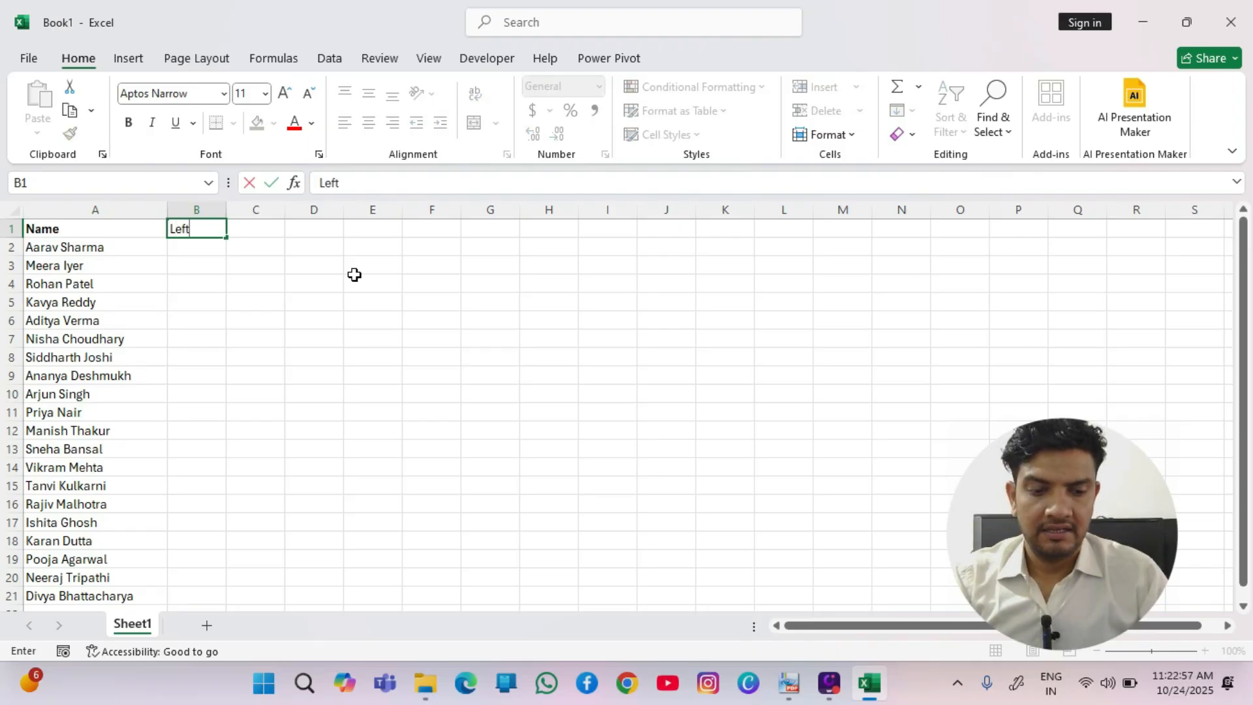
{"action": "key", "text": "Return"}
{"action": "type", "text": "=left"}
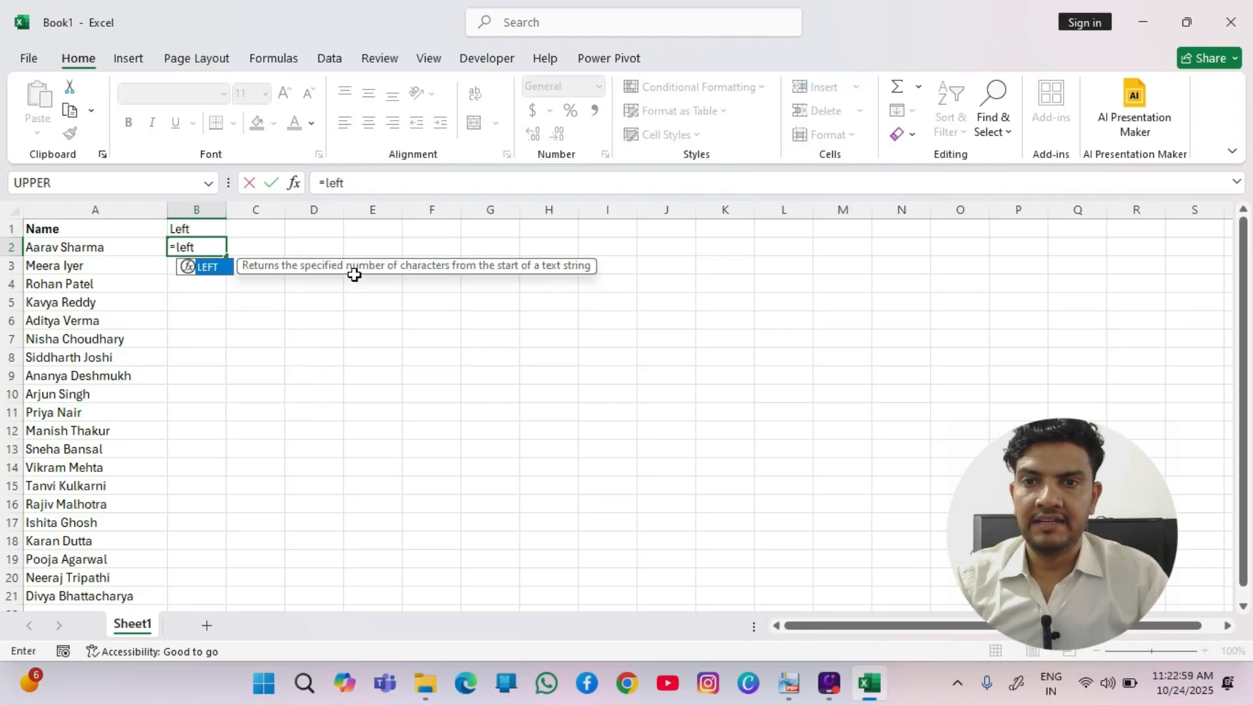
{"action": "key", "text": "Tab"}
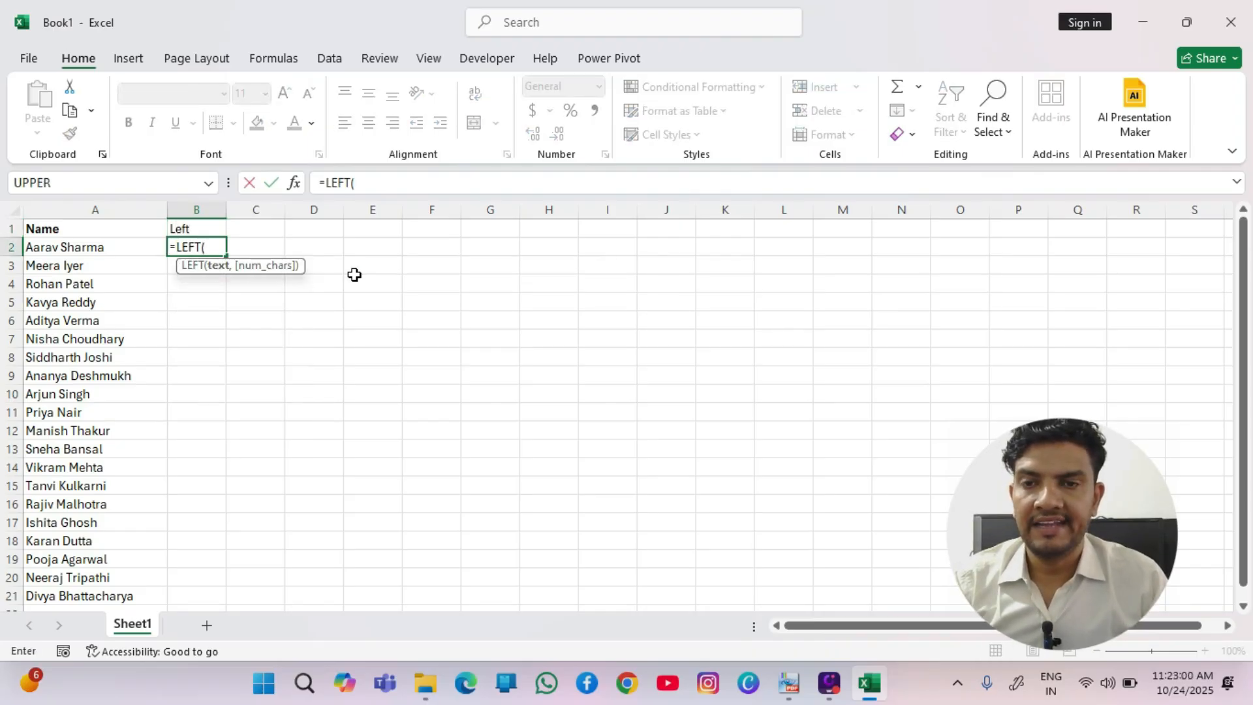
{"action": "key", "text": "Left"}
{"action": "type", "text": ","}
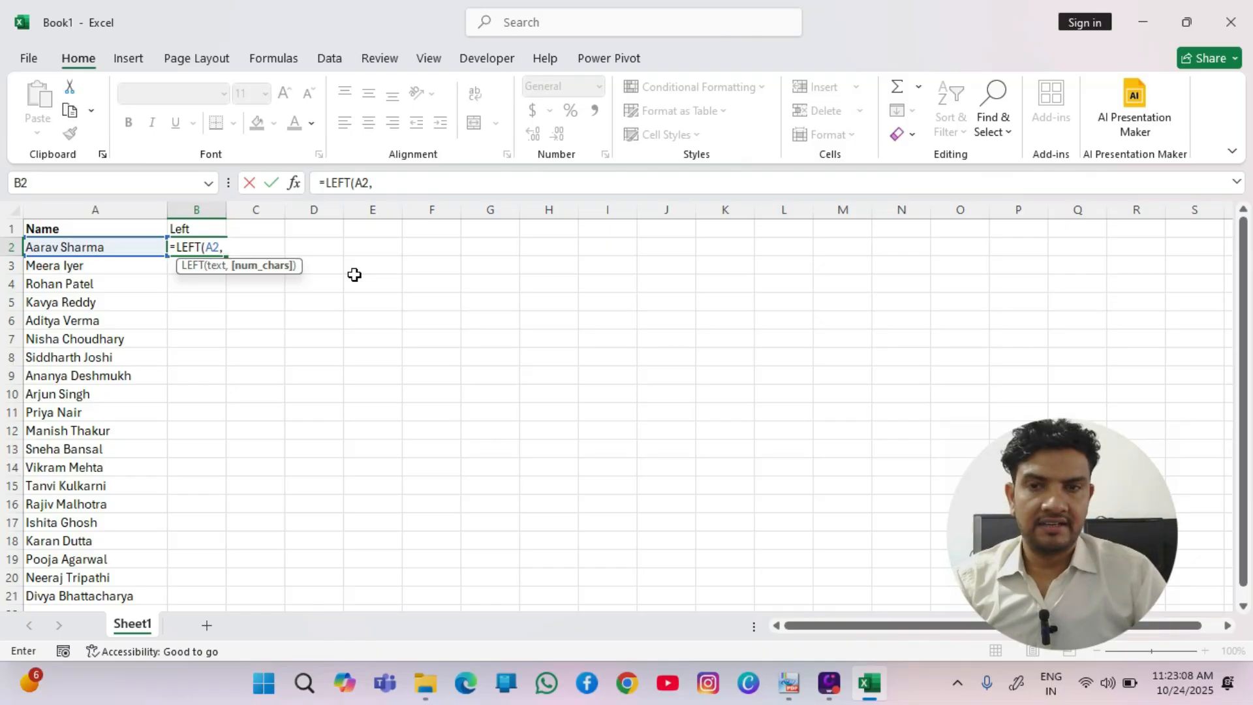
{"action": "type", "text": "3)"}
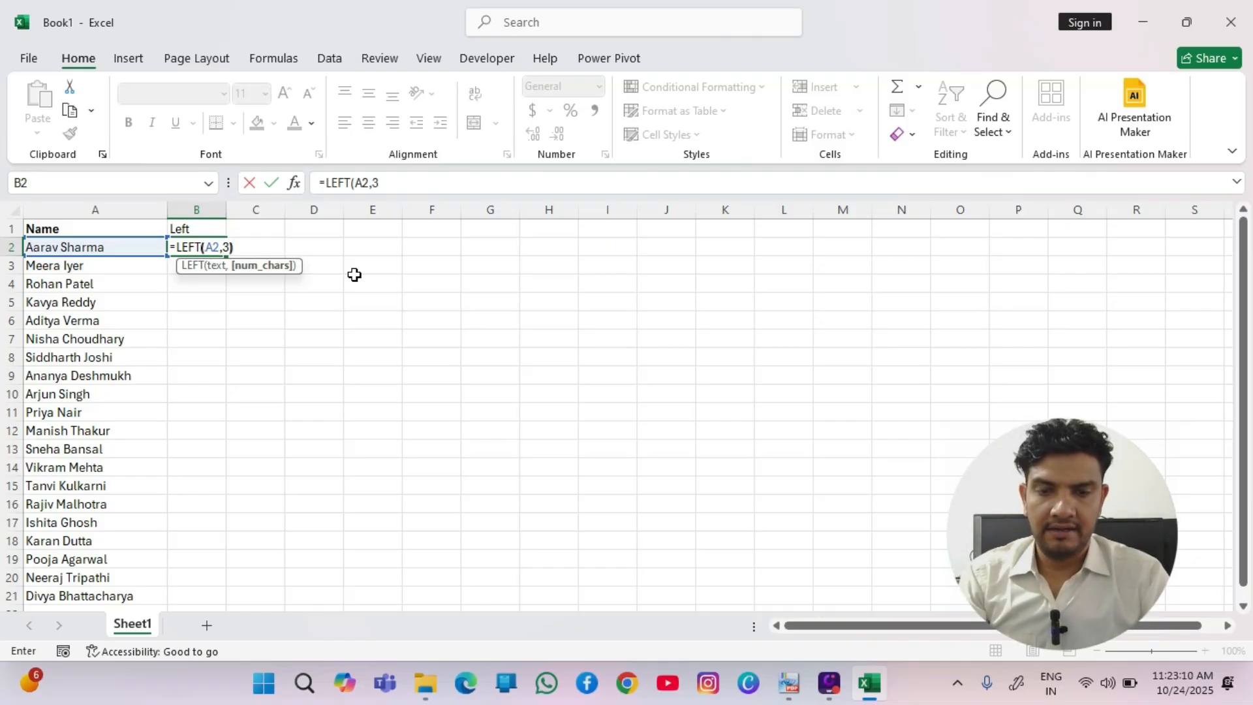
{"action": "key", "text": "Return"}
{"action": "key", "text": "Up"}
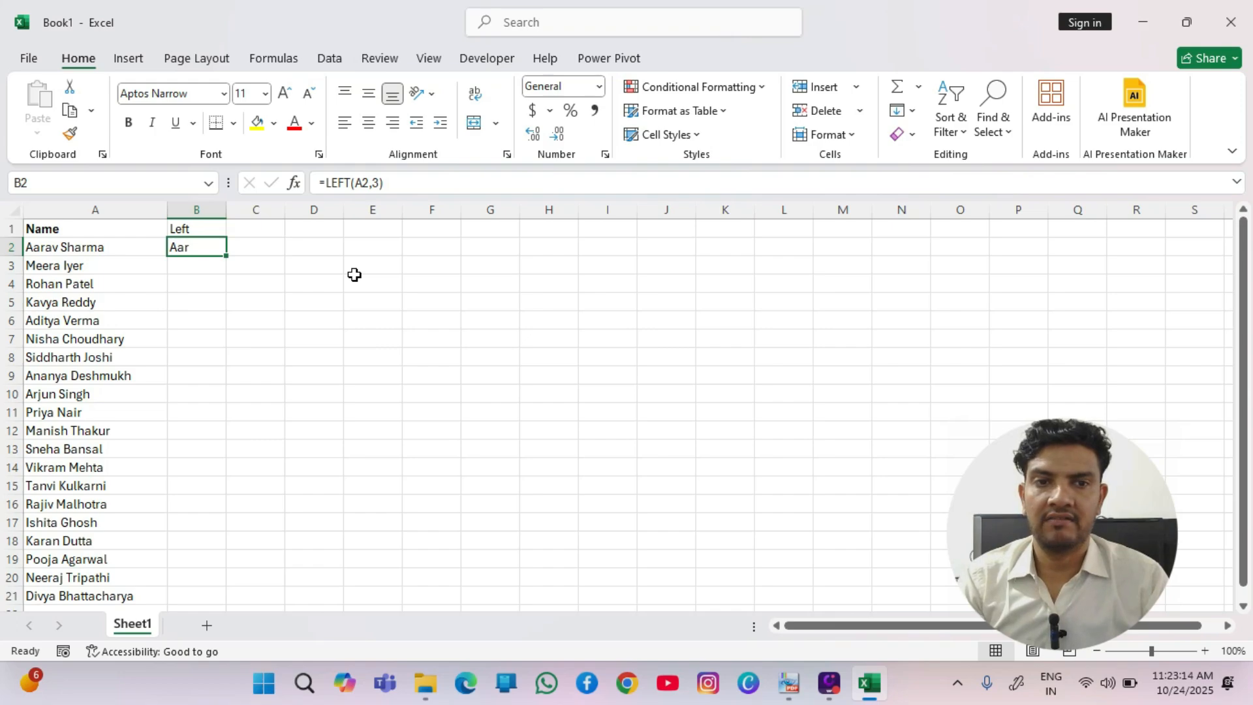
Fill the LEFT formula from B2 down to B21 so it covers every name in the list.
{"action": "key", "text": "Right"}
{"action": "key", "text": "Up"}
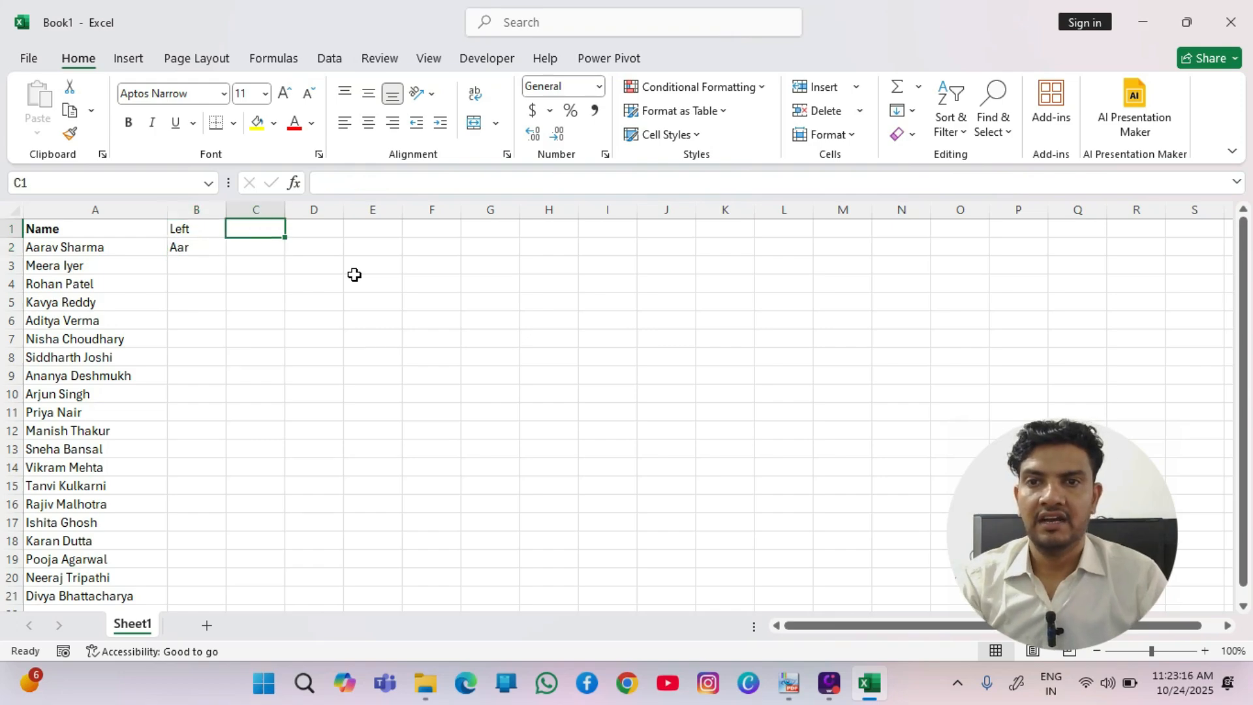
{"action": "key", "text": "Down"}
{"action": "key", "text": "Left"}
{"action": "key", "text": "shift+Down"}
{"action": "key", "text": "shift+Down"}
{"action": "key", "text": "shift+Down"}
{"action": "key", "text": "shift+Down"}
{"action": "key", "text": "shift+Down"}
{"action": "key", "text": "shift+Down"}
{"action": "key", "text": "shift+Down"}
{"action": "key", "text": "shift+Down"}
{"action": "key", "text": "shift+Down"}
{"action": "key", "text": "shift+Down"}
{"action": "key", "text": "shift+Down"}
{"action": "key", "text": "shift+Down"}
{"action": "key", "text": "shift+Down"}
{"action": "key", "text": "shift+Down"}
{"action": "key", "text": "shift+Down"}
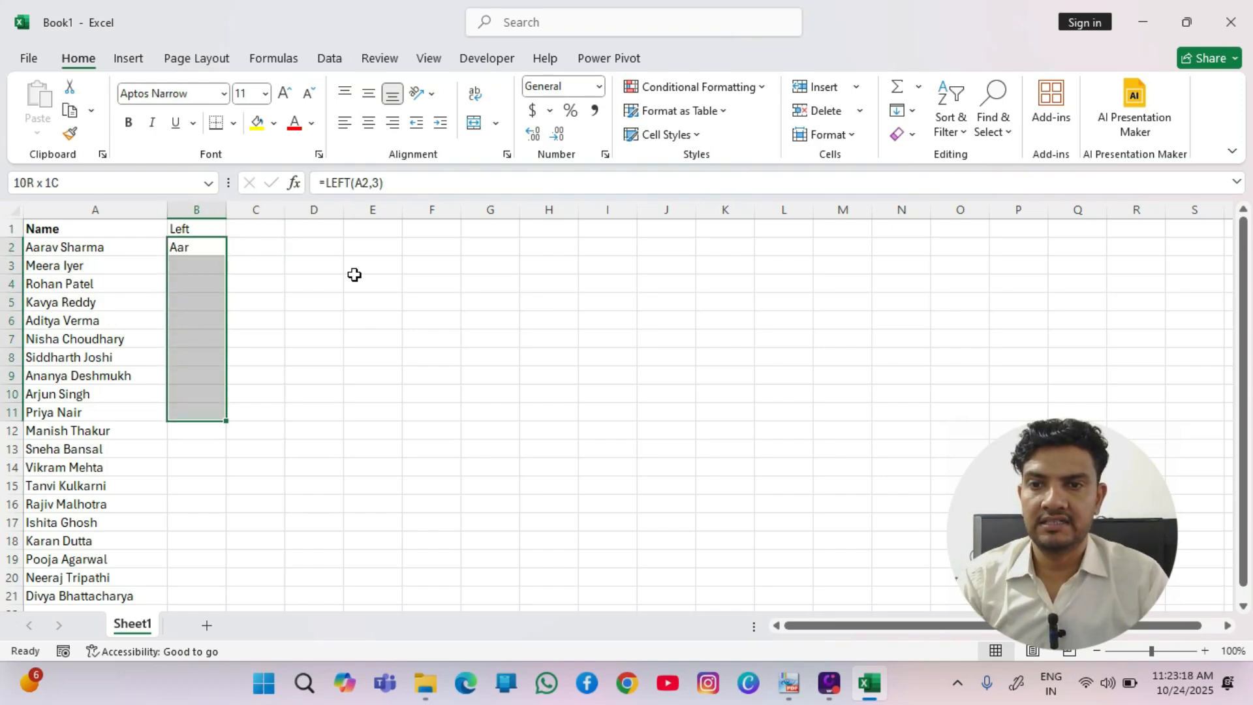
{"action": "key", "text": "shift+Down"}
{"action": "key", "text": "shift+Down"}
{"action": "key", "text": "shift+Down"}
{"action": "key", "text": "shift+Down"}
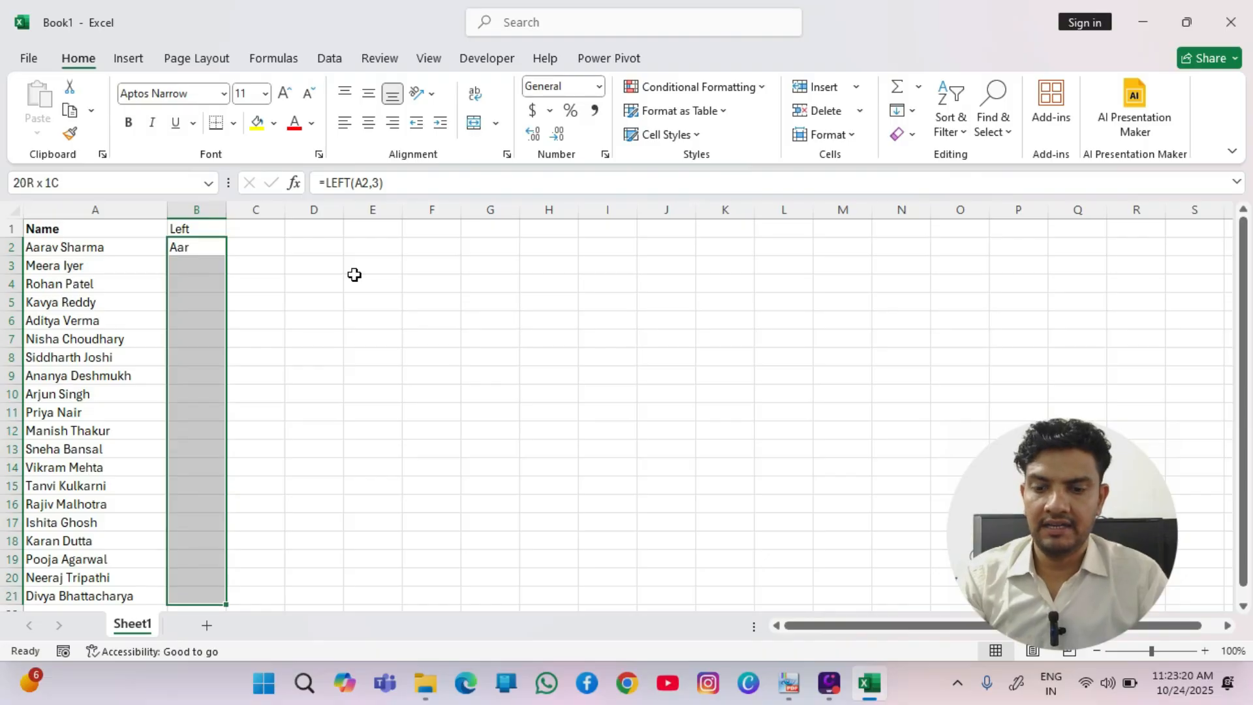
{"action": "key", "text": "F2"}
{"action": "key", "text": "ctrl+Return"}
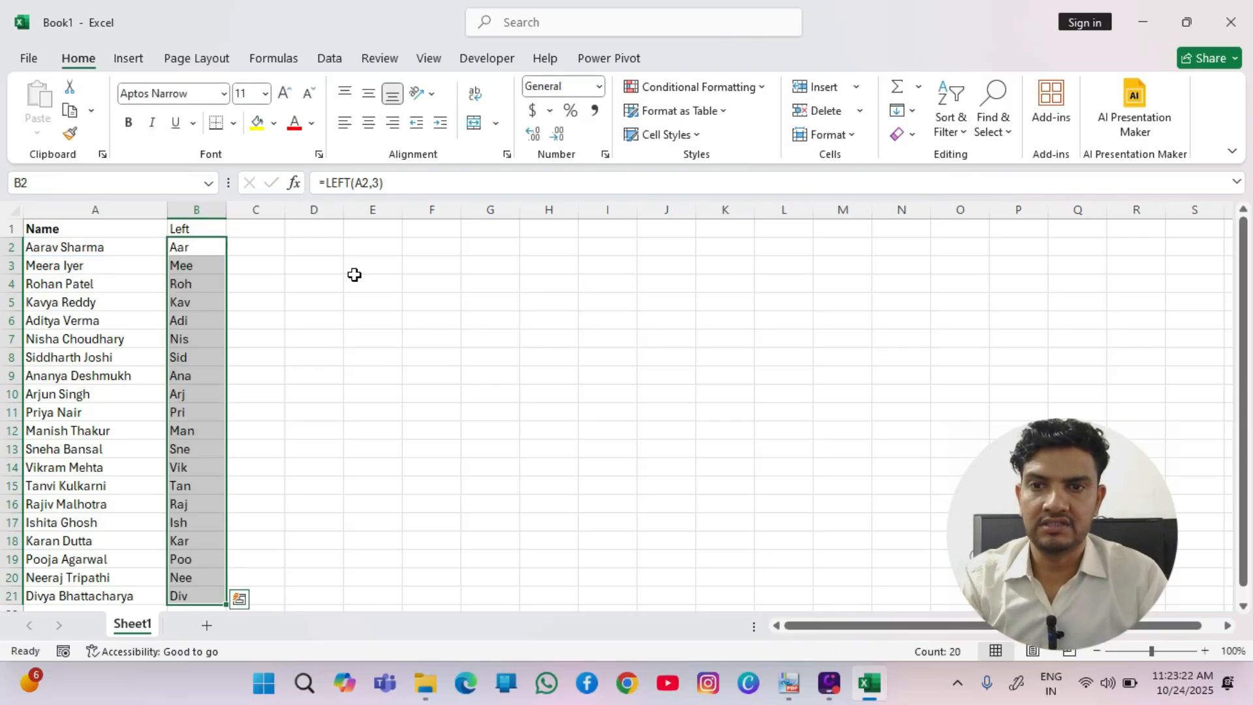
Add the column heading Right in cell C1.
{"action": "key", "text": "Right"}
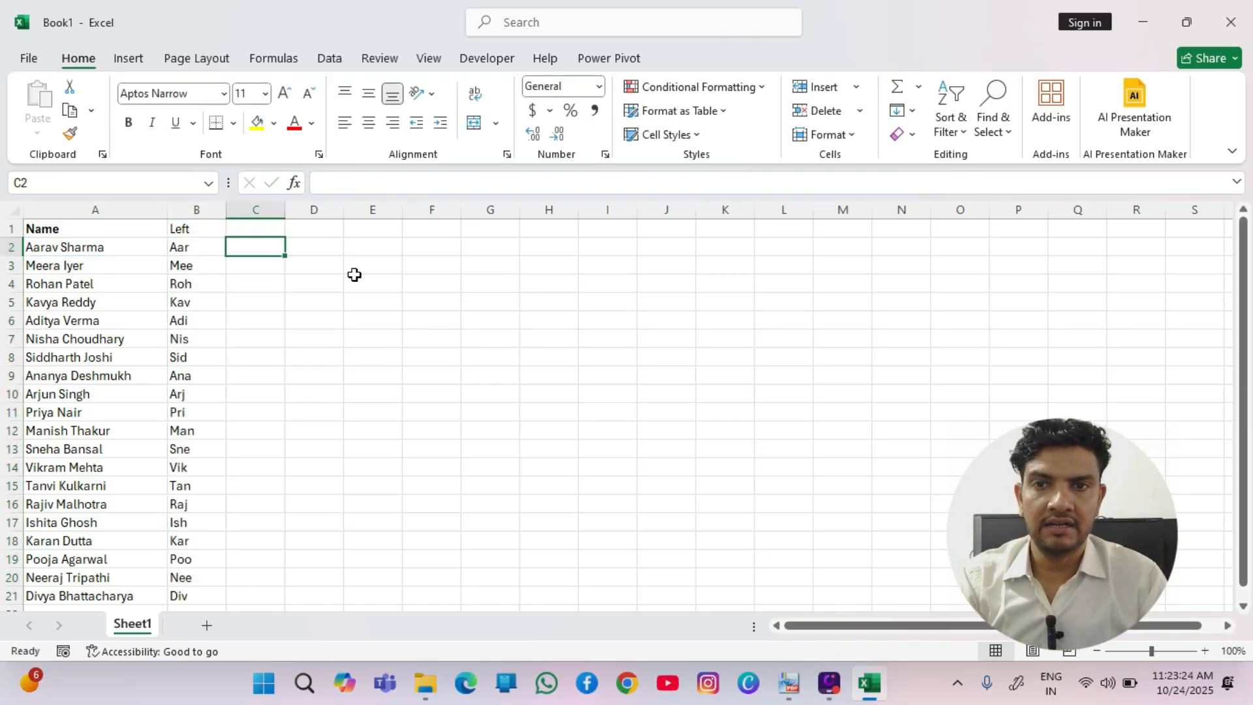
{"action": "key", "text": "Up"}
{"action": "type", "text": "Ri"}
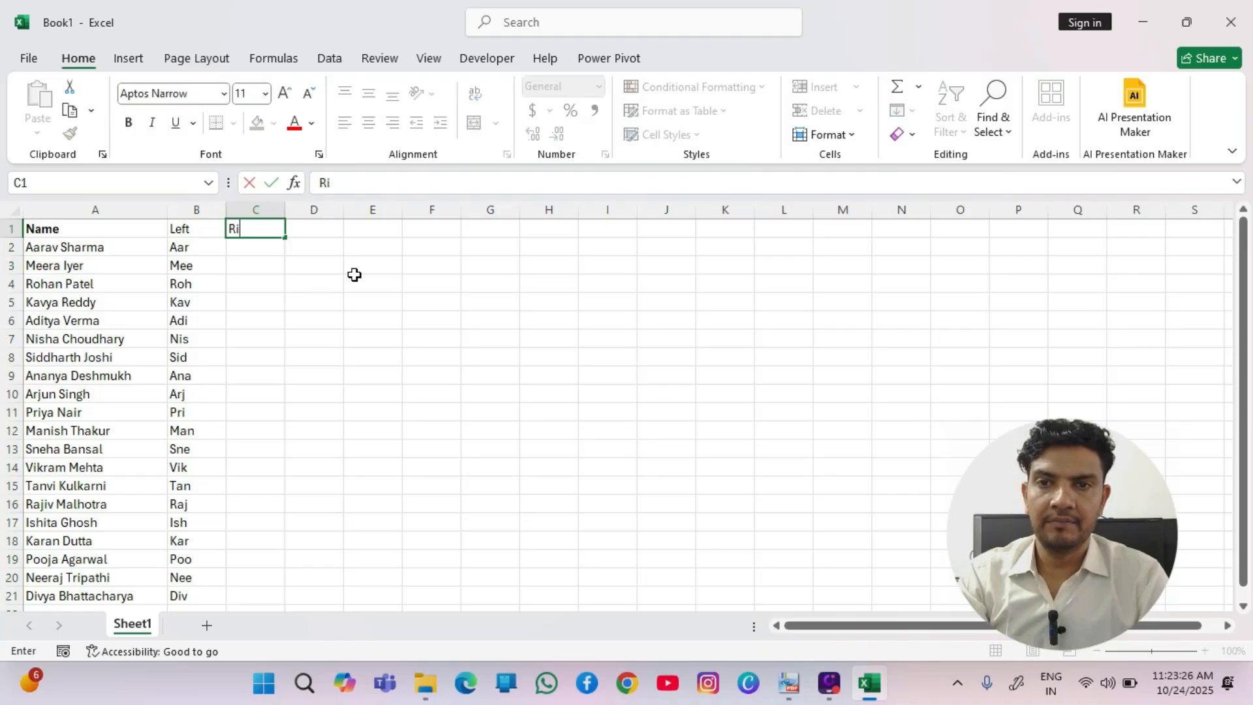
{"action": "type", "text": "ght"}
{"action": "key", "text": "Return"}
Enter =RIGHT(A2,2) in C2 to extract the last two characters of the first name entry.
{"action": "type", "text": "="}
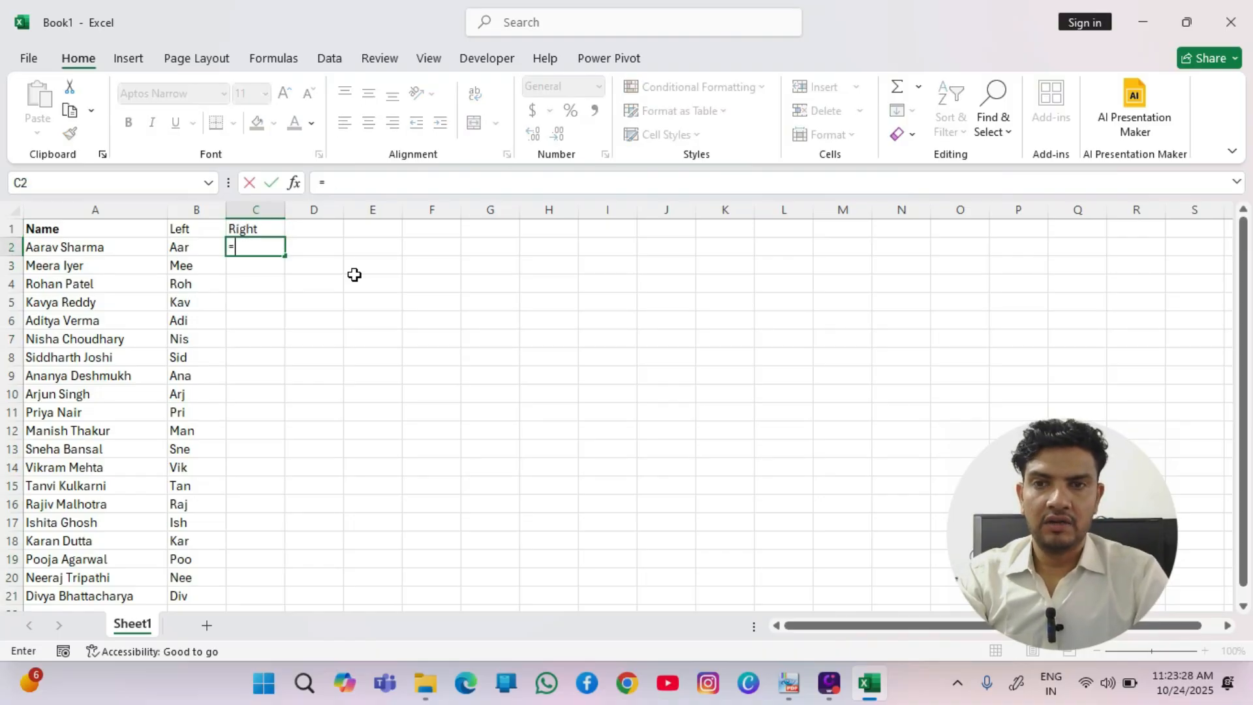
{"action": "type", "text": "right"}
{"action": "key", "text": "Tab"}
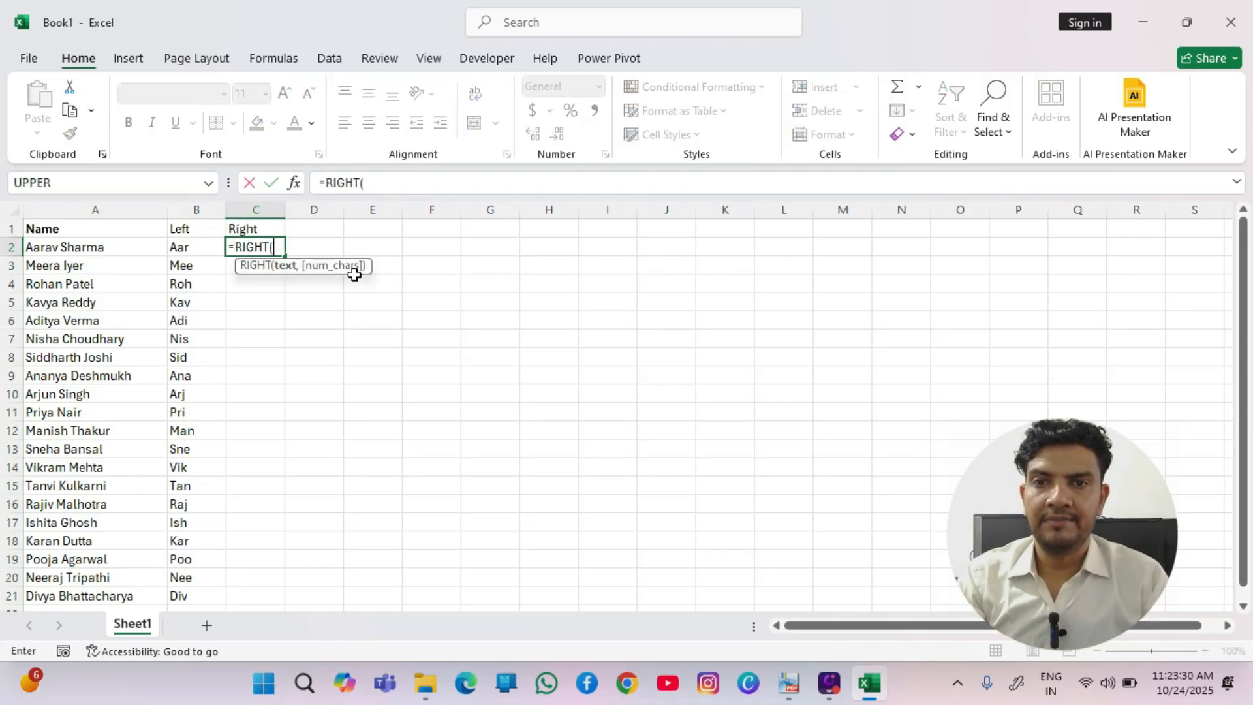
{"action": "key", "text": "Left"}
{"action": "key", "text": "Left"}
{"action": "type", "text": ","}
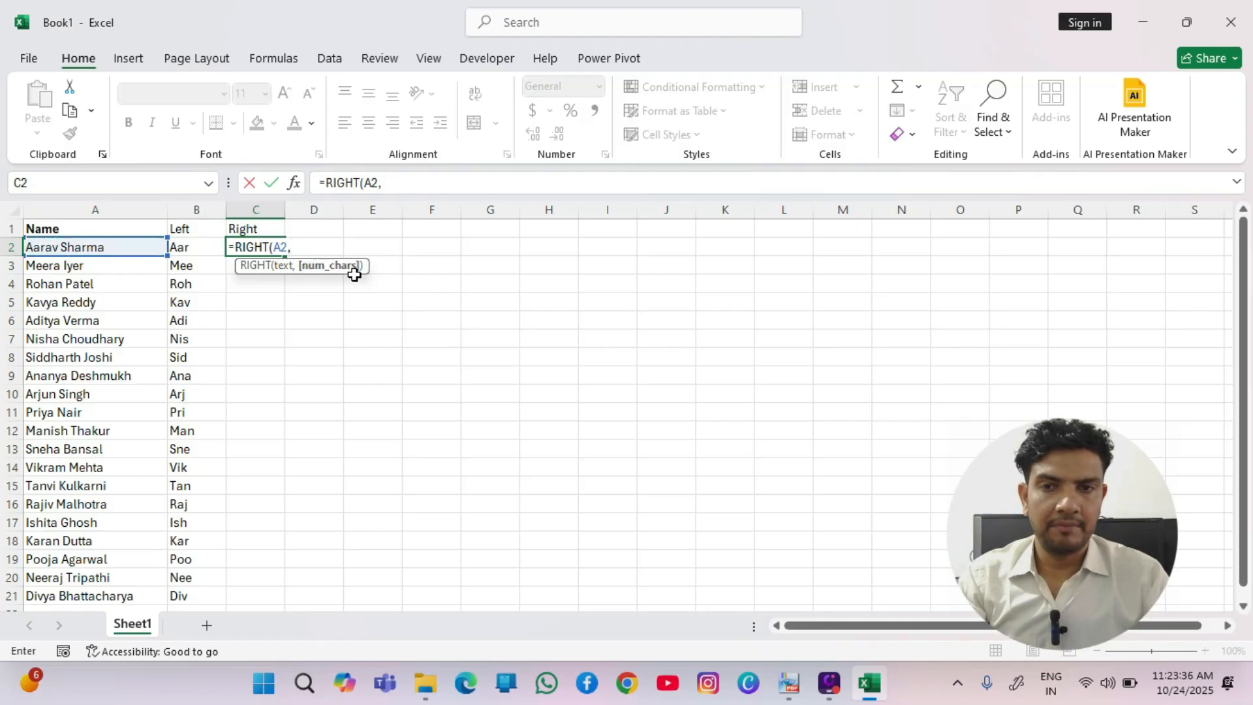
{"action": "type", "text": "2)"}
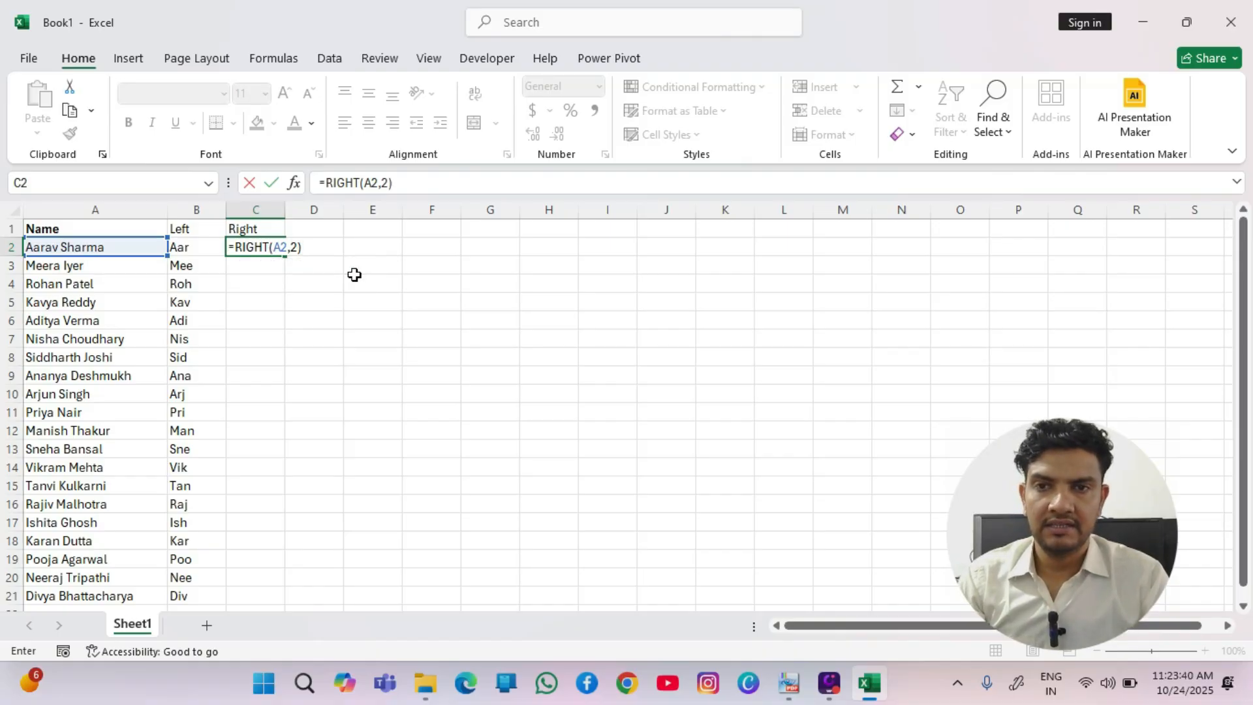
{"action": "key", "text": "Return"}
{"action": "key", "text": "Up"}
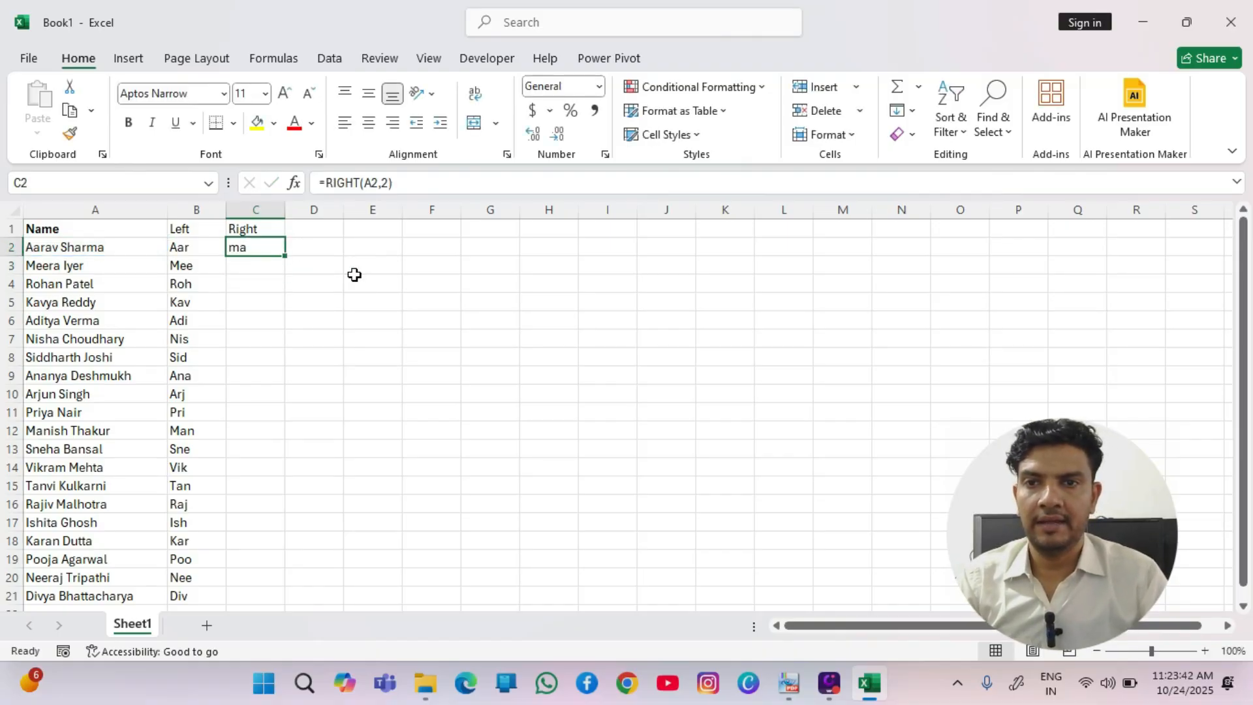
Fill the RIGHT formula from C2 down to C21 for all the names.
{"action": "key", "text": "shift+Down"}
{"action": "key", "text": "shift+Down"}
{"action": "key", "text": "shift+Down"}
{"action": "key", "text": "shift+Down"}
{"action": "key", "text": "shift+Down"}
{"action": "key", "text": "shift+Down"}
{"action": "key", "text": "shift+Down"}
{"action": "key", "text": "shift+Down"}
{"action": "key", "text": "shift+Down"}
{"action": "key", "text": "shift+Down"}
{"action": "key", "text": "shift+Down"}
{"action": "key", "text": "shift+Down"}
{"action": "key", "text": "shift+Down"}
{"action": "key", "text": "shift+Down"}
{"action": "key", "text": "shift+Down"}
{"action": "key", "text": "shift+Down"}
{"action": "key", "text": "shift+Down"}
{"action": "key", "text": "shift+Down"}
{"action": "key", "text": "shift+Down"}
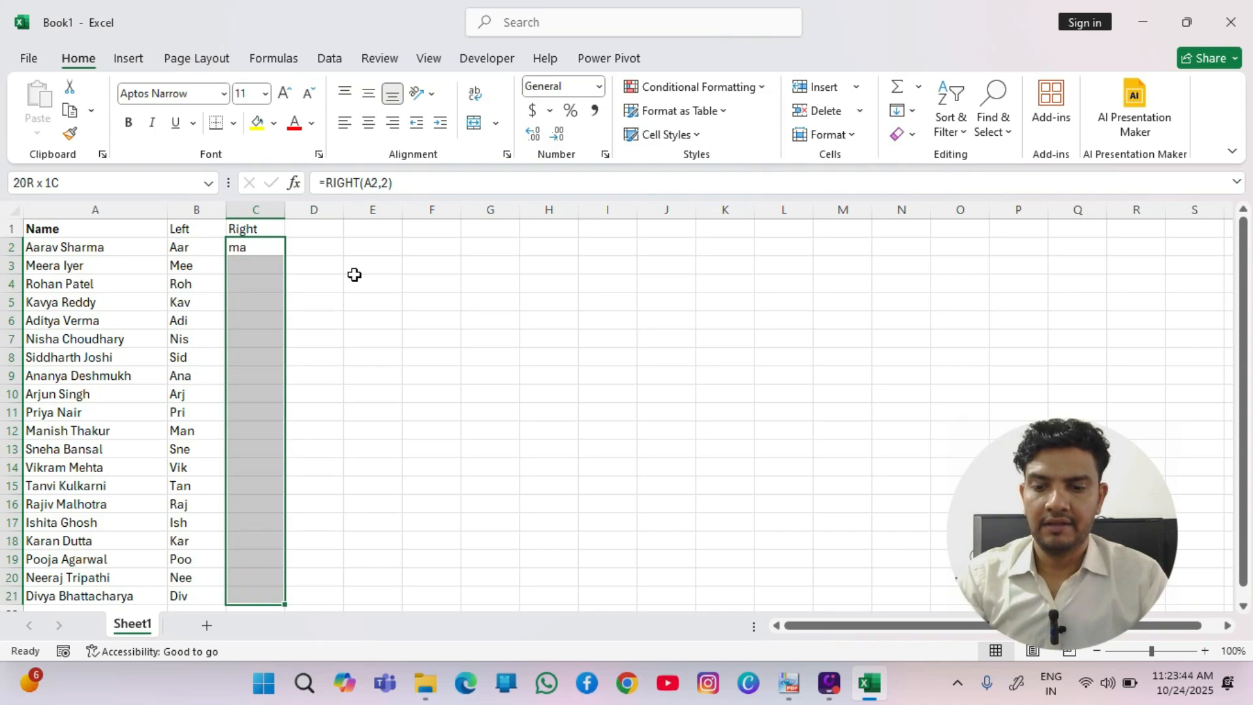
{"action": "key", "text": "F2"}
{"action": "key", "text": "ctrl+Return"}
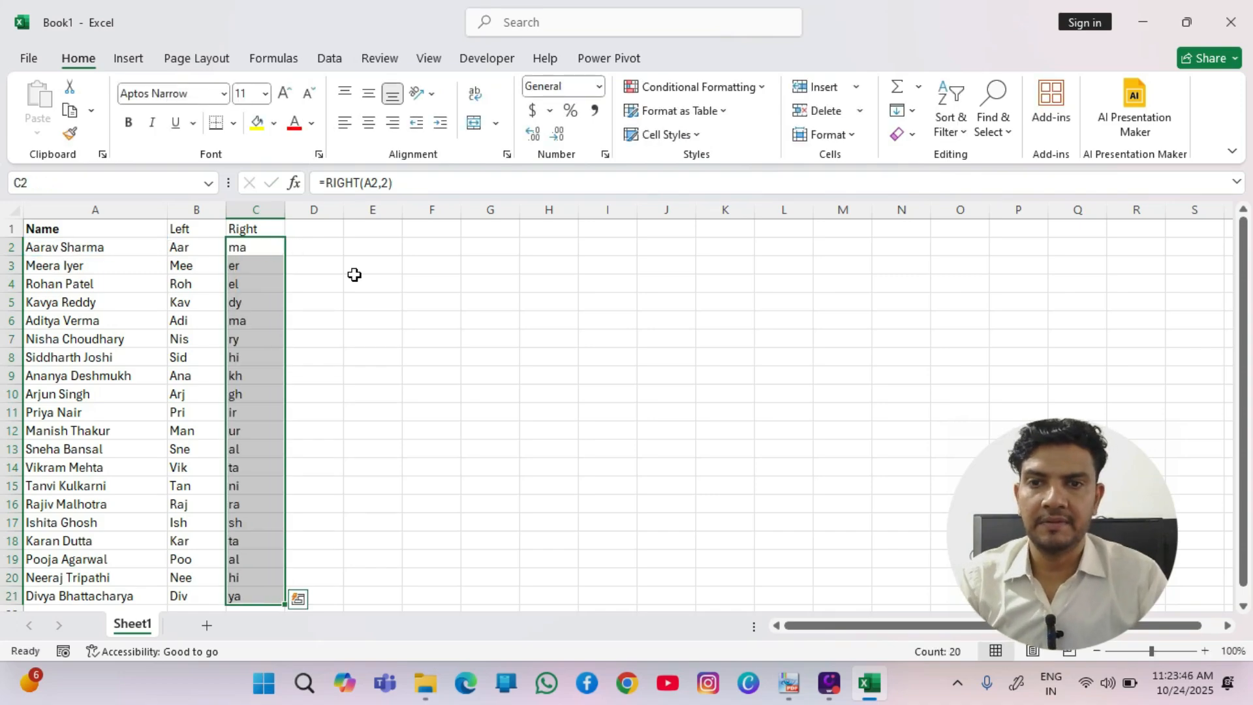
Add the column heading find in cell D1.
{"action": "key", "text": "Right"}
{"action": "key", "text": "Up"}
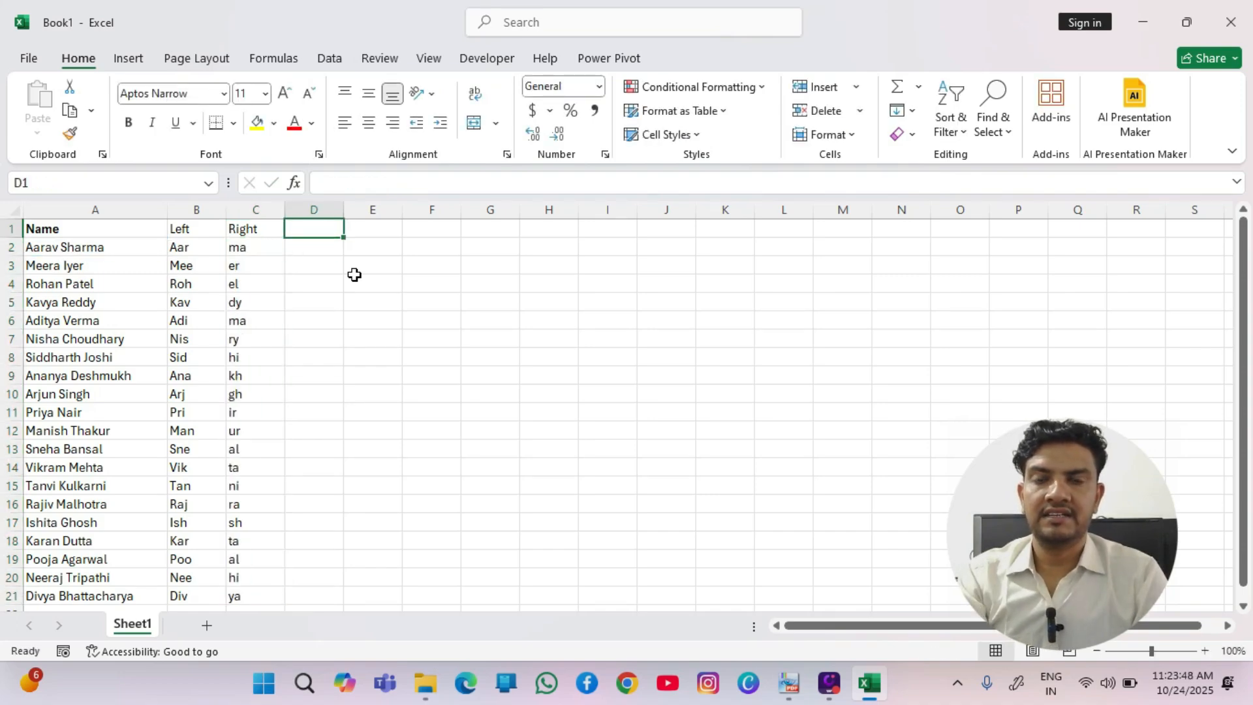
{"action": "type", "text": "find"}
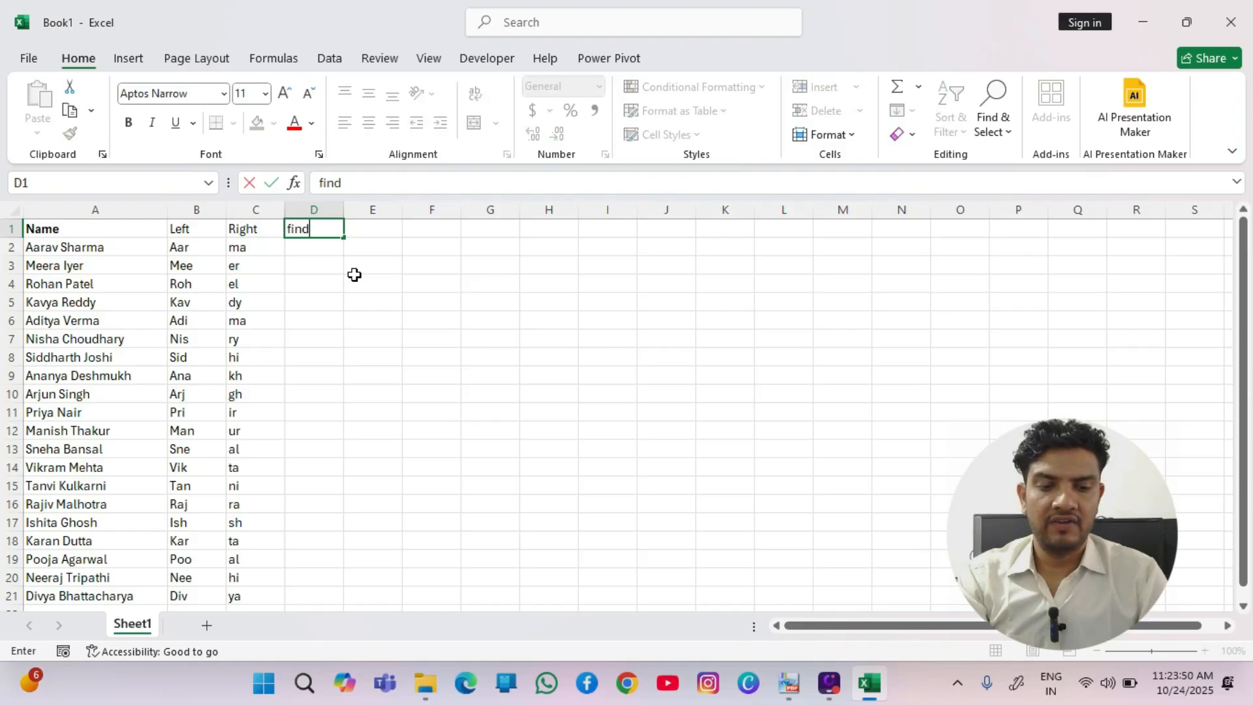
{"action": "key", "text": "Return"}
Enter =FIND("v",A2) in D2 to locate the letter v in the name, leaving out the start position.
{"action": "type", "text": "=fin"}
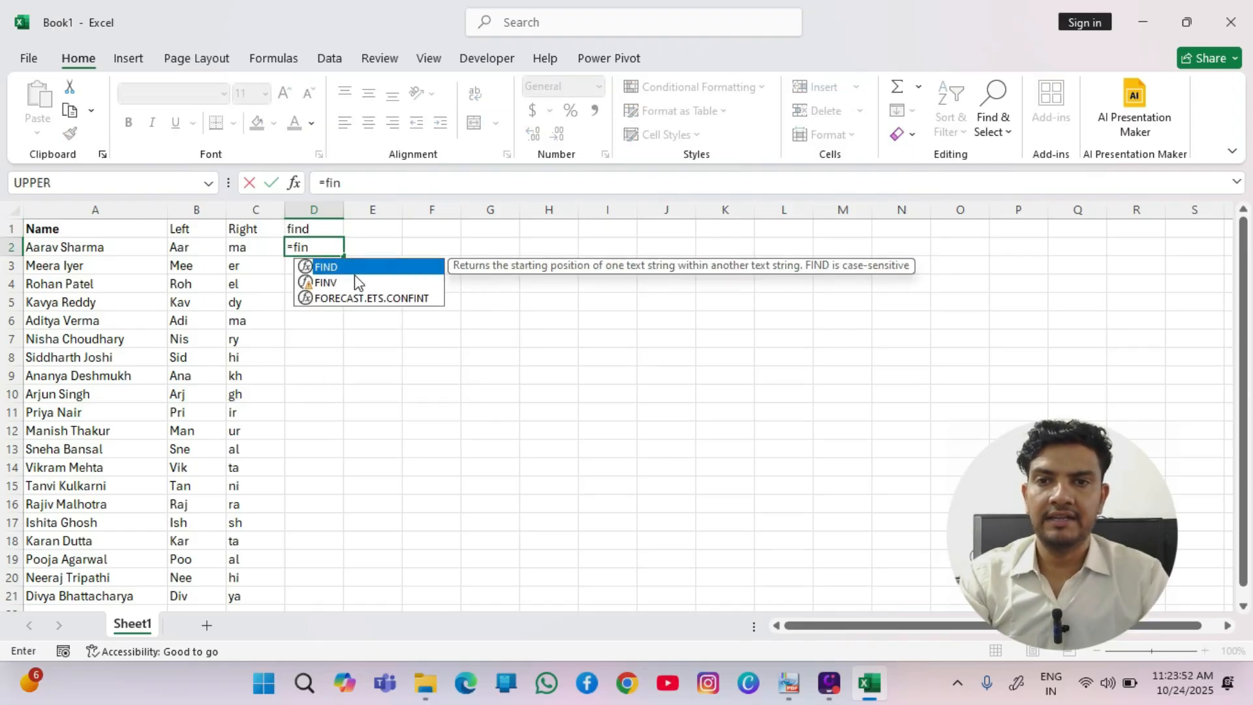
{"action": "key", "text": "Tab"}
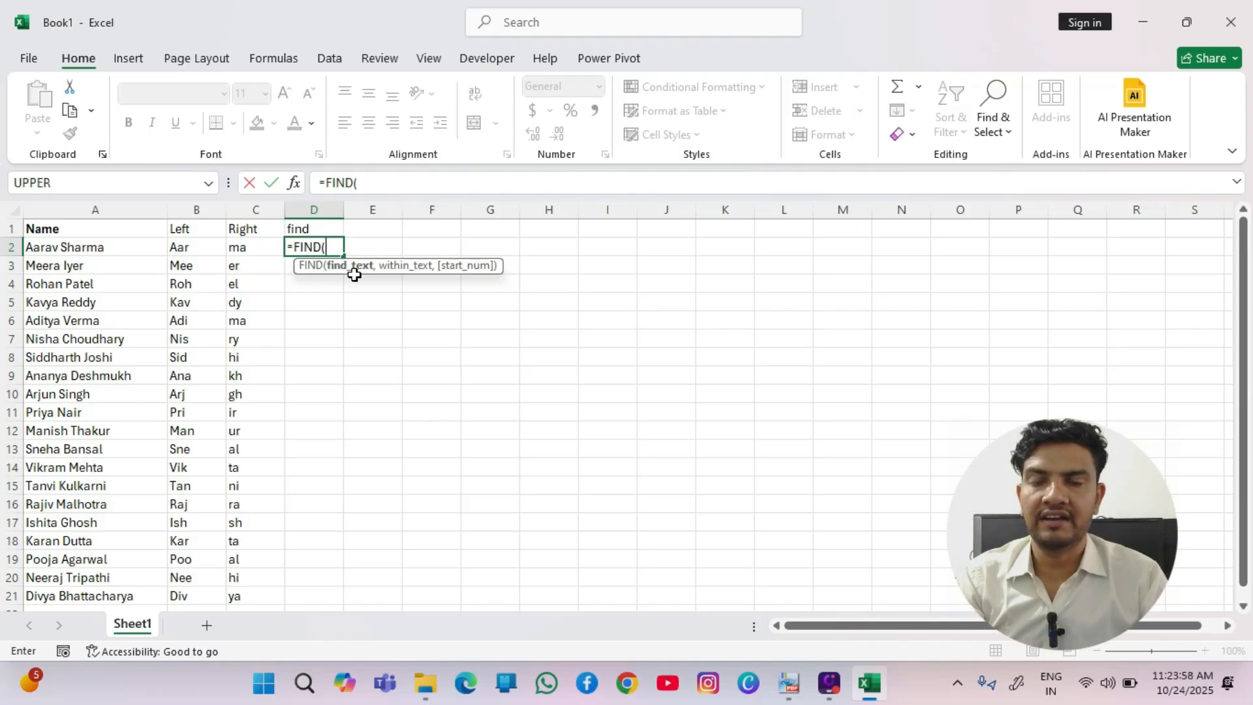
{"action": "type", "text": "\""}
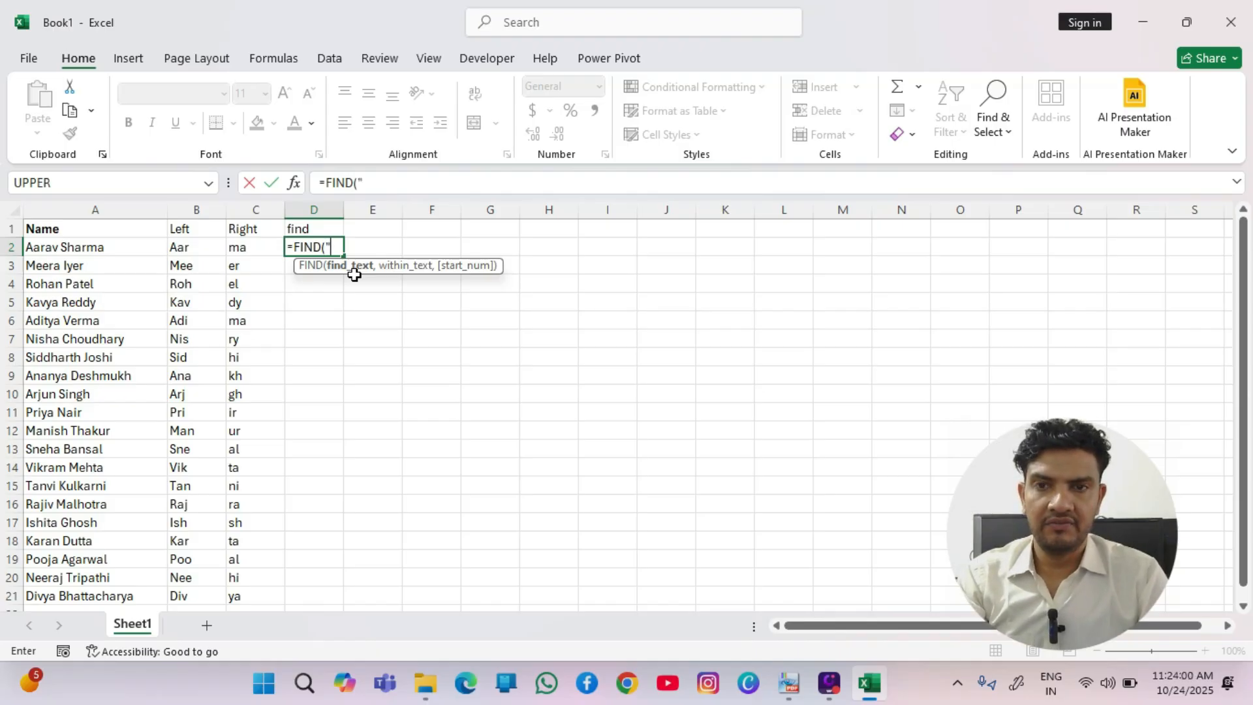
{"action": "type", "text": "v\","}
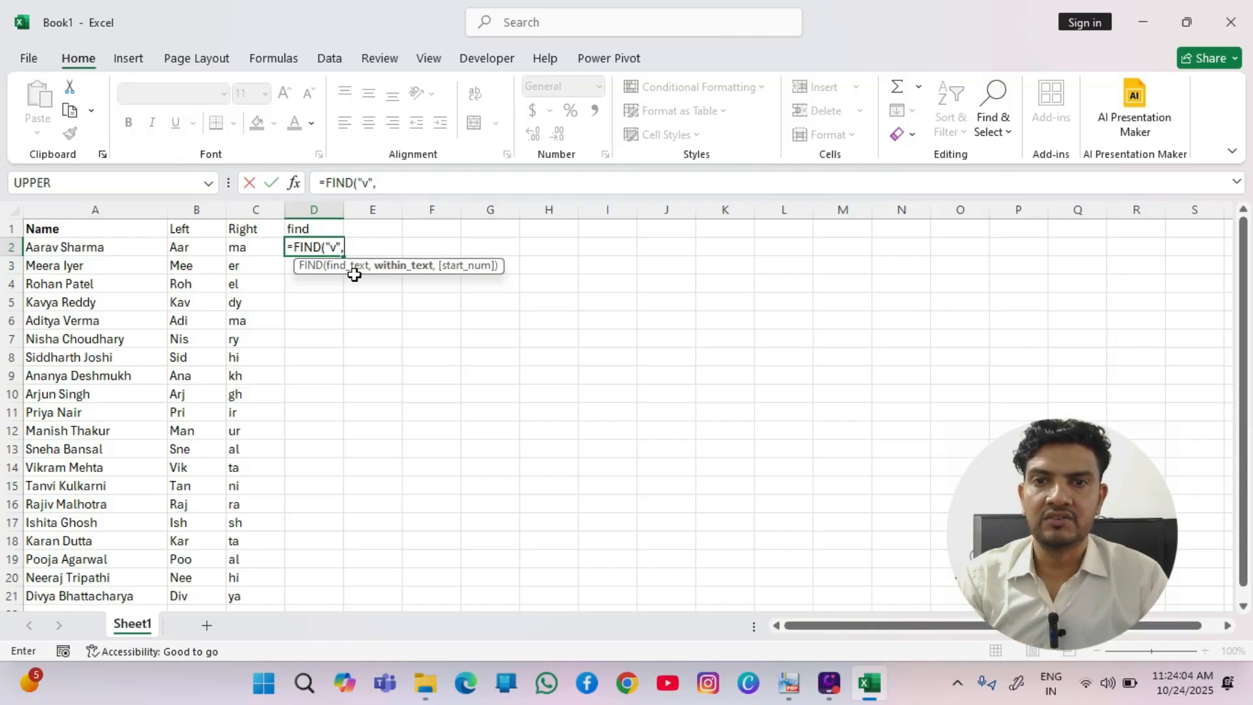
{"action": "key", "text": "Left"}
{"action": "key", "text": "Left"}
{"action": "key", "text": "Left"}
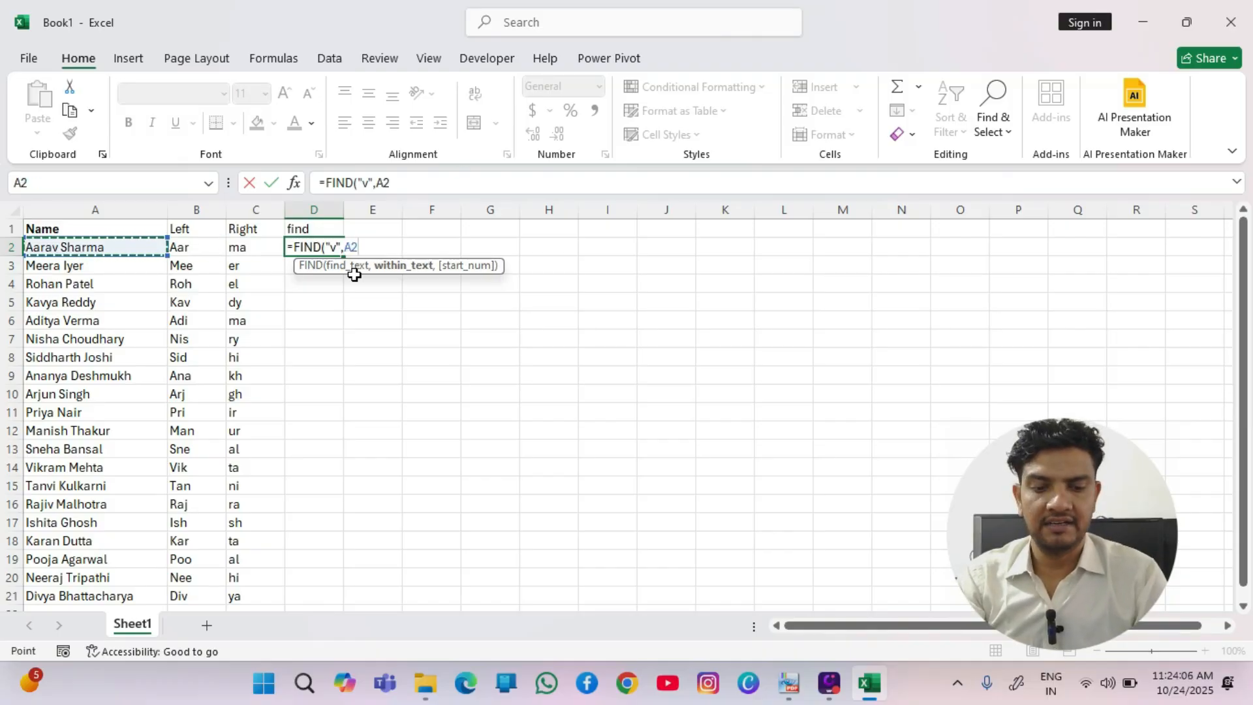
{"action": "type", "text": ","}
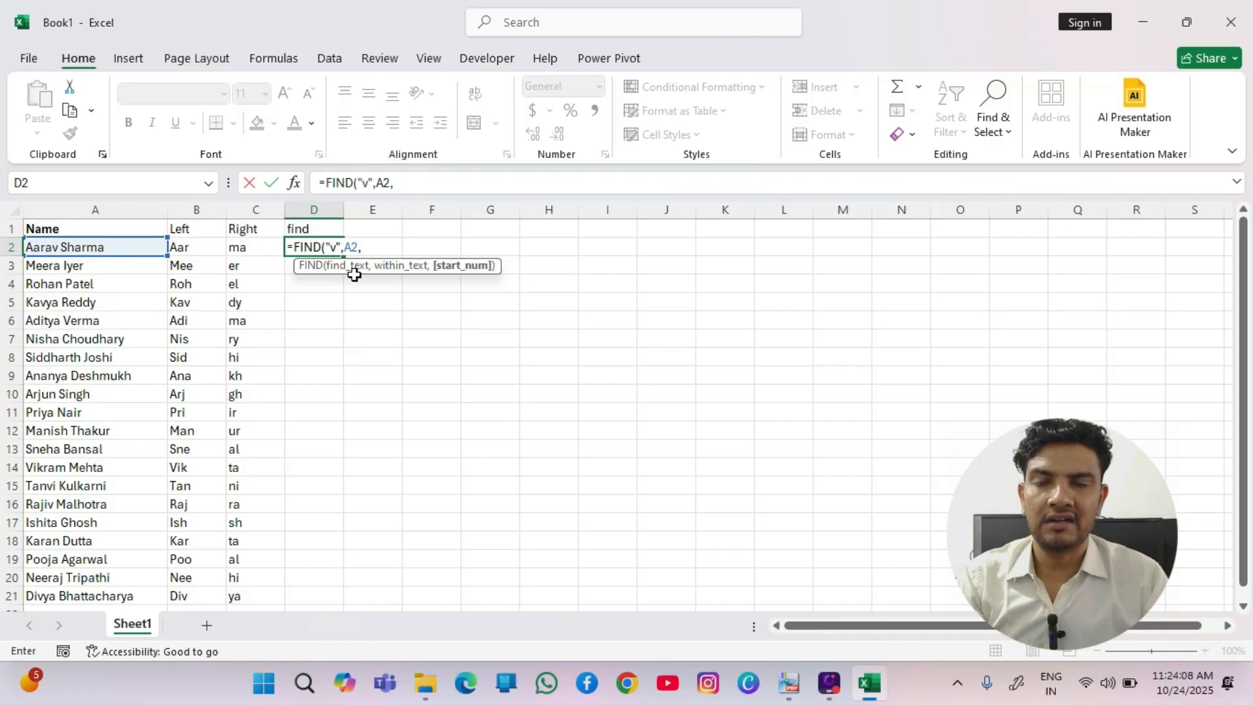
{"action": "key", "text": "BackSpace"}
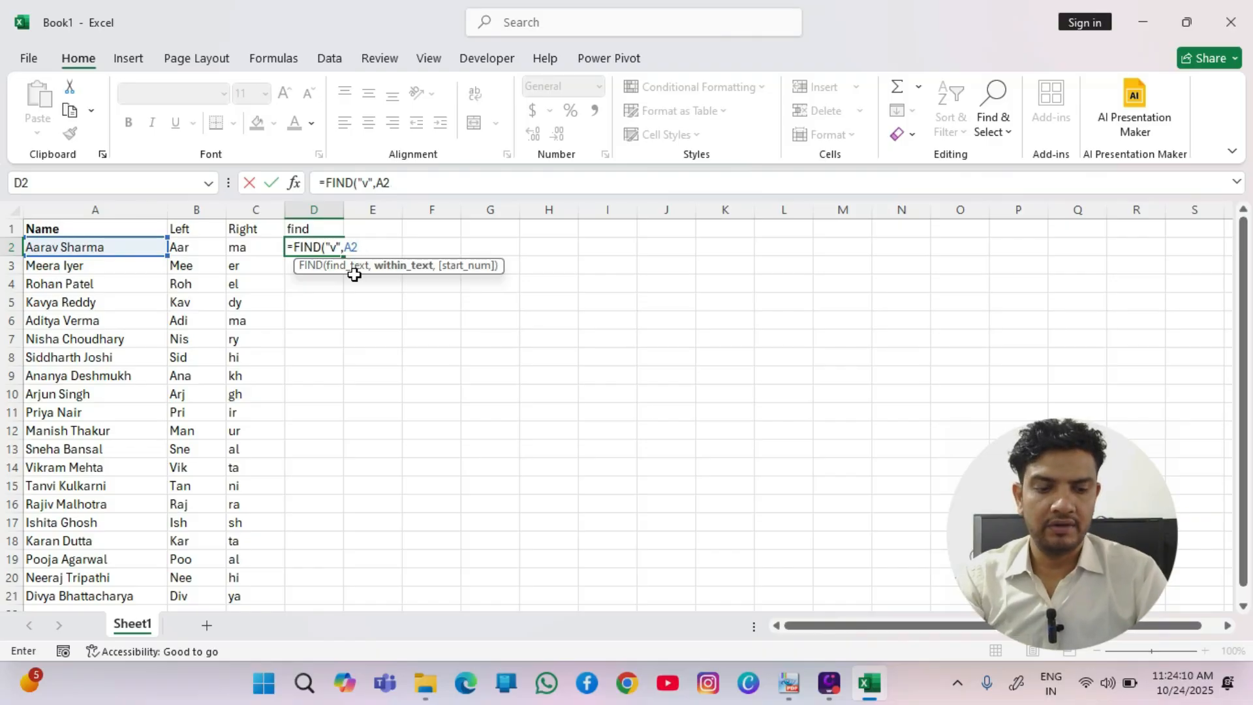
{"action": "type", "text": ")"}
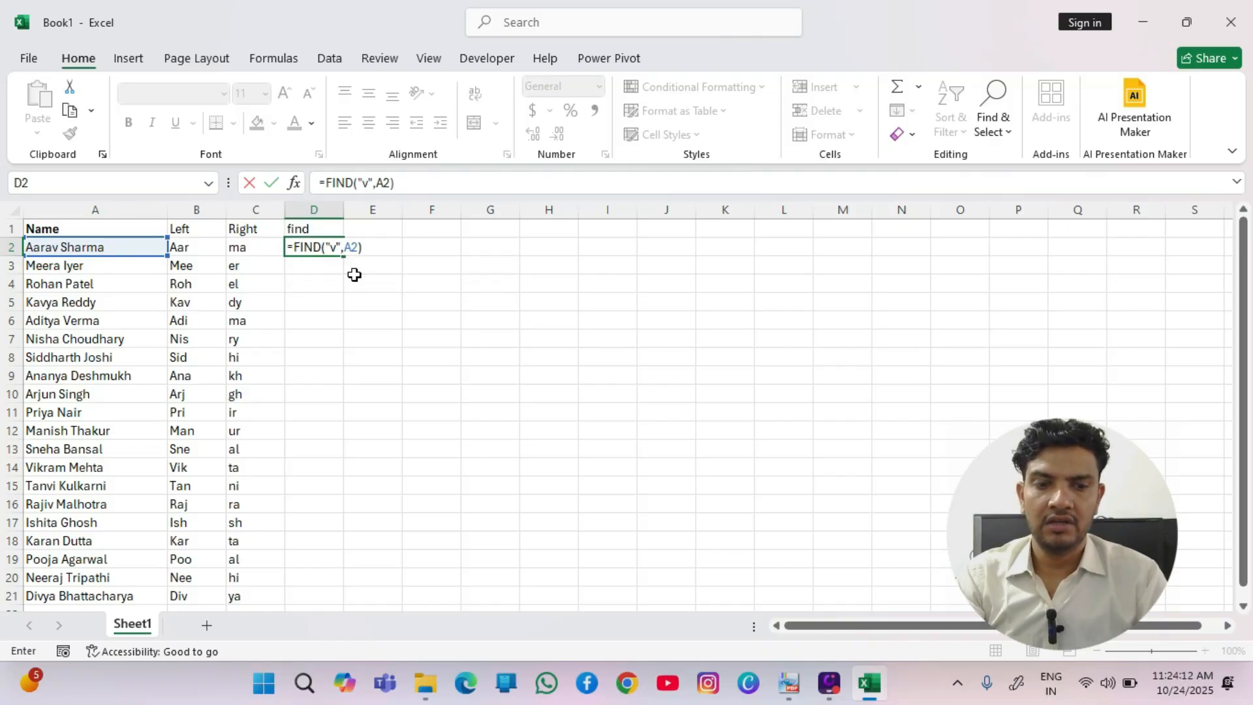
{"action": "key", "text": "Return"}
{"action": "key", "text": "Up"}
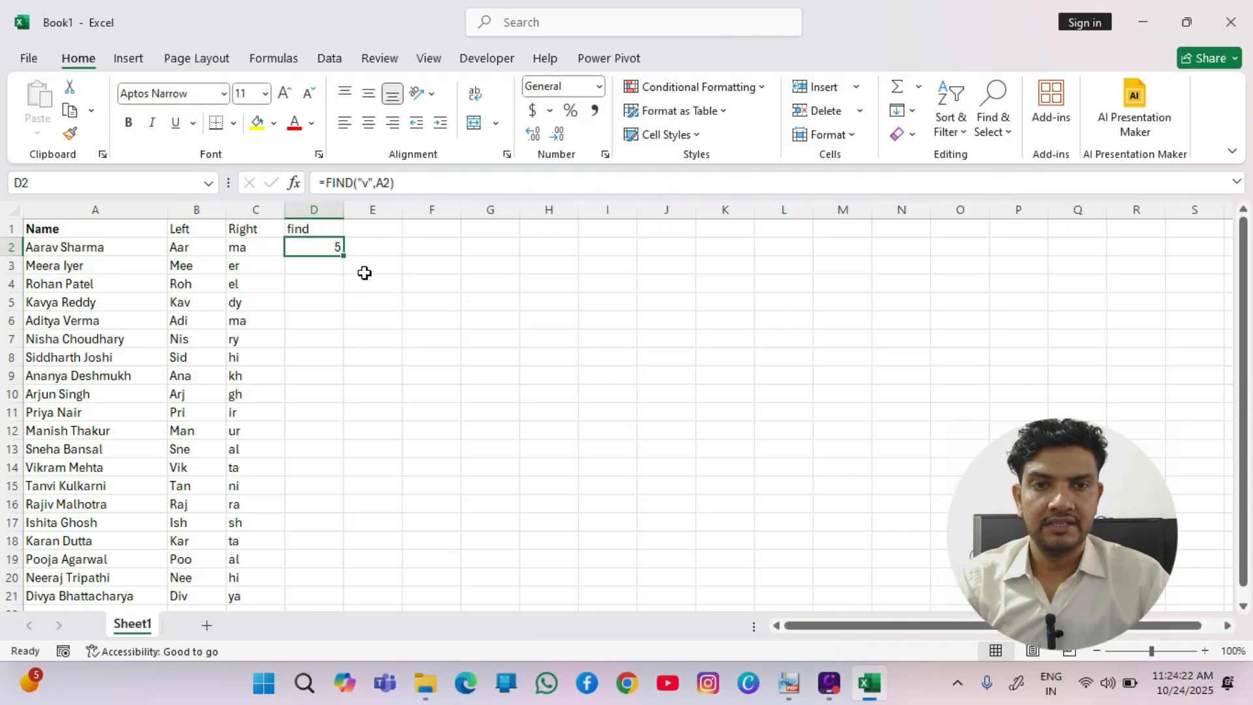
Change the search text of the FIND formula in D2 to a space, giving =FIND(" ",A2).
{"action": "double_click", "coordinate": [326, 256]}
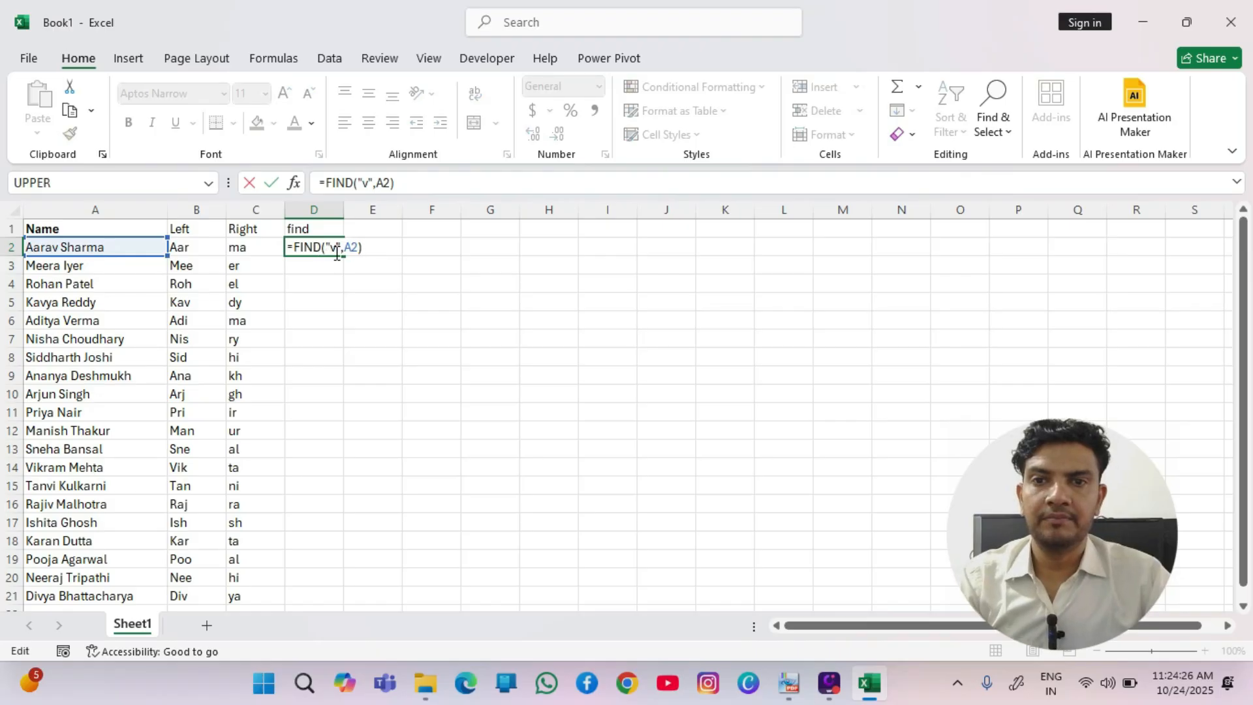
{"action": "left_click", "coordinate": [337, 248]}
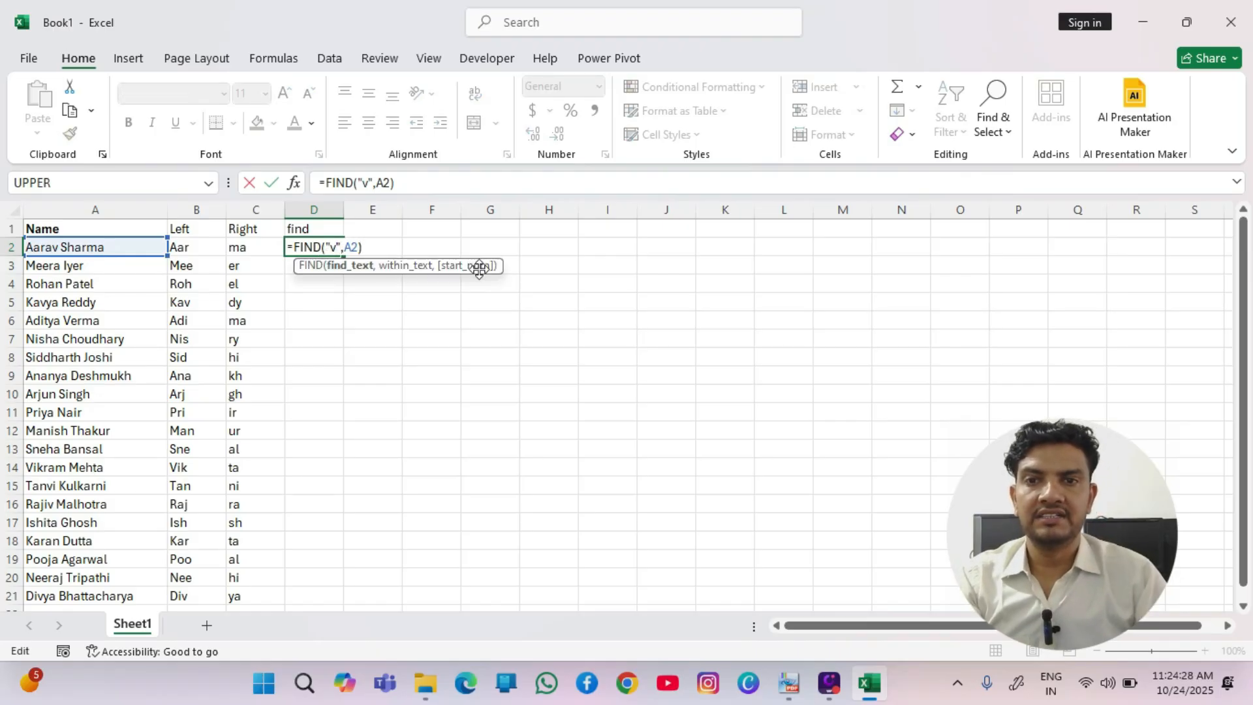
{"action": "key", "text": "BackSpace"}
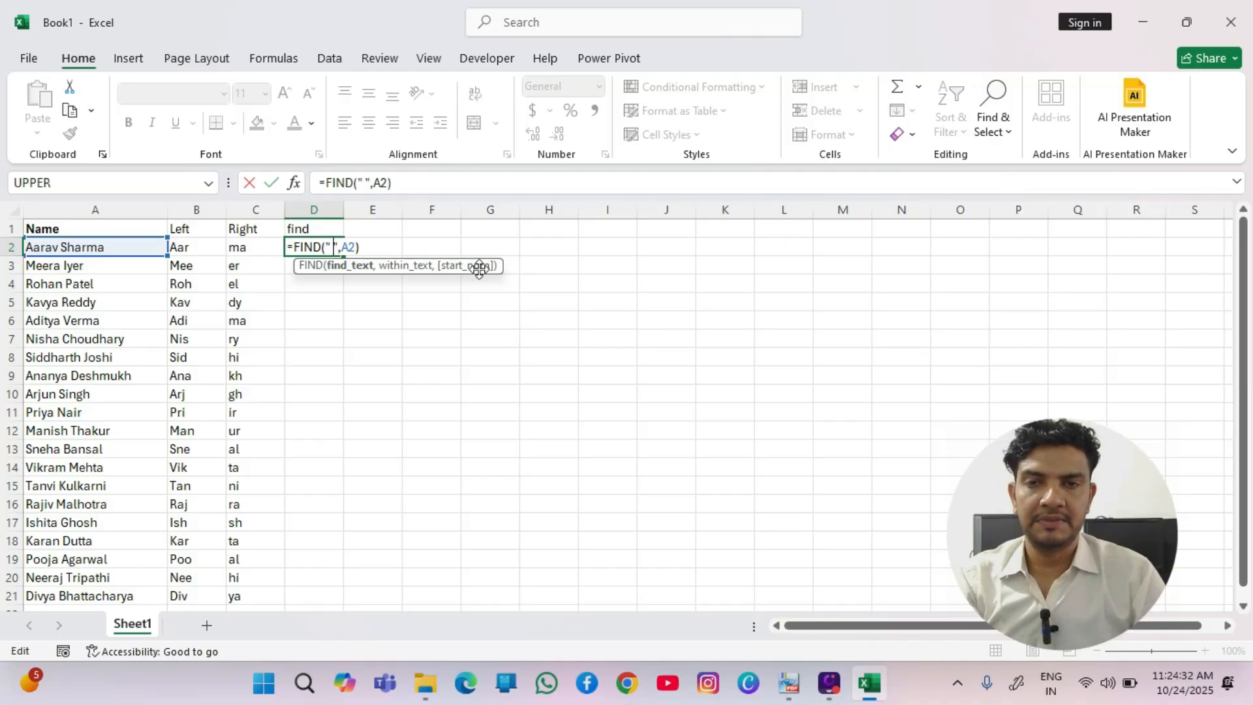
{"action": "key", "text": "Return"}
{"action": "key", "text": "Up"}
Fill the FIND formula from D2 down to D21 for all the names.
{"action": "key", "text": "shift+Down"}
{"action": "key", "text": "shift+Down"}
{"action": "key", "text": "shift+Down"}
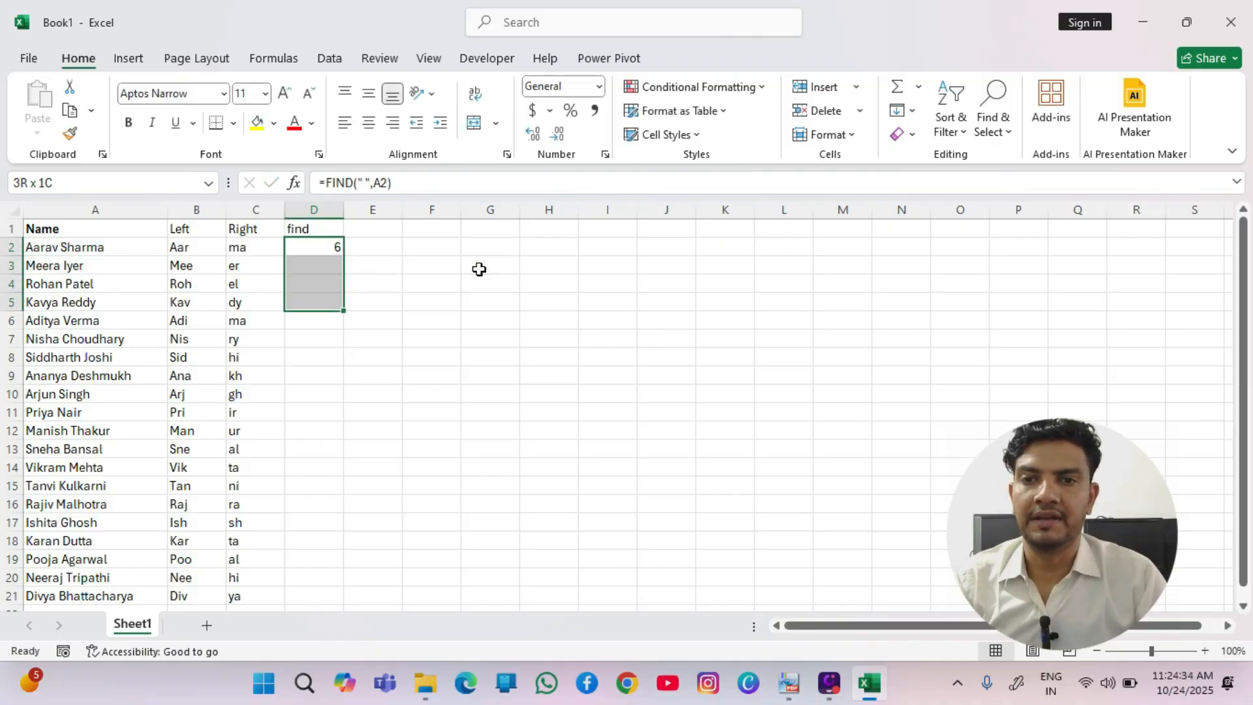
{"action": "key", "text": "shift+Down"}
{"action": "key", "text": "shift+Down"}
{"action": "key", "text": "shift+Down"}
{"action": "key", "text": "shift+Down"}
{"action": "key", "text": "shift+Down"}
{"action": "key", "text": "shift+Down"}
{"action": "key", "text": "shift+Down"}
{"action": "key", "text": "shift+Down"}
{"action": "key", "text": "shift+Down"}
{"action": "key", "text": "shift+Down"}
{"action": "key", "text": "shift+Down"}
{"action": "key", "text": "shift+Down"}
{"action": "key", "text": "shift+Down"}
{"action": "key", "text": "shift+Down"}
{"action": "key", "text": "shift+Down"}
{"action": "key", "text": "shift+Down"}
{"action": "key", "text": "shift+Down"}
{"action": "key", "text": "shift+Up"}
{"action": "key", "text": "shift+Up"}
{"action": "key", "text": "shift+Down"}
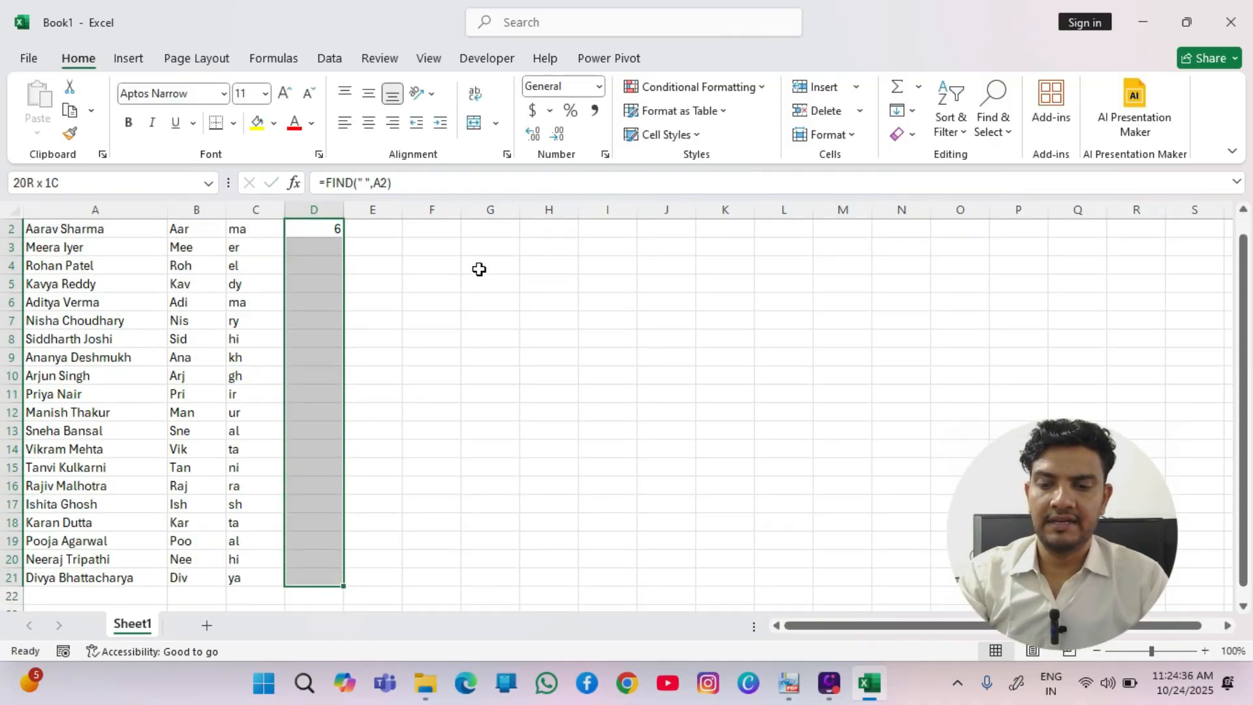
{"action": "key", "text": "F2"}
{"action": "key", "text": "ctrl+Return"}
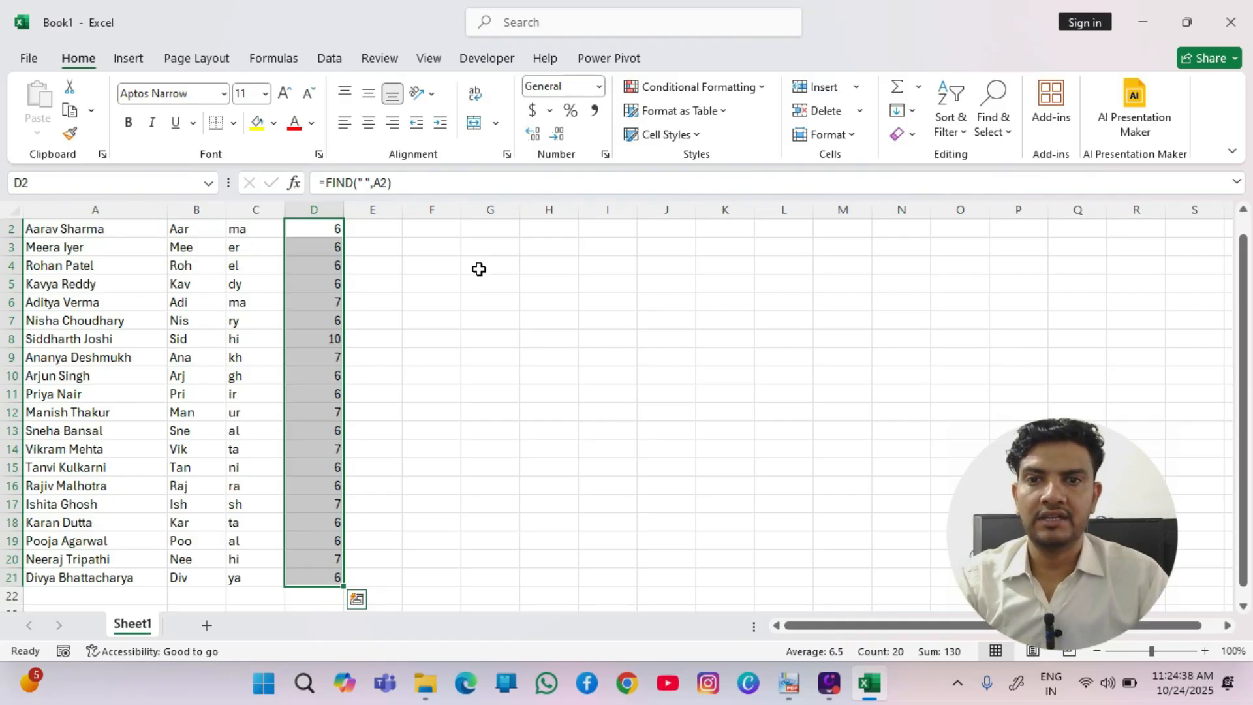
{"action": "scroll", "coordinate": [487, 279], "scroll_direction": "up", "scroll_amount": 1}
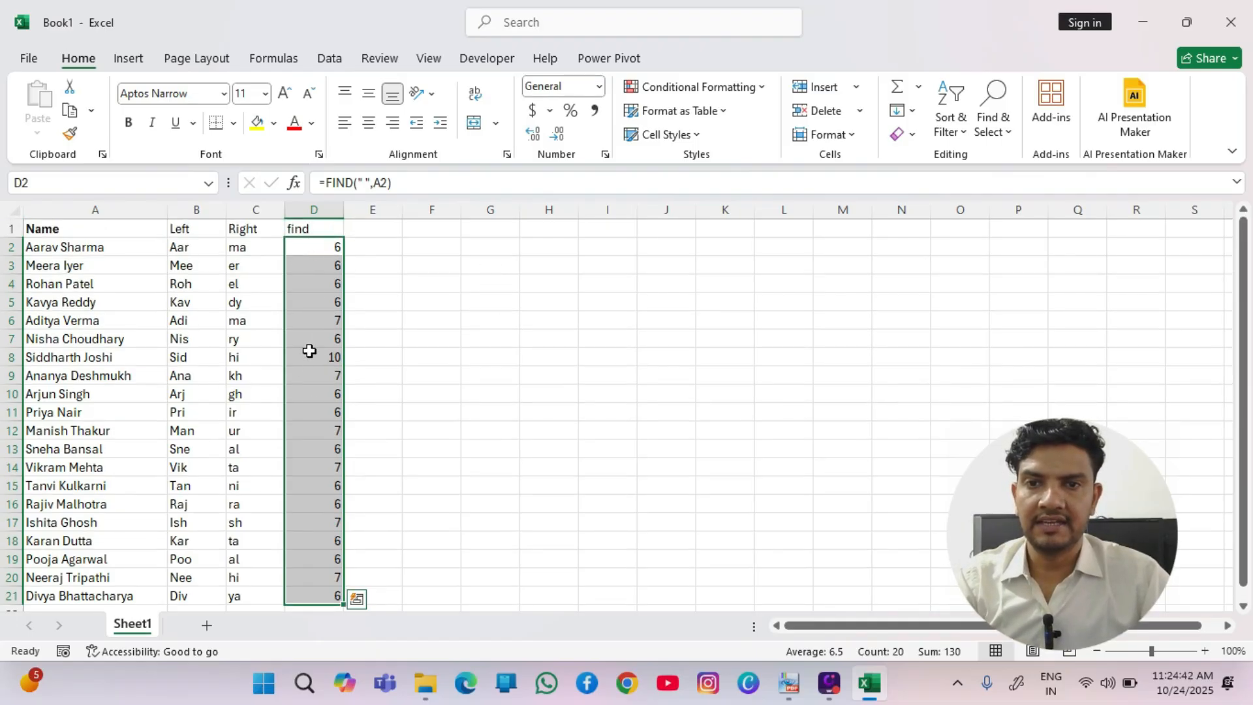
Add the column heading Lower in cell E1.
{"action": "left_click", "coordinate": [370, 348]}
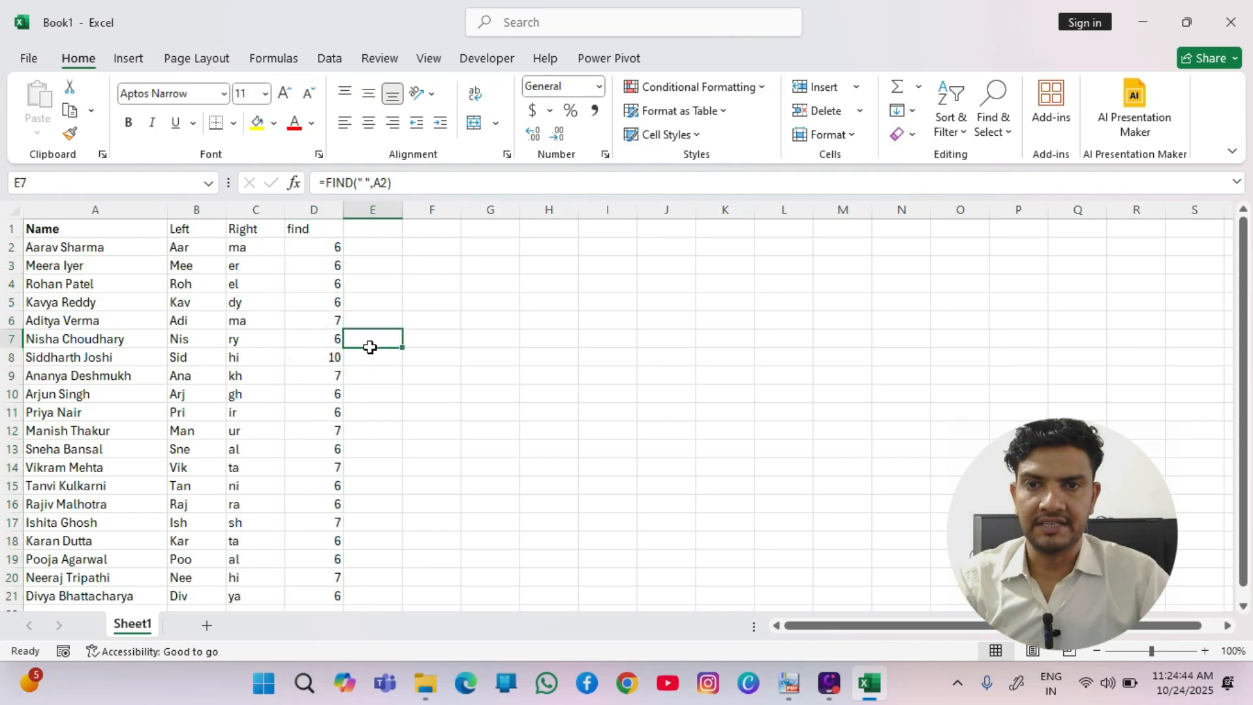
{"action": "left_click", "coordinate": [379, 232]}
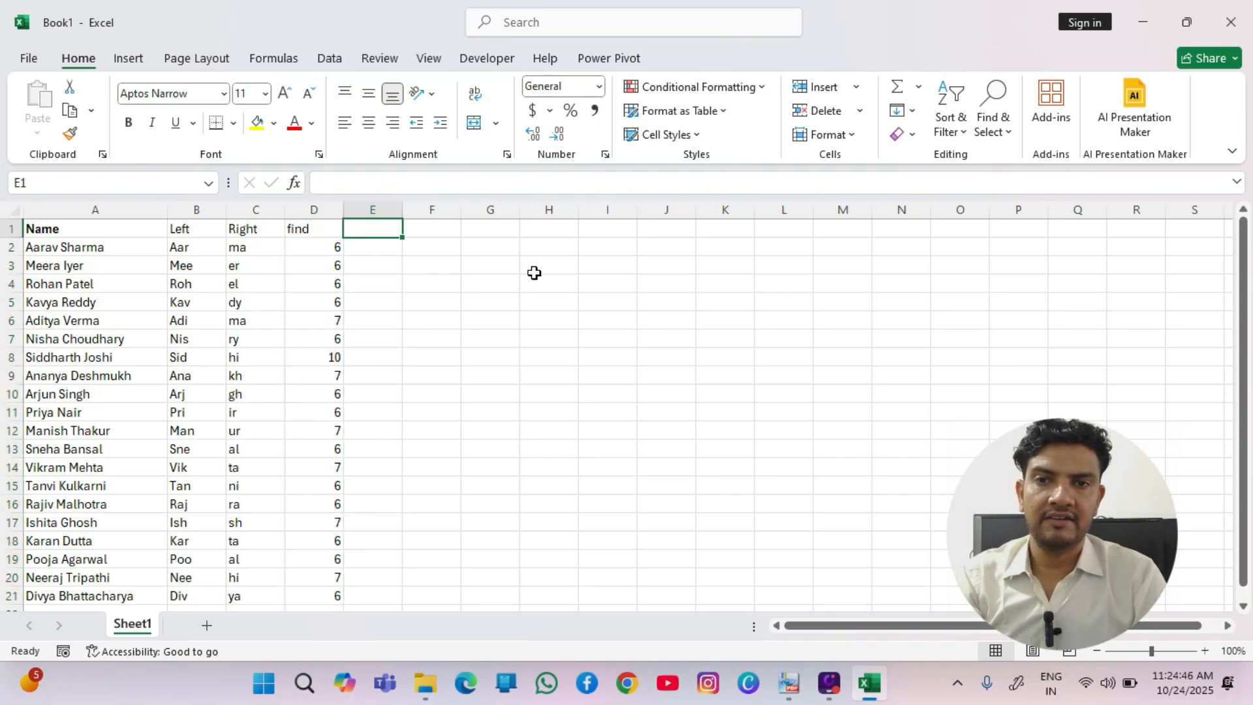
{"action": "type", "text": "Lower"}
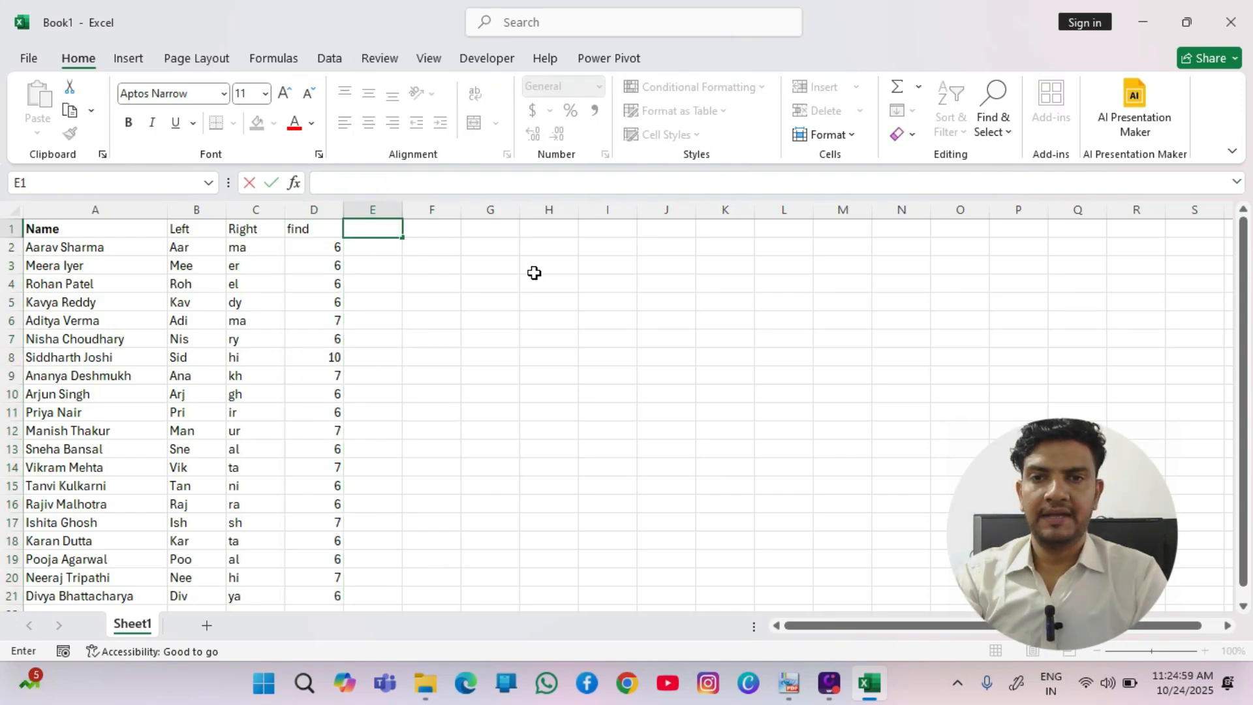
{"action": "key", "text": "Return"}
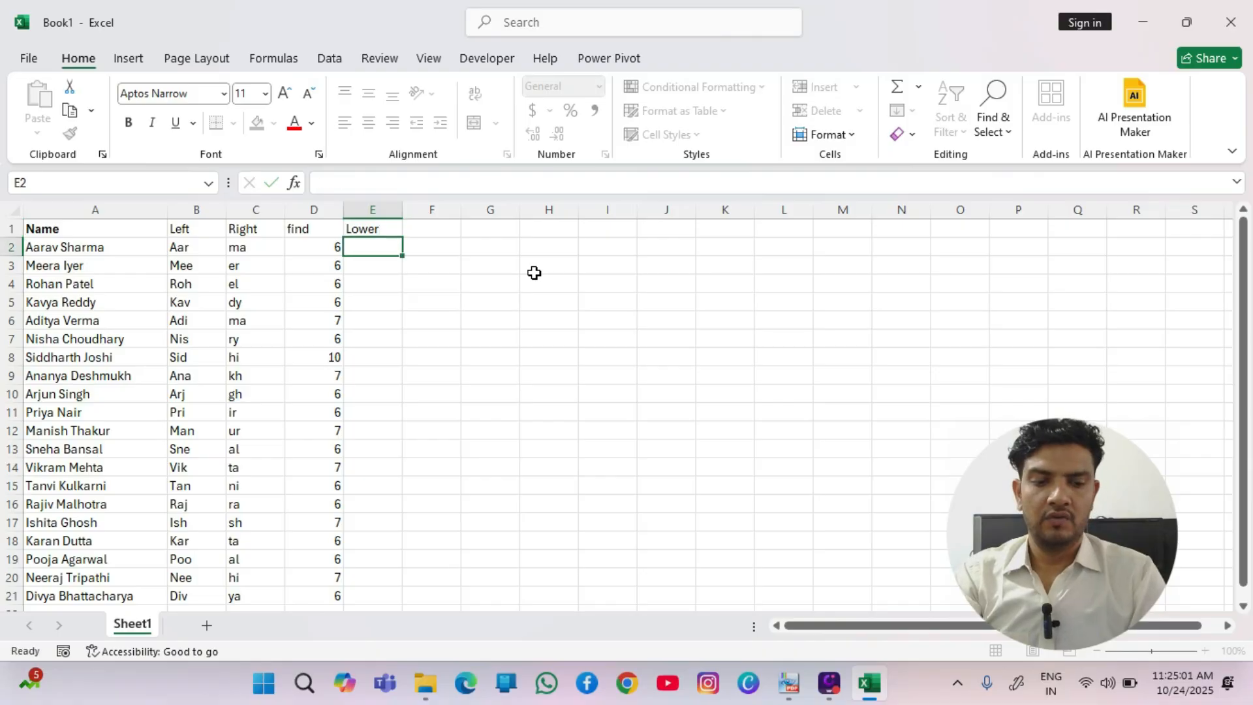
Enter =LOWER(A2) in E2 to convert the first name in the list to lowercase.
{"action": "type", "text": "=low"}
{"action": "key", "text": "Tab"}
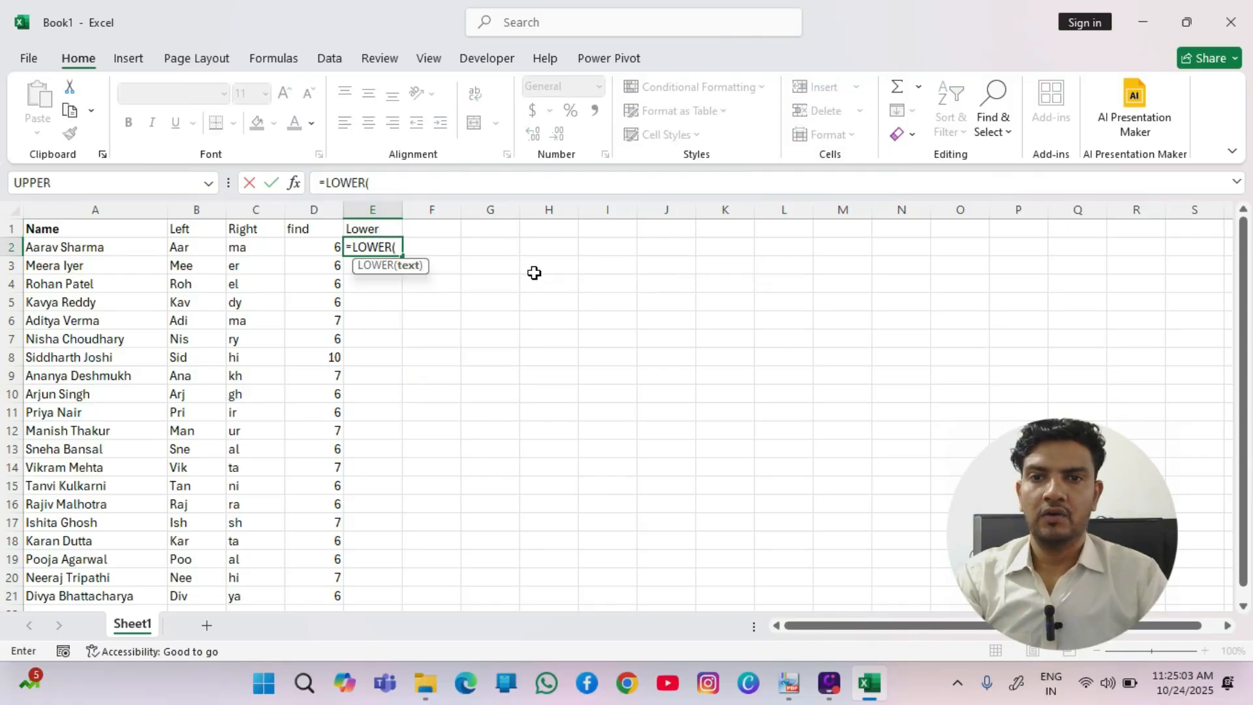
{"action": "key", "text": "Left"}
{"action": "key", "text": "Left"}
{"action": "key", "text": "Left"}
{"action": "key", "text": "Left"}
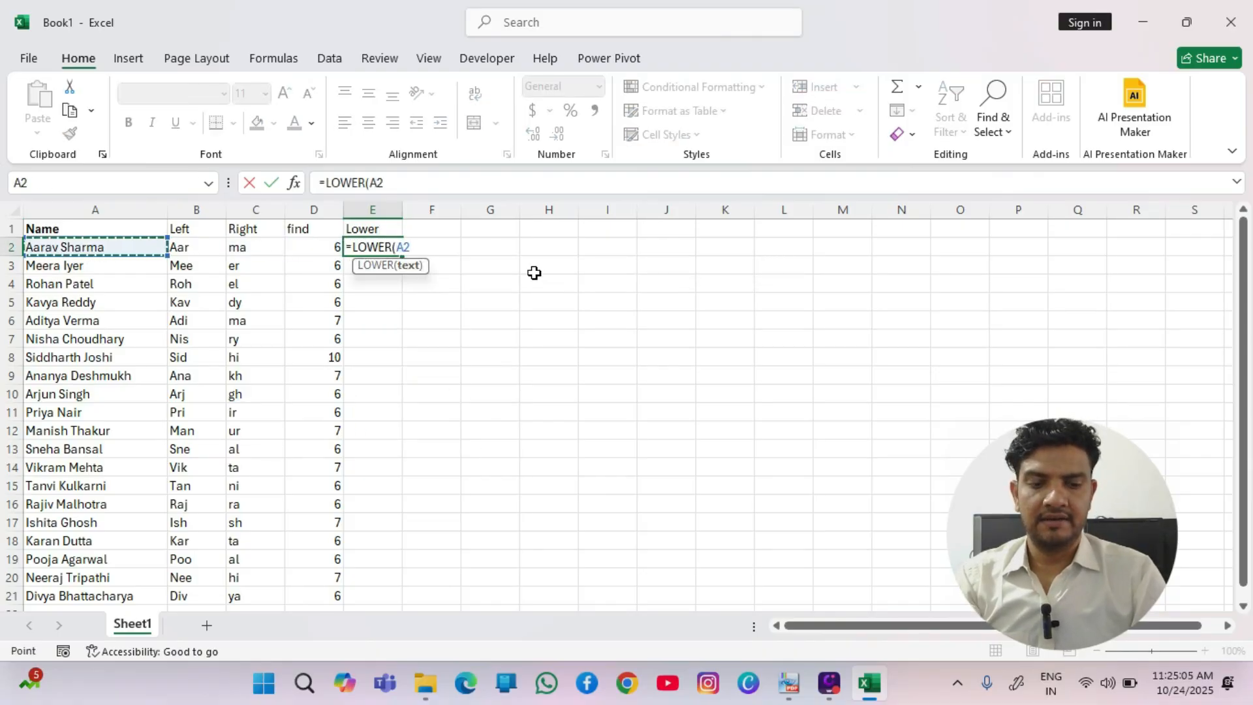
{"action": "type", "text": ")"}
{"action": "key", "text": "Return"}
Fill the LOWER formula from E2 down to E21 for all the names.
{"action": "key", "text": "Up"}
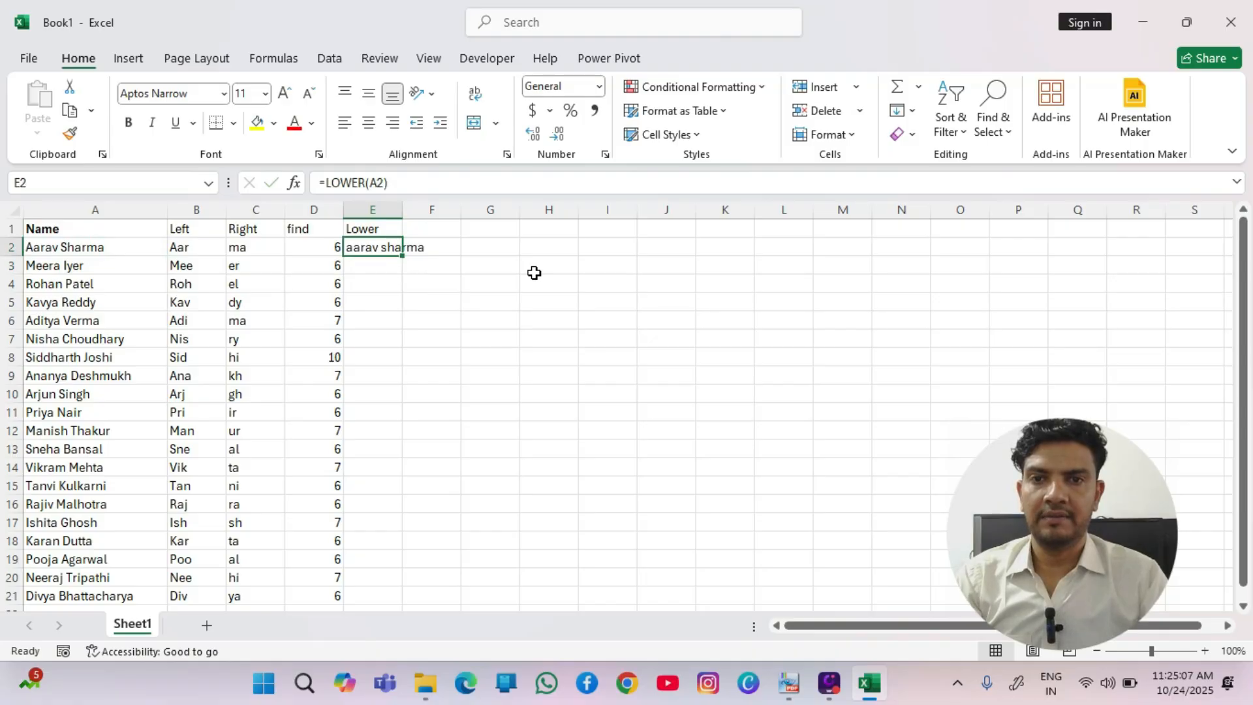
{"action": "key", "text": "shift+Down"}
{"action": "key", "text": "shift+Down"}
{"action": "key", "text": "shift+Down"}
{"action": "key", "text": "shift+Down"}
{"action": "key", "text": "shift+Down"}
{"action": "key", "text": "shift+Down"}
{"action": "key", "text": "shift+Down"}
{"action": "key", "text": "shift+Down"}
{"action": "key", "text": "shift+Down"}
{"action": "key", "text": "shift+Down"}
{"action": "key", "text": "shift+Down"}
{"action": "key", "text": "shift+Down"}
{"action": "key", "text": "shift+Down"}
{"action": "key", "text": "shift+Down"}
{"action": "key", "text": "shift+Down"}
{"action": "key", "text": "shift+Down"}
{"action": "key", "text": "shift+Down"}
{"action": "key", "text": "shift+Down"}
{"action": "key", "text": "shift+Down"}
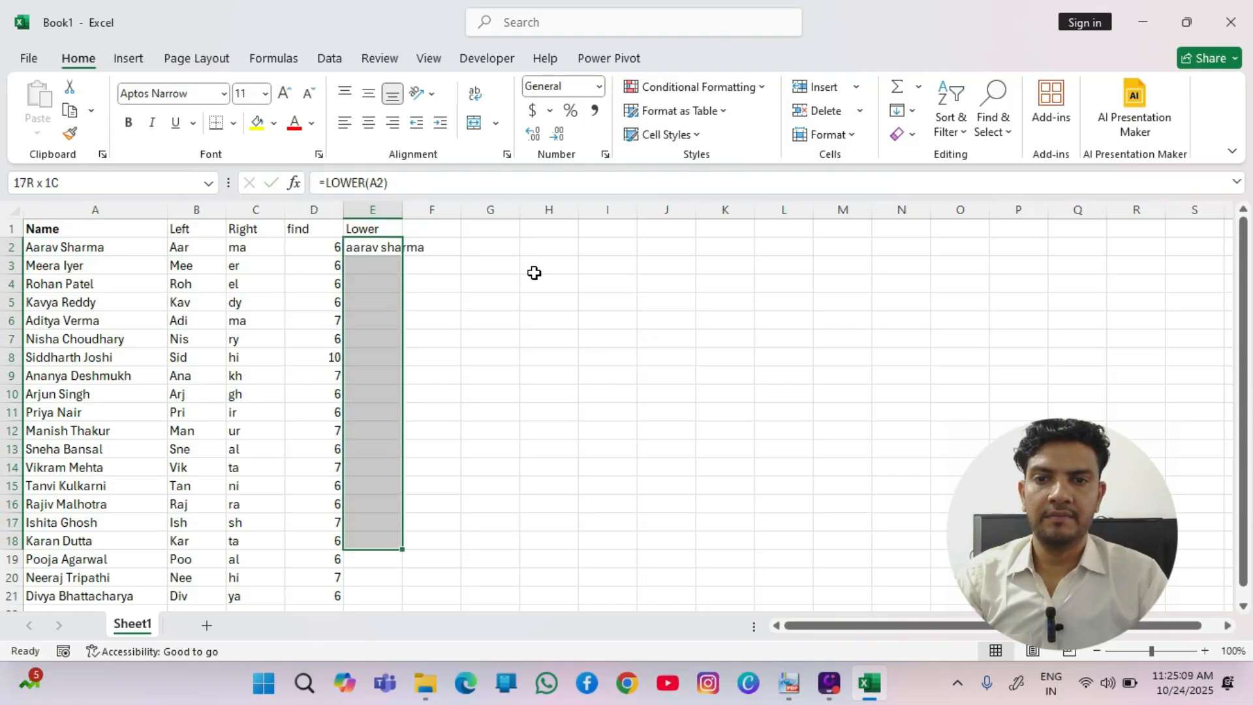
{"action": "key", "text": "F2"}
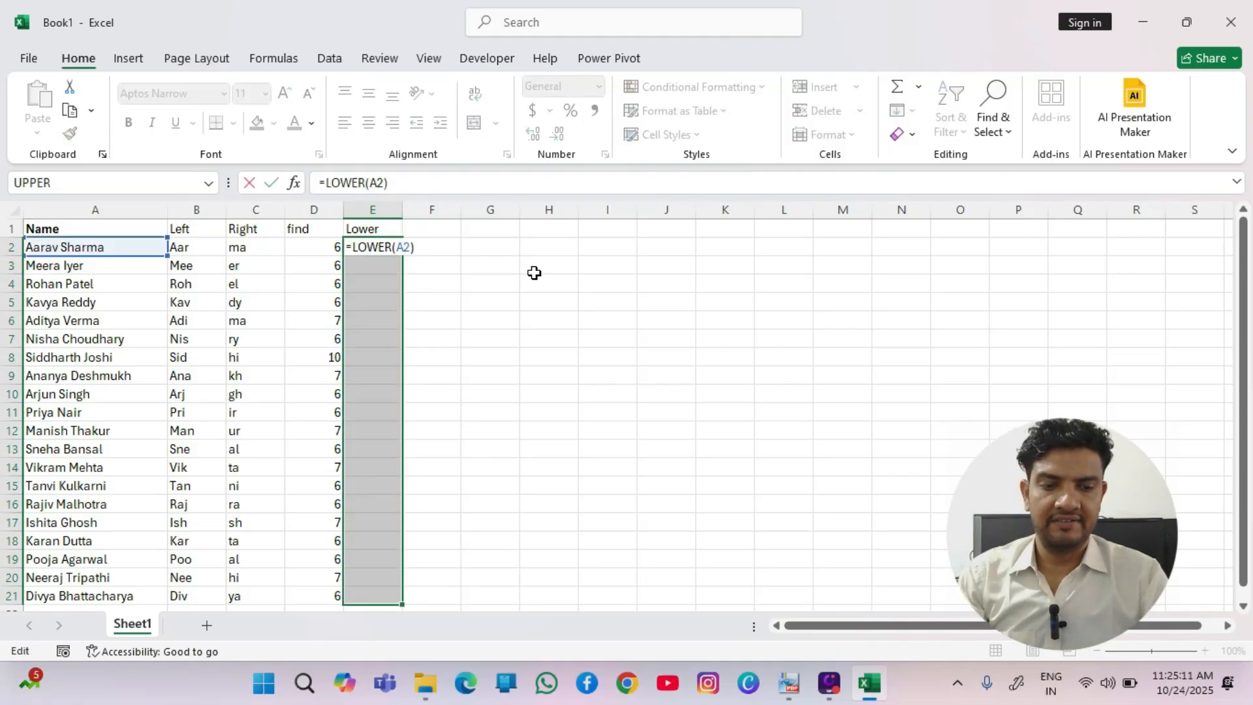
{"action": "key", "text": "ctrl+Return"}
Add the column heading upper in cell F1.
{"action": "key", "text": "Right"}
{"action": "key", "text": "Up"}
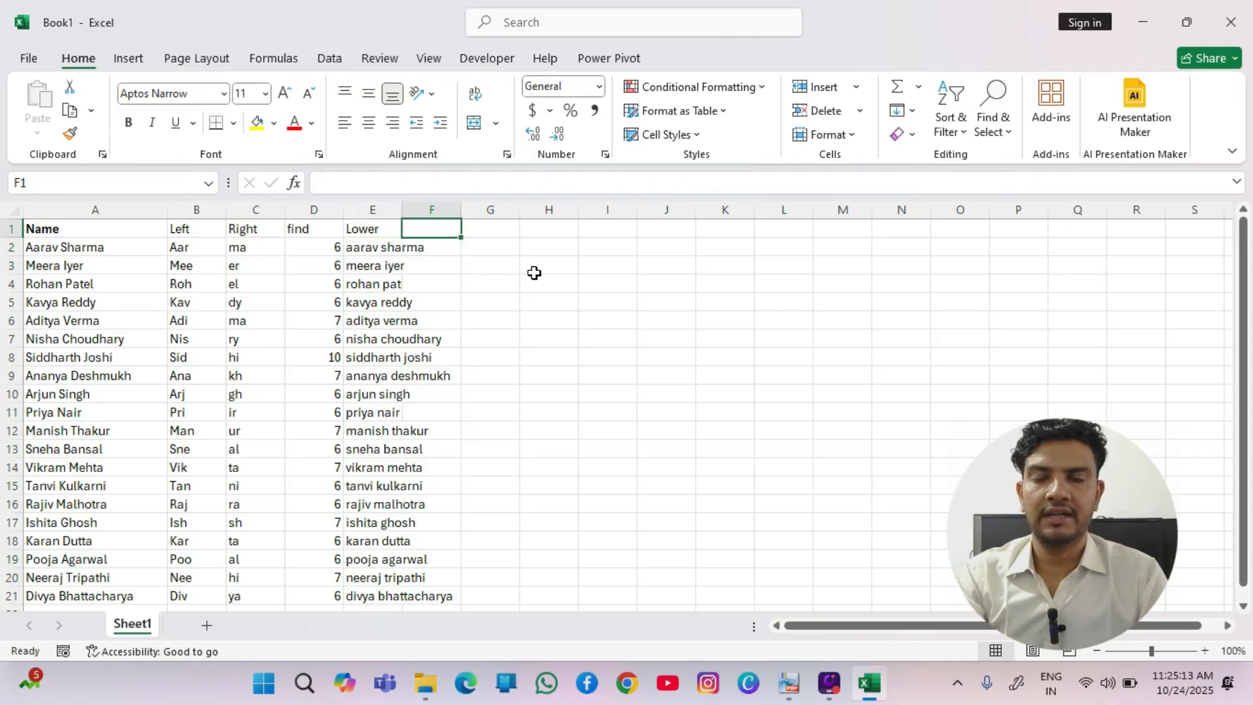
{"action": "type", "text": "upper"}
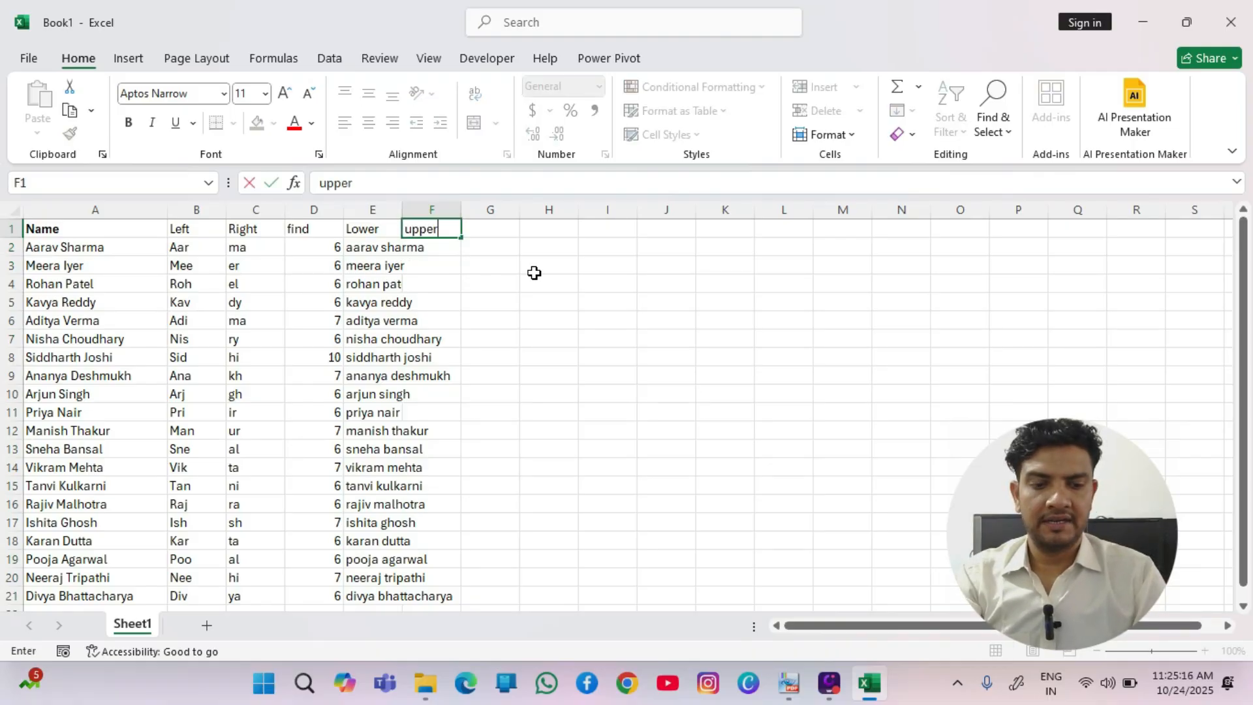
{"action": "key", "text": "Return"}
Enter =UPPER(E2) in F2 to convert the lowercase name beside it to capitals.
{"action": "type", "text": "=uppe"}
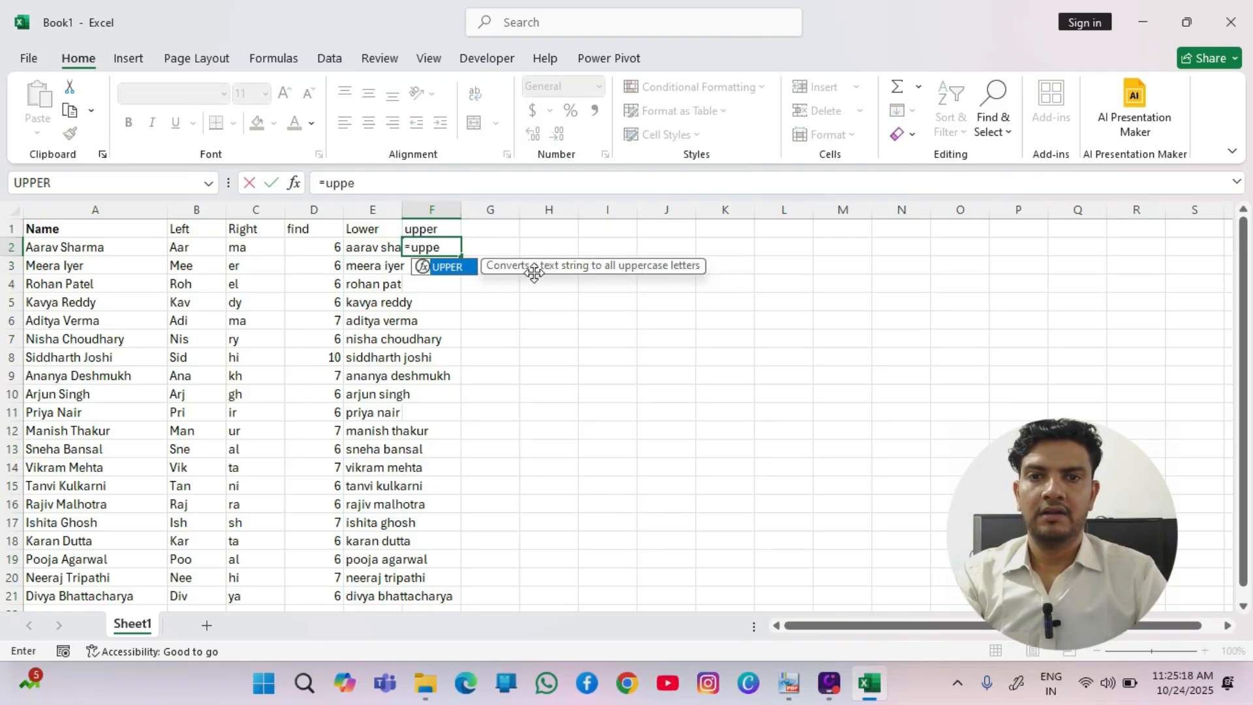
{"action": "key", "text": "Tab"}
{"action": "key", "text": "Left"}
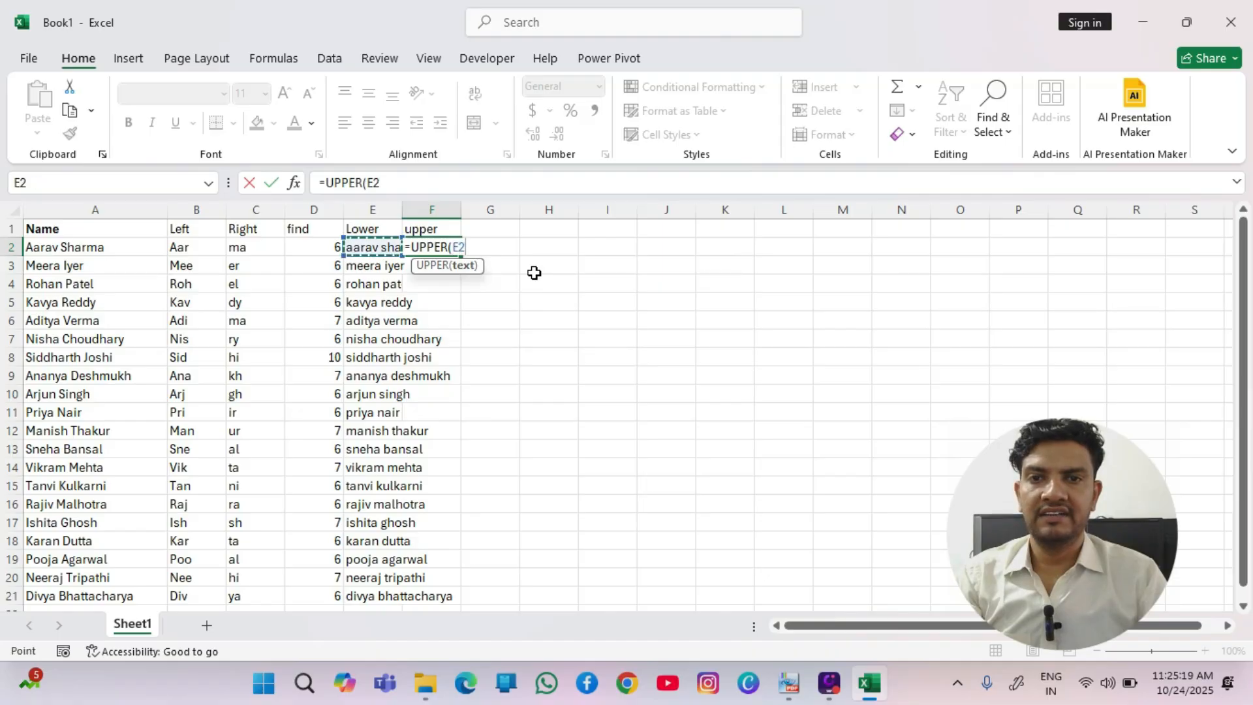
{"action": "key", "text": "Return"}
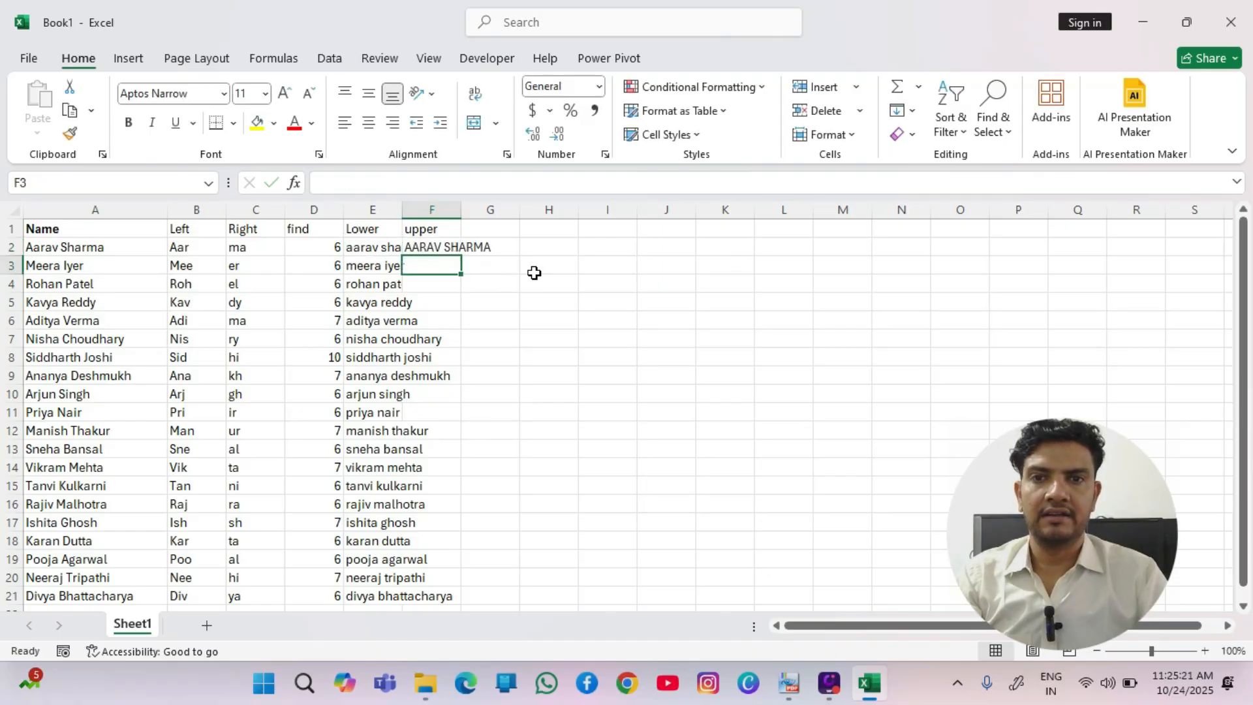
Fill the UPPER formula from F2 down to F21 for all the names.
{"action": "key", "text": "Up"}
{"action": "key", "text": "shift+Down"}
{"action": "key", "text": "shift+Down"}
{"action": "key", "text": "shift+Down"}
{"action": "key", "text": "shift+Down"}
{"action": "key", "text": "shift+Down"}
{"action": "key", "text": "shift+Down"}
{"action": "key", "text": "shift+Down"}
{"action": "key", "text": "shift+Down"}
{"action": "key", "text": "shift+Down"}
{"action": "key", "text": "shift+Down"}
{"action": "key", "text": "shift+Down"}
{"action": "key", "text": "shift+Down"}
{"action": "key", "text": "shift+Down"}
{"action": "key", "text": "shift+Down"}
{"action": "key", "text": "shift+Down"}
{"action": "key", "text": "shift+Down"}
{"action": "key", "text": "shift+Down"}
{"action": "key", "text": "shift+Down"}
{"action": "key", "text": "shift+Down"}
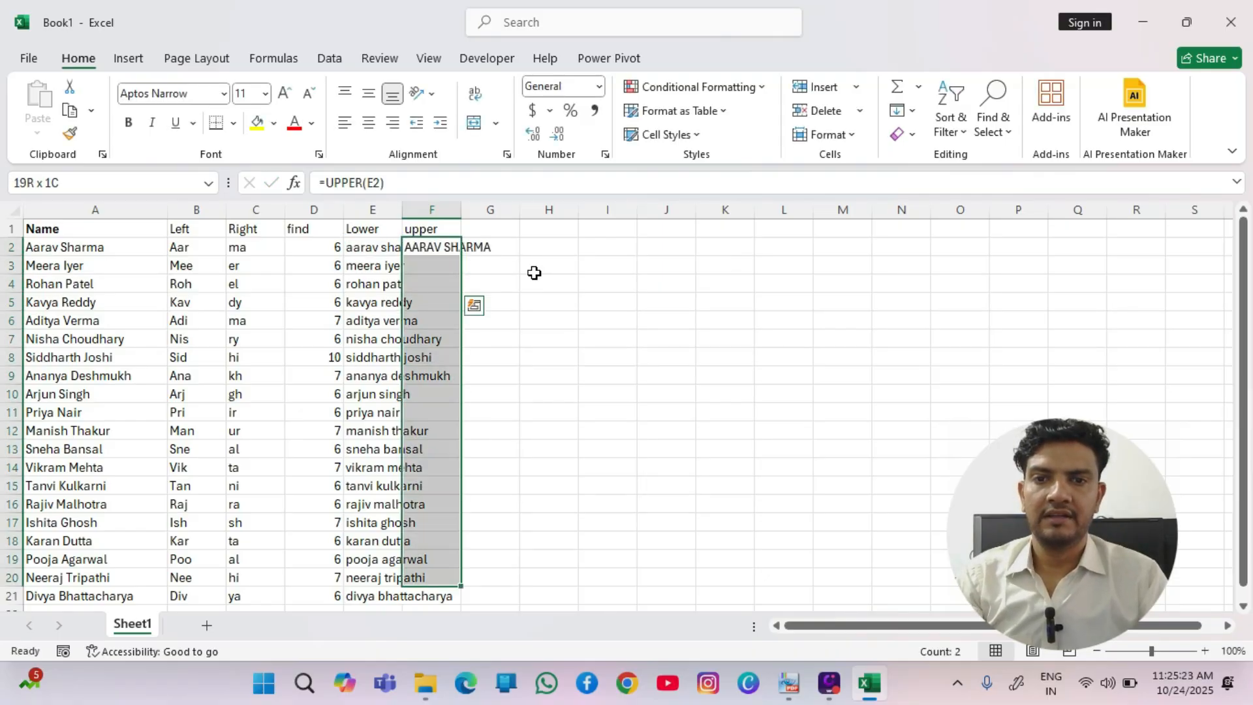
{"action": "key", "text": "F2"}
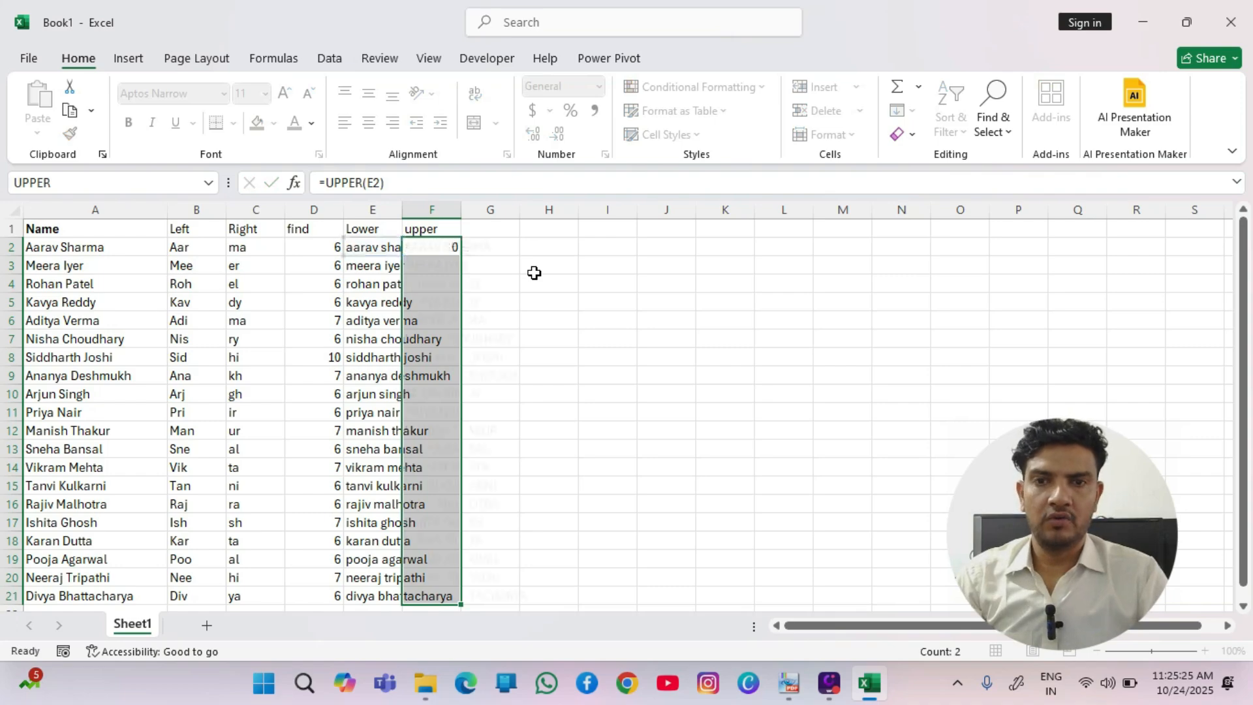
{"action": "key", "text": "ctrl+Return"}
Add the column heading Proper in cell G1.
{"action": "key", "text": "Right"}
{"action": "key", "text": "Up"}
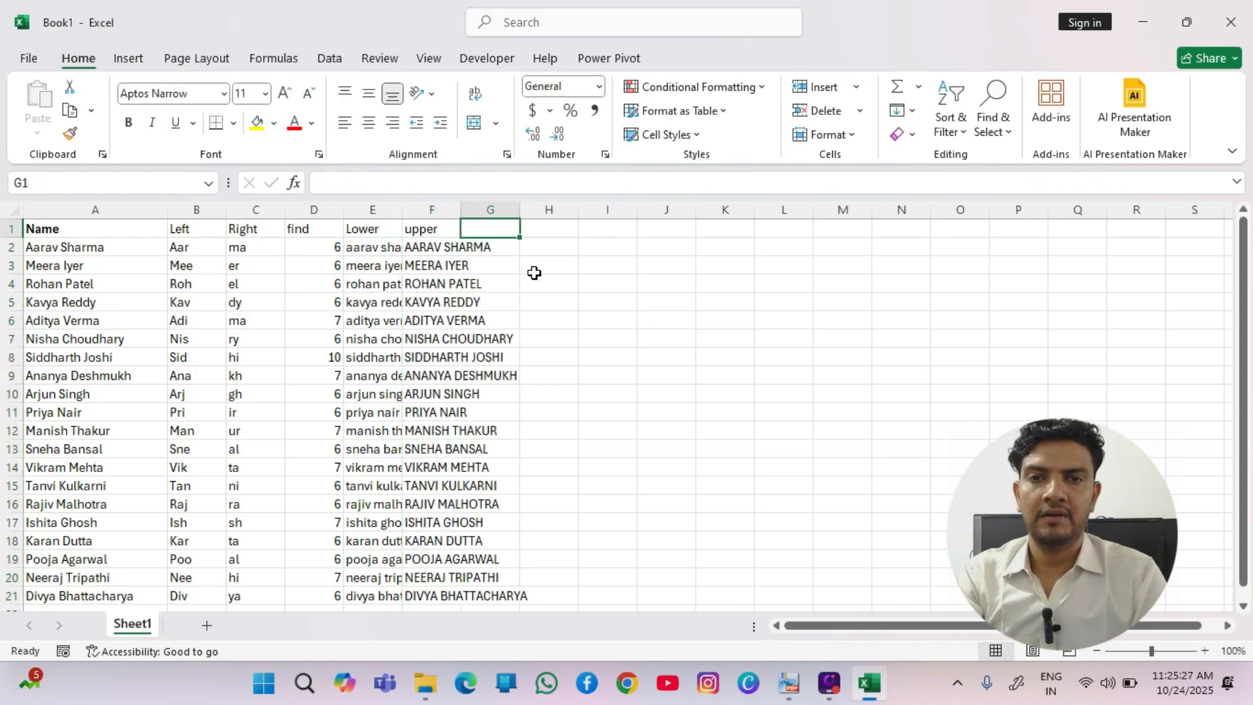
{"action": "type", "text": "Proper"}
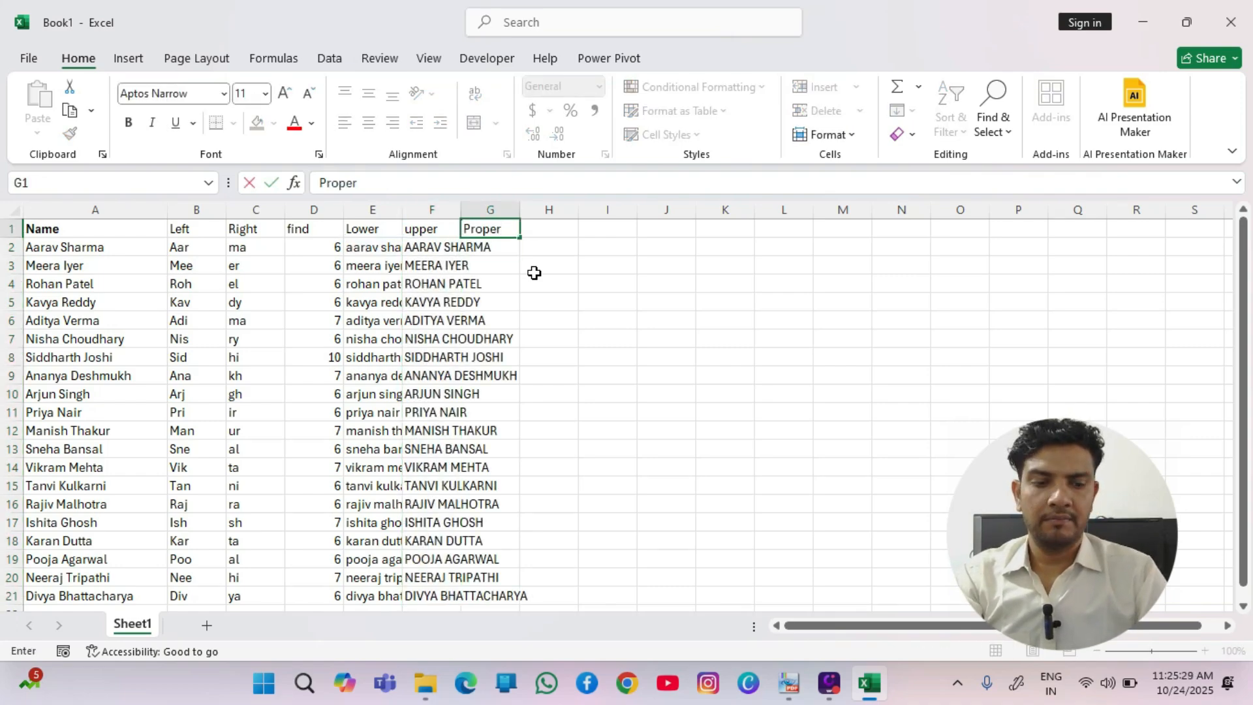
{"action": "key", "text": "Return"}
Enter =PROPER(F2) in G2 to capitalise only the first letter of each word in the uppercase name.
{"action": "type", "text": "=pro"}
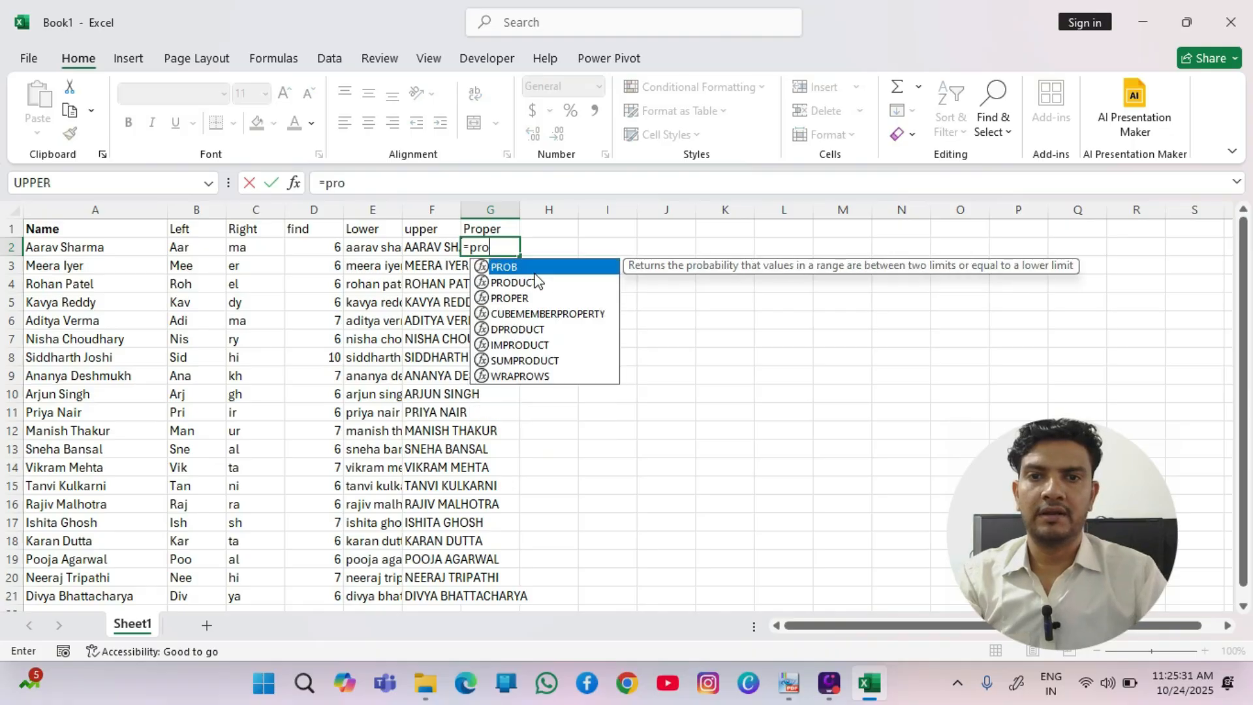
{"action": "key", "text": "Down"}
{"action": "key", "text": "Down"}
{"action": "key", "text": "Tab"}
{"action": "key", "text": "Left"}
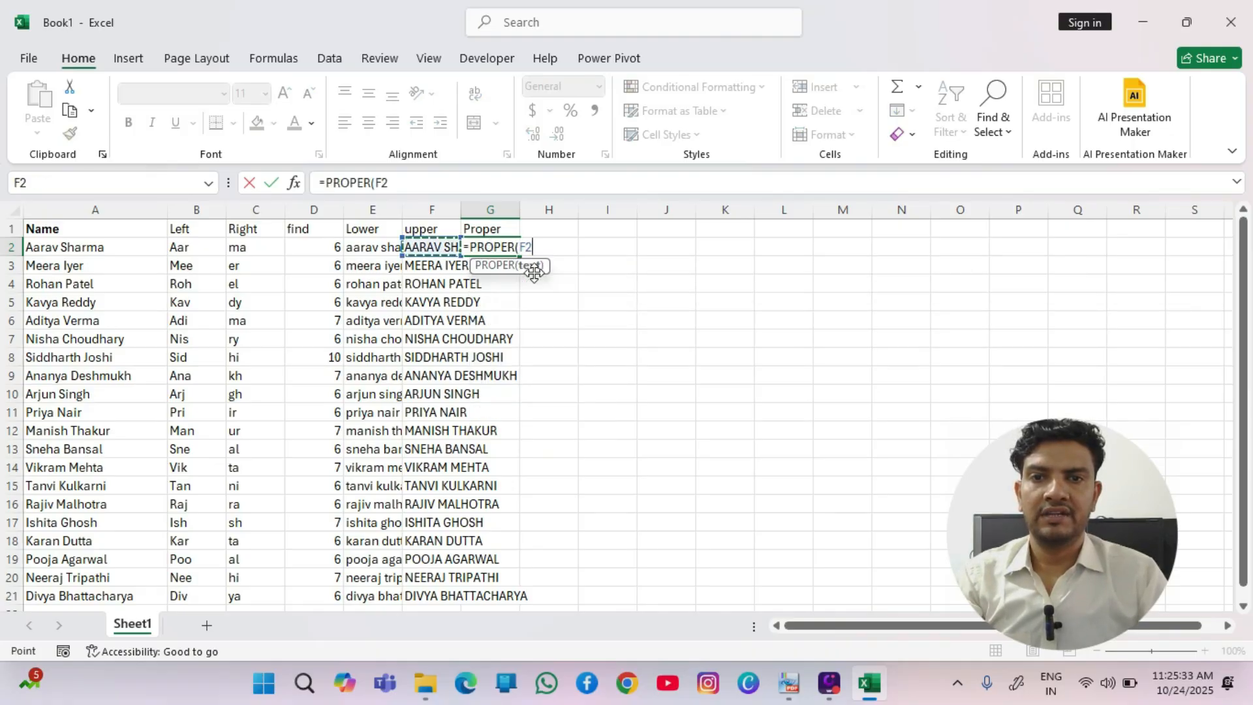
{"action": "key", "text": "Return"}
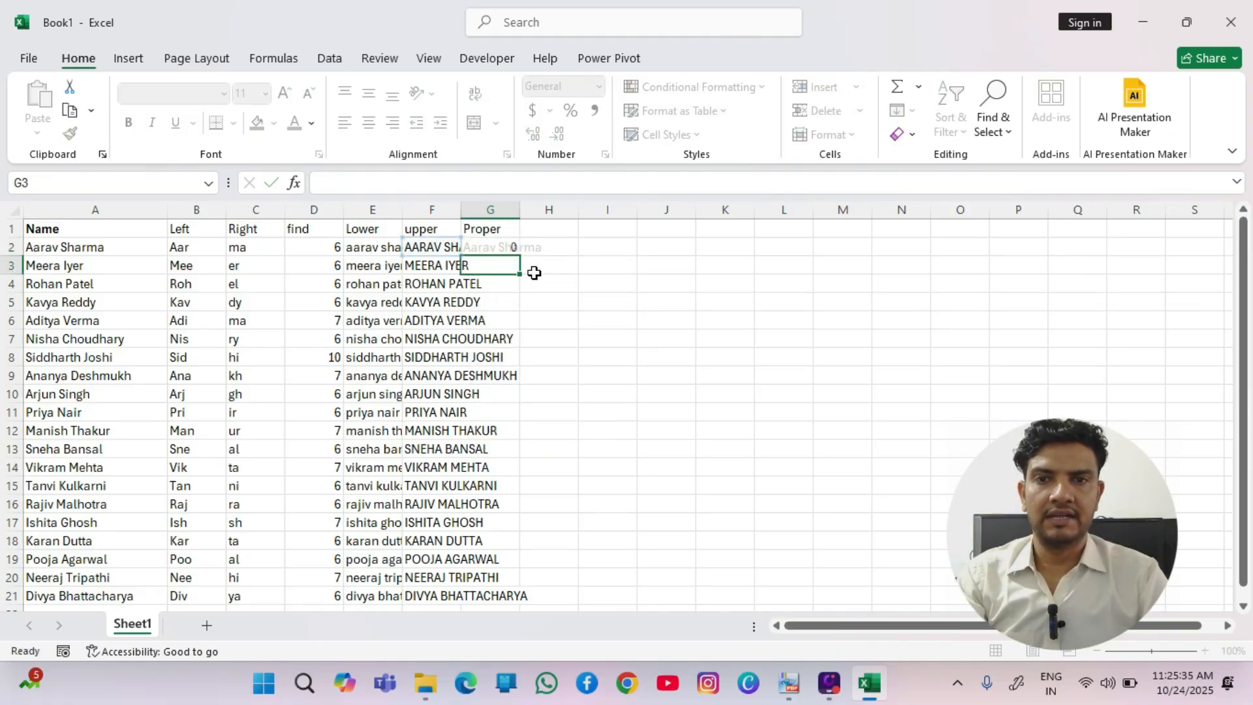
Fill the PROPER formula from G2 down to G21 for all the names.
{"action": "key", "text": "Up"}
{"action": "key", "text": "shift+Down"}
{"action": "key", "text": "shift+Down"}
{"action": "key", "text": "shift+Down"}
{"action": "key", "text": "shift+Down"}
{"action": "key", "text": "shift+Down"}
{"action": "key", "text": "shift+Down"}
{"action": "key", "text": "shift+Down"}
{"action": "key", "text": "shift+Down"}
{"action": "key", "text": "shift+Down"}
{"action": "key", "text": "shift+Down"}
{"action": "key", "text": "shift+Down"}
{"action": "key", "text": "shift+Down"}
{"action": "key", "text": "shift+Down"}
{"action": "key", "text": "shift+Down"}
{"action": "key", "text": "shift+Down"}
{"action": "key", "text": "shift+Down"}
{"action": "key", "text": "shift+Down"}
{"action": "key", "text": "shift+Down"}
{"action": "key", "text": "shift+Down"}
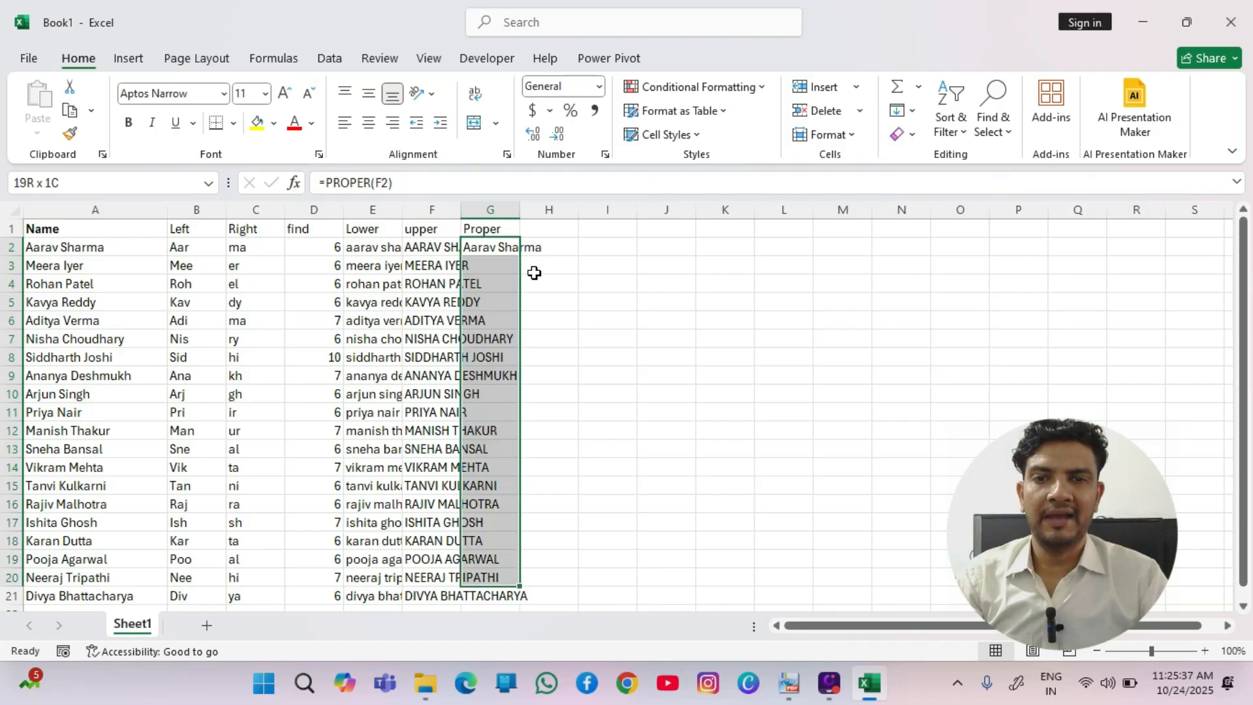
{"action": "key", "text": "F2"}
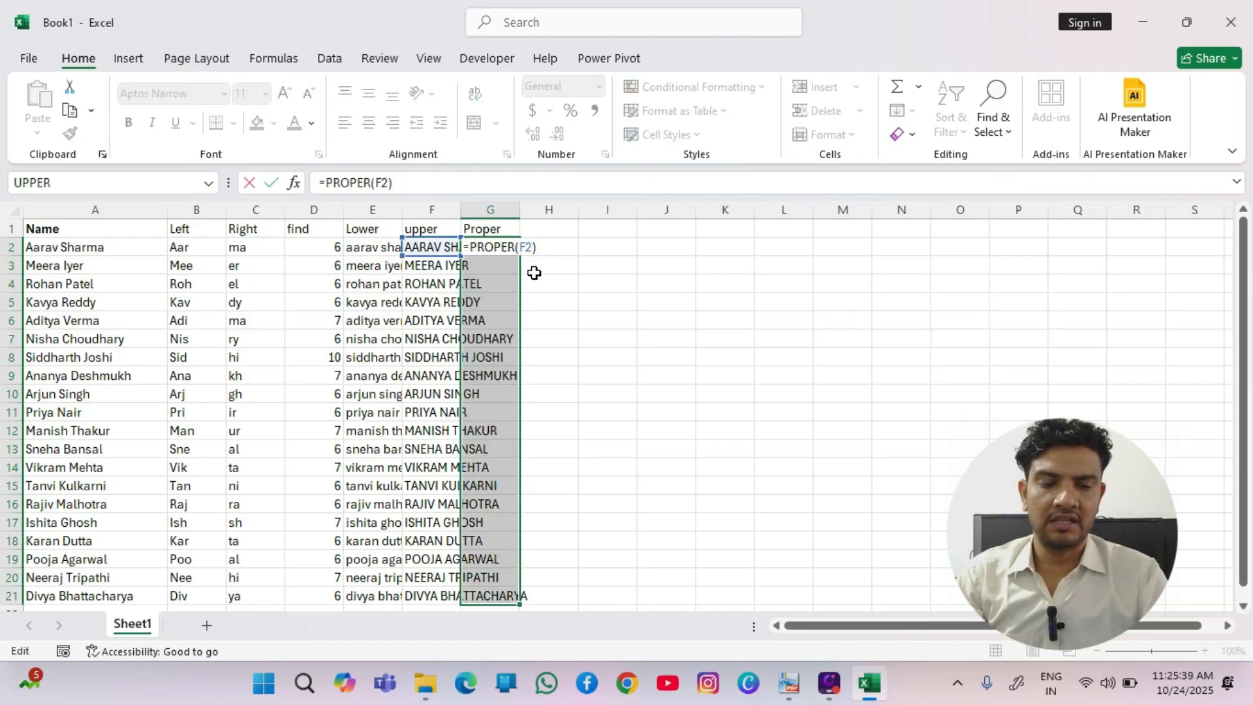
{"action": "key", "text": "ctrl+Return"}
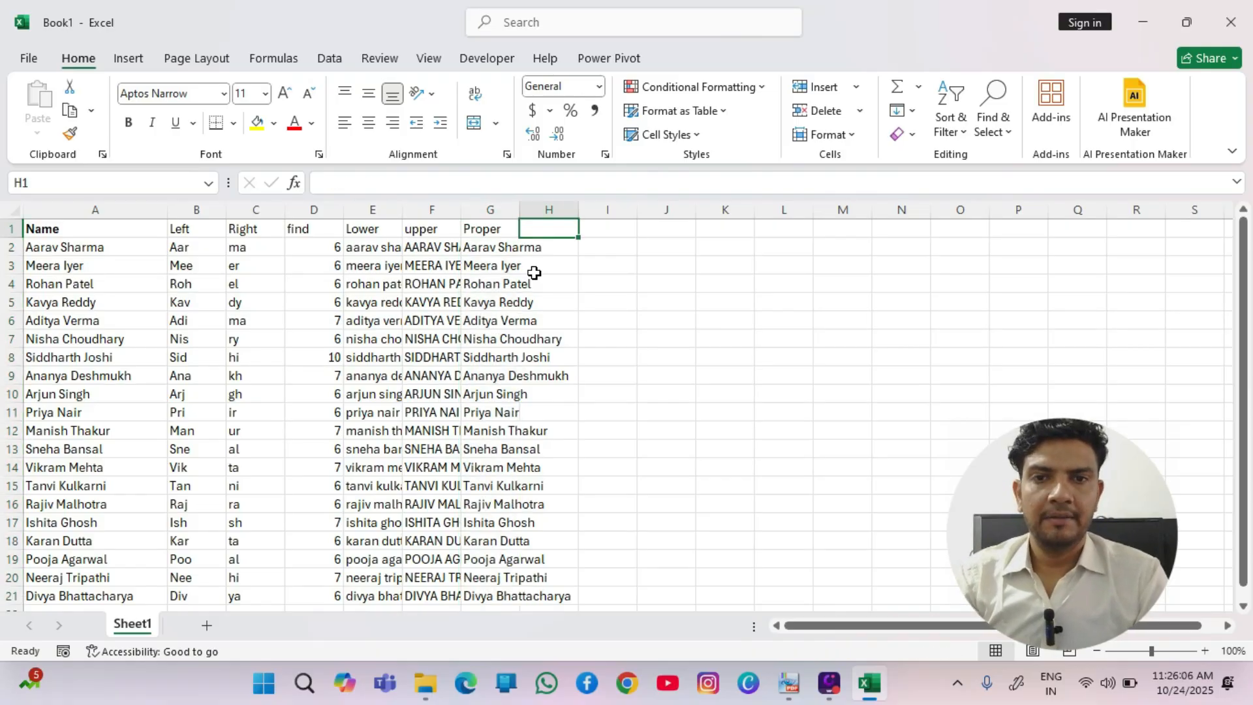
Add the column heading mid in H1 and enter =MID(A2,3,3) in H2 to extract three characters starting at the third.
{"action": "type", "text": "mid"}
{"action": "key", "text": "Return"}
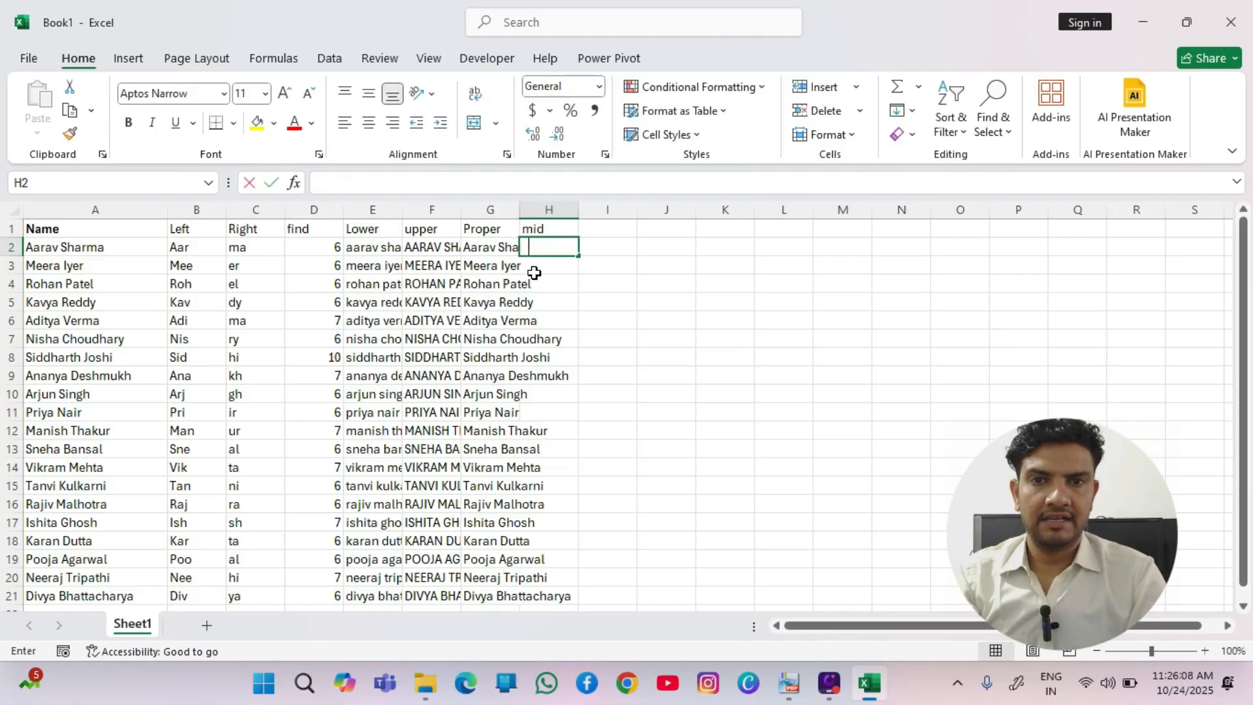
{"action": "type", "text": "=mid"}
{"action": "key", "text": "Tab"}
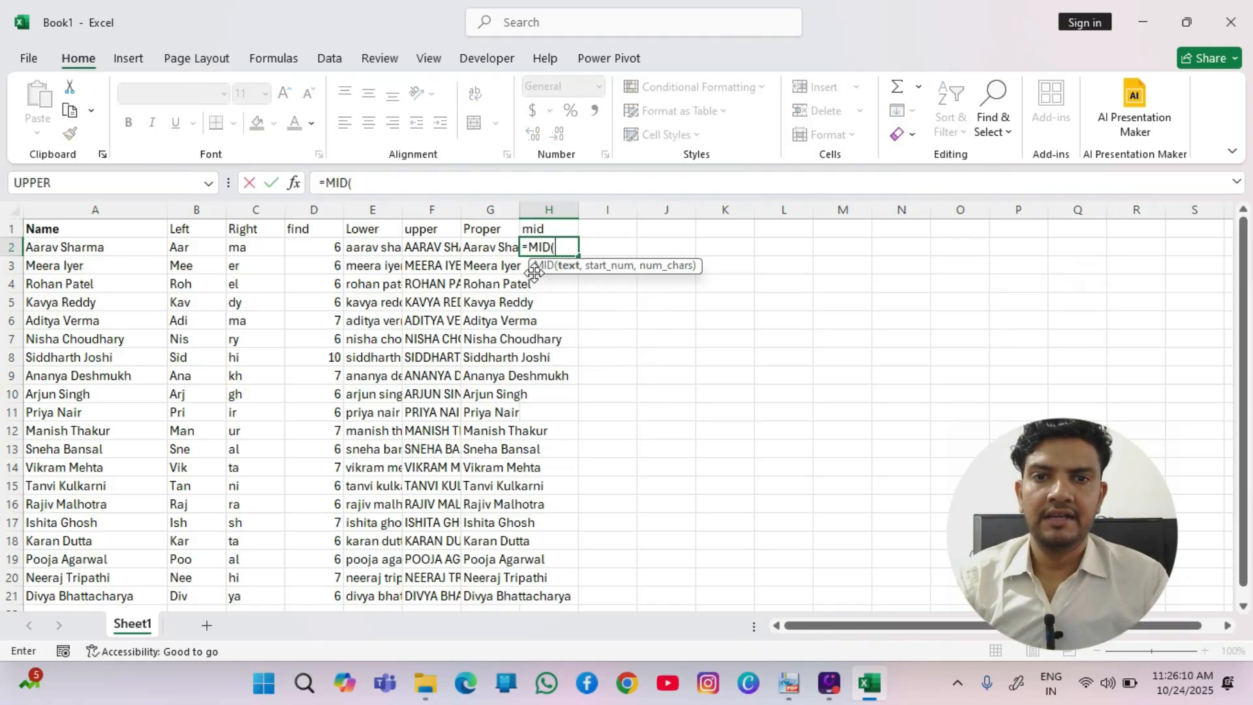
{"action": "key", "text": "Left"}
{"action": "key", "text": "Left"}
{"action": "key", "text": "Left"}
{"action": "key", "text": "Left"}
{"action": "key", "text": "Left"}
{"action": "key", "text": "Left"}
{"action": "key", "text": "Left"}
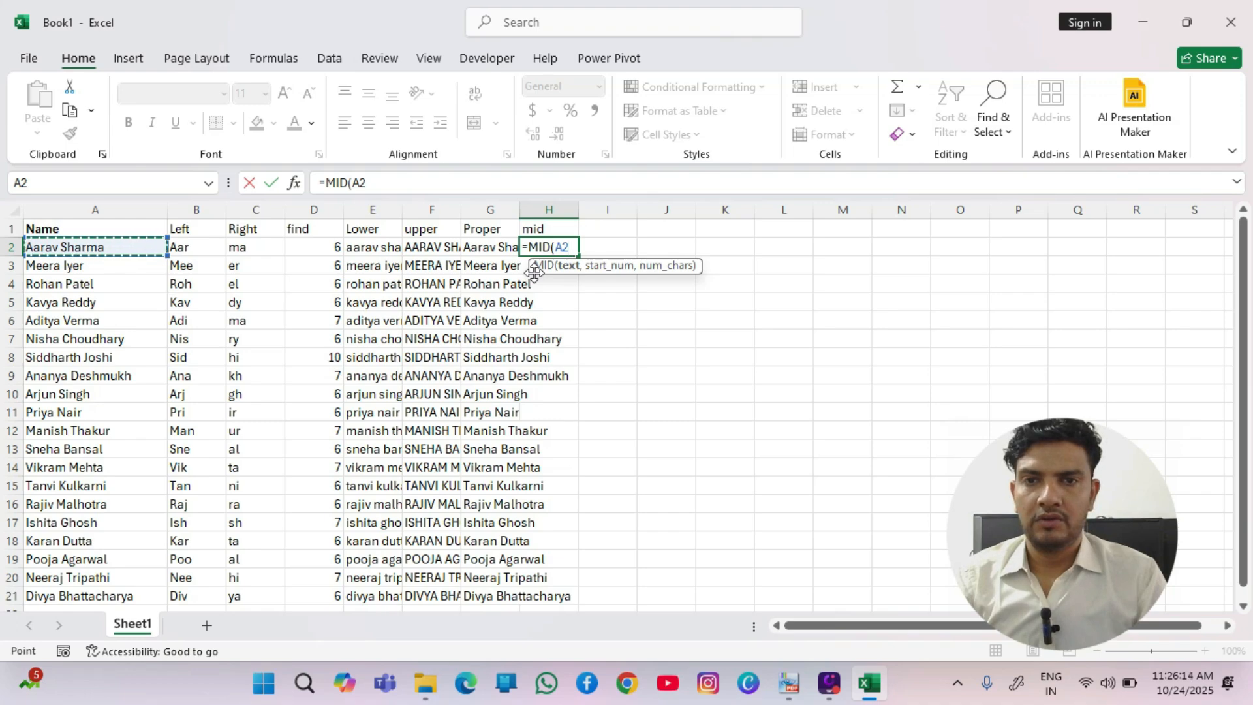
{"action": "type", "text": ","}
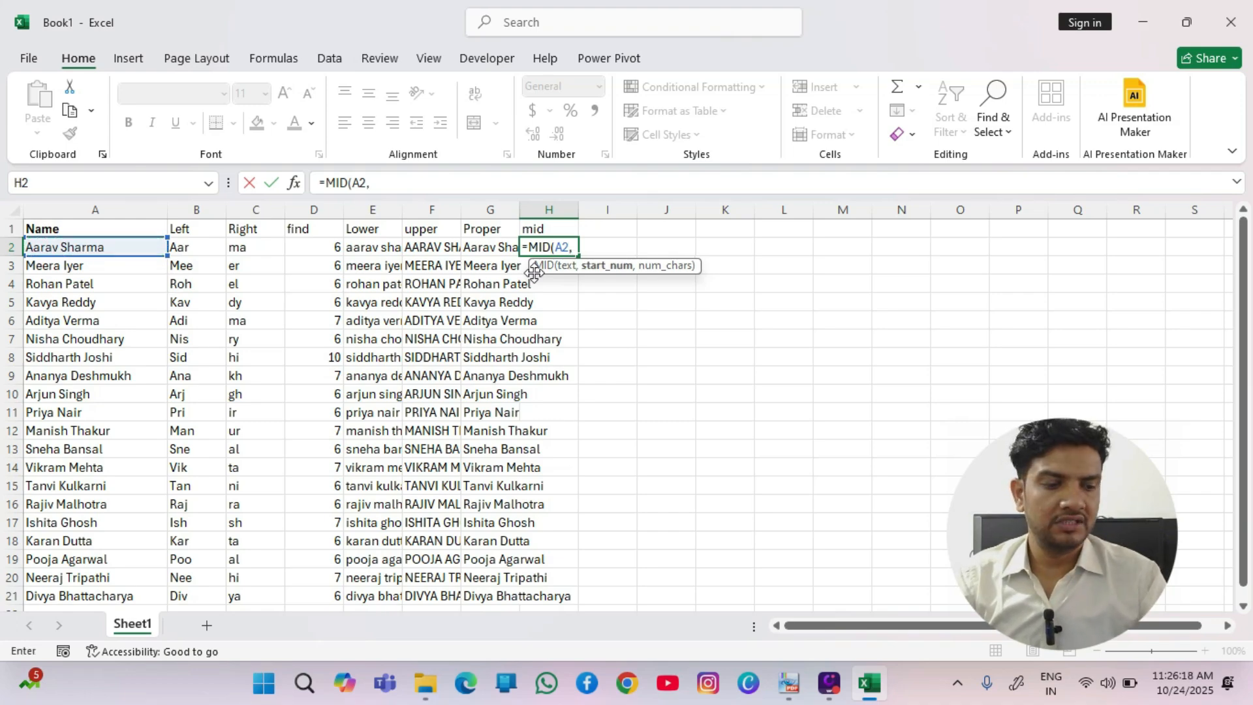
{"action": "type", "text": "3,"}
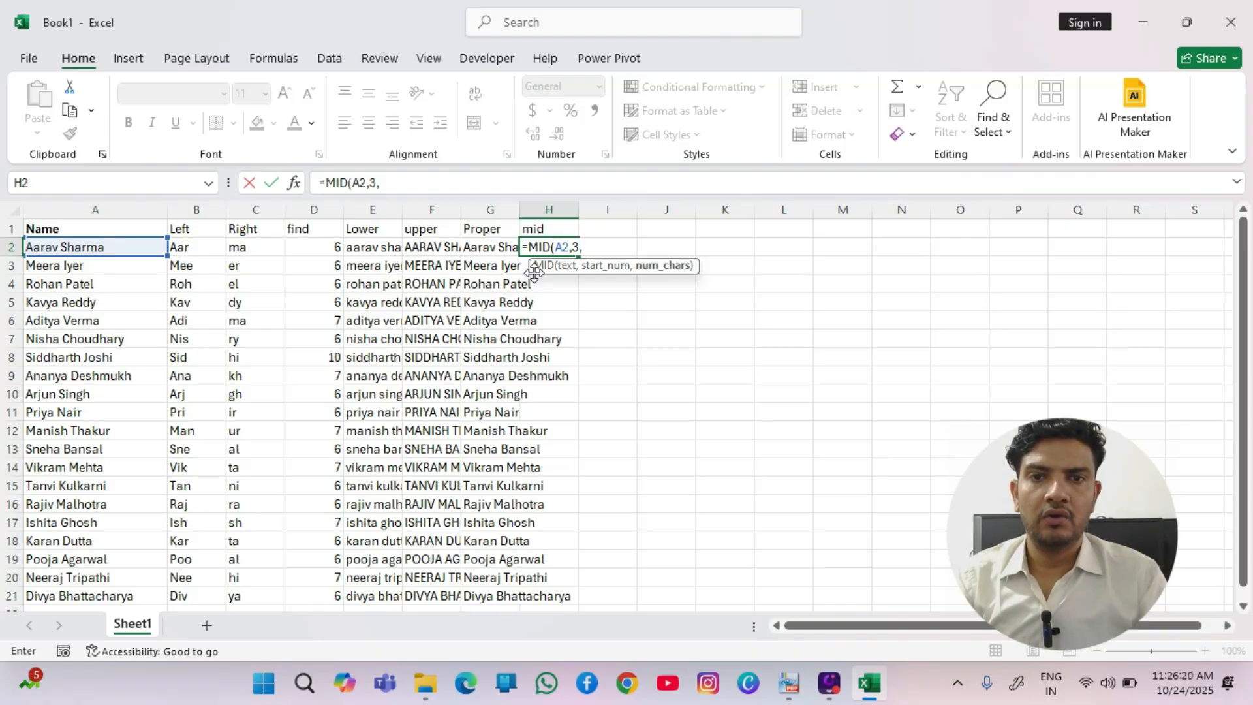
{"action": "type", "text": "3"}
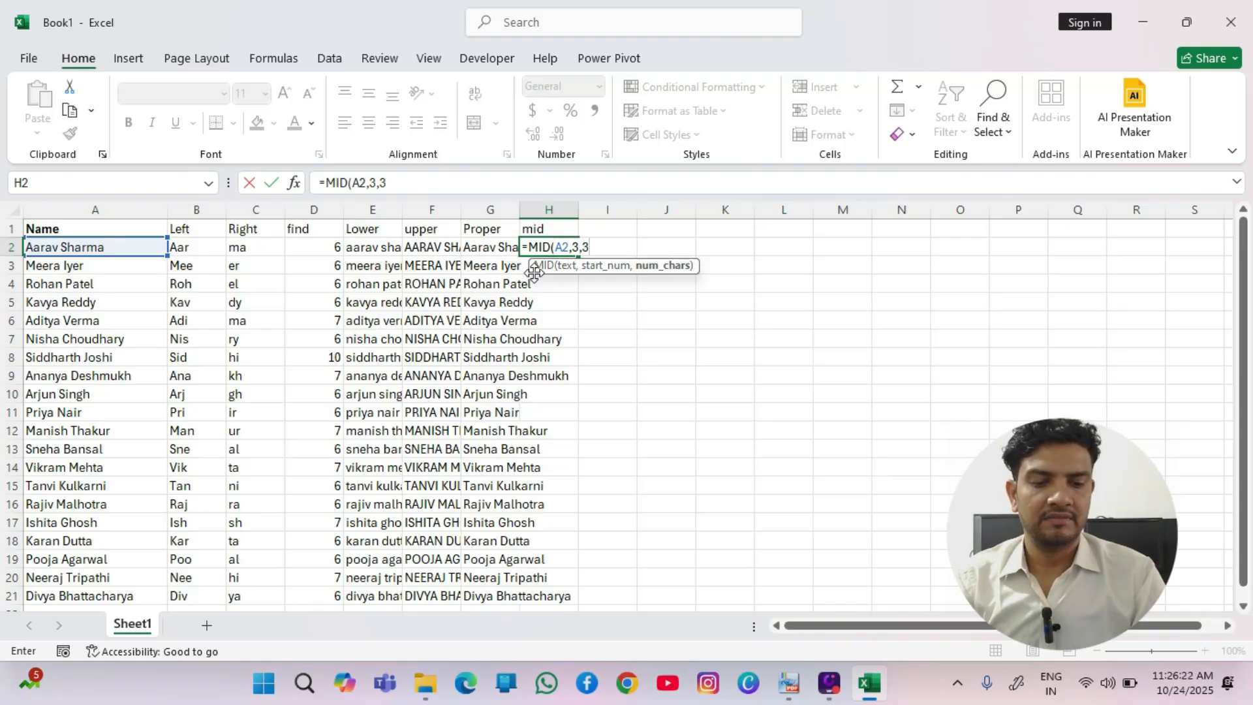
{"action": "type", "text": ")"}
{"action": "key", "text": "Return"}
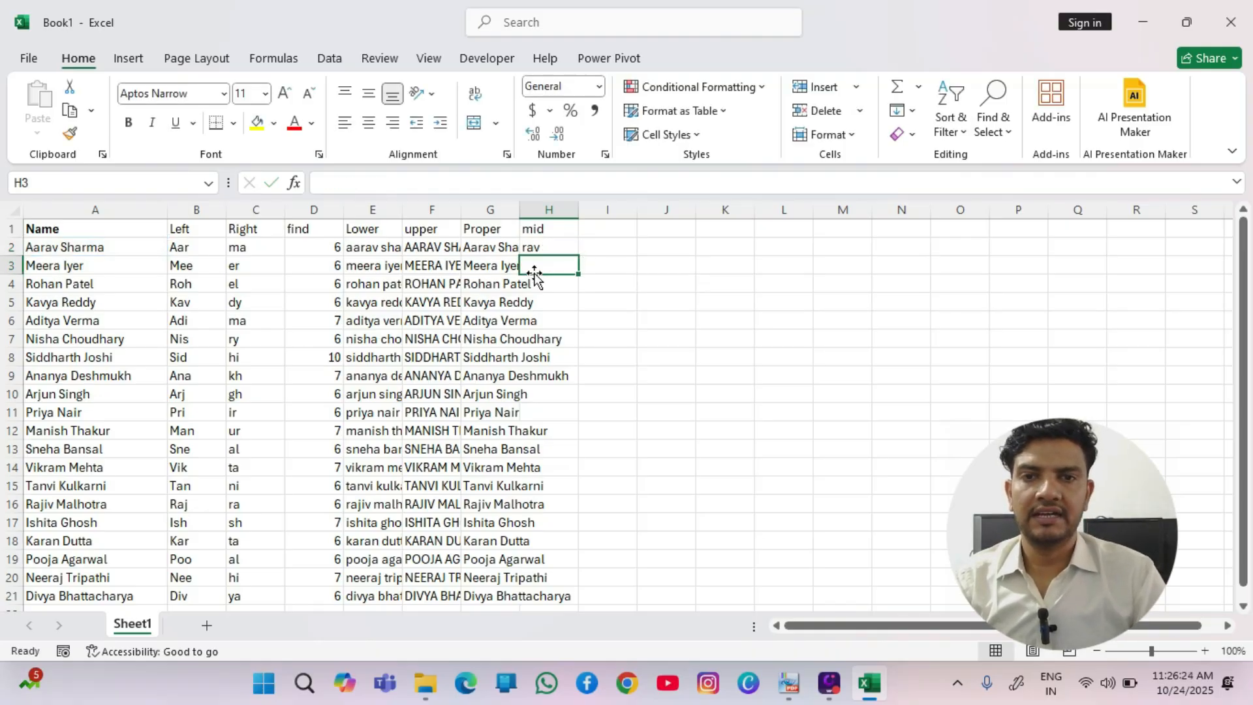
AutoFit the column widths of the whole table A1:H21 to their contents.
{"action": "key", "text": "Left"}
{"action": "key", "text": "Left"}
{"action": "key", "text": "Left"}
{"action": "key", "text": "Left"}
{"action": "key", "text": "Left"}
{"action": "key", "text": "Left"}
{"action": "key", "text": "Left"}
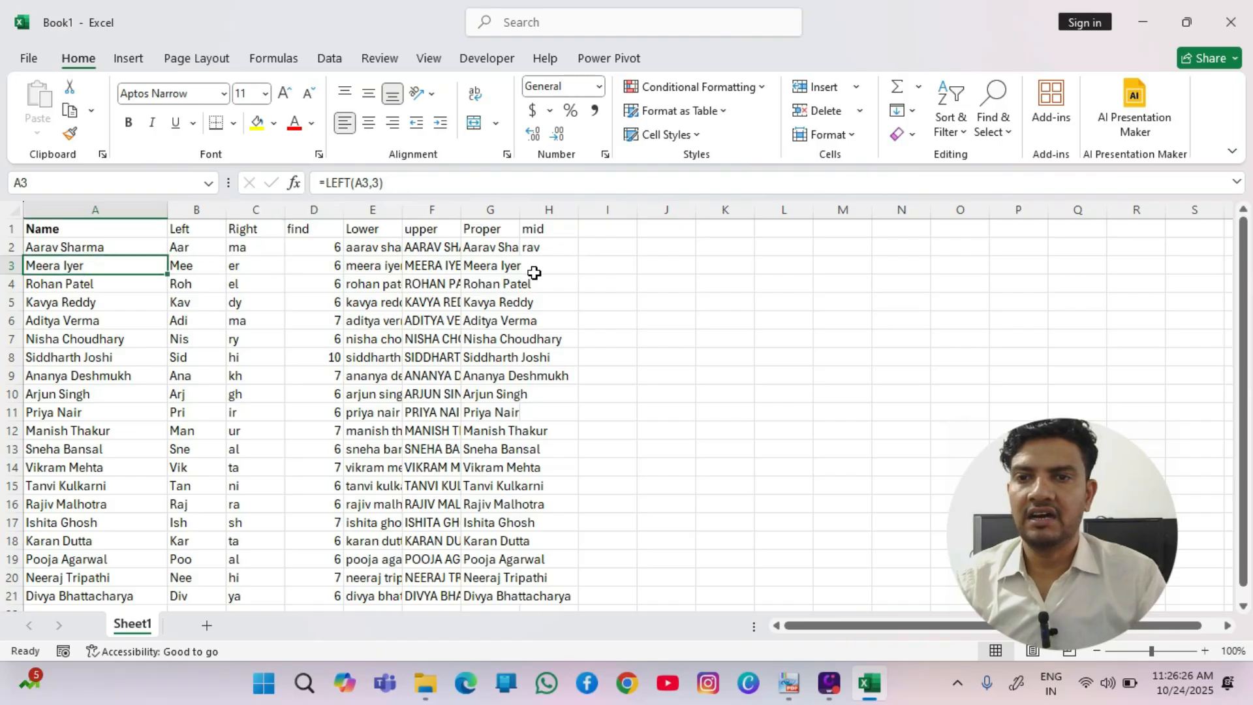
{"action": "key", "text": "Up"}
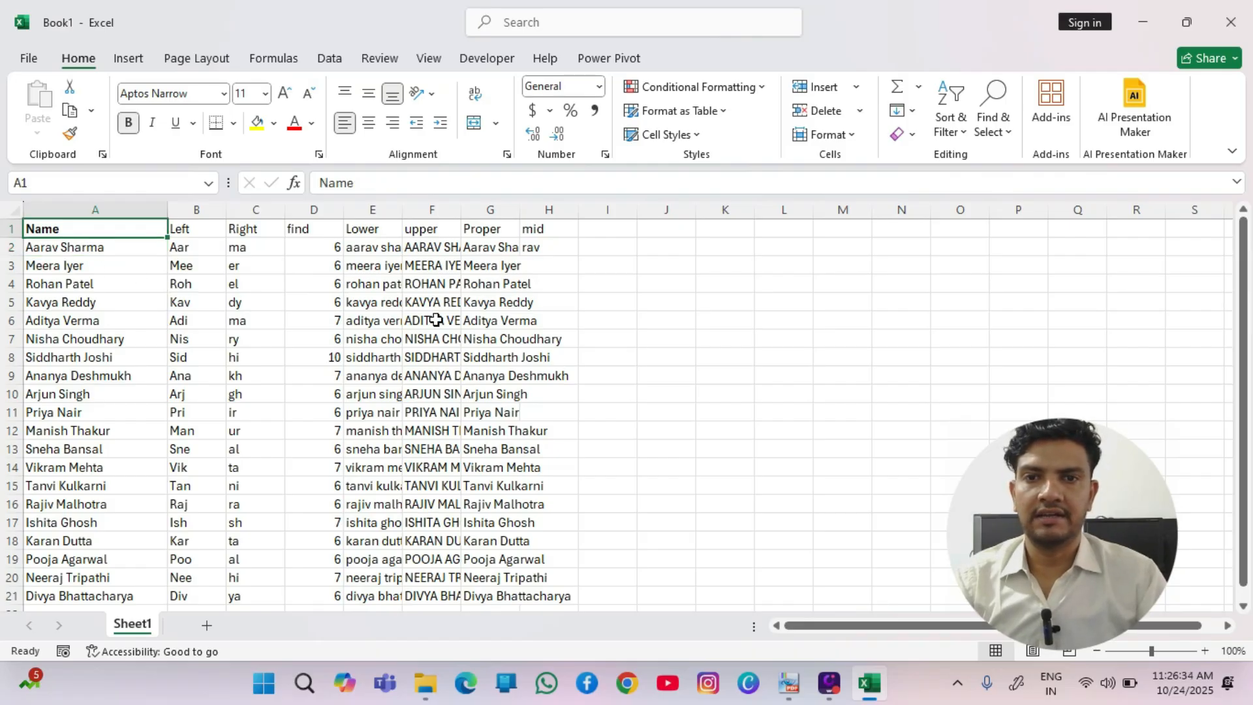
{"action": "key", "text": "ctrl+shift+Right"}
{"action": "key", "text": "ctrl+shift+Down"}
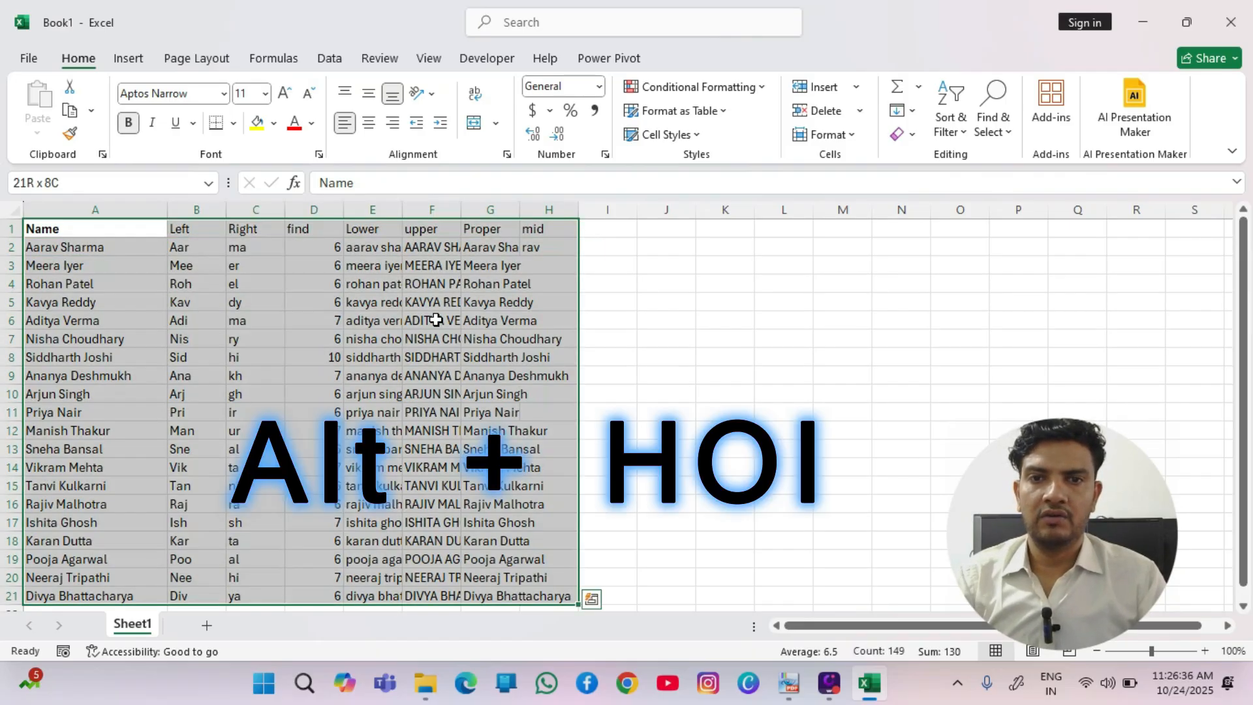
{"action": "key", "text": "alt"}
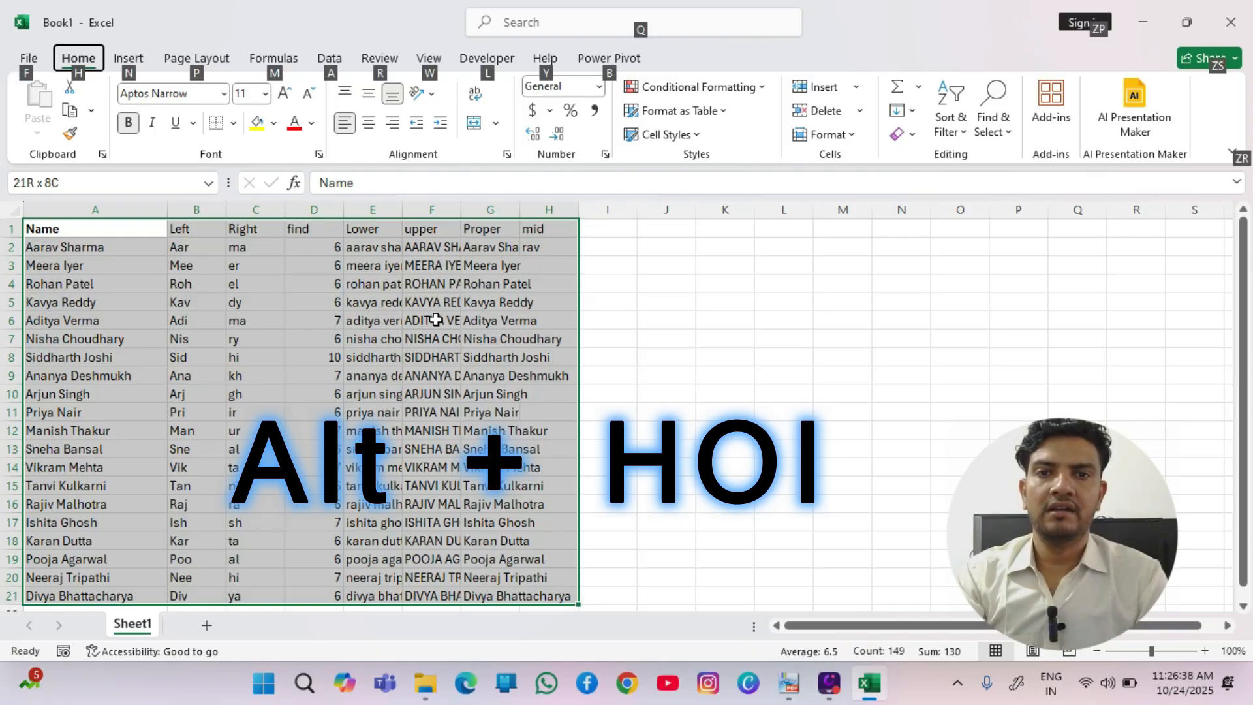
{"action": "key", "text": "h"}
{"action": "key", "text": "o"}
{"action": "key", "text": "i"}
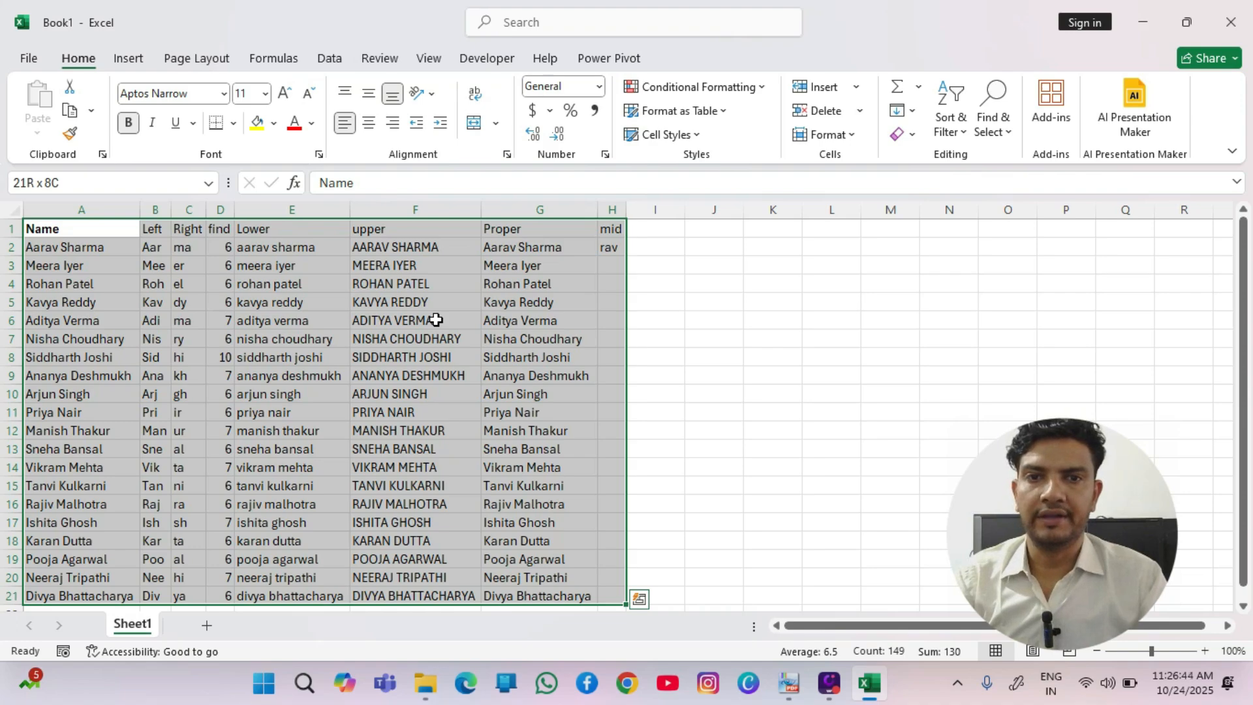
Fill the MID formula from H2 down to H21 for all the names.
{"action": "key", "text": "Down"}
{"action": "key", "text": "Right"}
{"action": "key", "text": "Right"}
{"action": "key", "text": "Right"}
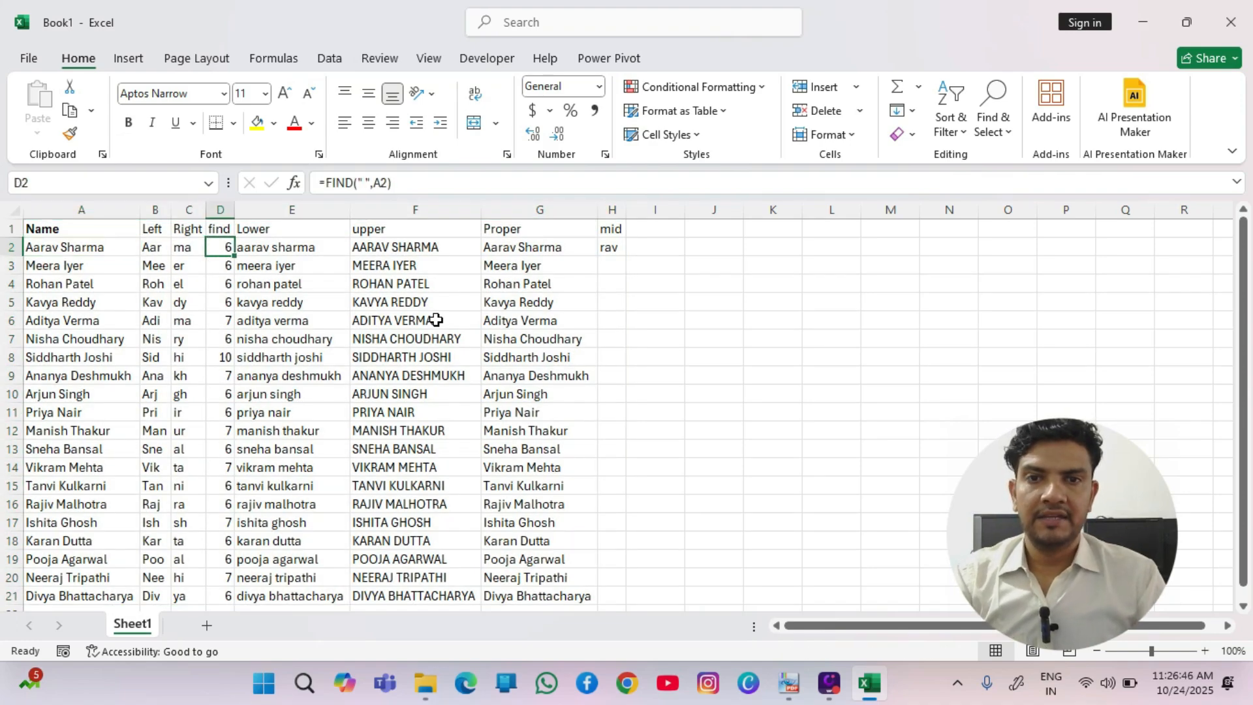
{"action": "key", "text": "Right"}
{"action": "key", "text": "Right"}
{"action": "key", "text": "Right"}
{"action": "key", "text": "Right"}
{"action": "key", "text": "shift+Down"}
{"action": "key", "text": "shift+Down"}
{"action": "key", "text": "shift+Down"}
{"action": "key", "text": "shift+Down"}
{"action": "key", "text": "shift+Down"}
{"action": "key", "text": "shift+Down"}
{"action": "key", "text": "shift+Down"}
{"action": "key", "text": "shift+Down"}
{"action": "key", "text": "shift+Down"}
{"action": "key", "text": "shift+Down"}
{"action": "key", "text": "shift+Down"}
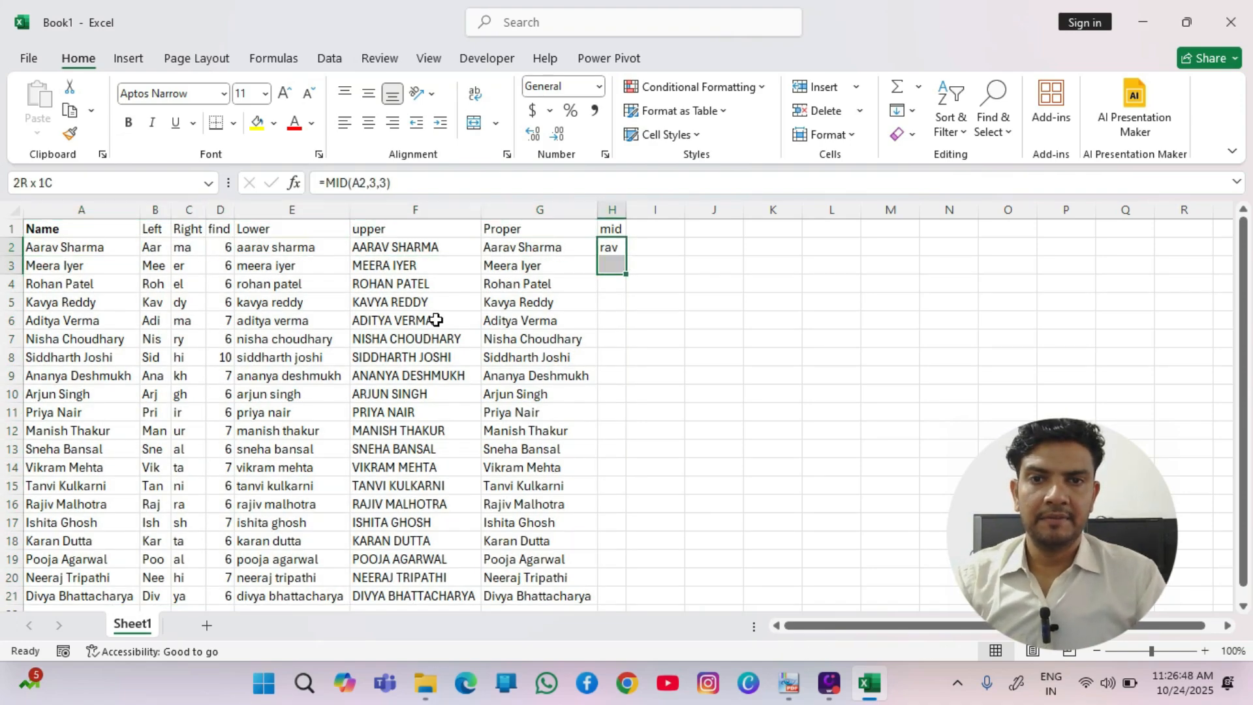
{"action": "key", "text": "shift+Down"}
{"action": "key", "text": "shift+Down"}
{"action": "key", "text": "shift+Down"}
{"action": "key", "text": "shift+Down"}
{"action": "key", "text": "shift+Down"}
{"action": "key", "text": "shift+Down"}
{"action": "key", "text": "shift+Down"}
{"action": "key", "text": "shift+Down"}
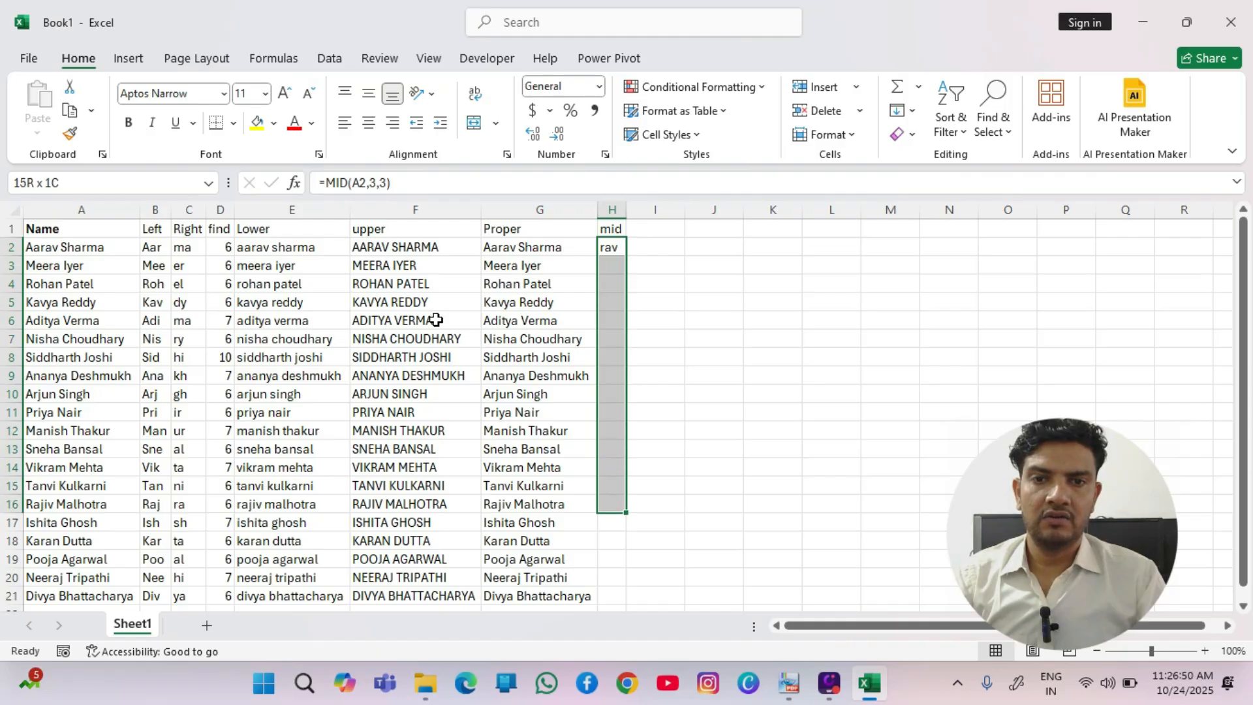
{"action": "key", "text": "F2"}
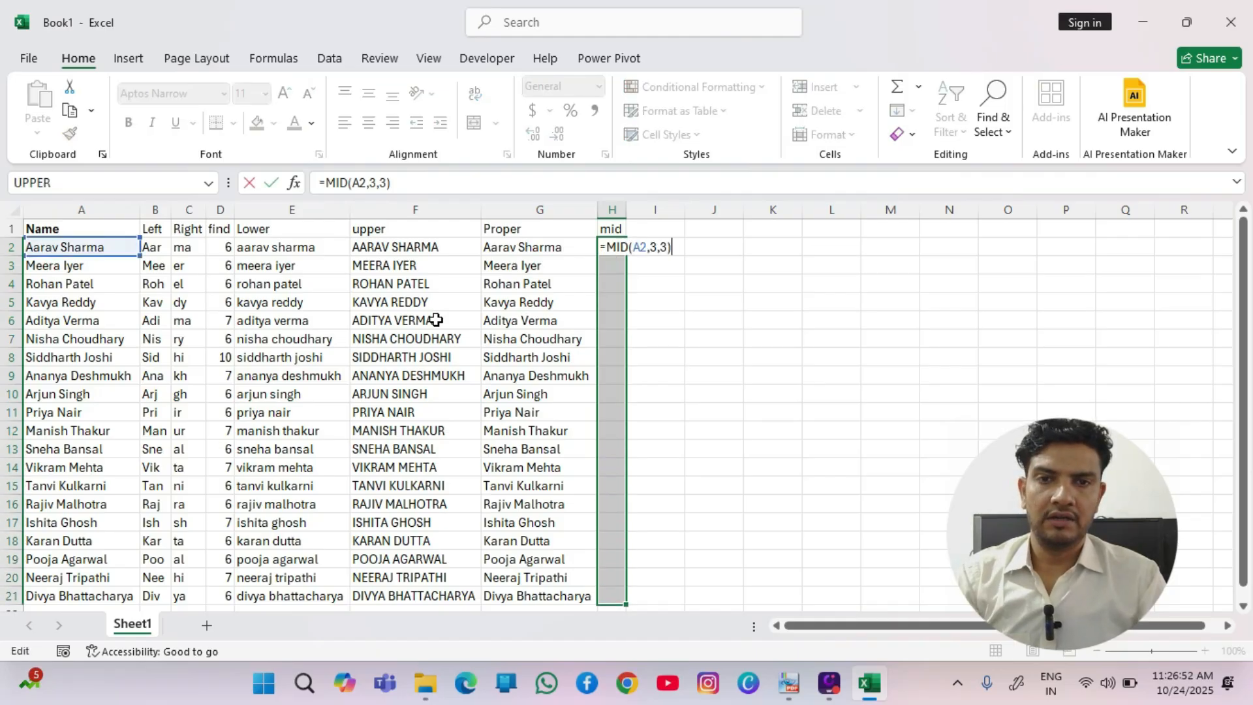
{"action": "key", "text": "ctrl+Return"}
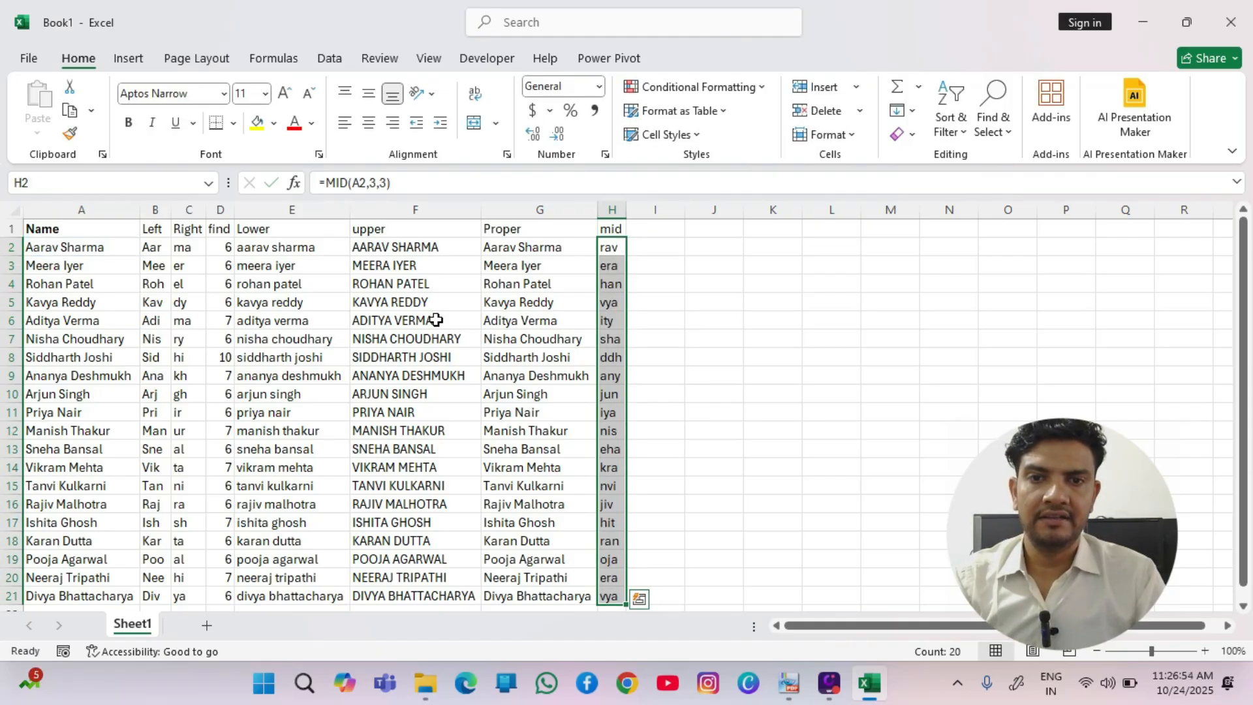
Add the column heading len in cell I1.
{"action": "key", "text": "Right"}
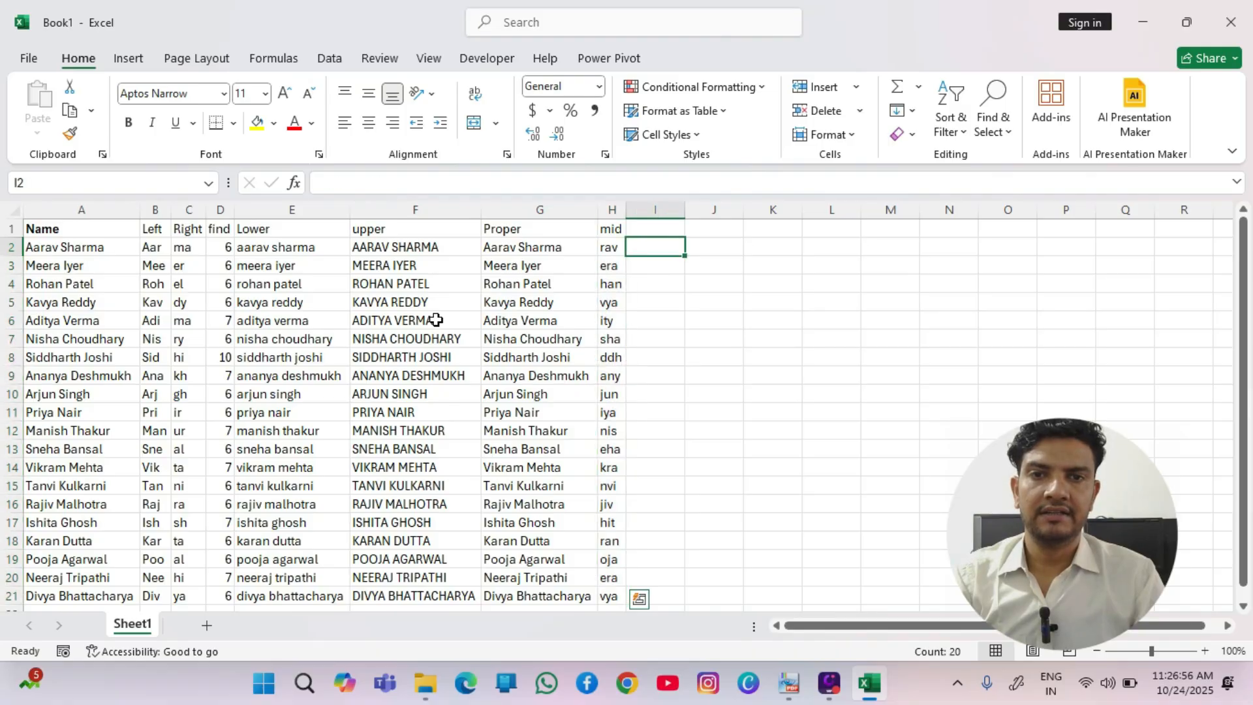
{"action": "key", "text": "Up"}
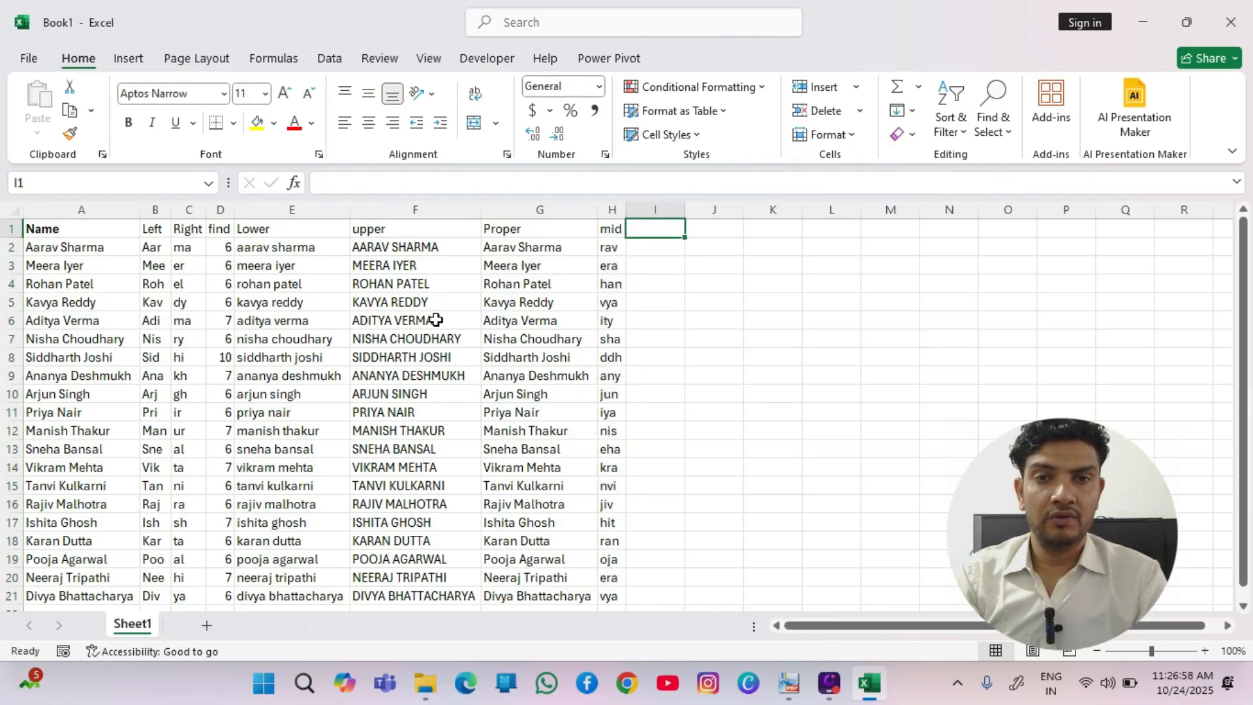
{"action": "type", "text": "len"}
{"action": "key", "text": "Return"}
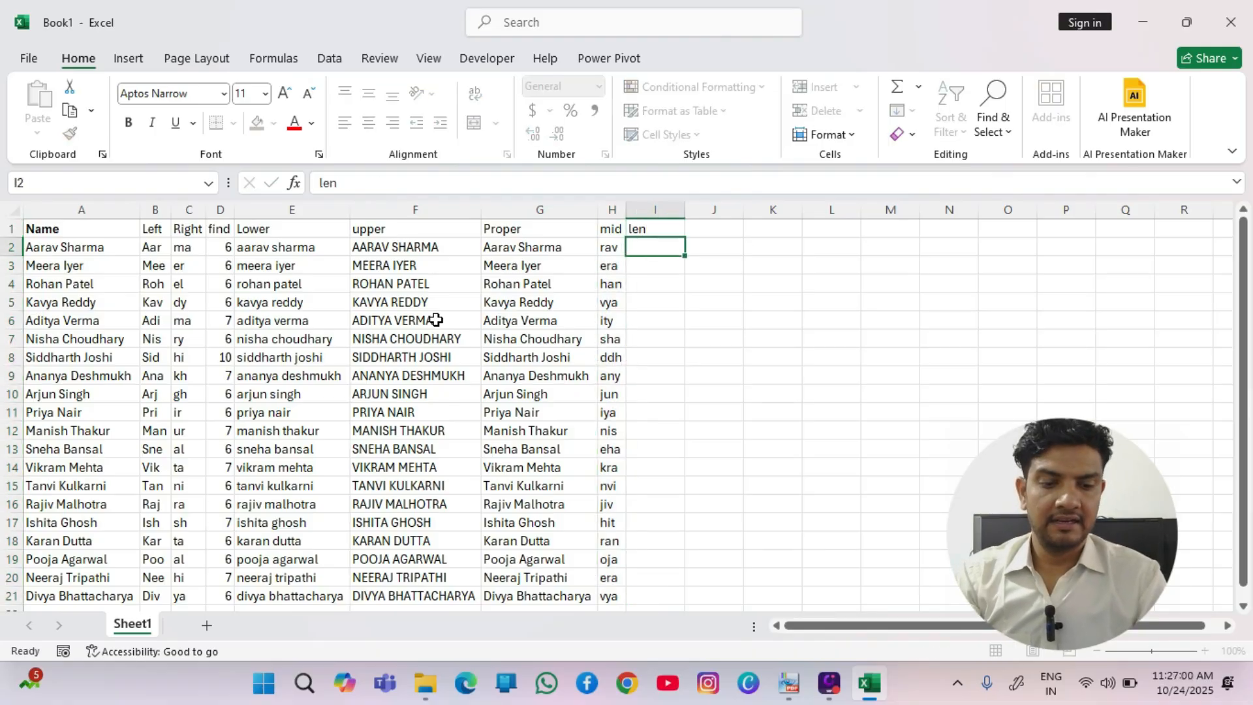
Enter =LEN(A2) in I2 to count the characters of the first name in the list.
{"action": "type", "text": "=lin"}
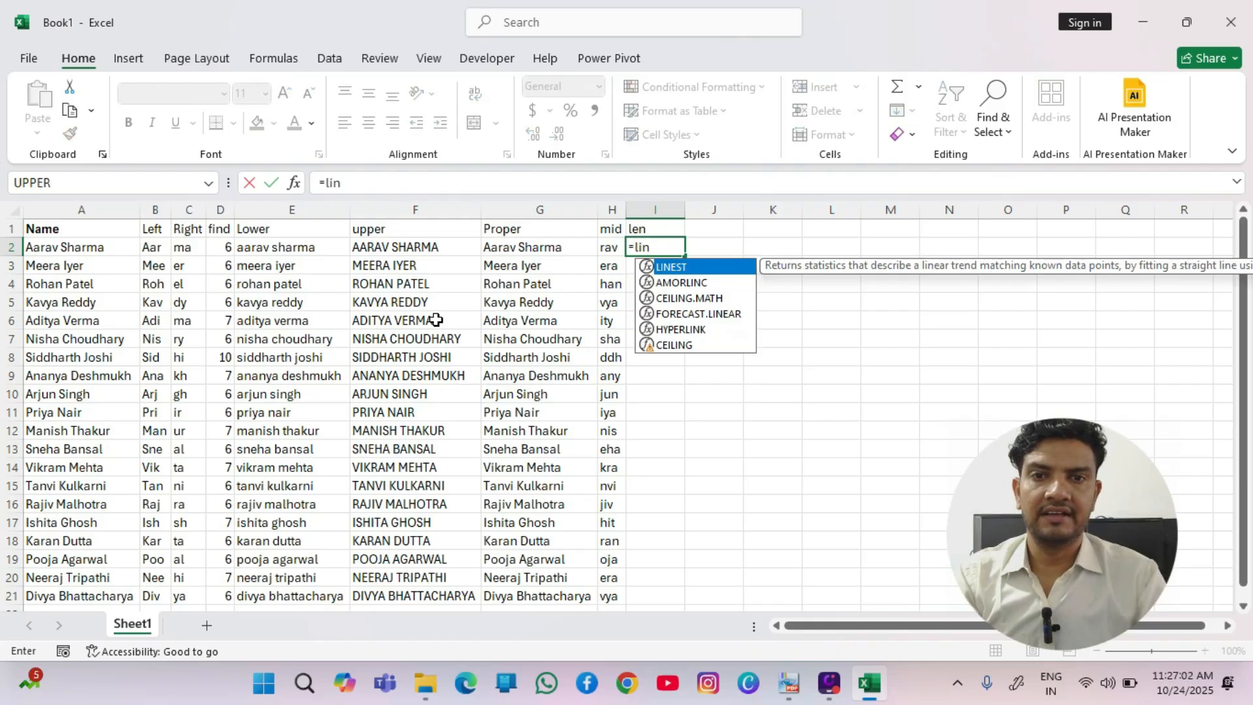
{"action": "key", "text": "BackSpace"}
{"action": "key", "text": "BackSpace"}
{"action": "type", "text": "en"}
{"action": "key", "text": "Tab"}
{"action": "key", "text": "Left"}
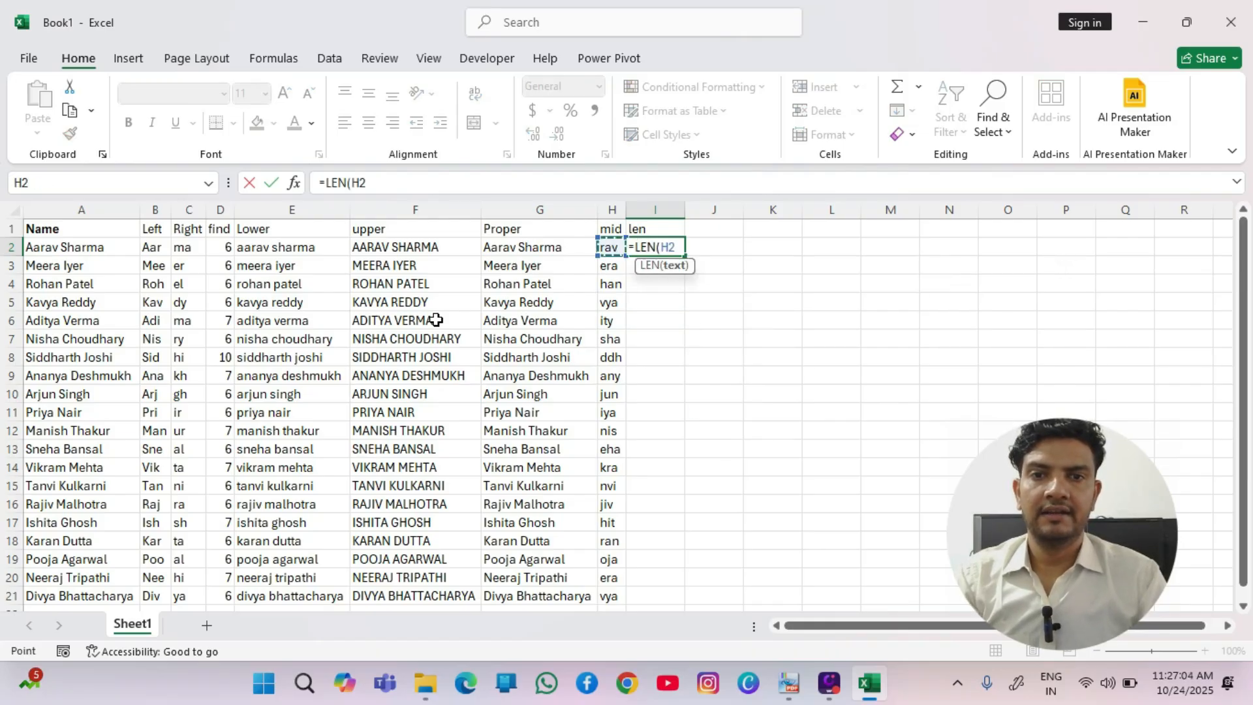
{"action": "key", "text": "Left"}
{"action": "key", "text": "Left"}
{"action": "key", "text": "Left"}
{"action": "key", "text": "Left"}
{"action": "key", "text": "Left"}
{"action": "key", "text": "Left"}
{"action": "key", "text": "Left"}
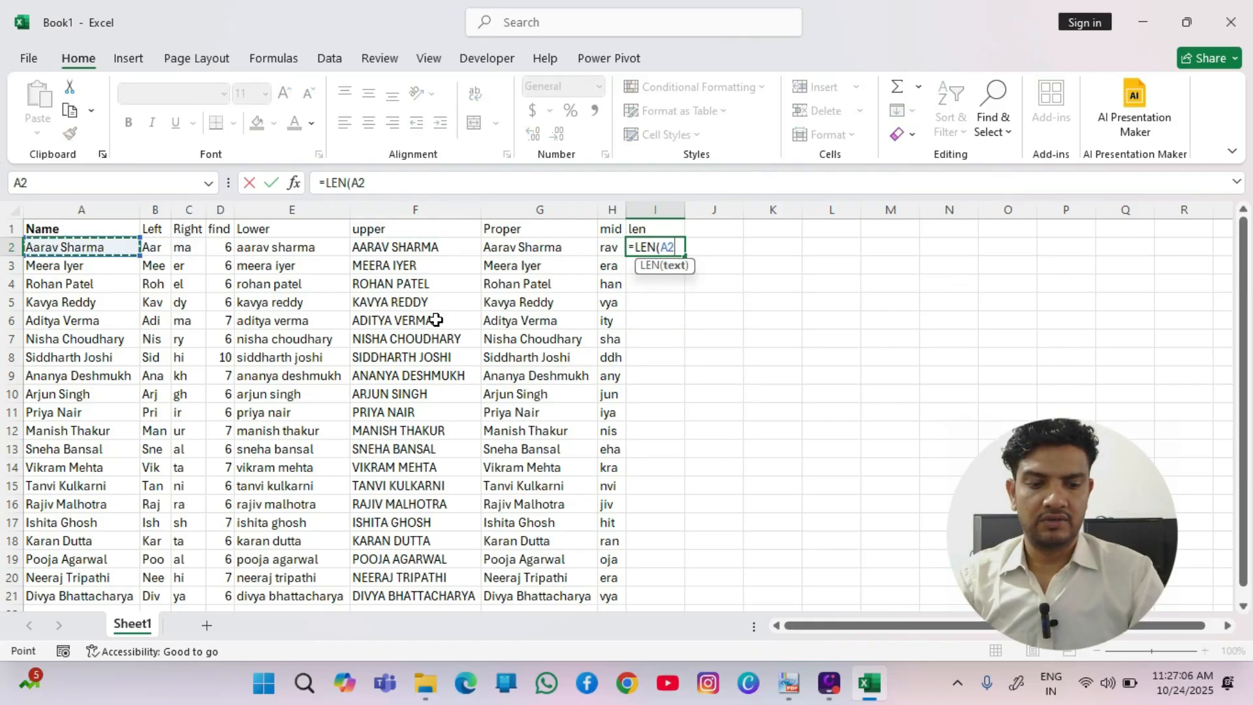
{"action": "key", "text": "Return"}
Fill the LEN formula from I2 down to I21 for all the names.
{"action": "key", "text": "Up"}
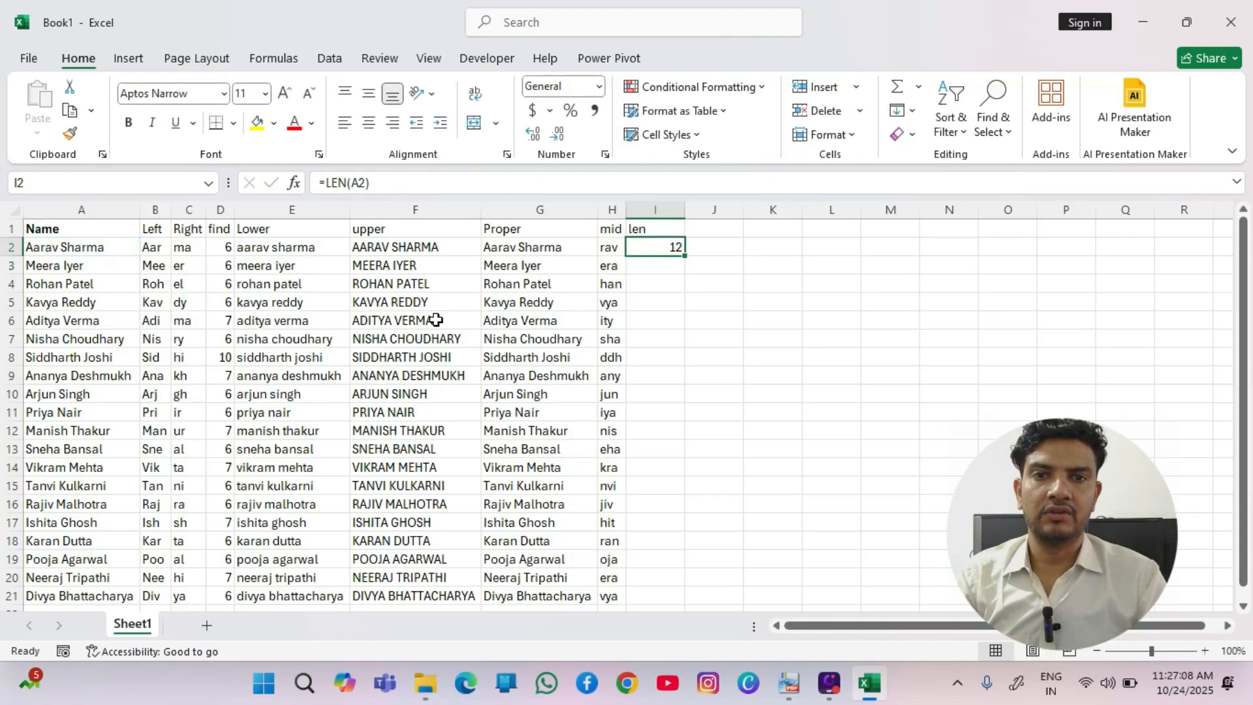
{"action": "key", "text": "shift+Down"}
{"action": "key", "text": "shift+Down"}
{"action": "key", "text": "shift+Down"}
{"action": "key", "text": "shift+Down"}
{"action": "key", "text": "shift+Down"}
{"action": "key", "text": "shift+Down"}
{"action": "key", "text": "shift+Down"}
{"action": "key", "text": "shift+Down"}
{"action": "key", "text": "shift+Down"}
{"action": "key", "text": "shift+Down"}
{"action": "key", "text": "shift+Down"}
{"action": "key", "text": "shift+Down"}
{"action": "key", "text": "shift+Down"}
{"action": "key", "text": "shift+Down"}
{"action": "key", "text": "shift+Down"}
{"action": "key", "text": "shift+Down"}
{"action": "key", "text": "shift+Down"}
{"action": "key", "text": "shift+Down"}
{"action": "key", "text": "shift+Down"}
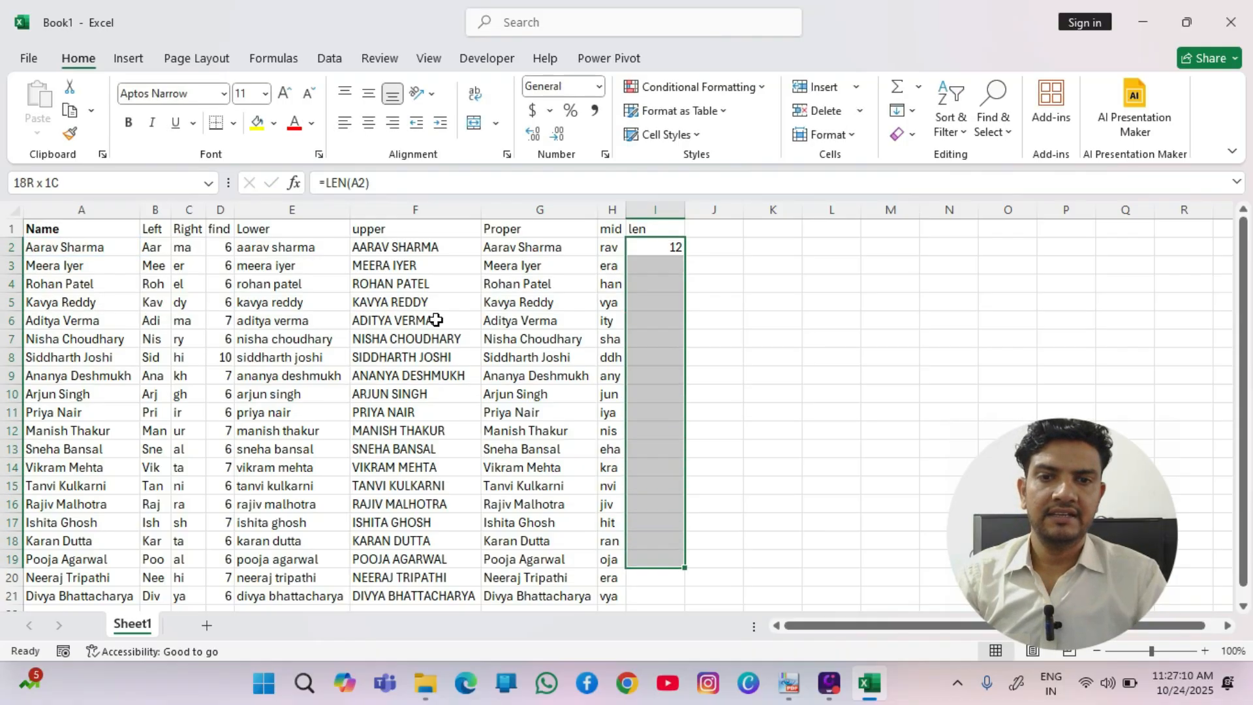
{"action": "key", "text": "F2"}
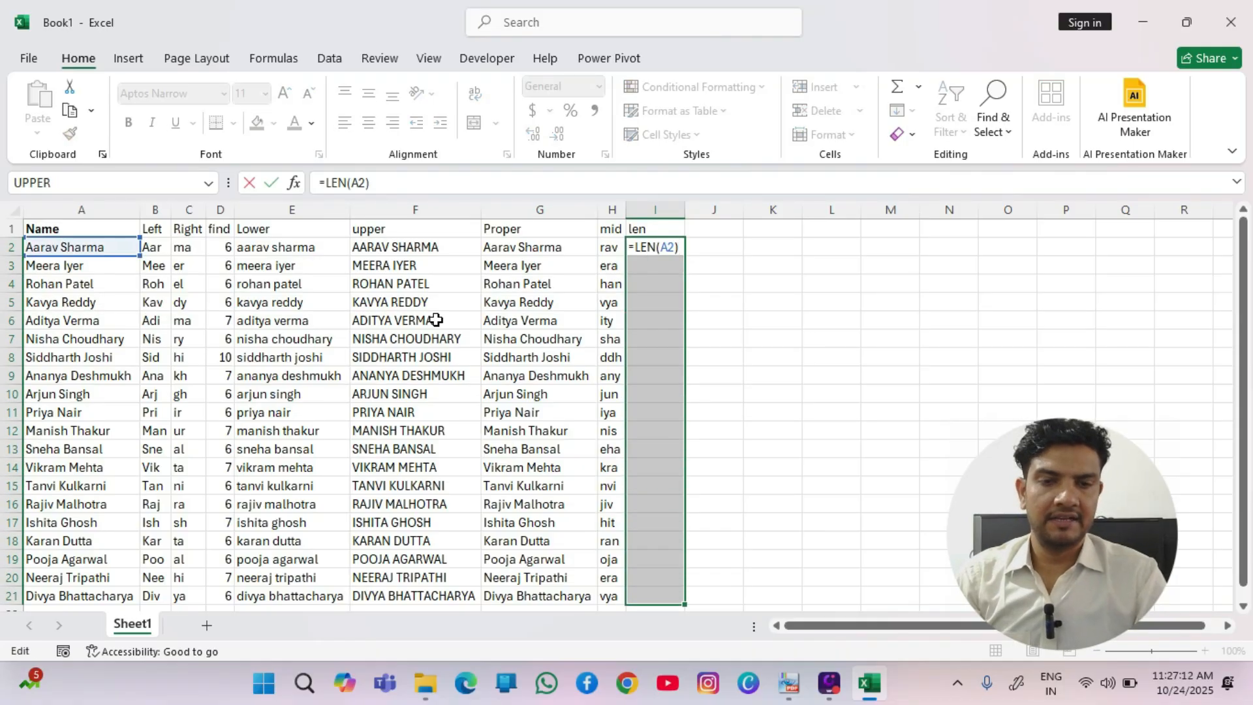
{"action": "key", "text": "ctrl+Return"}
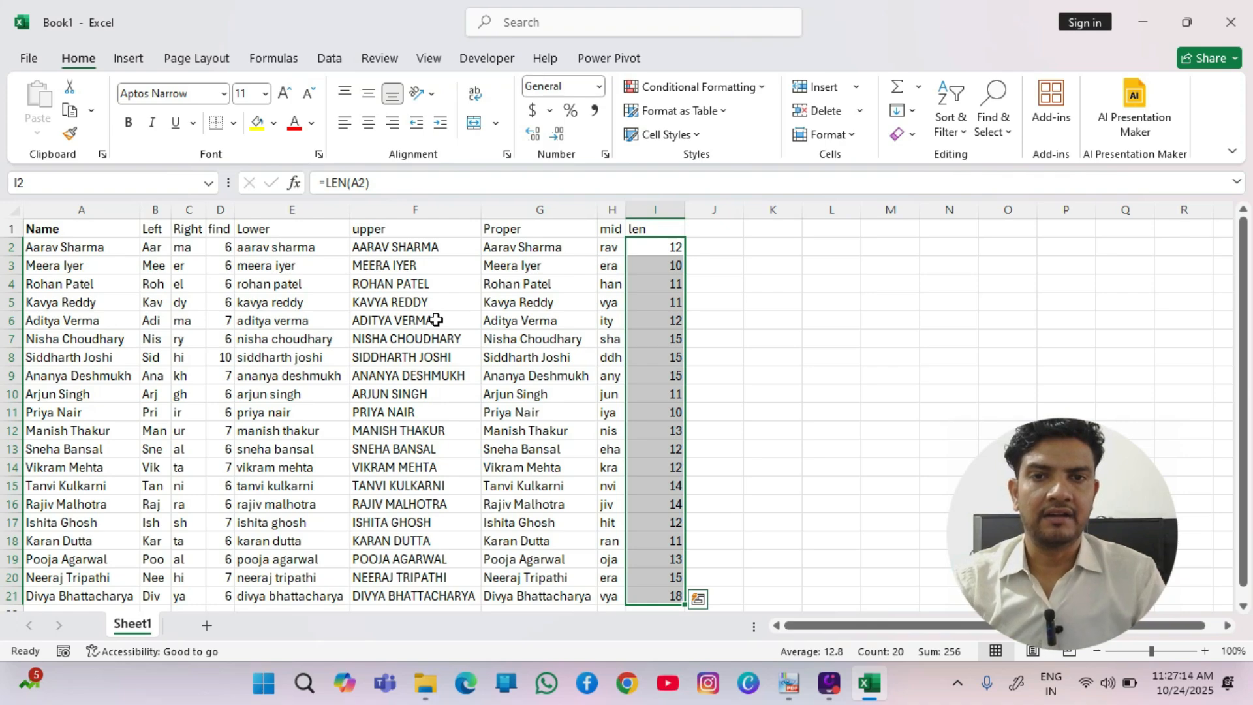
Add the column heading trim in cell J1.
{"action": "key", "text": "Right"}
{"action": "key", "text": "Up"}
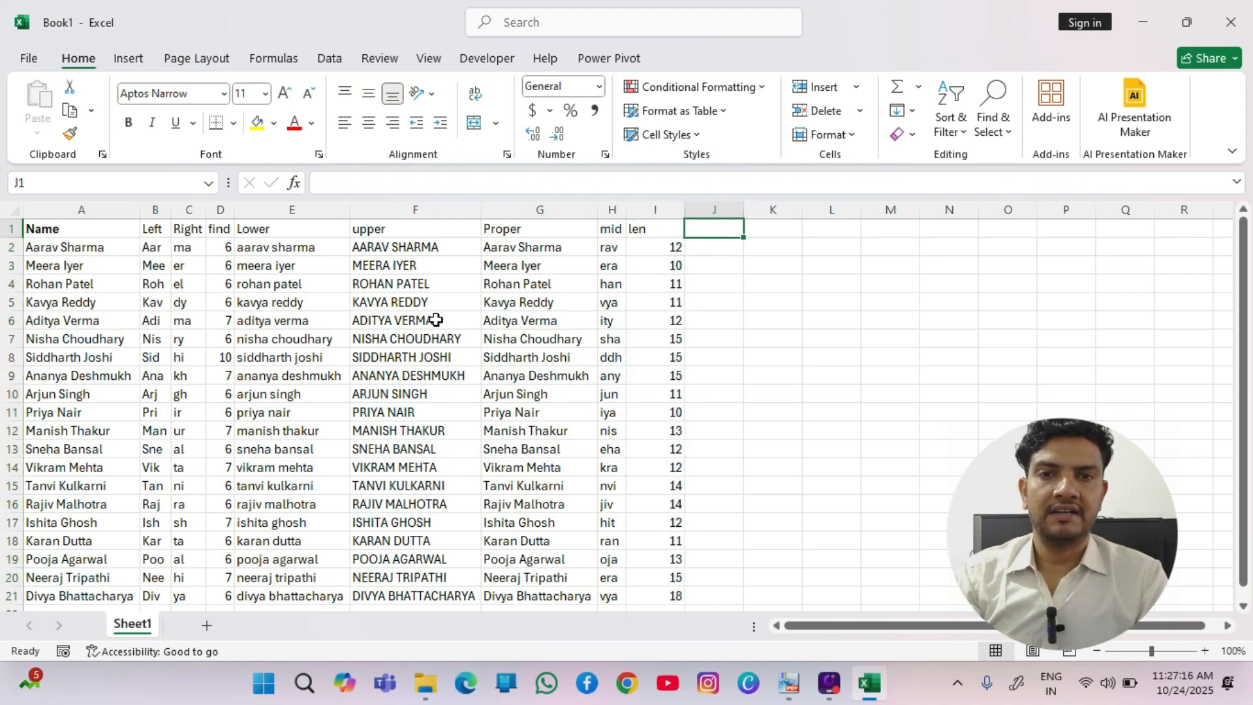
{"action": "type", "text": "trim"}
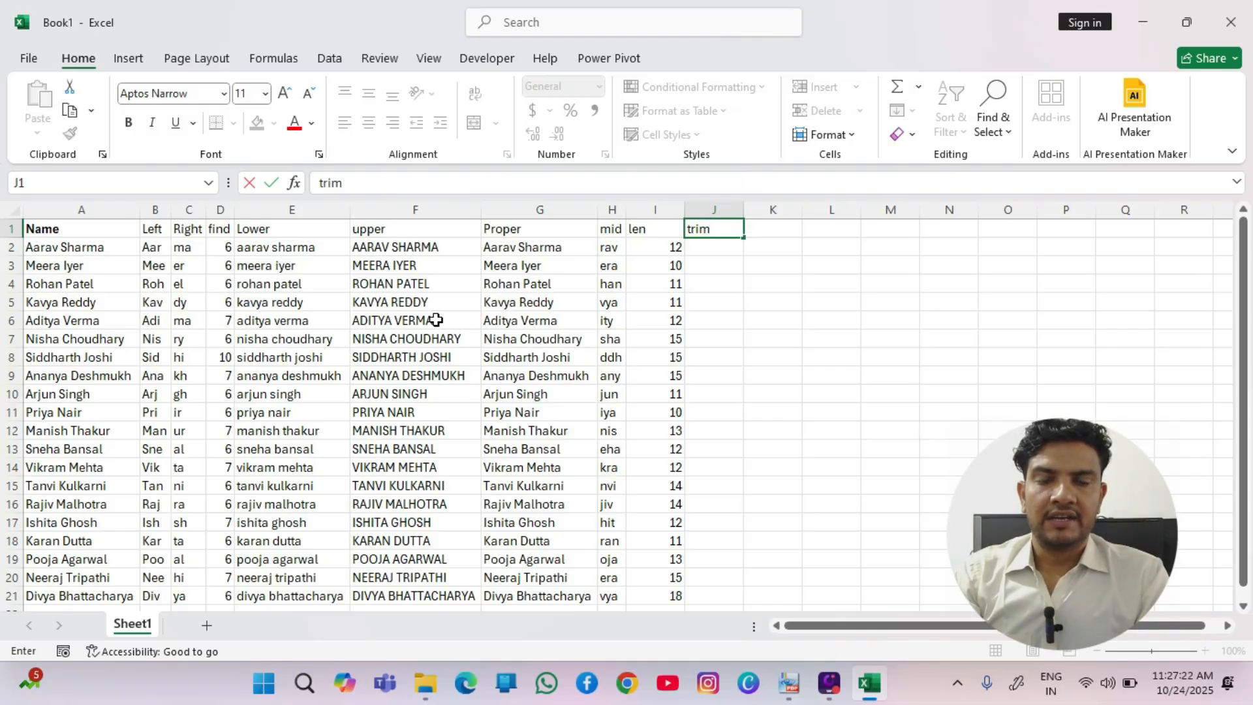
{"action": "key", "text": "Return"}
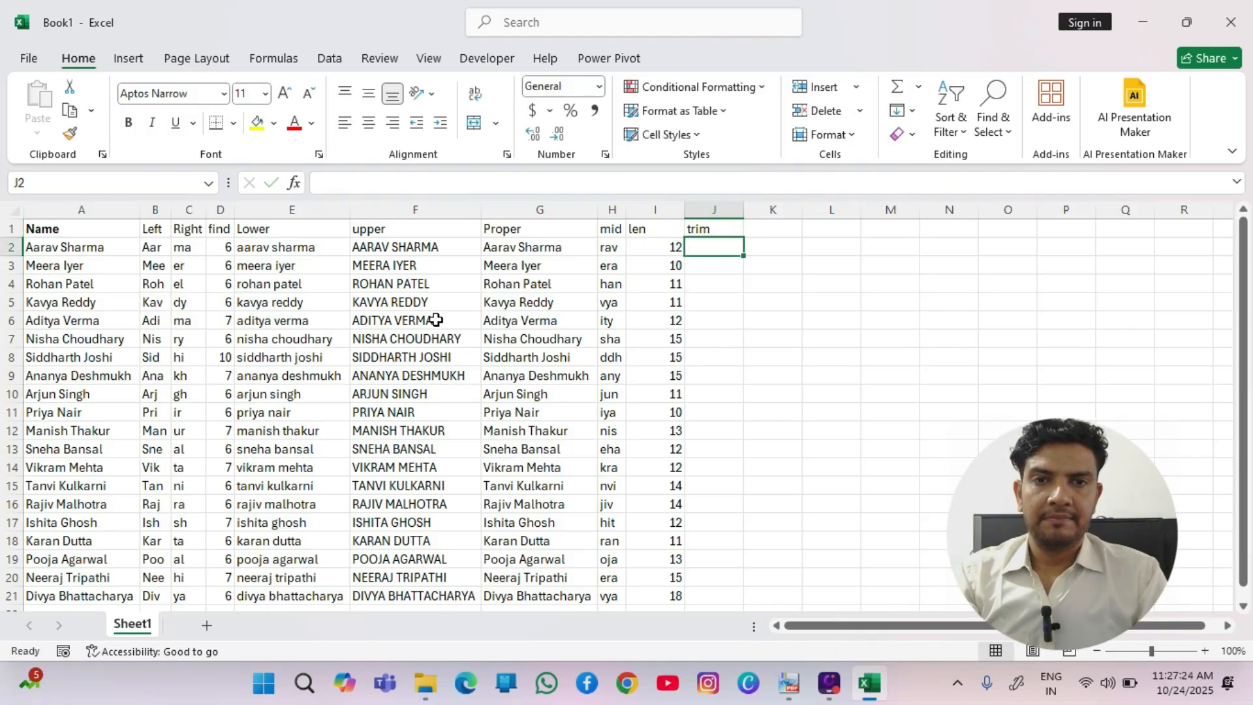
Insert several extra spaces before the first word and between the two words of the name in A2.
{"action": "key", "text": "Left"}
{"action": "key", "text": "Left"}
{"action": "key", "text": "Left"}
{"action": "key", "text": "Left"}
{"action": "key", "text": "Left"}
{"action": "key", "text": "Left"}
{"action": "key", "text": "Left"}
{"action": "key", "text": "Left"}
{"action": "key", "text": "Left"}
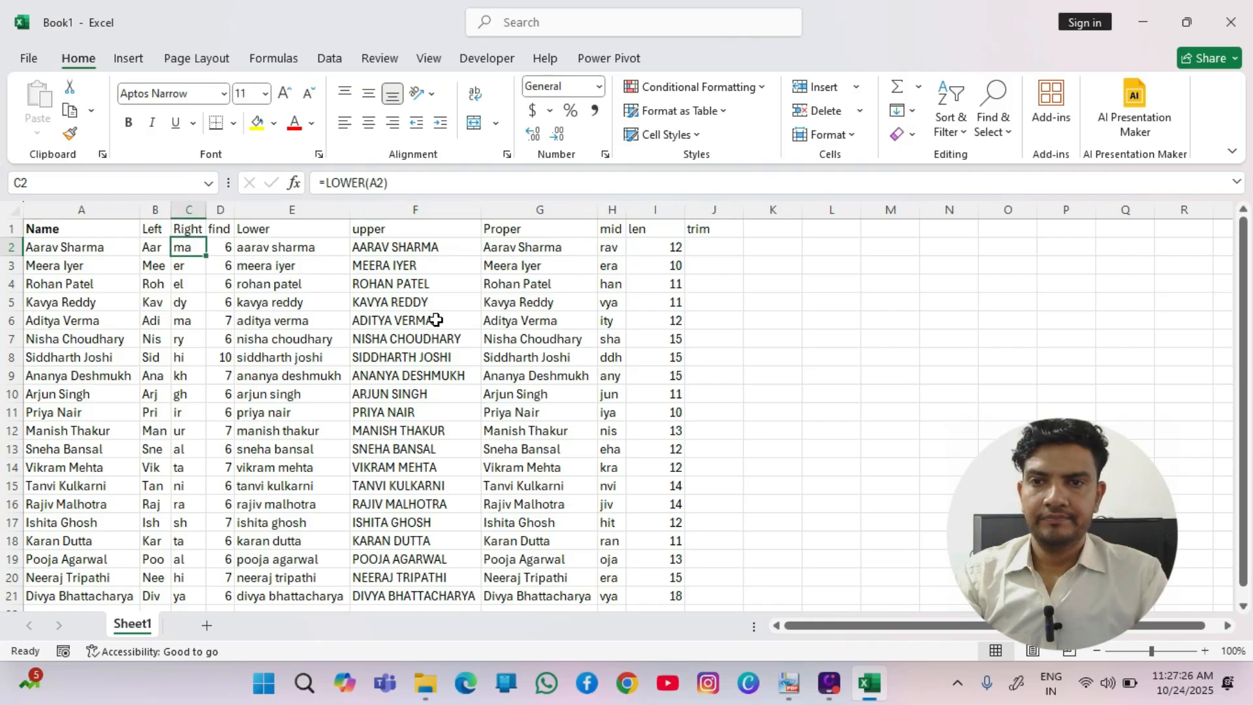
{"action": "key", "text": "F2"}
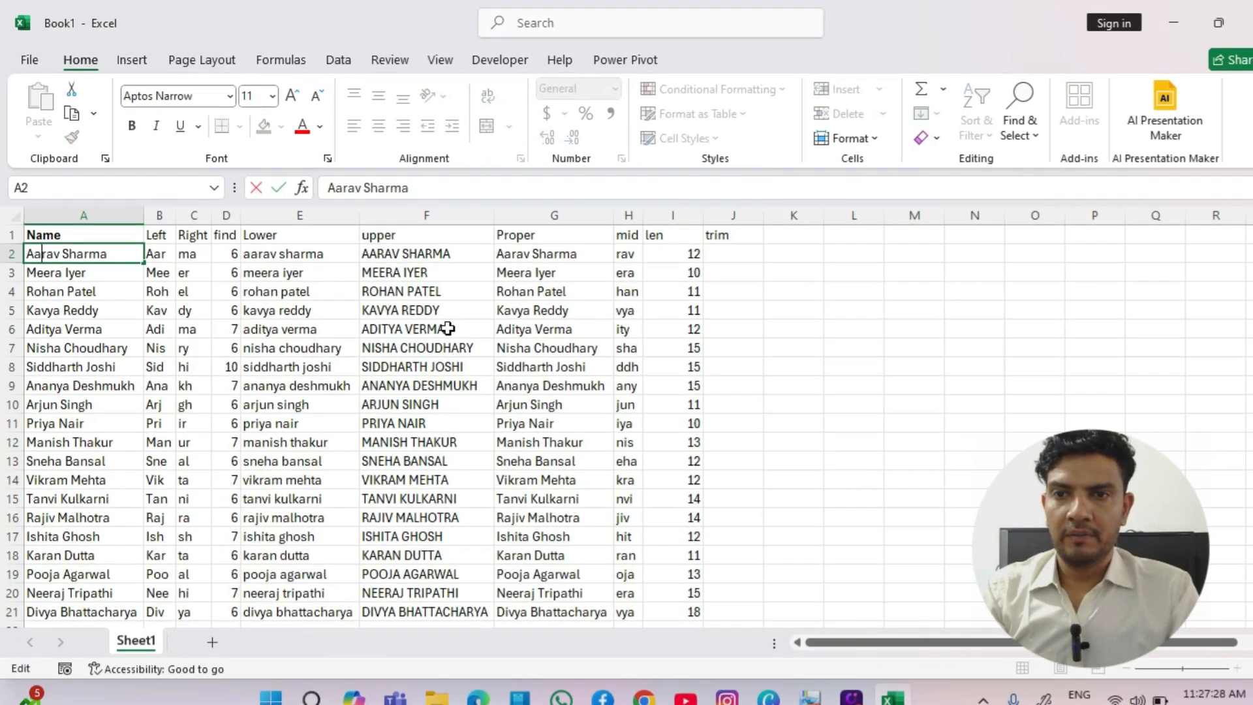
{"action": "key", "text": "Left"}
{"action": "key", "text": "Left"}
{"action": "key", "text": "Left"}
{"action": "key", "text": "Left"}
{"action": "key", "text": "Left"}
{"action": "key", "text": "Left"}
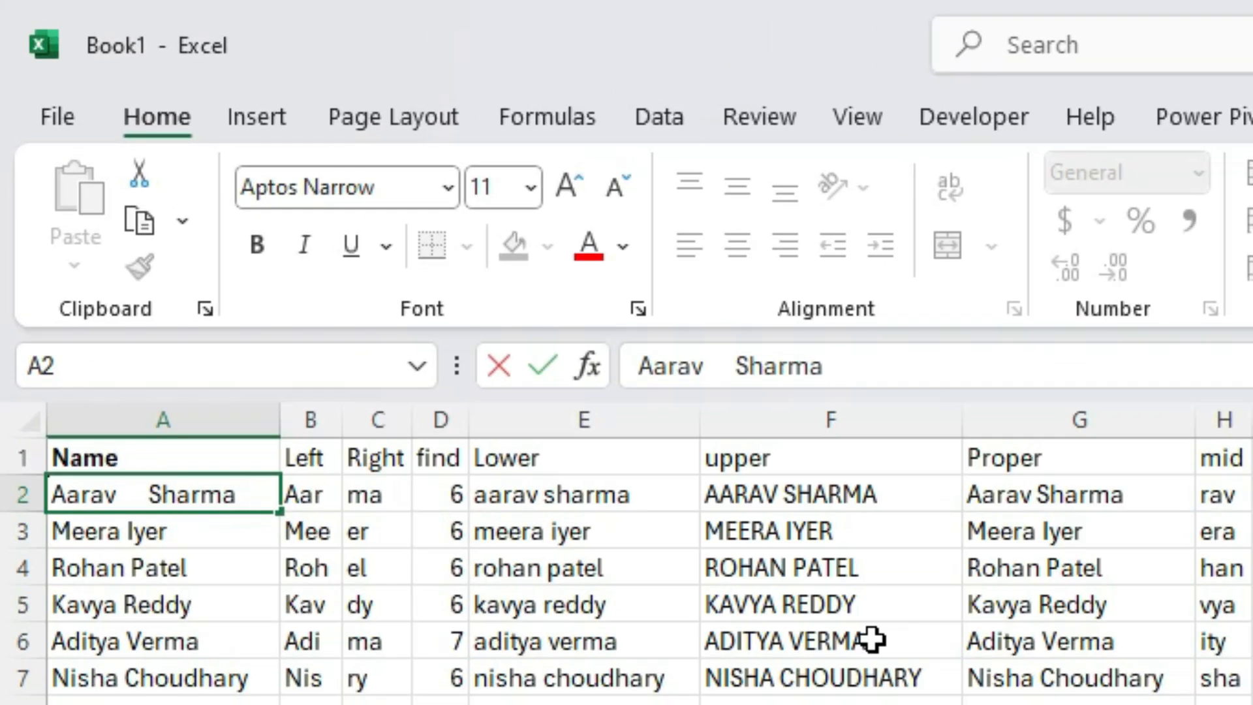
{"action": "key", "text": "Home"}
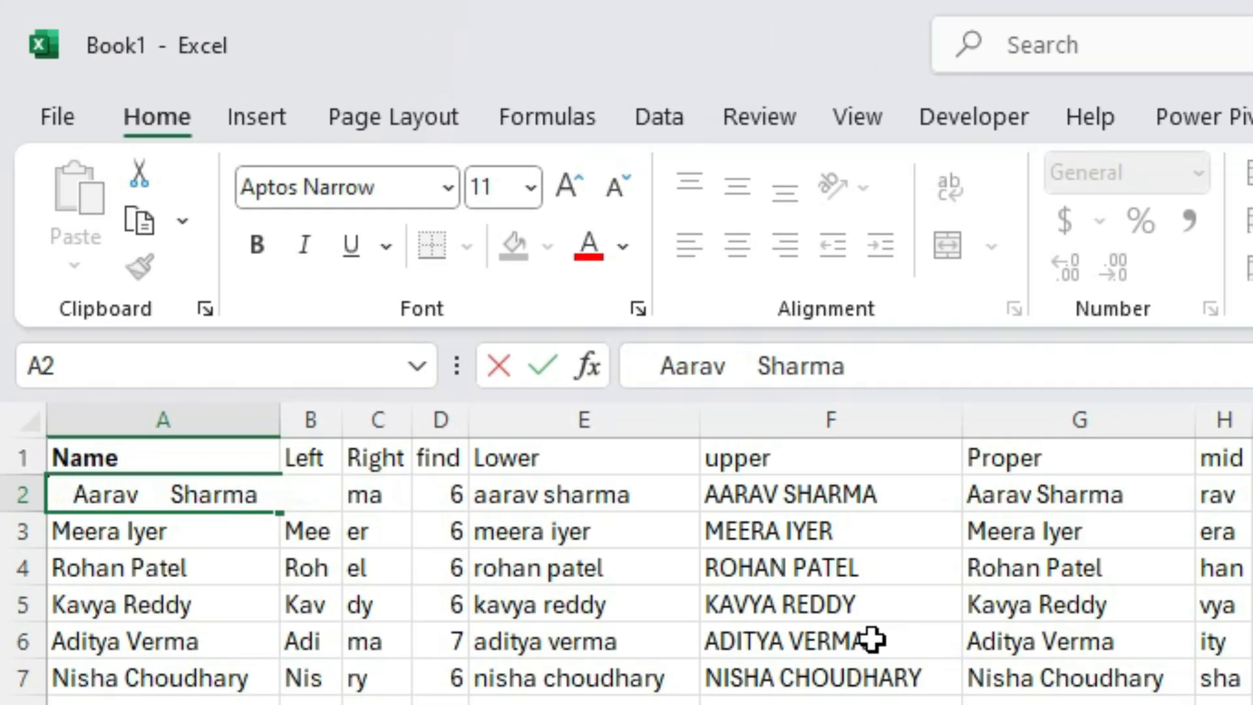
{"action": "key", "text": "Return"}
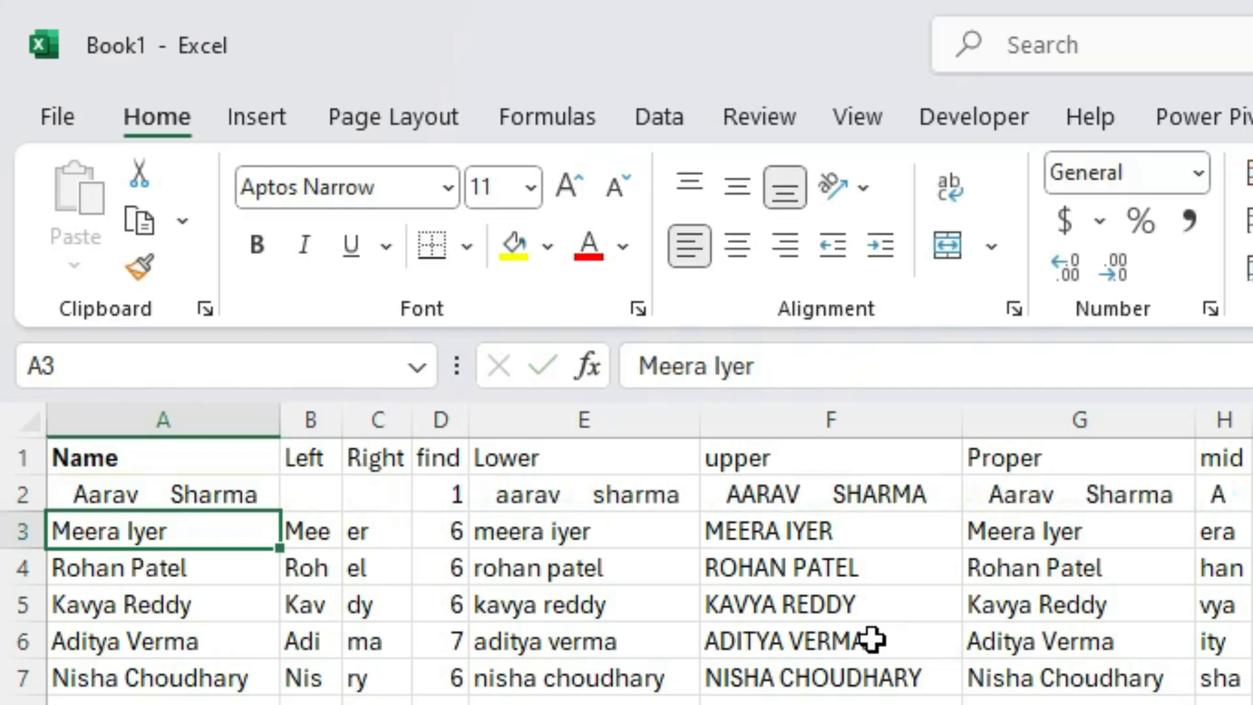
Enter =TRIM(A2) in J2 to remove the extra spaces from the padded name, and select cell K1.
{"action": "key", "text": "Right"}
{"action": "key", "text": "Right"}
{"action": "key", "text": "Right"}
{"action": "key", "text": "Right"}
{"action": "key", "text": "Right"}
{"action": "key", "text": "Right"}
{"action": "key", "text": "Right"}
{"action": "key", "text": "Right"}
{"action": "key", "text": "Up"}
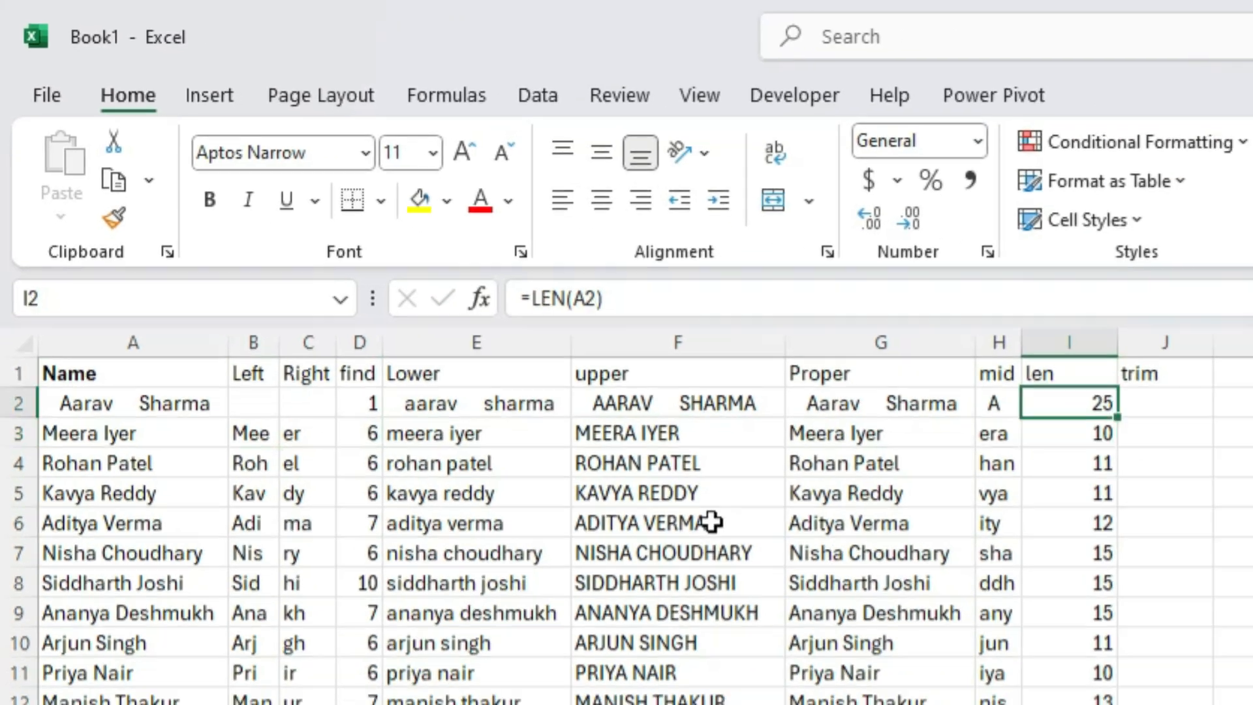
{"action": "key", "text": "Right"}
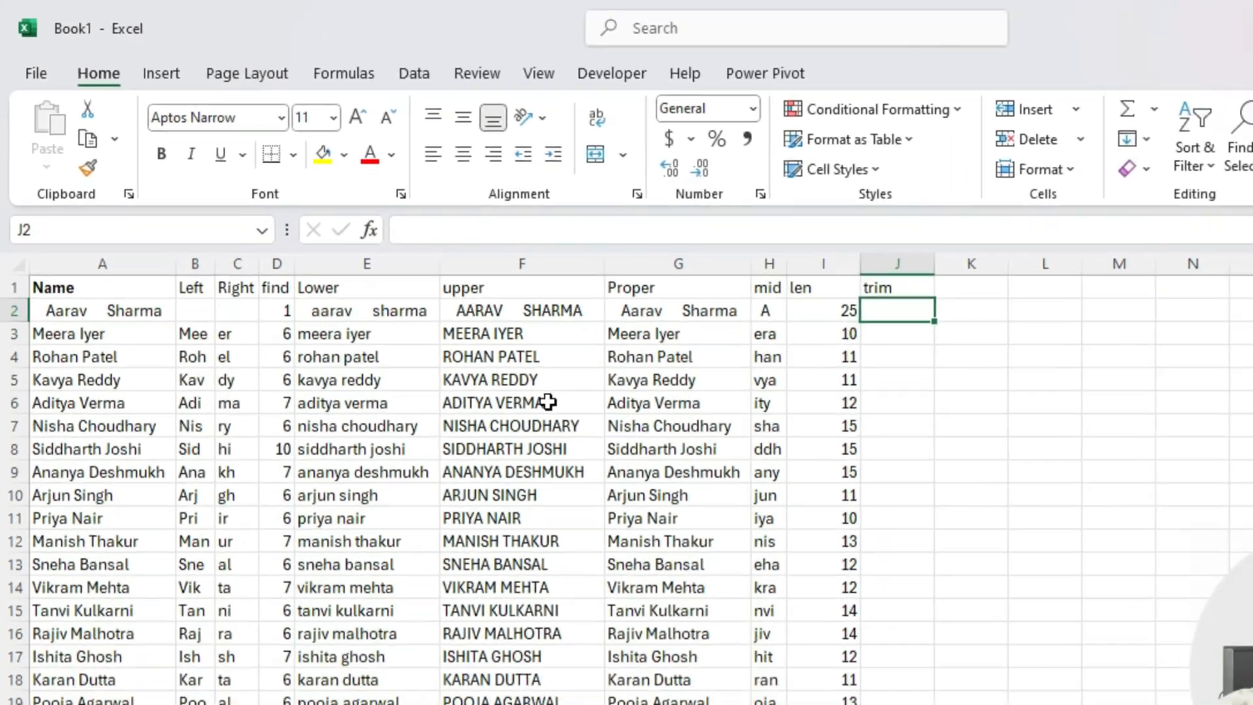
{"action": "type", "text": "="}
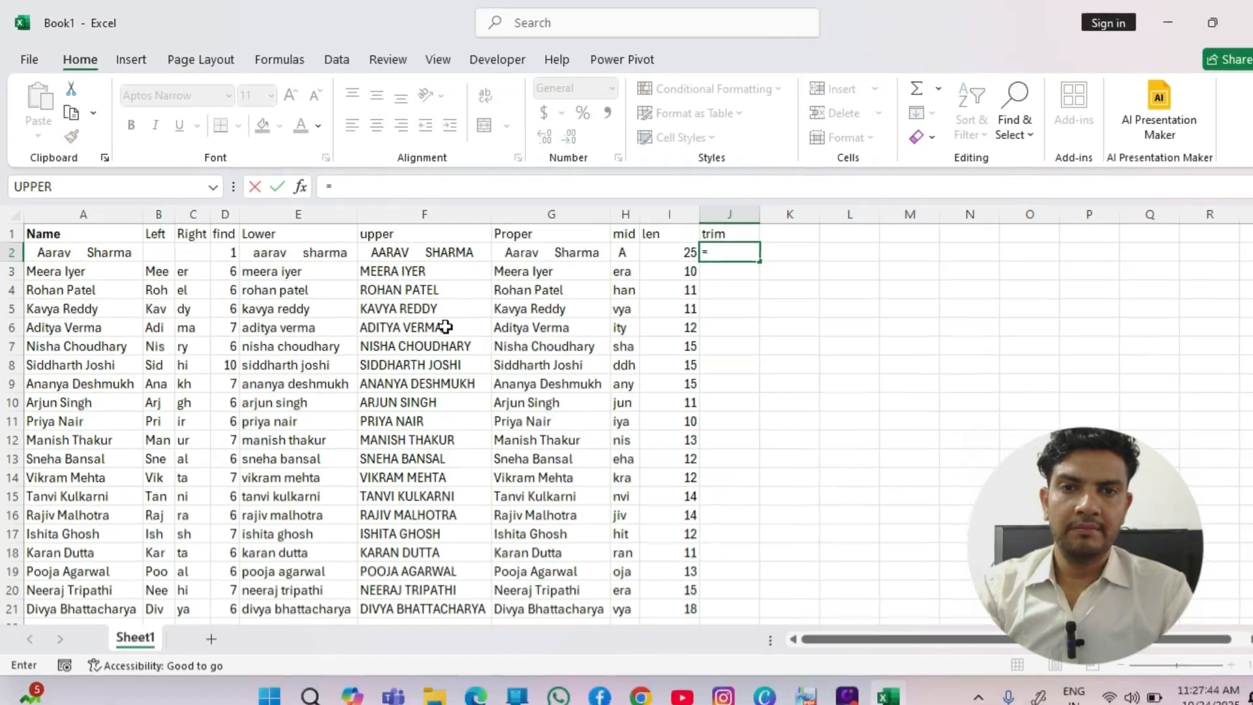
{"action": "type", "text": "trim"}
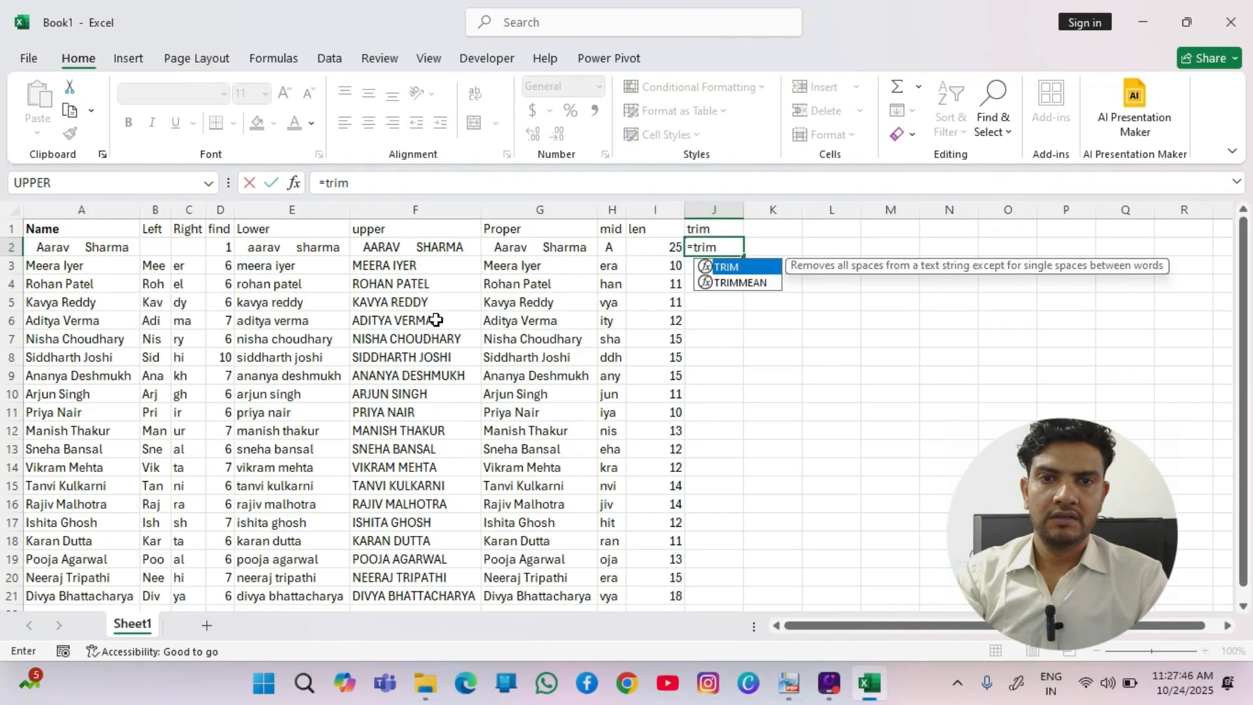
{"action": "key", "text": "Tab"}
{"action": "key", "text": "Left"}
{"action": "key", "text": "Left"}
{"action": "key", "text": "Left"}
{"action": "key", "text": "Left"}
{"action": "key", "text": "Left"}
{"action": "key", "text": "Left"}
{"action": "key", "text": "Left"}
{"action": "key", "text": "Left"}
{"action": "key", "text": "Left"}
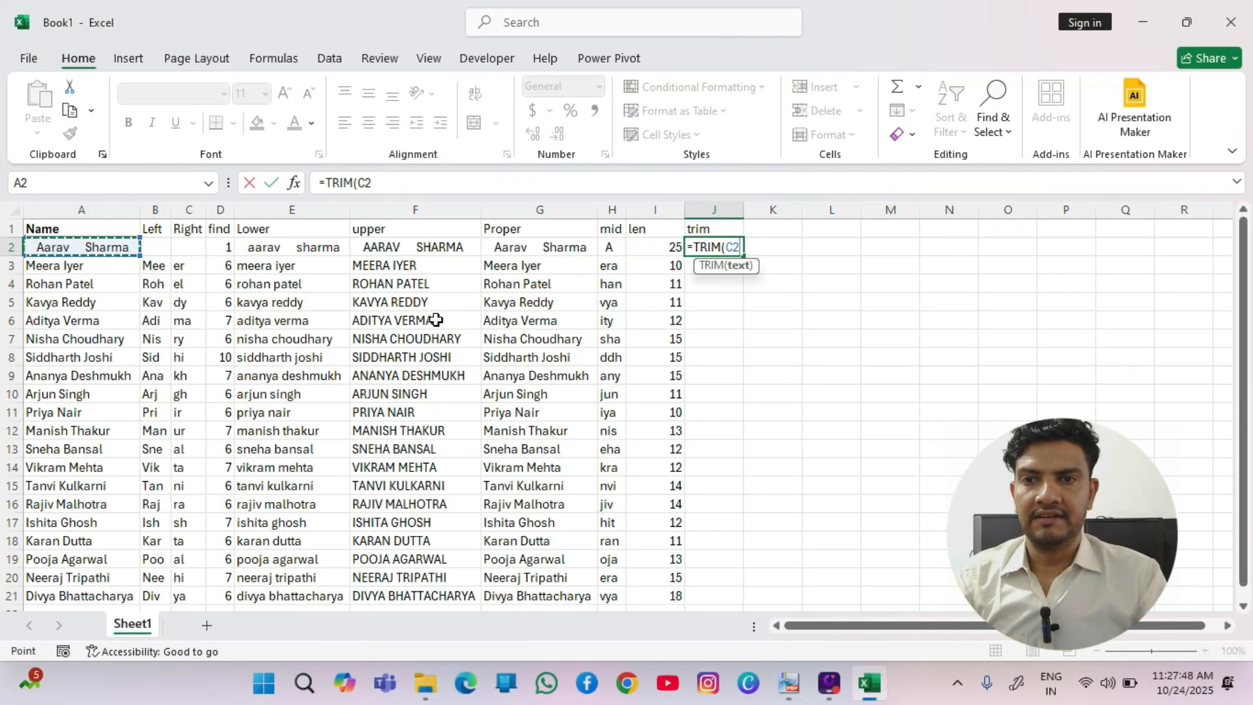
{"action": "type", "text": ")"}
{"action": "key", "text": "Return"}
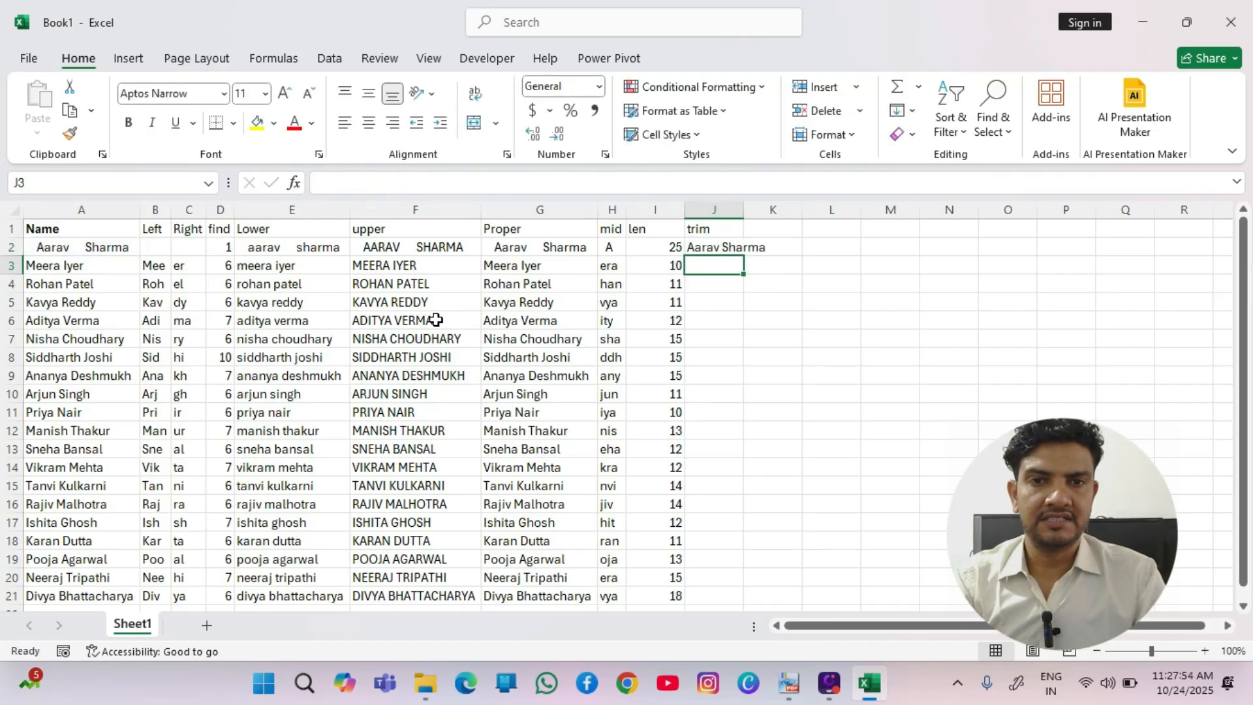
{"action": "key", "text": "Right"}
{"action": "key", "text": "Up"}
{"action": "key", "text": "Up"}
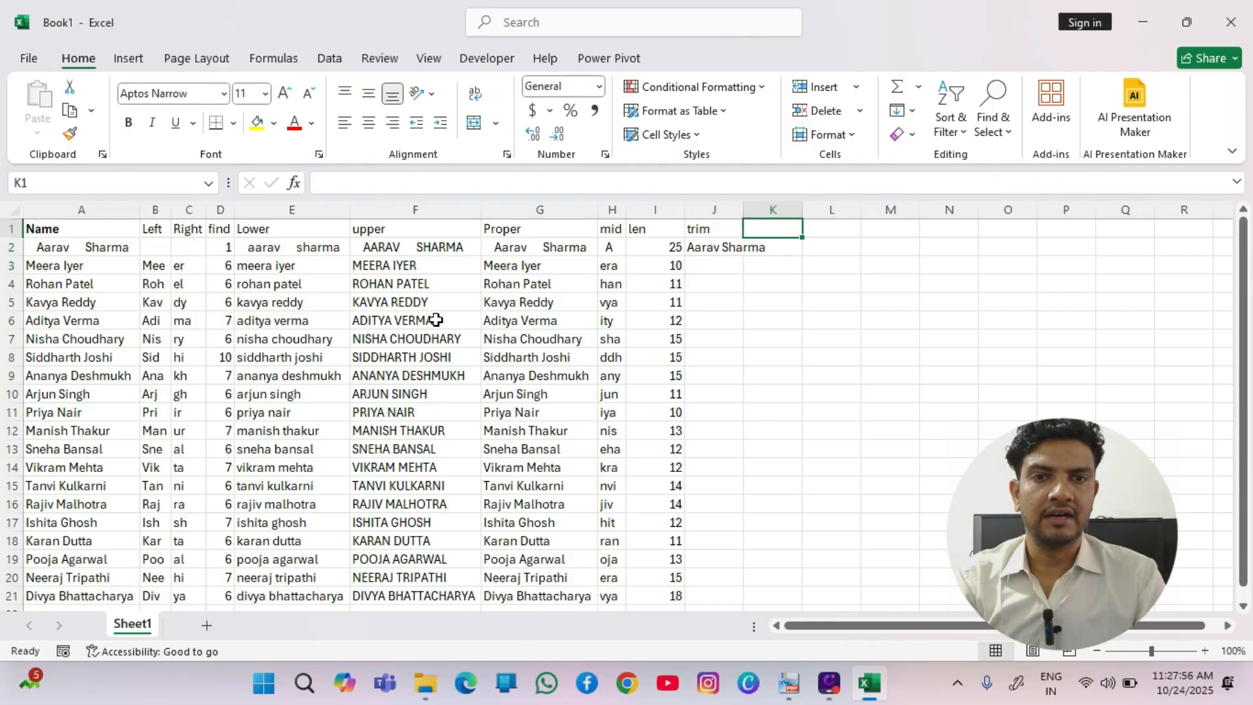
Add the column heading len in K1 and enter =LEN(J2) in K2 to count the trimmed name's characters.
{"action": "type", "text": "len"}
{"action": "key", "text": "Return"}
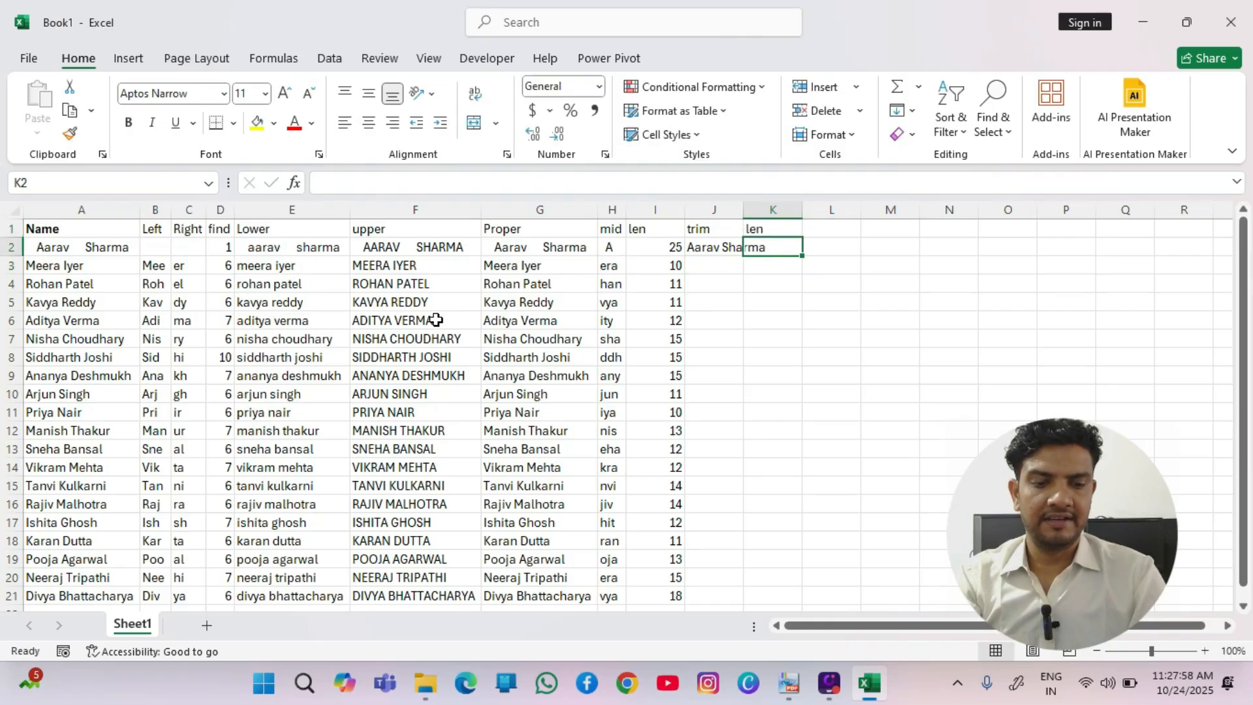
{"action": "type", "text": "=len"}
{"action": "key", "text": "Tab"}
{"action": "key", "text": "Left"}
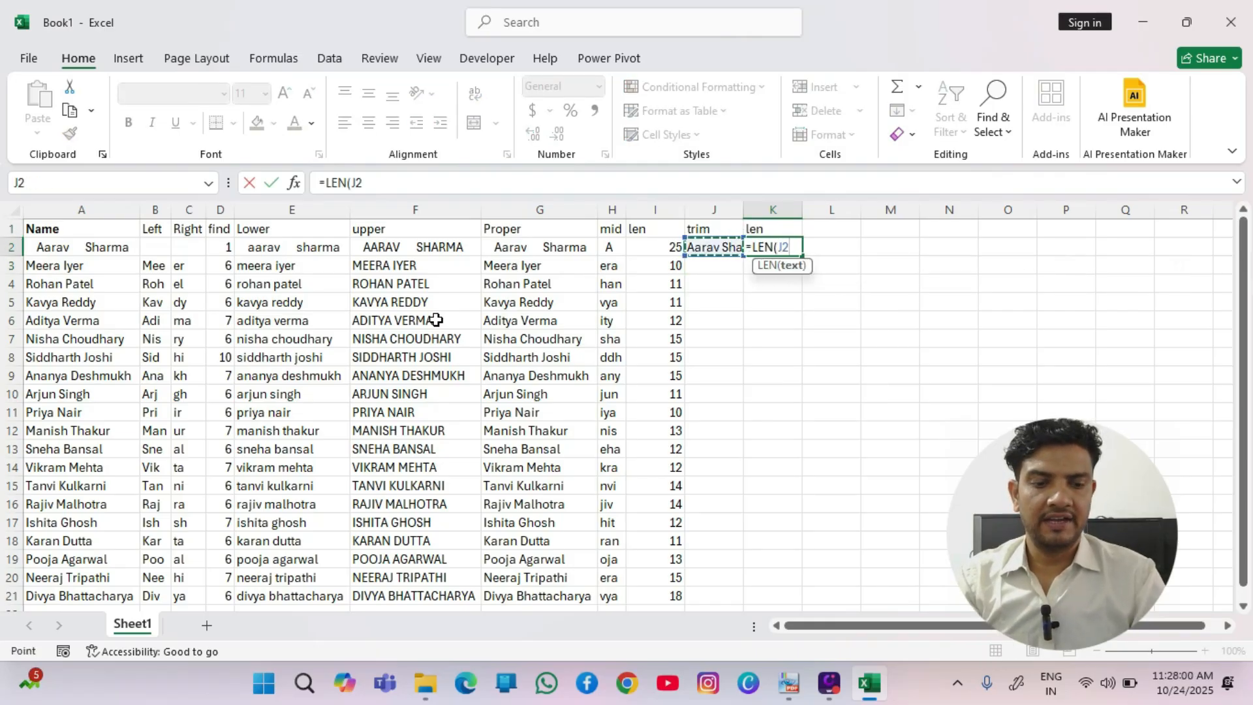
{"action": "type", "text": ")"}
{"action": "key", "text": "Return"}
{"action": "key", "text": "Up"}
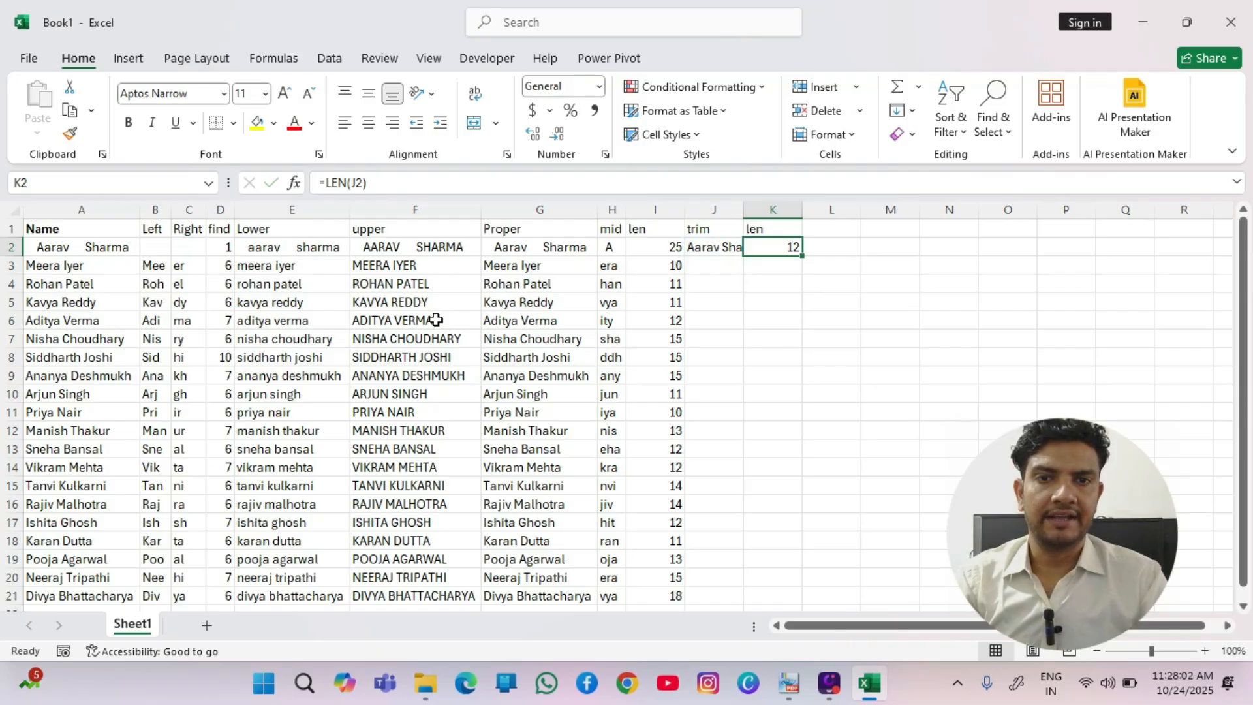
Fill the TRIM formula from J2 down to J21 for all the names.
{"action": "key", "text": "Left"}
{"action": "key", "text": "Left"}
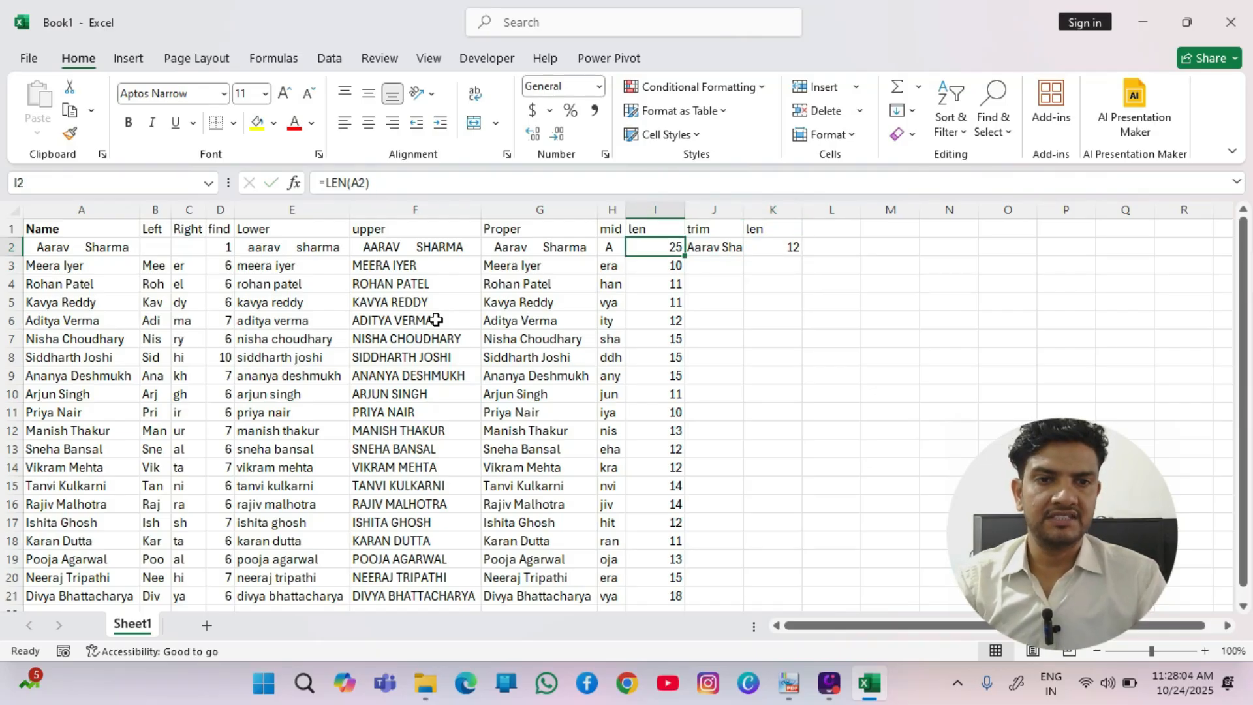
{"action": "key", "text": "Right"}
{"action": "key", "text": "shift+Down"}
{"action": "key", "text": "shift+Down"}
{"action": "key", "text": "shift+Down"}
{"action": "key", "text": "shift+Down"}
{"action": "key", "text": "shift+Down"}
{"action": "key", "text": "shift+Down"}
{"action": "key", "text": "shift+Down"}
{"action": "key", "text": "shift+Down"}
{"action": "key", "text": "shift+Down"}
{"action": "key", "text": "shift+Down"}
{"action": "key", "text": "shift+Down"}
{"action": "key", "text": "shift+Down"}
{"action": "key", "text": "shift+Down"}
{"action": "key", "text": "shift+Down"}
{"action": "key", "text": "shift+Down"}
{"action": "key", "text": "shift+Down"}
{"action": "key", "text": "shift+Down"}
{"action": "key", "text": "shift+Down"}
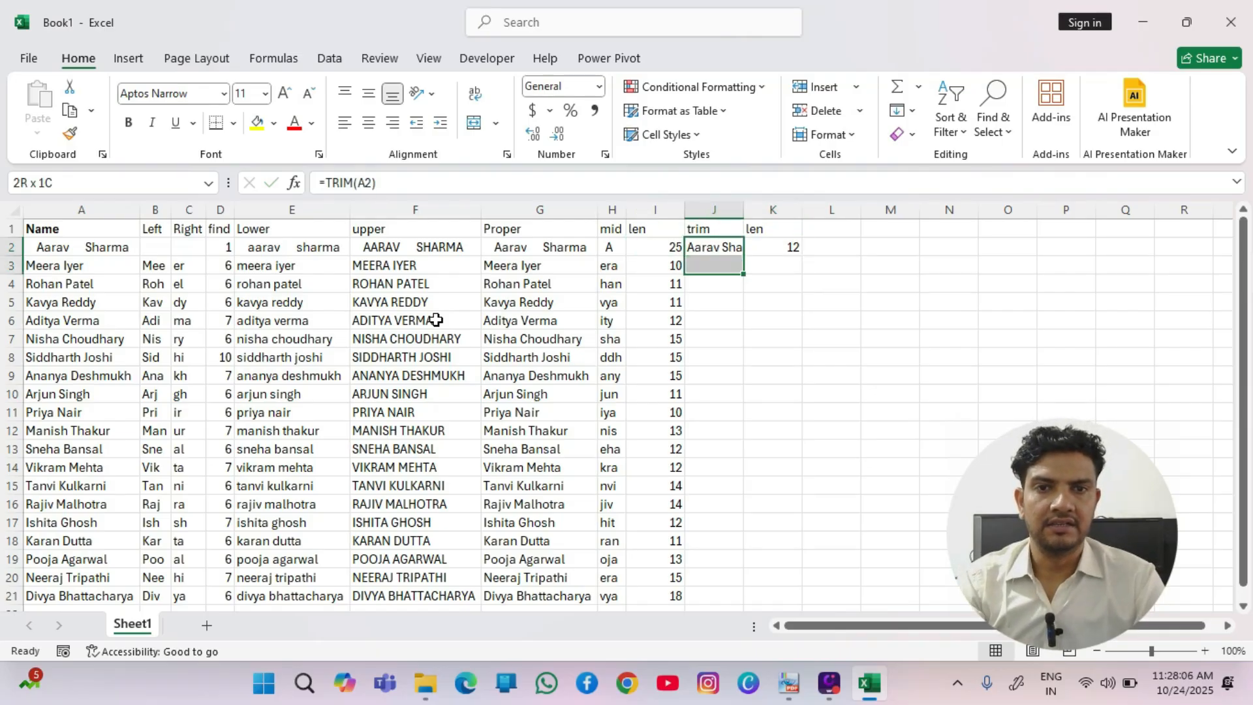
{"action": "key", "text": "shift+Down"}
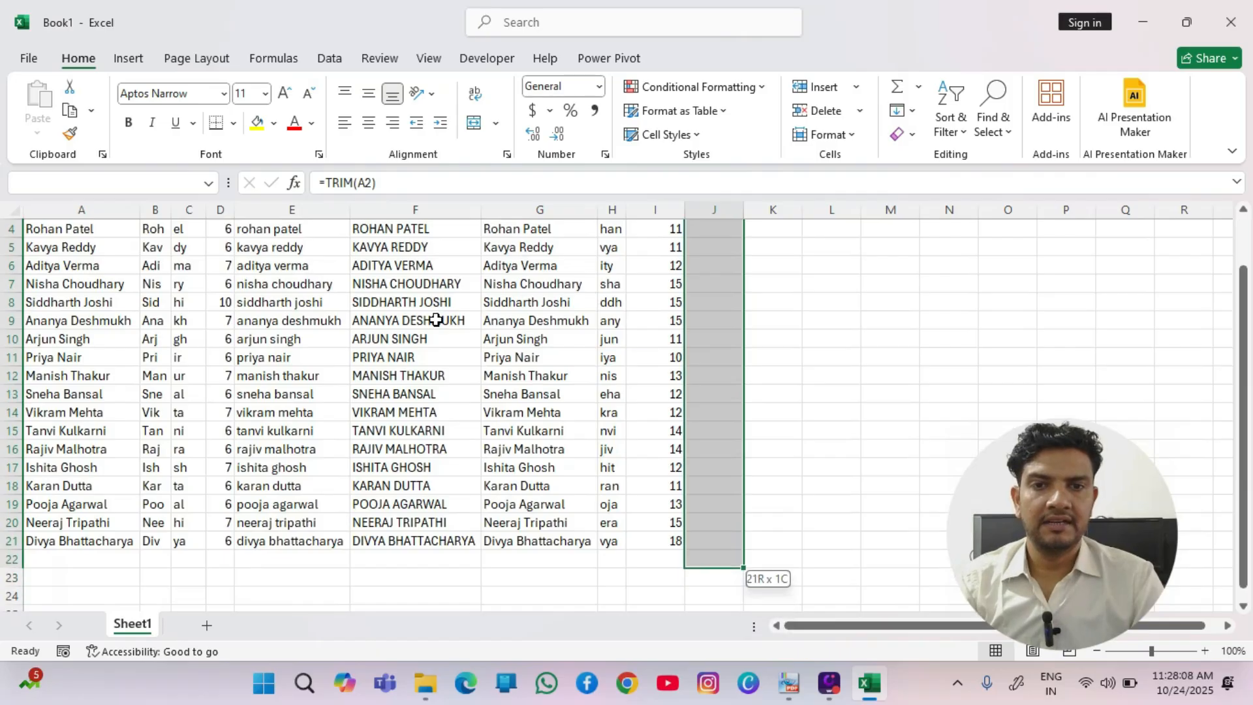
{"action": "key", "text": "F2"}
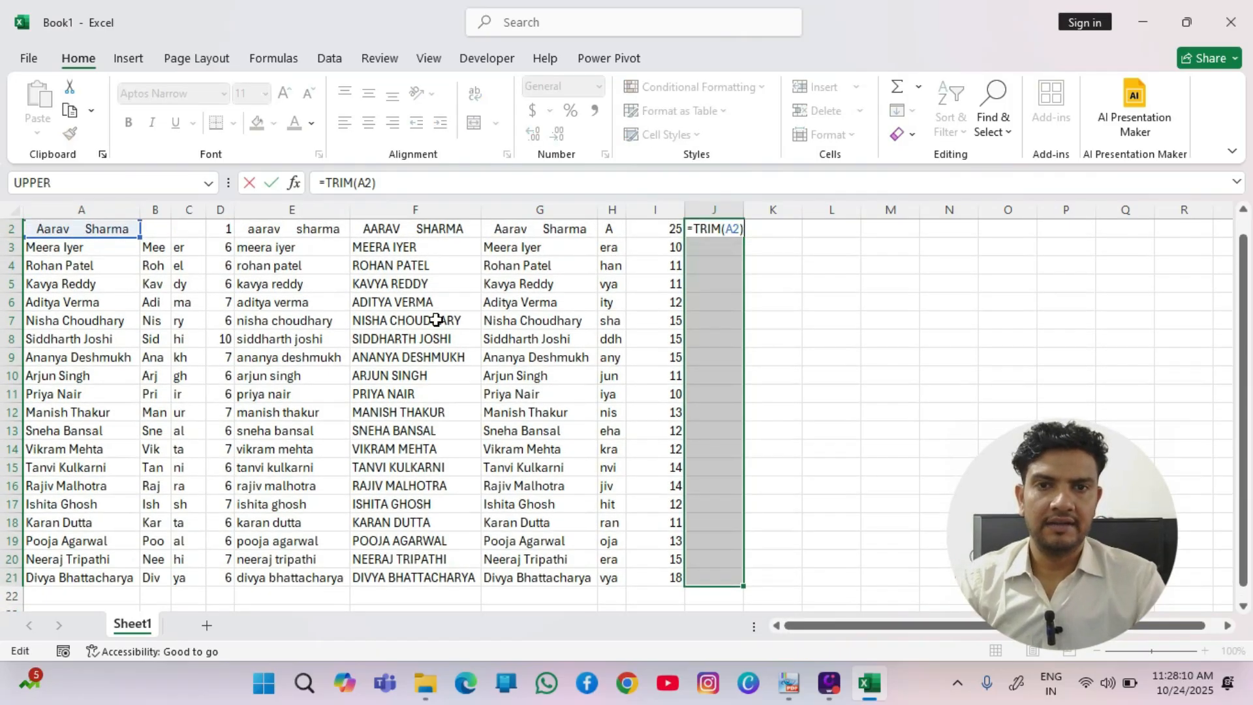
{"action": "key", "text": "ctrl+Return"}
Fill the LEN formula from K2 down to K21 for all the trimmed names.
{"action": "key", "text": "Right"}
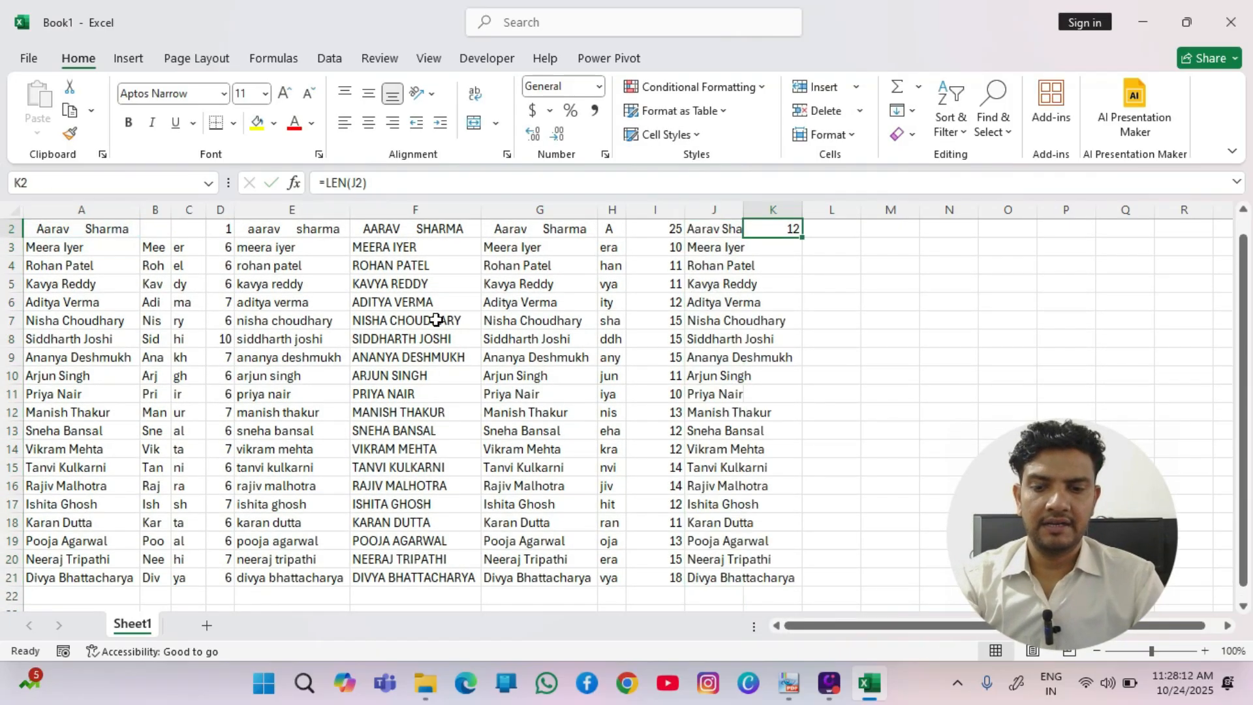
{"action": "key", "text": "shift+Down"}
{"action": "key", "text": "shift+Down"}
{"action": "key", "text": "shift+Down"}
{"action": "key", "text": "shift+Down"}
{"action": "key", "text": "shift+Down"}
{"action": "key", "text": "shift+Down"}
{"action": "key", "text": "shift+Down"}
{"action": "key", "text": "shift+Down"}
{"action": "key", "text": "shift+Down"}
{"action": "key", "text": "shift+Down"}
{"action": "key", "text": "shift+Down"}
{"action": "key", "text": "shift+Down"}
{"action": "key", "text": "shift+Down"}
{"action": "key", "text": "shift+Down"}
{"action": "key", "text": "shift+Down"}
{"action": "key", "text": "shift+Down"}
{"action": "key", "text": "shift+Down"}
{"action": "key", "text": "shift+Down"}
{"action": "key", "text": "shift+Down"}
{"action": "key", "text": "shift+Down"}
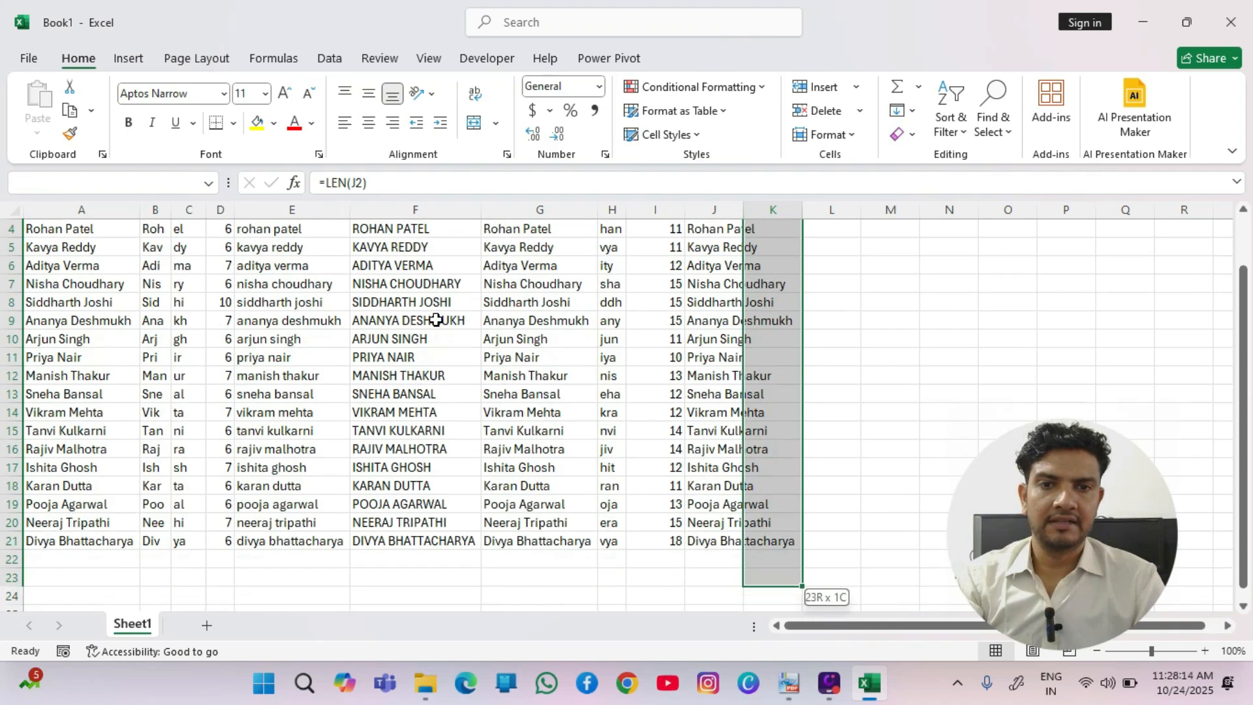
{"action": "key", "text": "shift+Up"}
{"action": "key", "text": "shift+Up"}
{"action": "key", "text": "shift+Up"}
{"action": "key", "text": "F2"}
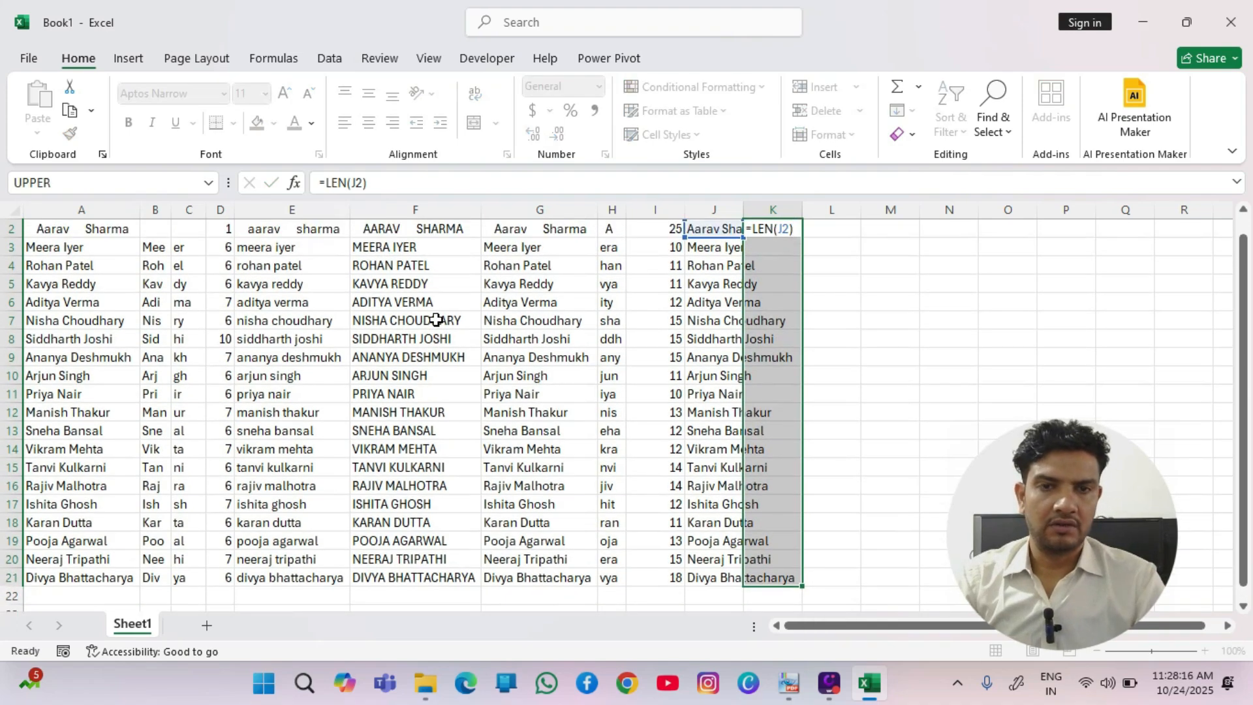
{"action": "key", "text": "ctrl+Return"}
Add the column heading Search in cell L1.
{"action": "key", "text": "Right"}
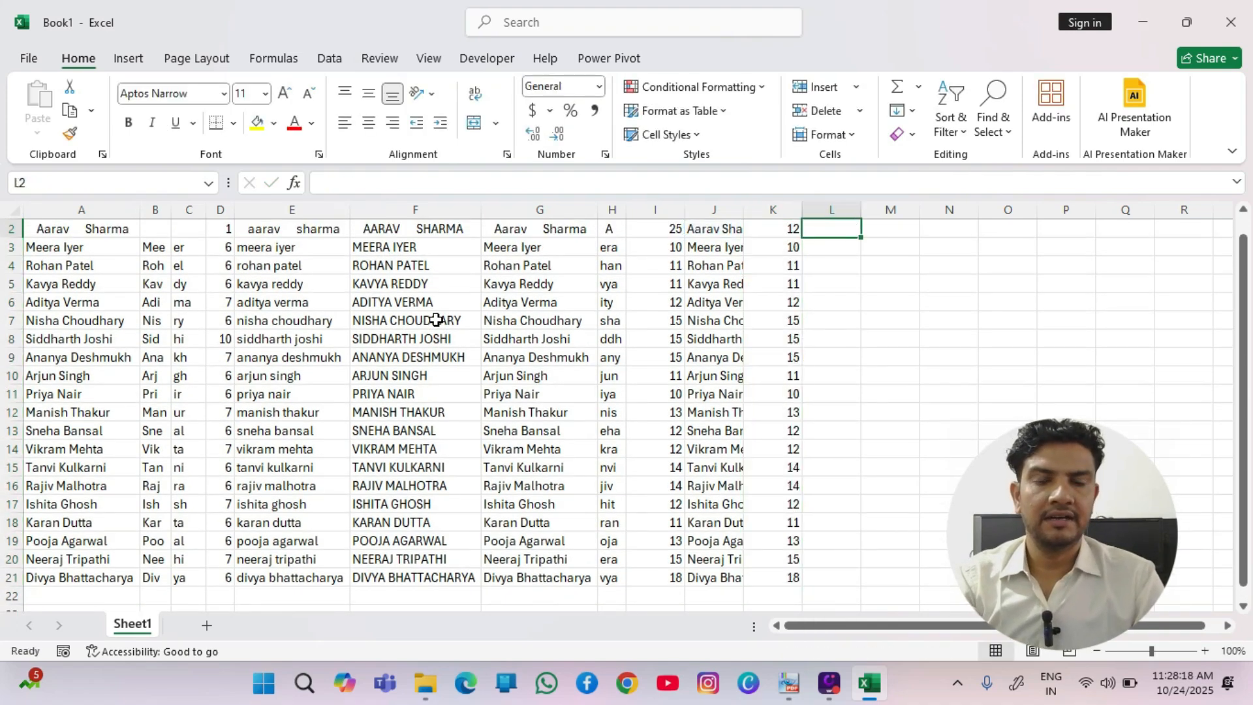
{"action": "key", "text": "Up"}
{"action": "key", "text": "Left"}
{"action": "key", "text": "Right"}
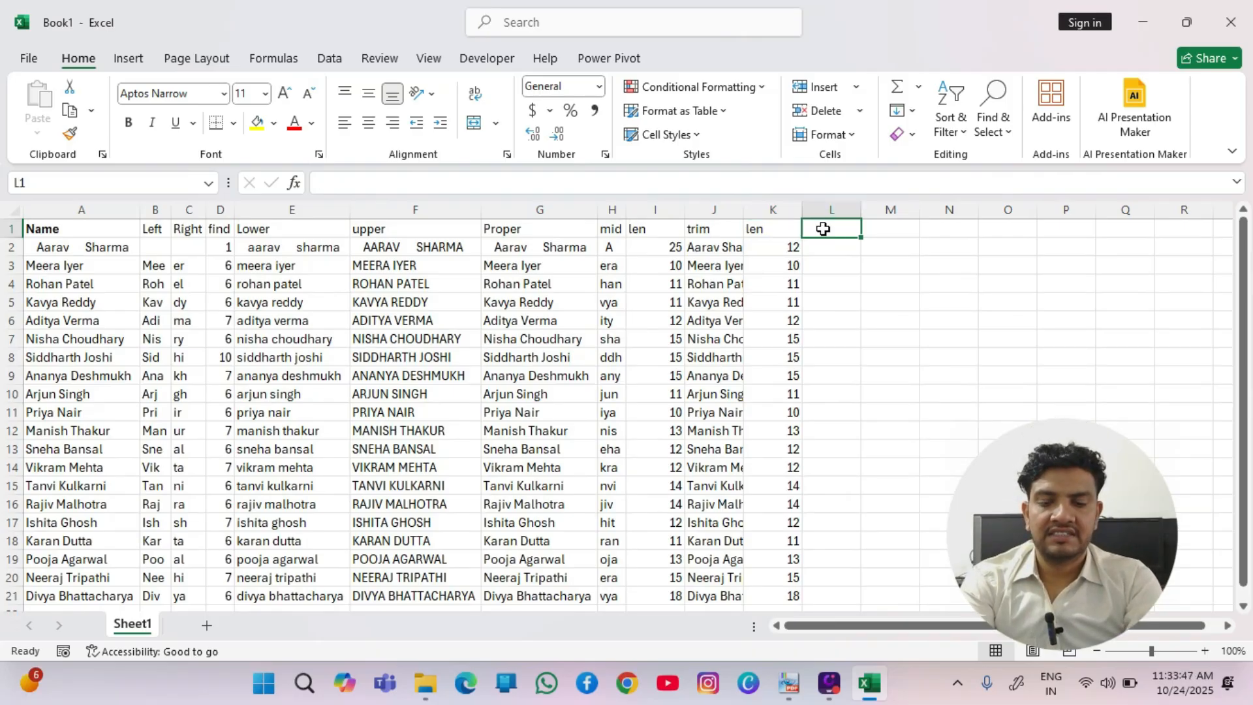
{"action": "type", "text": "Search"}
{"action": "key", "text": "Return"}
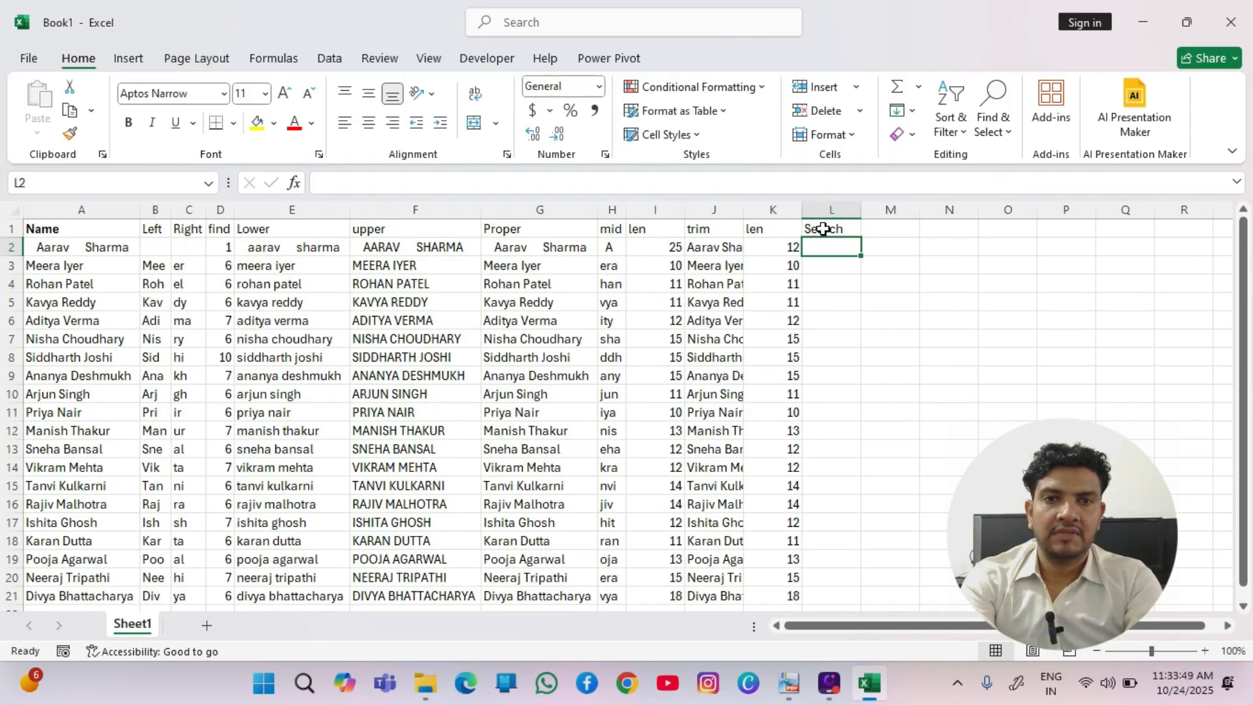
Enter =SEARCH("V",J2) in L2 to locate the letter V in the trimmed name regardless of case.
{"action": "type", "text": "=sea"}
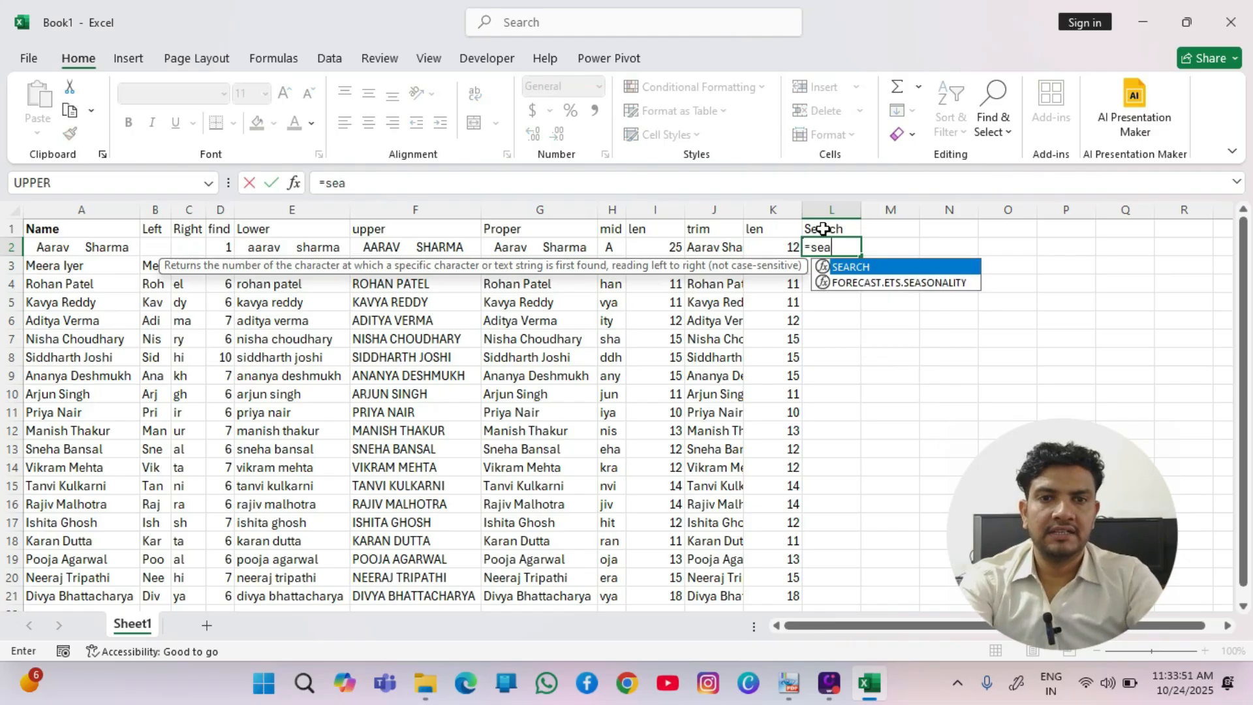
{"action": "key", "text": "Tab"}
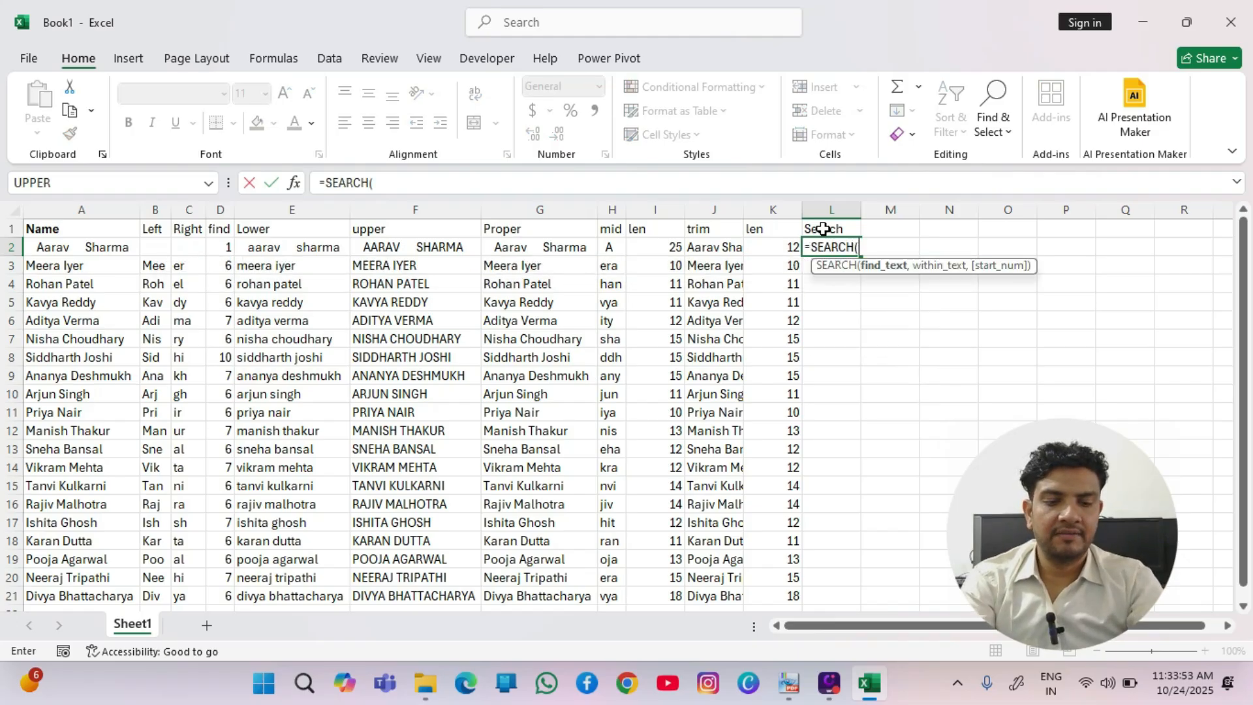
{"action": "type", "text": "\"V\""}
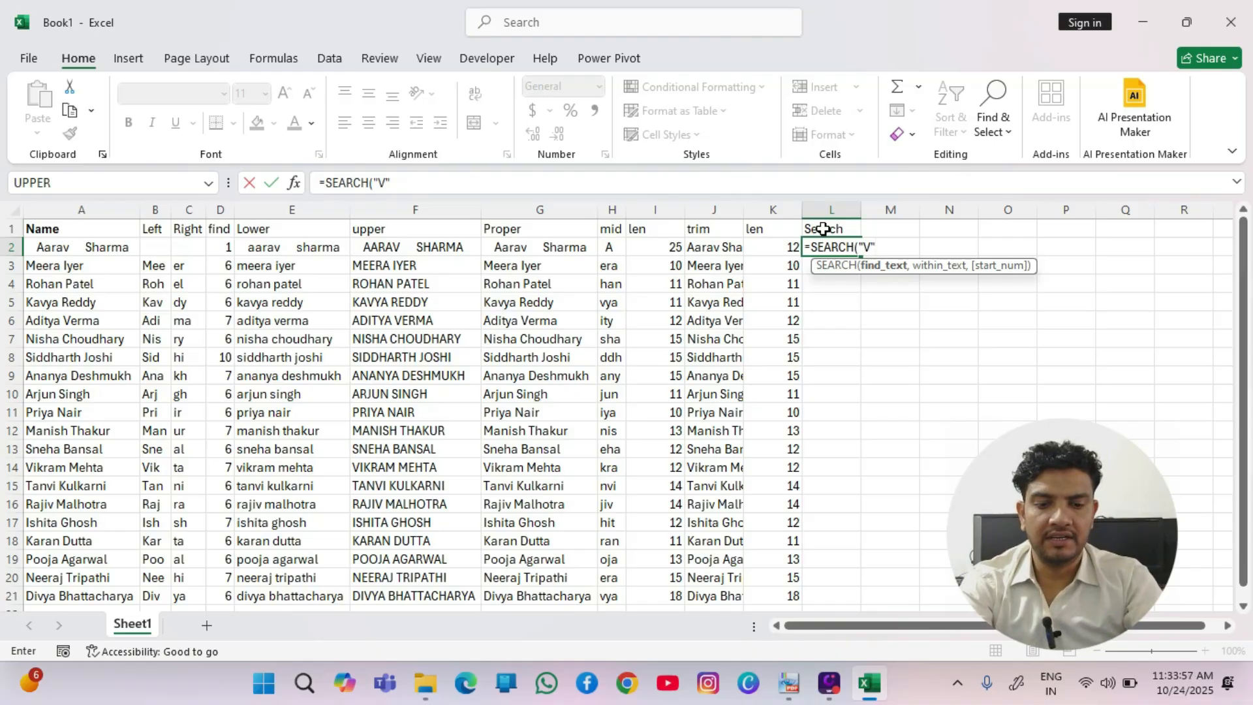
{"action": "type", "text": ","}
{"action": "key", "text": "Left"}
{"action": "key", "text": "Left"}
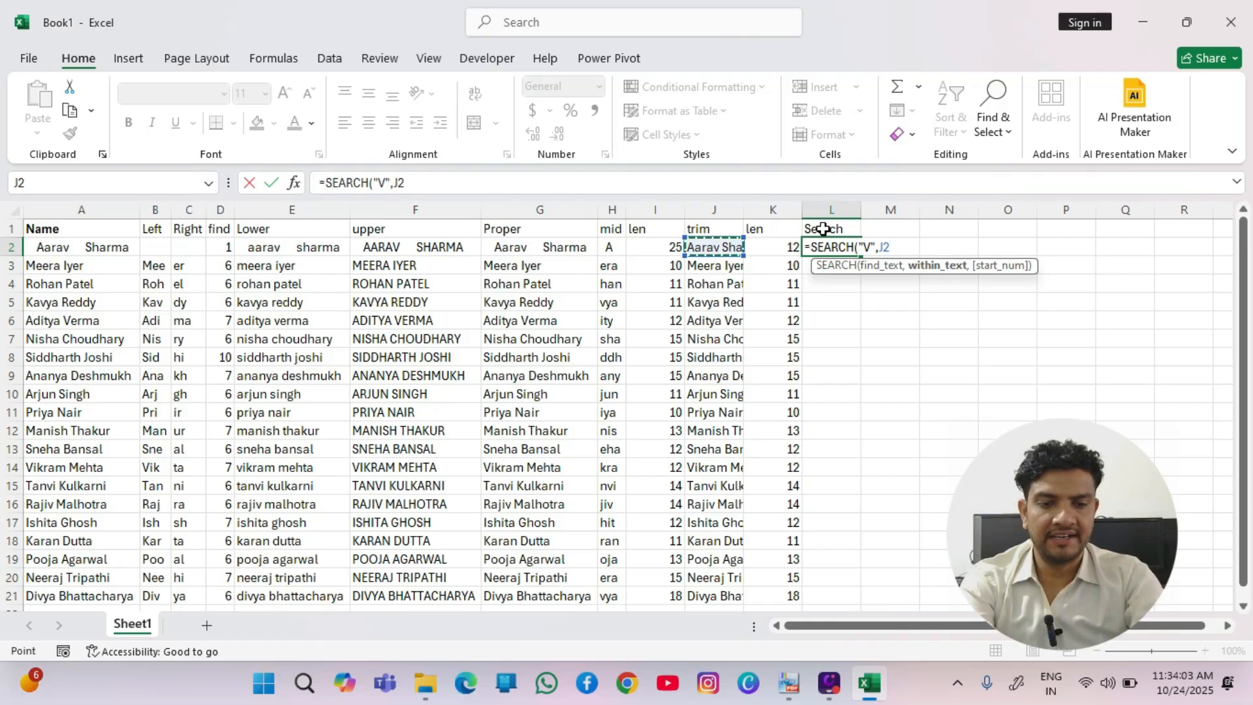
{"action": "key", "text": "Return"}
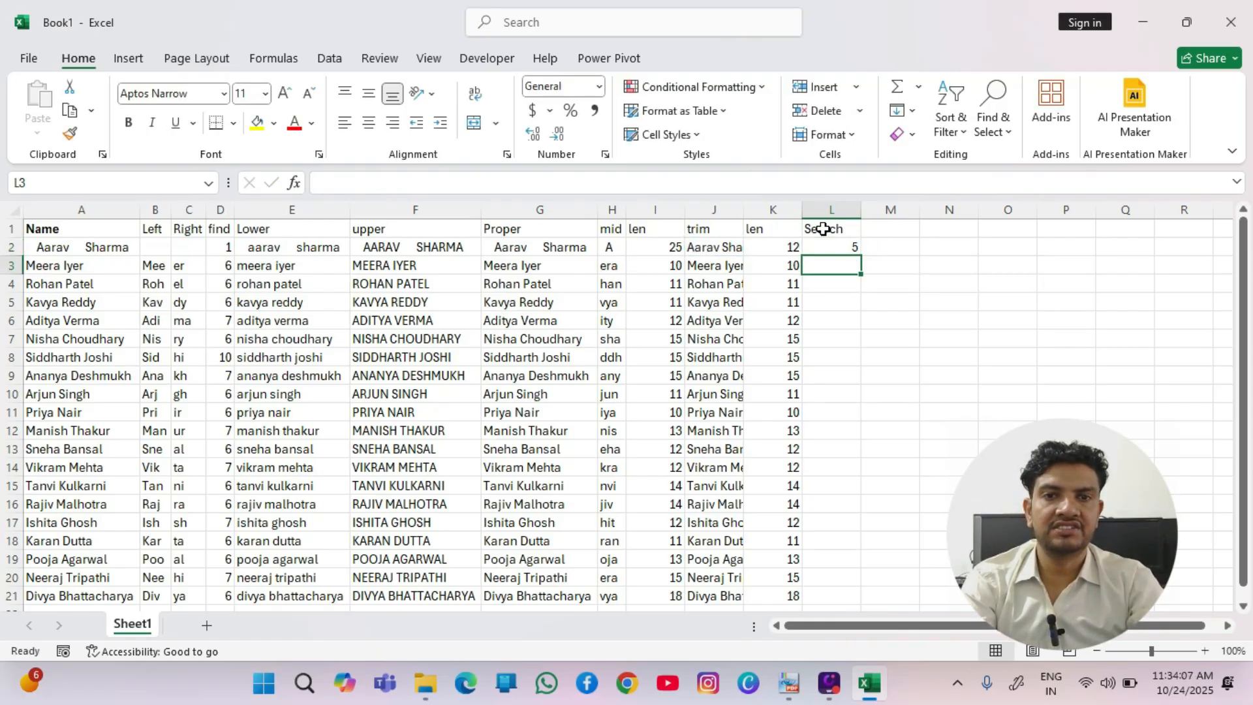
Add the column heading find in cell M1 for a comparison with SEARCH.
{"action": "key", "text": "Up"}
{"action": "key", "text": "Right"}
{"action": "key", "text": "Up"}
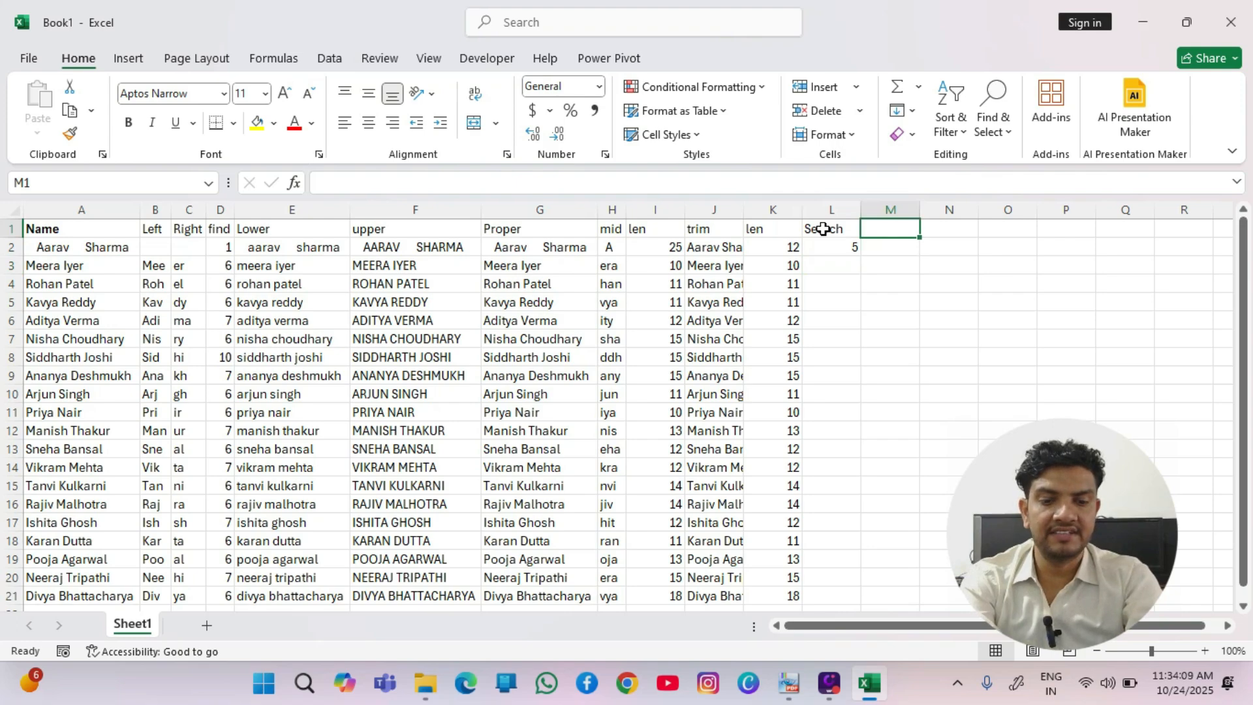
{"action": "type", "text": "find"}
{"action": "key", "text": "Return"}
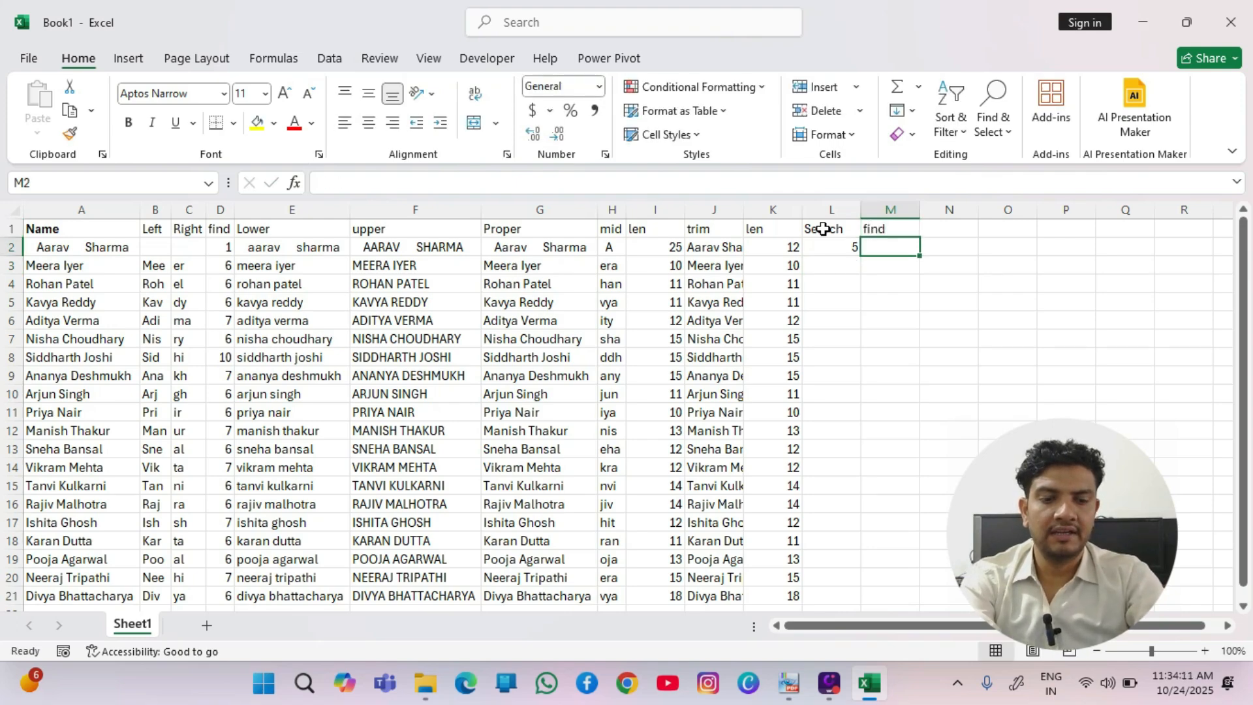
Enter =FIND("V",J2) in M2 to look for a capital V in the trimmed name.
{"action": "type", "text": "=FIND("}
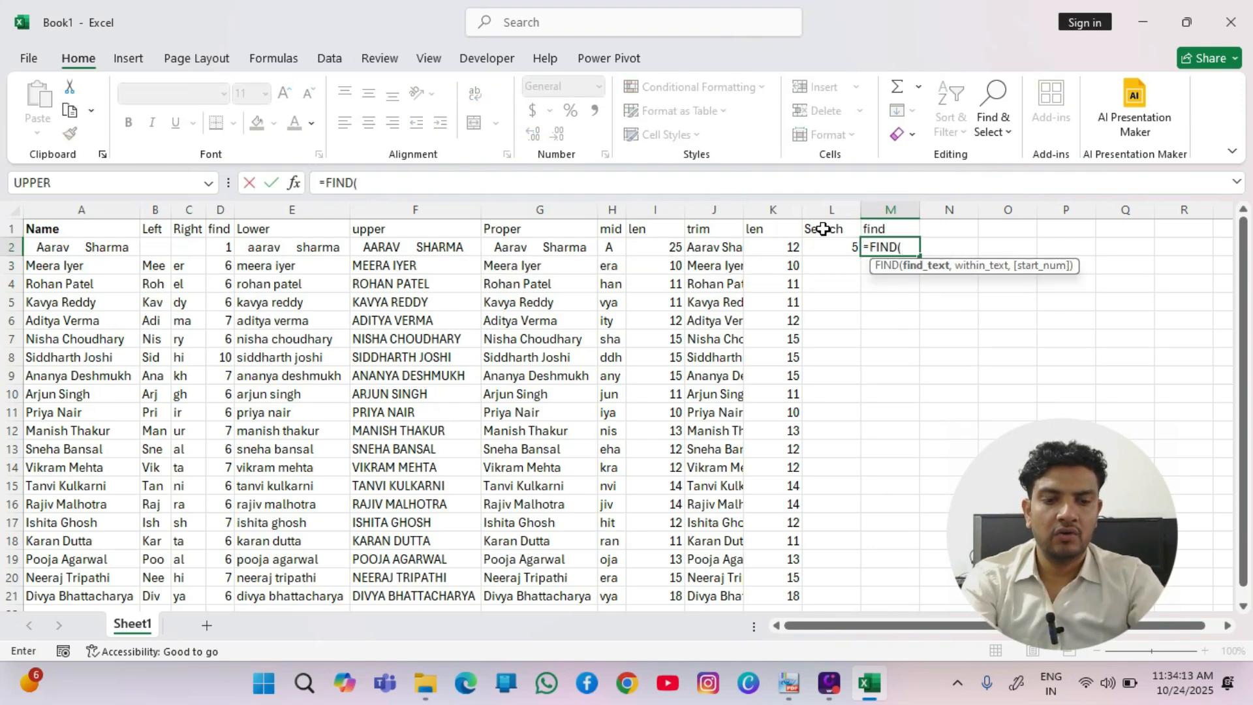
{"action": "type", "text": "\"V\""}
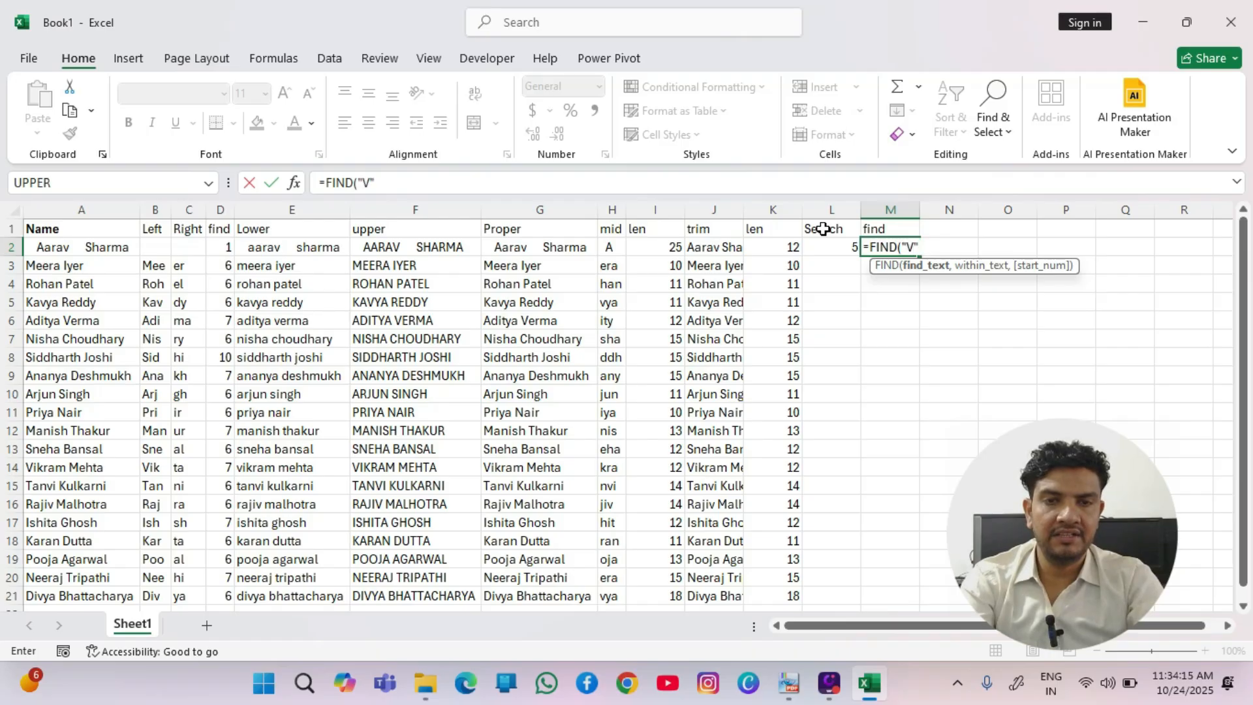
{"action": "type", "text": ","}
{"action": "key", "text": "Left"}
{"action": "key", "text": "Left"}
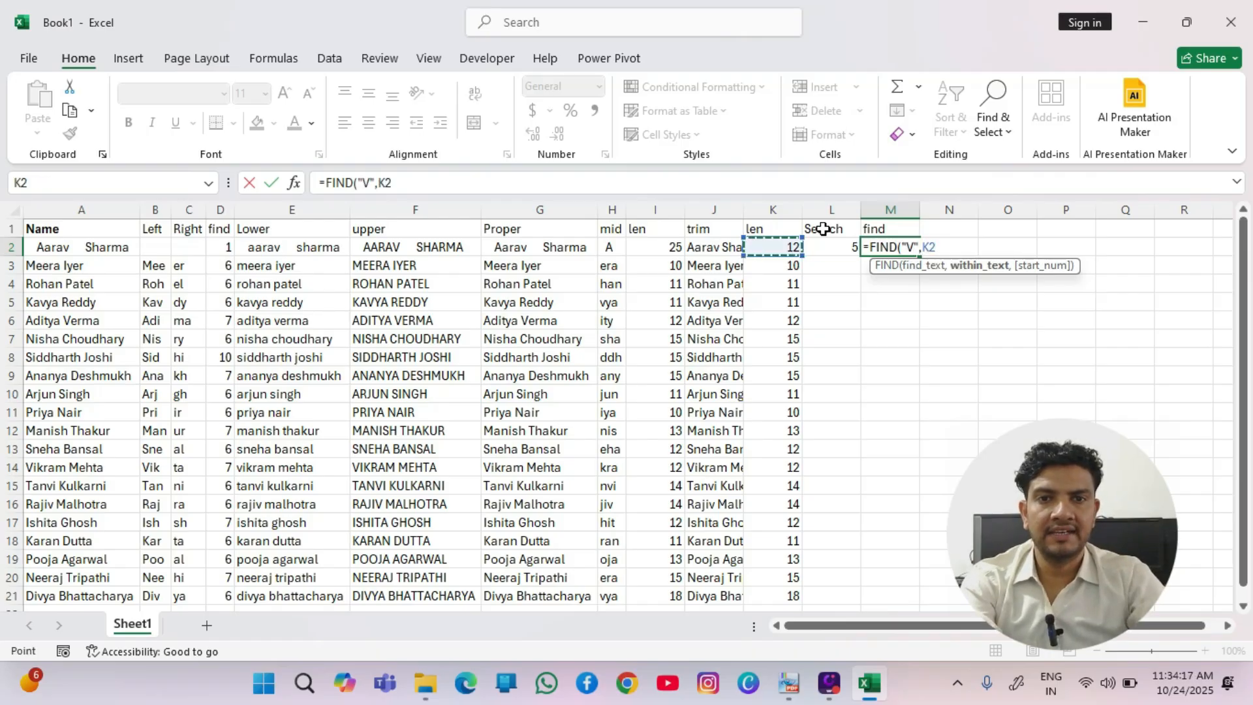
{"action": "key", "text": "Left"}
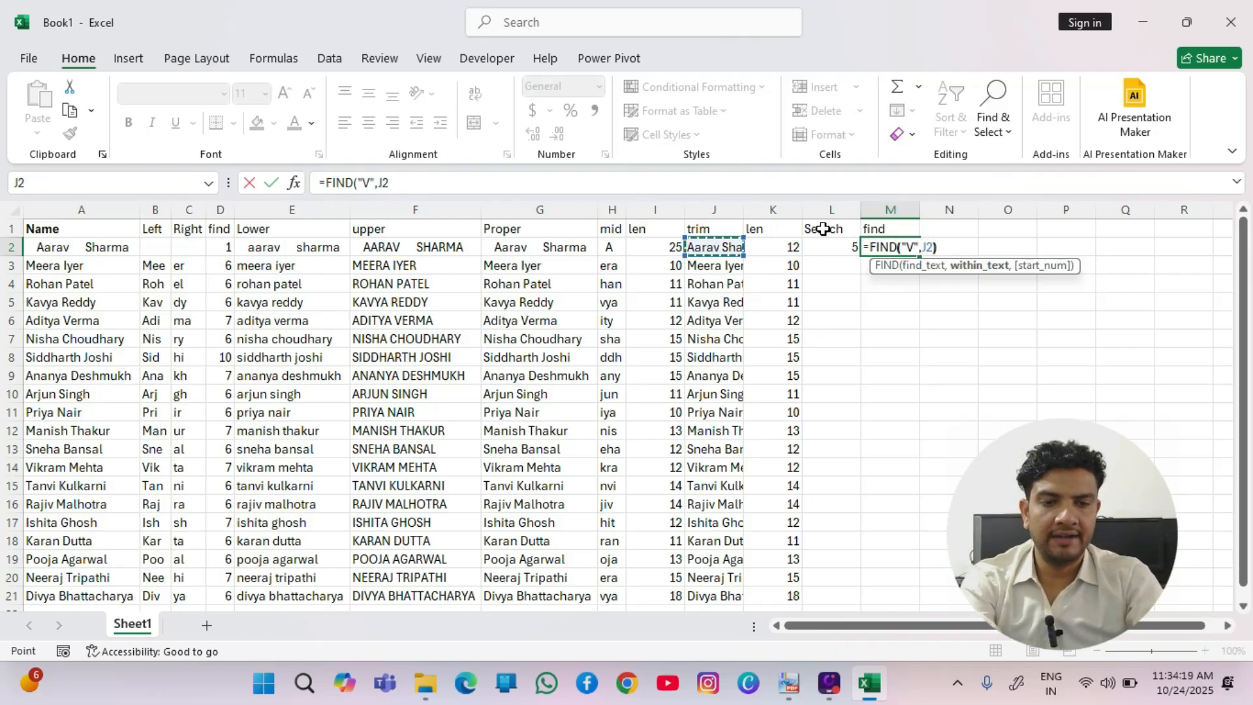
{"action": "key", "text": "ctrl+Return"}
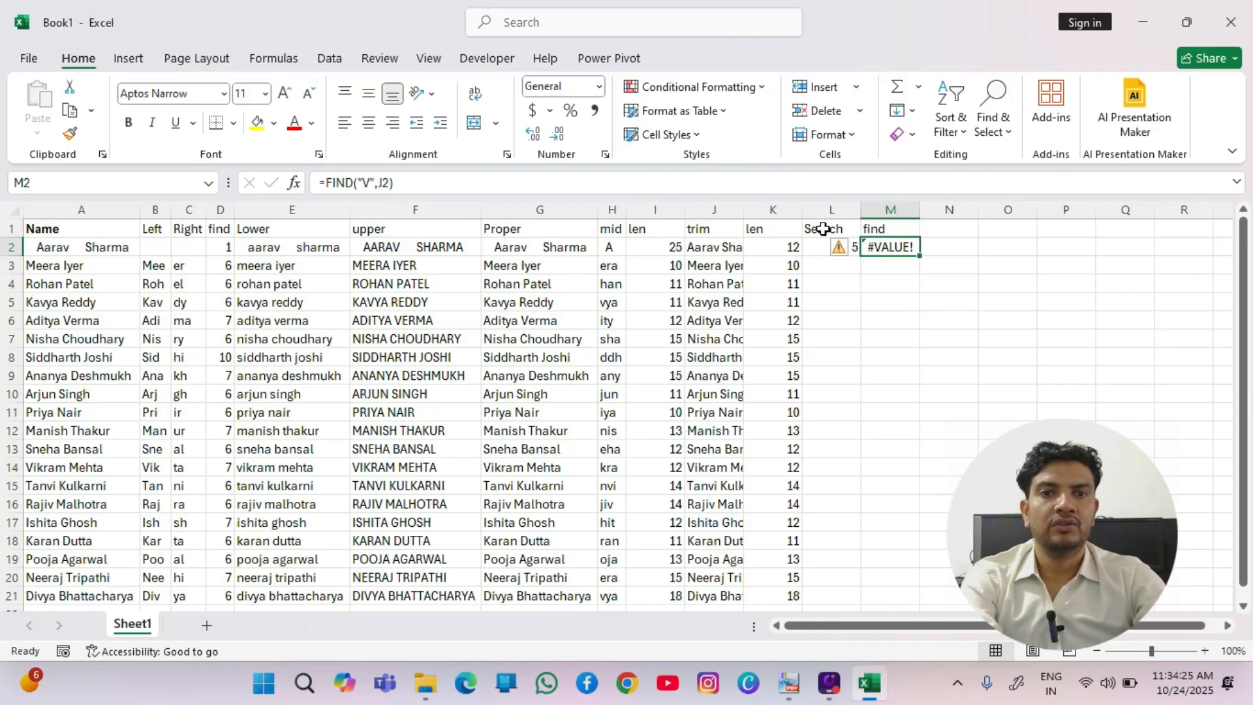
Fill the SEARCH formula from L2 down to L21 for all the trimmed names.
{"action": "key", "text": "Up"}
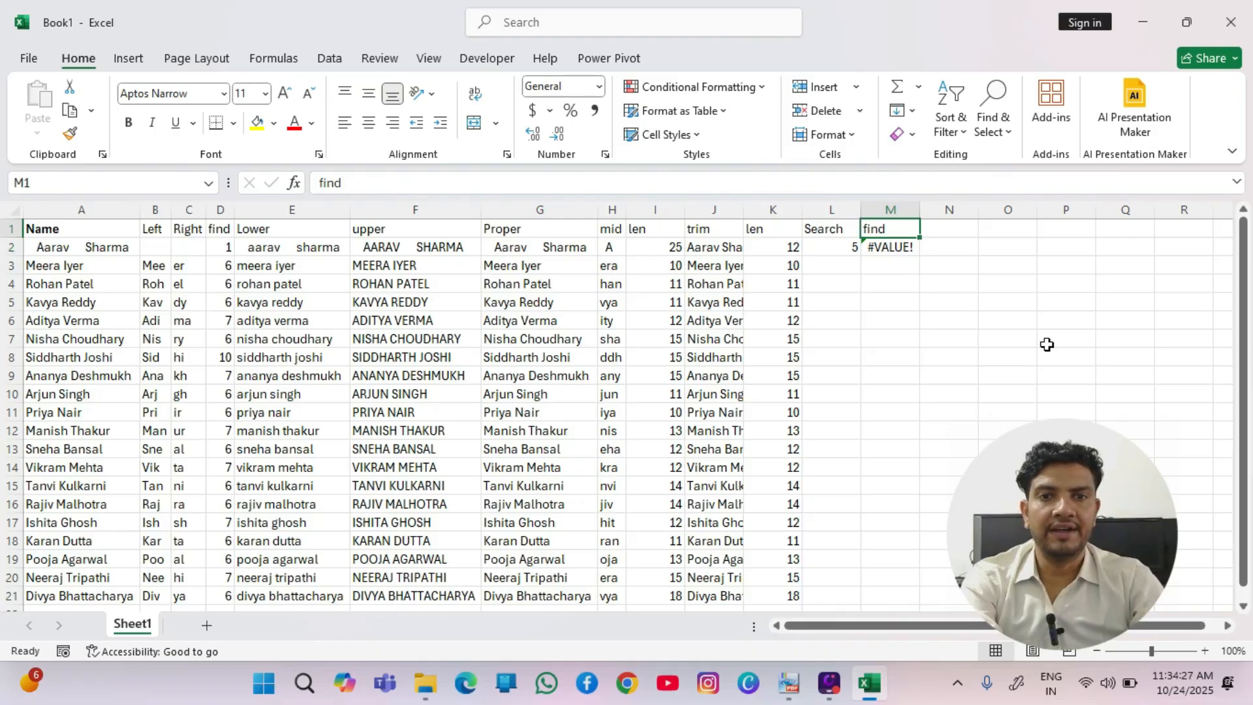
{"action": "key", "text": "Left"}
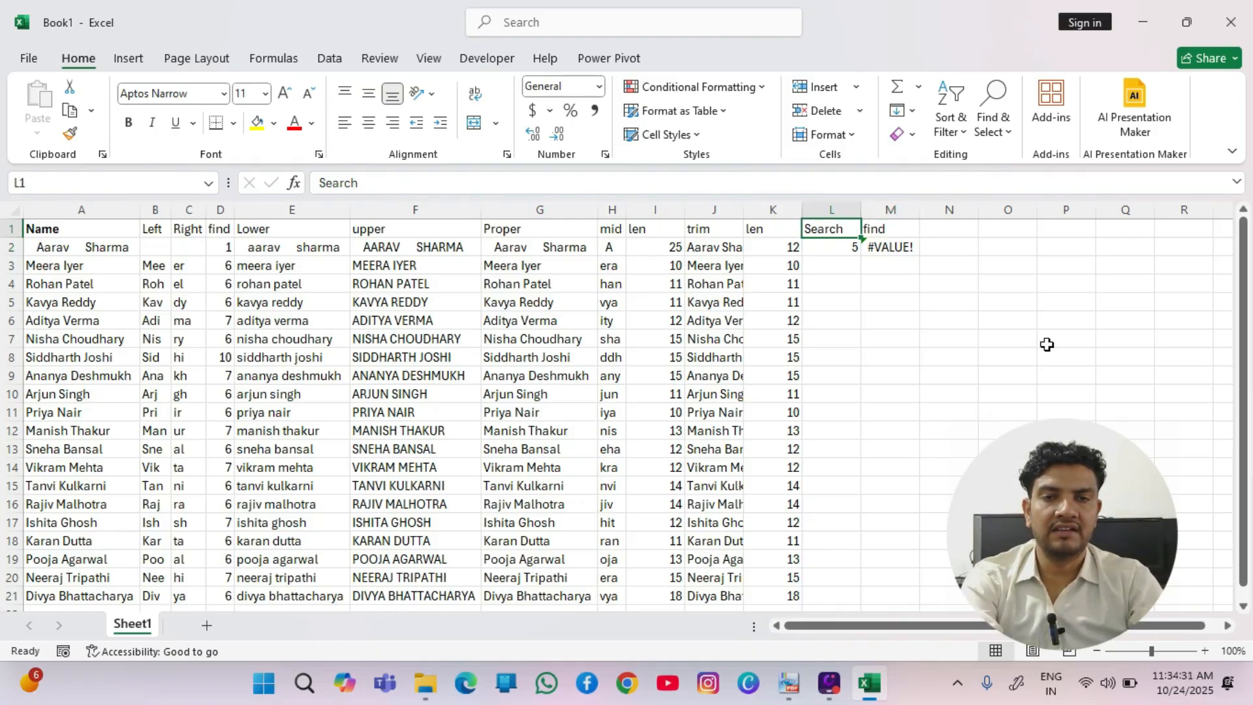
{"action": "key", "text": "Right"}
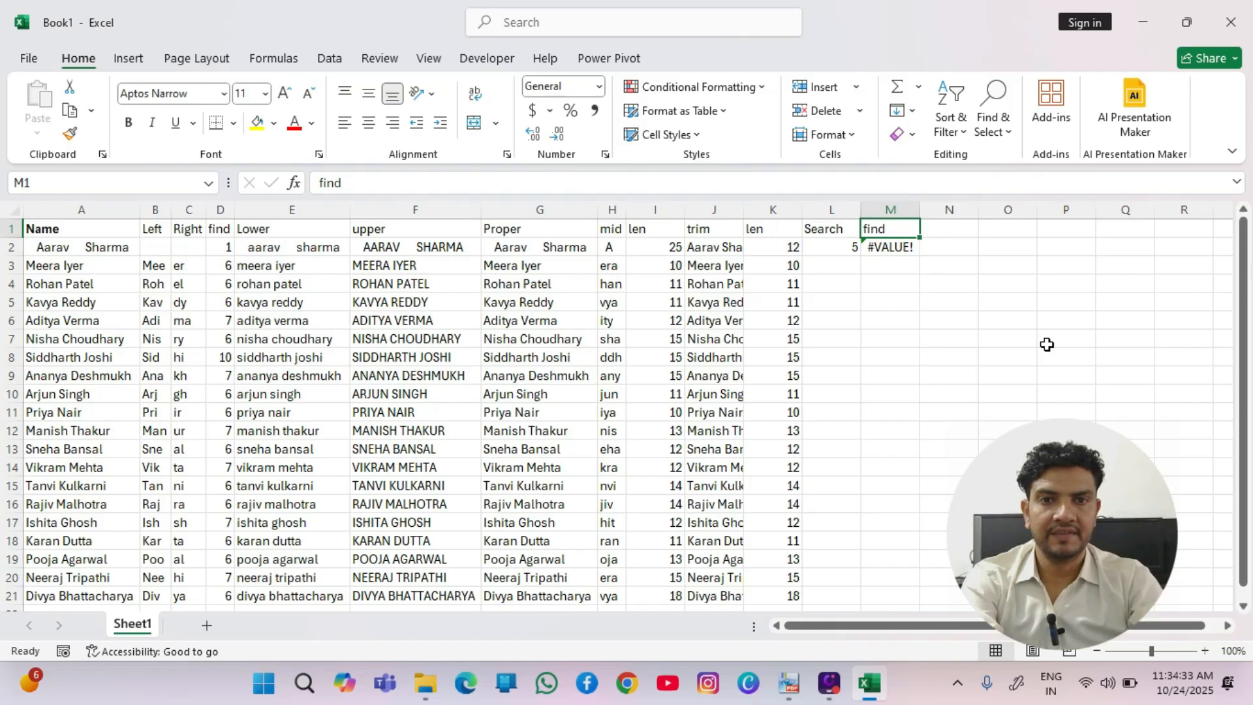
{"action": "key", "text": "Down"}
{"action": "key", "text": "Left"}
{"action": "key", "text": "shift+Down"}
{"action": "key", "text": "shift+Down"}
{"action": "key", "text": "shift+Down"}
{"action": "key", "text": "shift+Down"}
{"action": "key", "text": "shift+Down"}
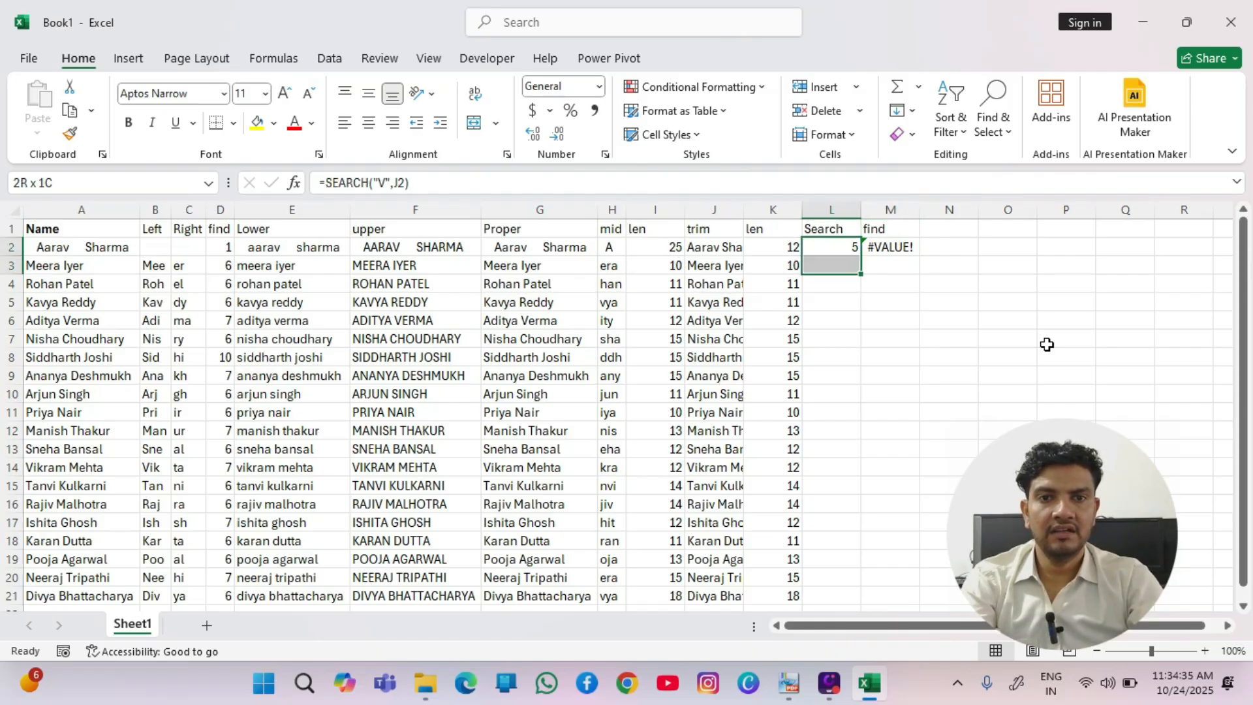
{"action": "key", "text": "shift+Down"}
{"action": "key", "text": "shift+Down"}
{"action": "key", "text": "shift+Down"}
{"action": "key", "text": "shift+Down"}
{"action": "key", "text": "shift+Down"}
{"action": "key", "text": "shift+Down"}
{"action": "key", "text": "shift+Down"}
{"action": "key", "text": "shift+Down"}
{"action": "key", "text": "shift+Down"}
{"action": "key", "text": "shift+Down"}
{"action": "key", "text": "shift+Down"}
{"action": "key", "text": "shift+Down"}
{"action": "key", "text": "shift+Down"}
{"action": "key", "text": "shift+Down"}
{"action": "key", "text": "shift+Up"}
{"action": "key", "text": "shift+Down"}
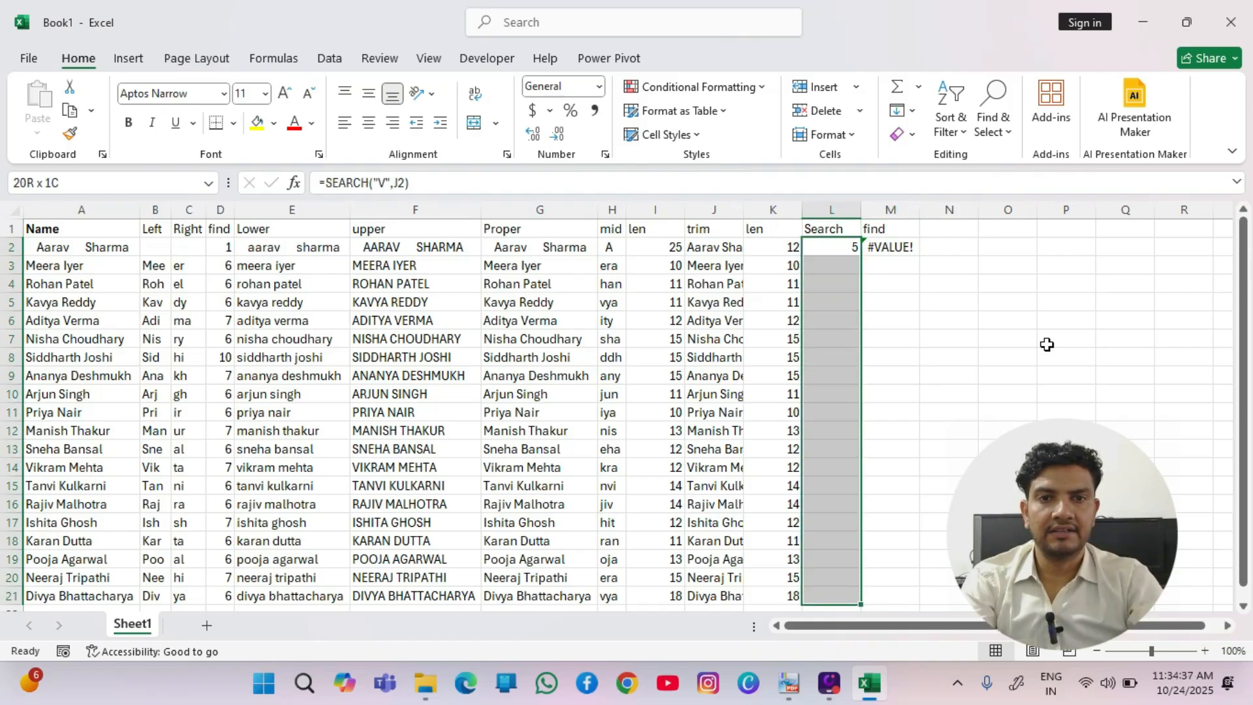
{"action": "key", "text": "F2"}
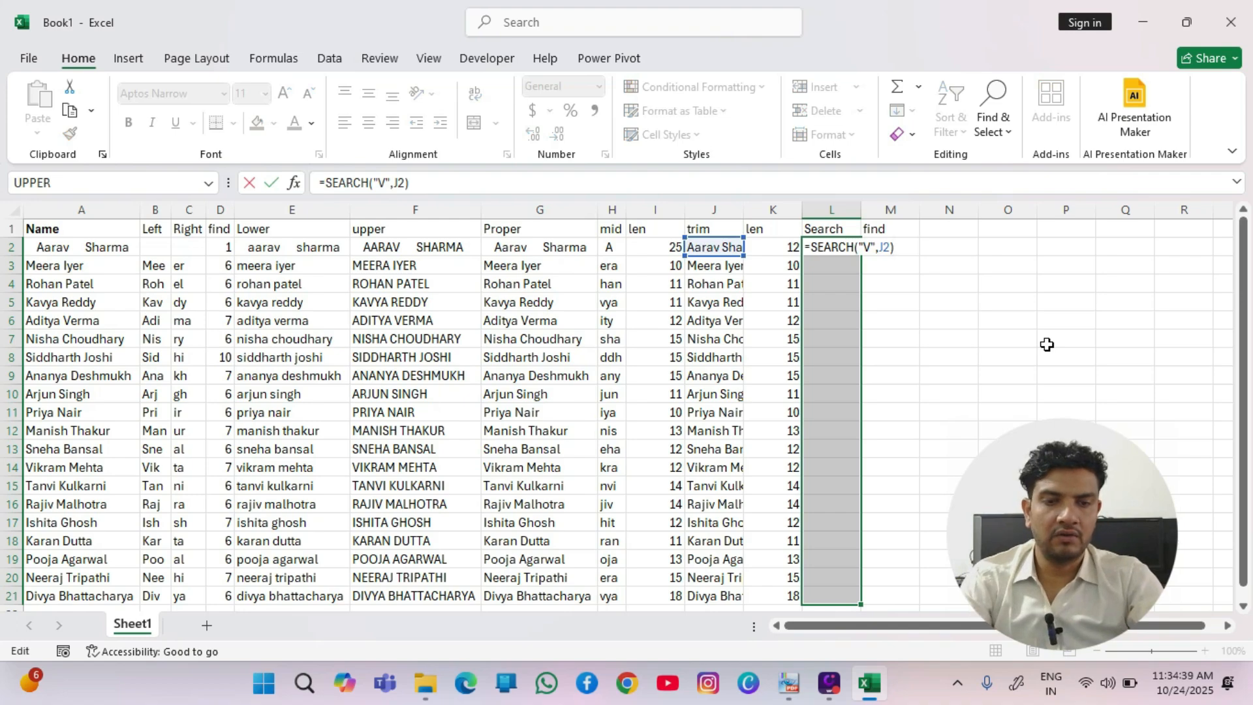
{"action": "key", "text": "ctrl+Return"}
Delete the comparison FIND formula in M2 and its heading in M1.
{"action": "key", "text": "Right"}
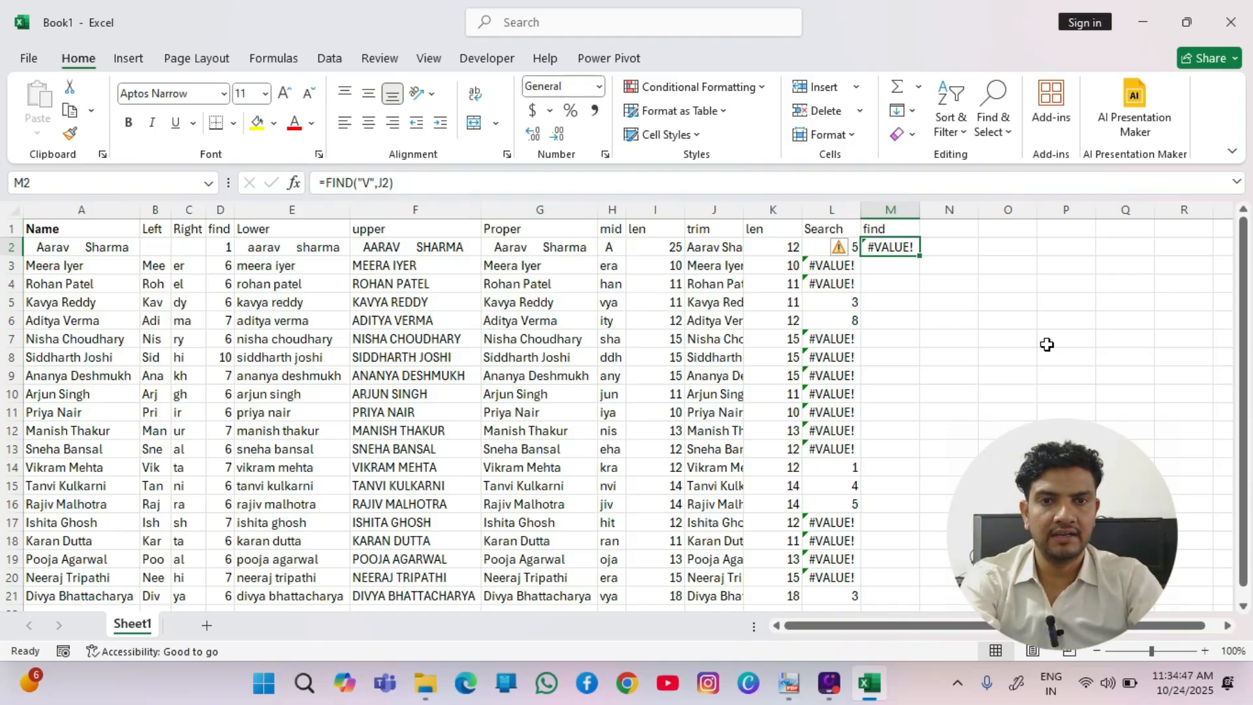
{"action": "key", "text": "Delete"}
{"action": "key", "text": "Up"}
{"action": "key", "text": "Delete"}
Review the column headings along row 1 from Name to Search.
{"action": "key", "text": "Home"}
{"action": "key", "text": "Right"}
{"action": "key", "text": "Right"}
{"action": "key", "text": "Right"}
{"action": "key", "text": "Right"}
{"action": "key", "text": "Right"}
{"action": "key", "text": "Right"}
{"action": "key", "text": "Right"}
{"action": "key", "text": "Right"}
{"action": "key", "text": "Right"}
{"action": "key", "text": "Right"}
{"action": "key", "text": "Right"}
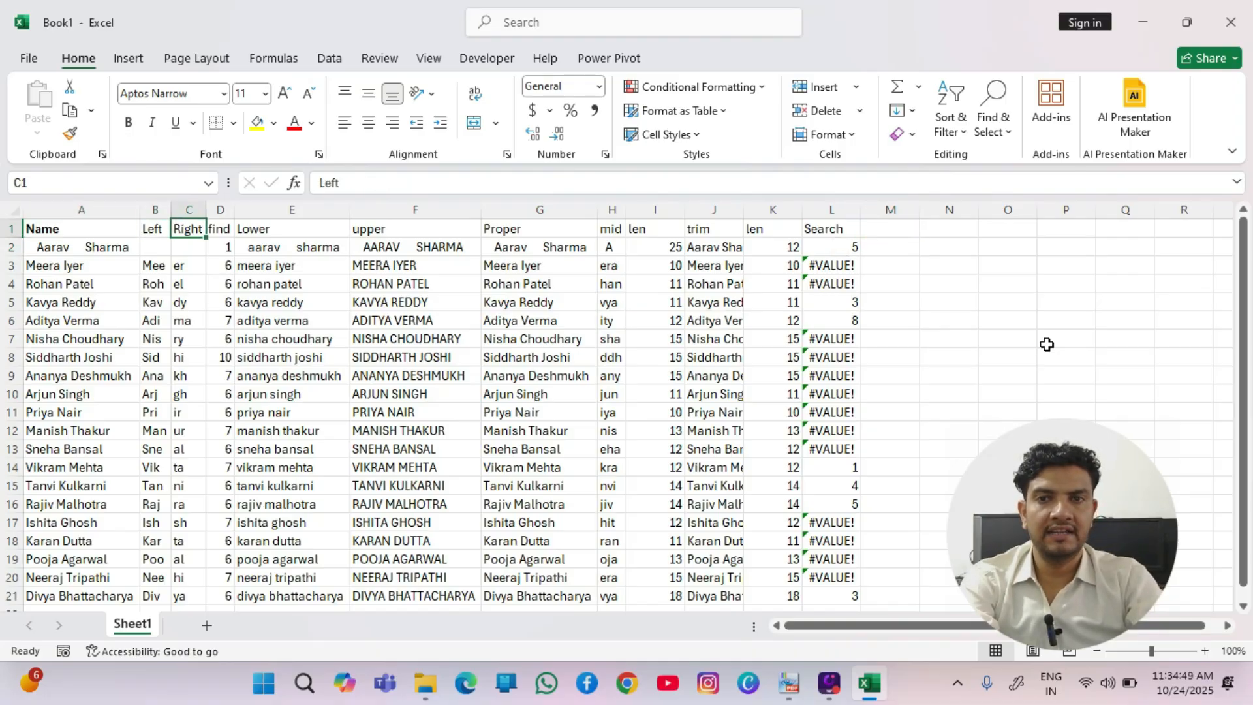
Add the heading "replace" in M1.
{"action": "key", "text": "Right"}
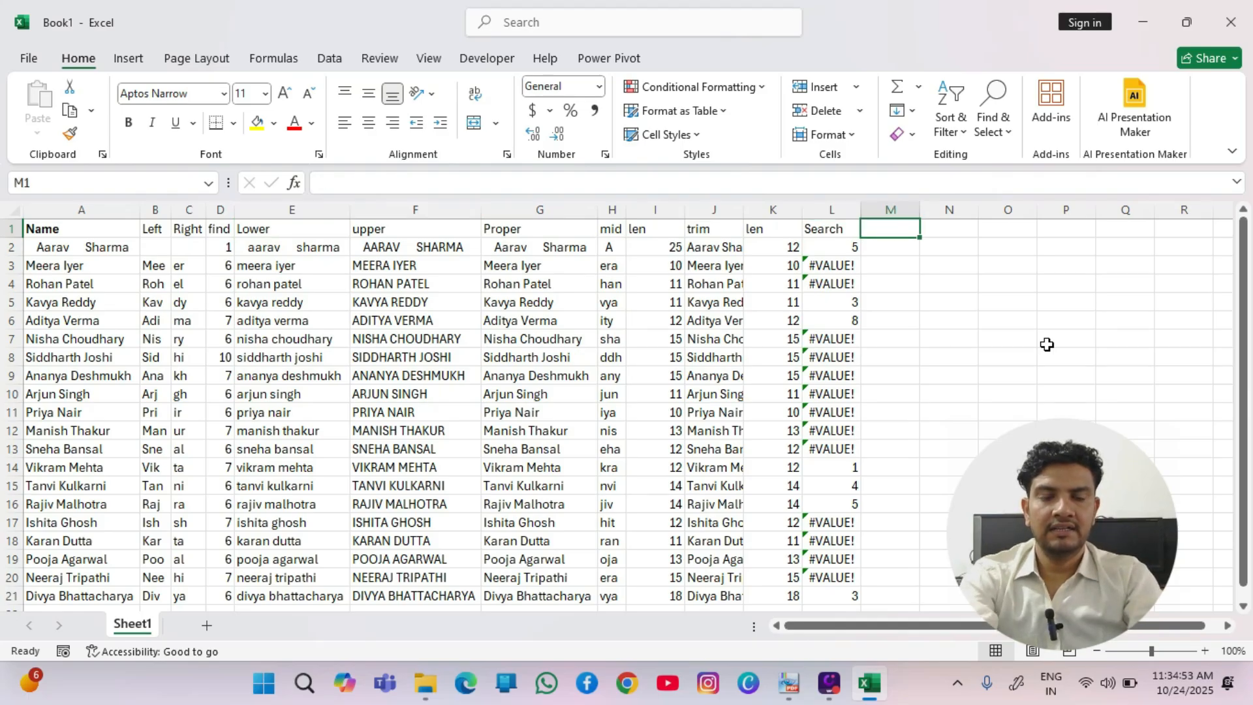
{"action": "type", "text": "replac"}
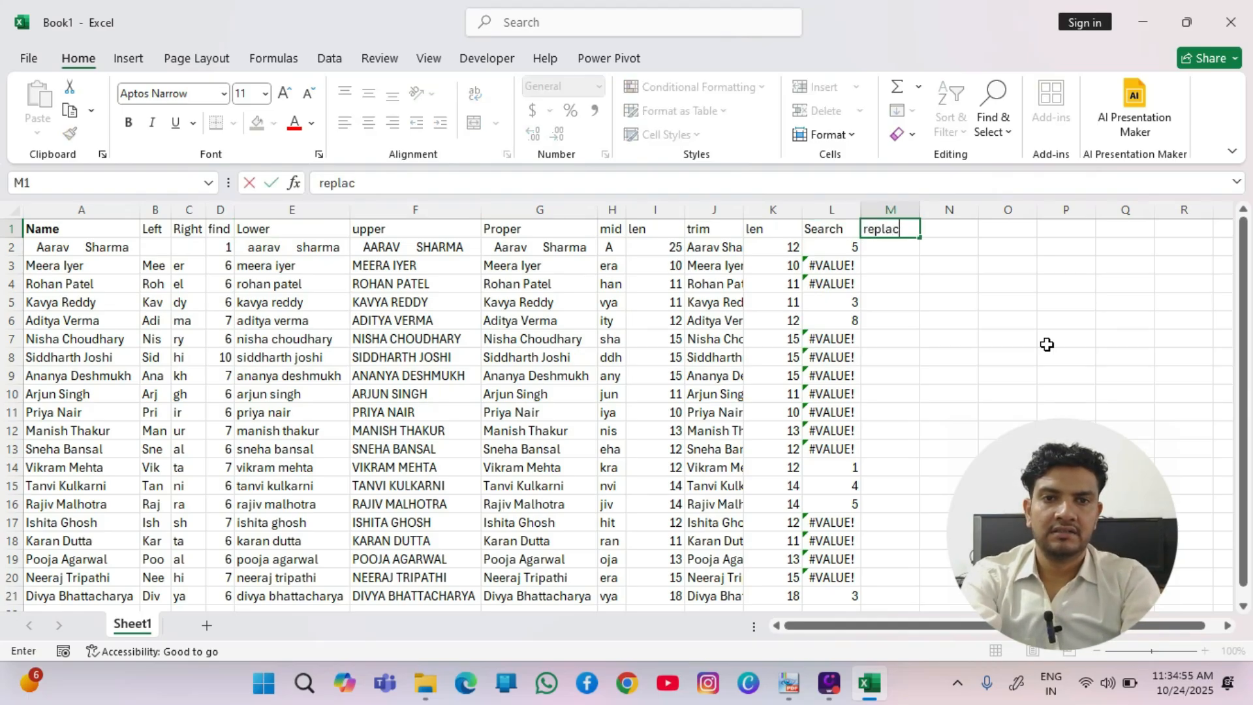
{"action": "type", "text": "e"}
{"action": "key", "text": "Return"}
Enter =REPLACE(J2,3,3,"PAL") in M2 to replace three characters of the trimmed name from position 3.
{"action": "type", "text": "=re"}
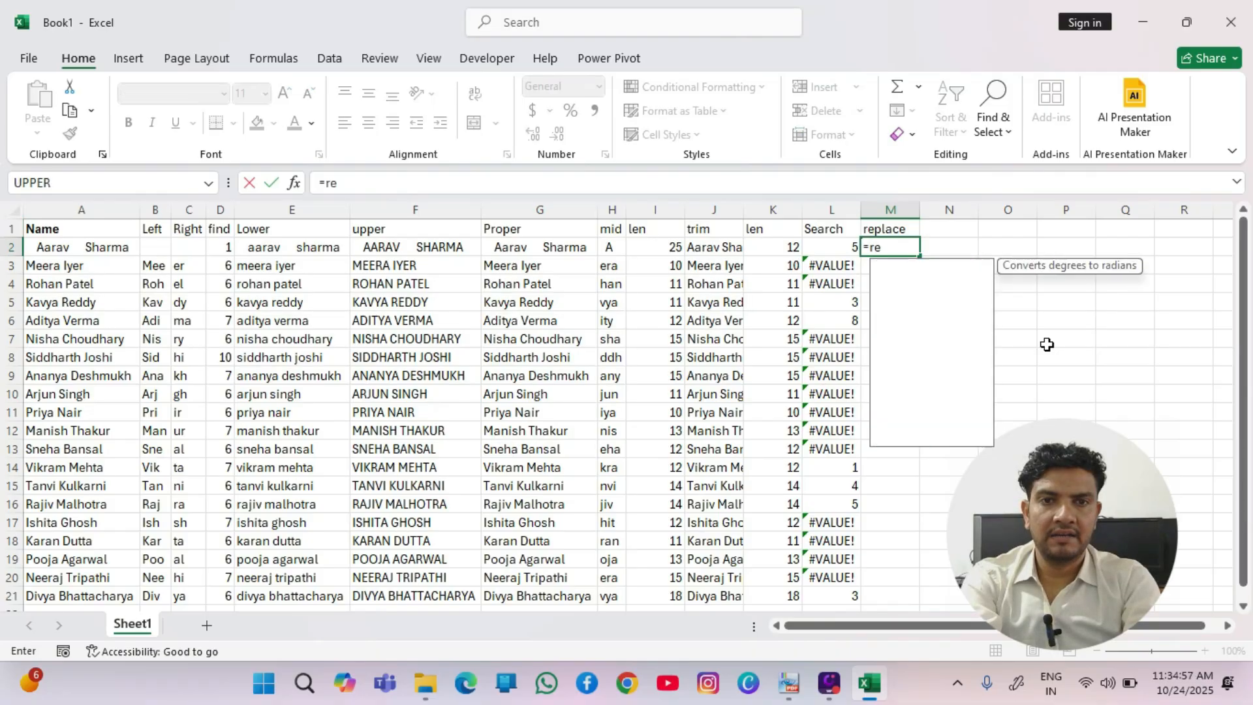
{"action": "type", "text": "p"}
{"action": "key", "text": "Tab"}
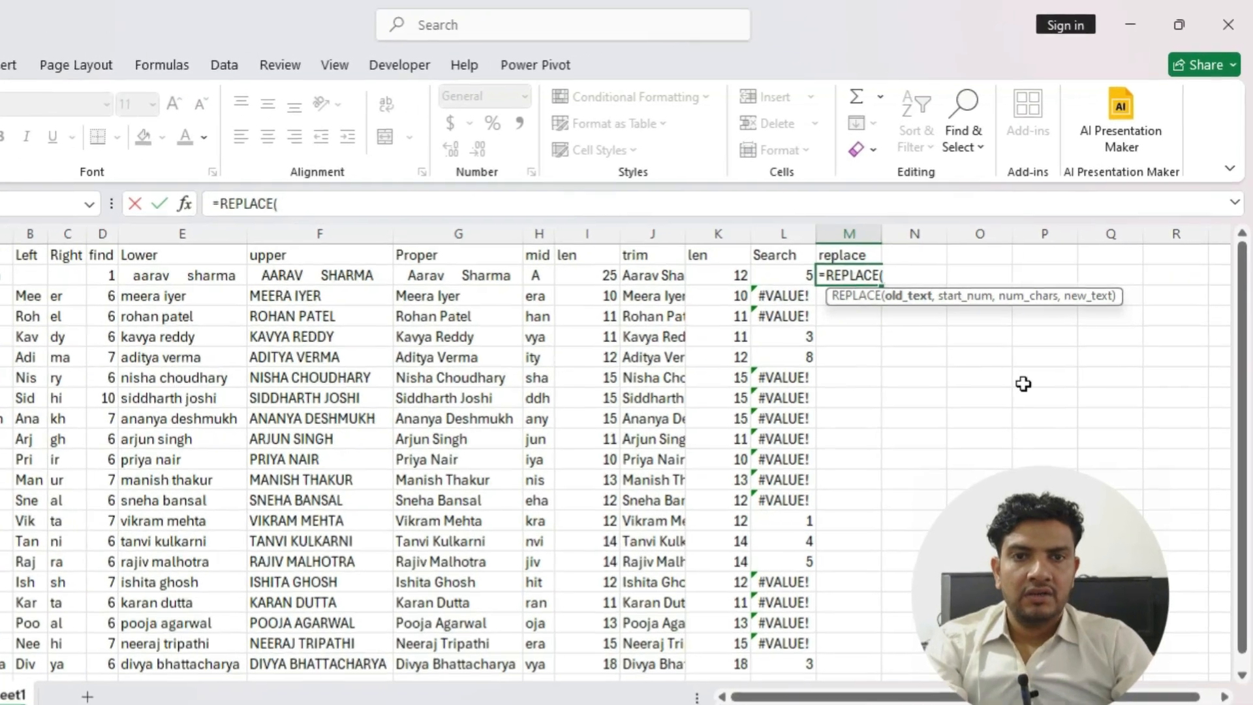
{"action": "key", "text": "Left"}
{"action": "key", "text": "Left"}
{"action": "key", "text": "Left"}
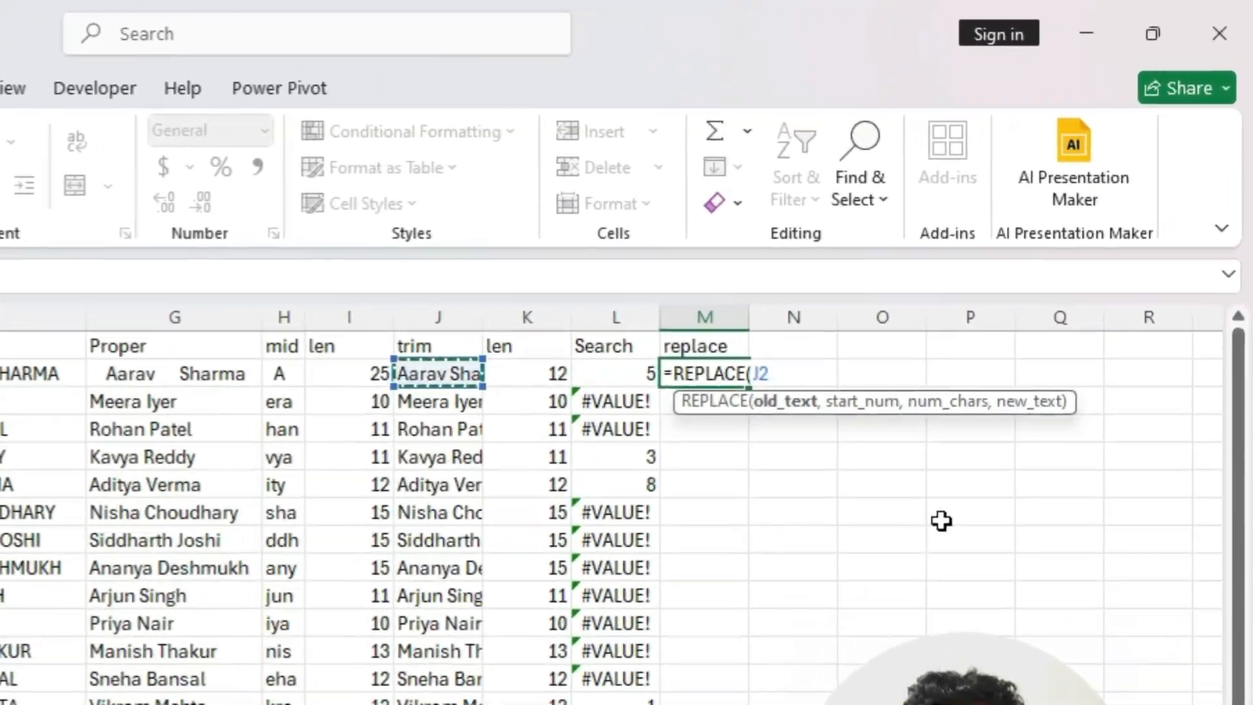
{"action": "type", "text": ","}
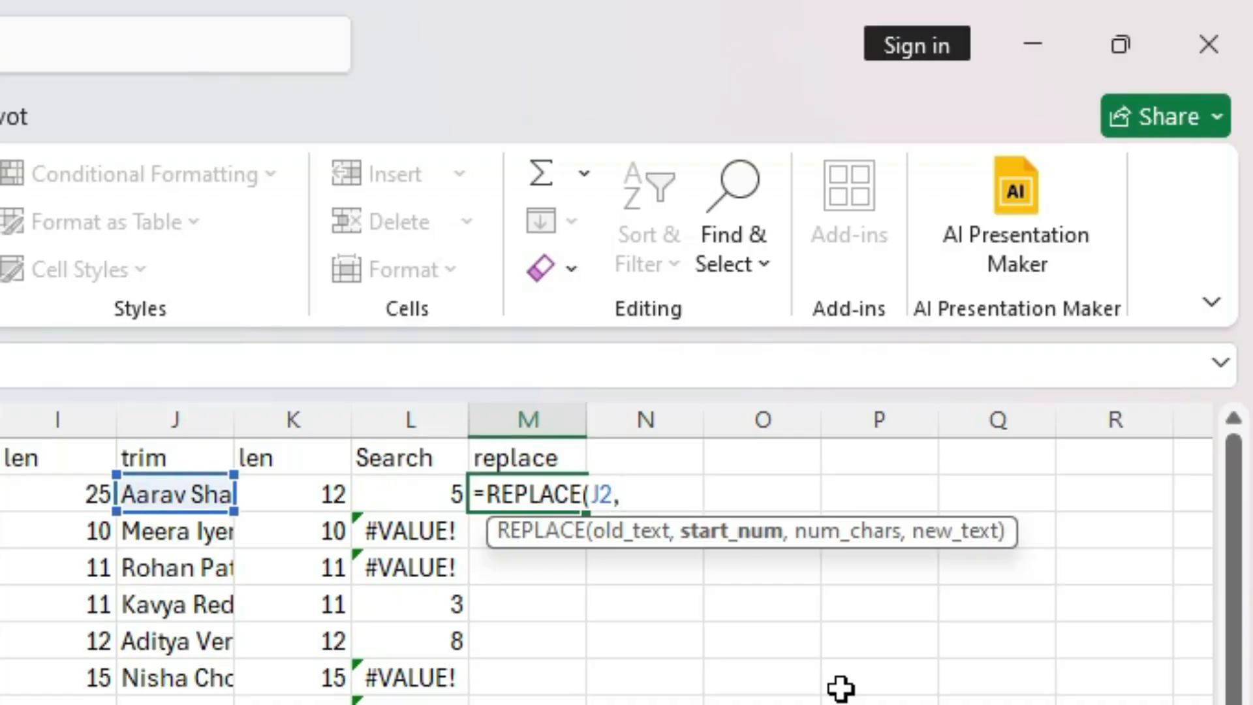
{"action": "type", "text": "3,"}
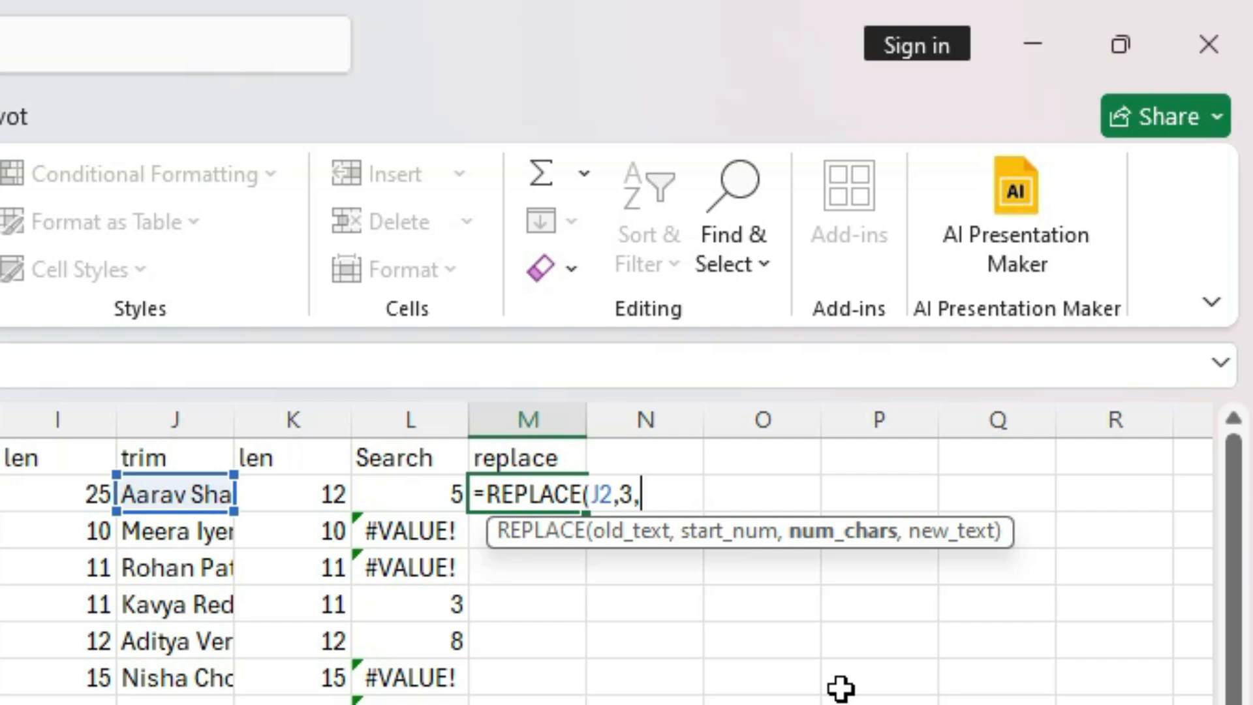
{"action": "type", "text": "3,"}
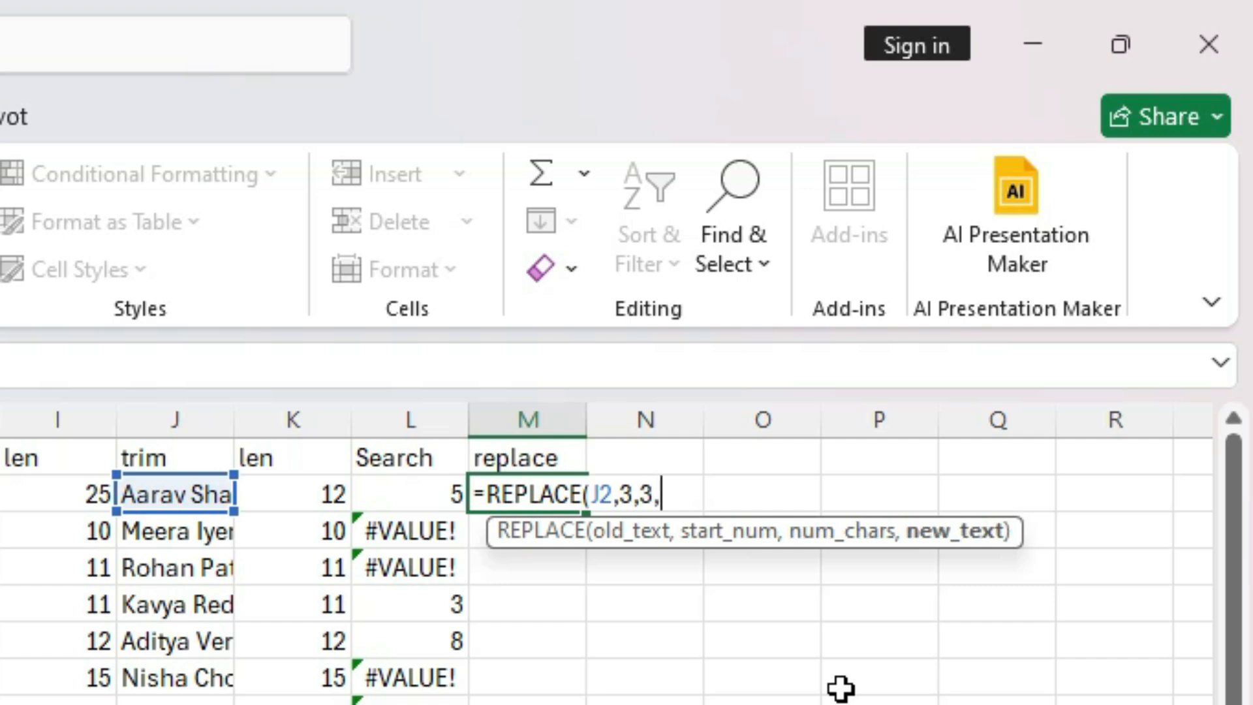
{"action": "type", "text": "\"PA"}
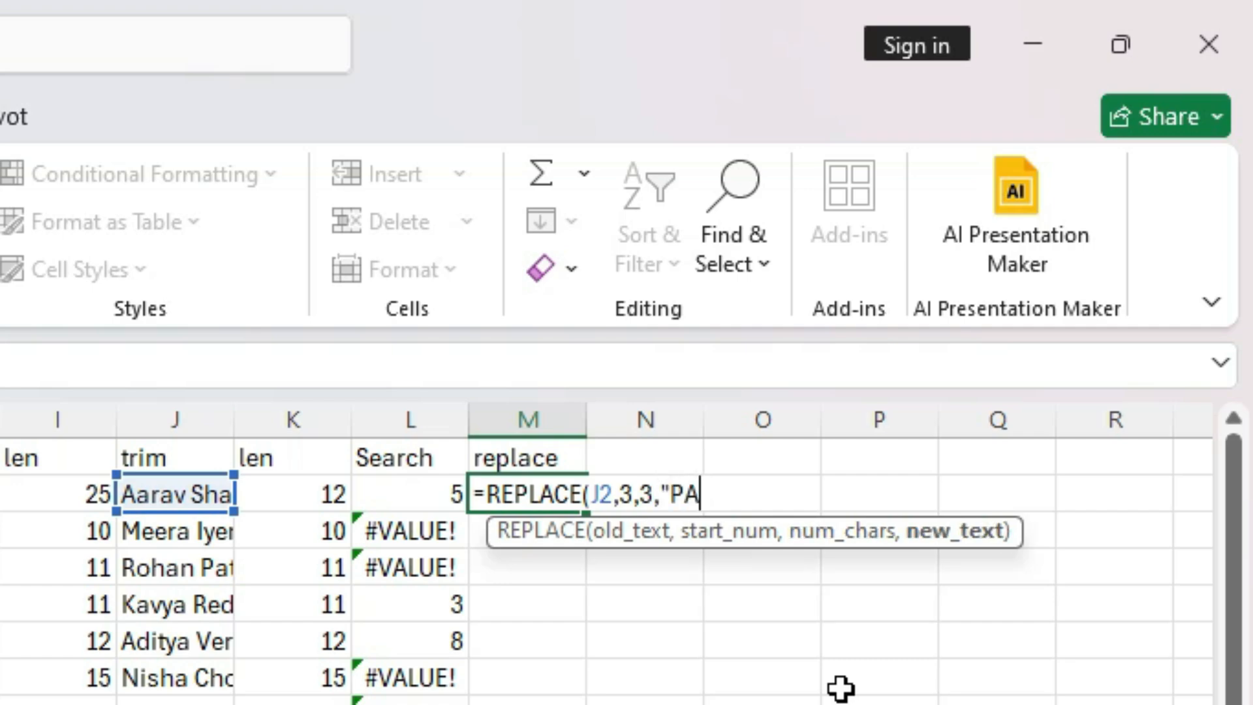
{"action": "type", "text": "L\")"}
{"action": "key", "text": "Return"}
Fill the REPLACE formula from M2 down to M21 for all the trimmed names.
{"action": "key", "text": "Up"}
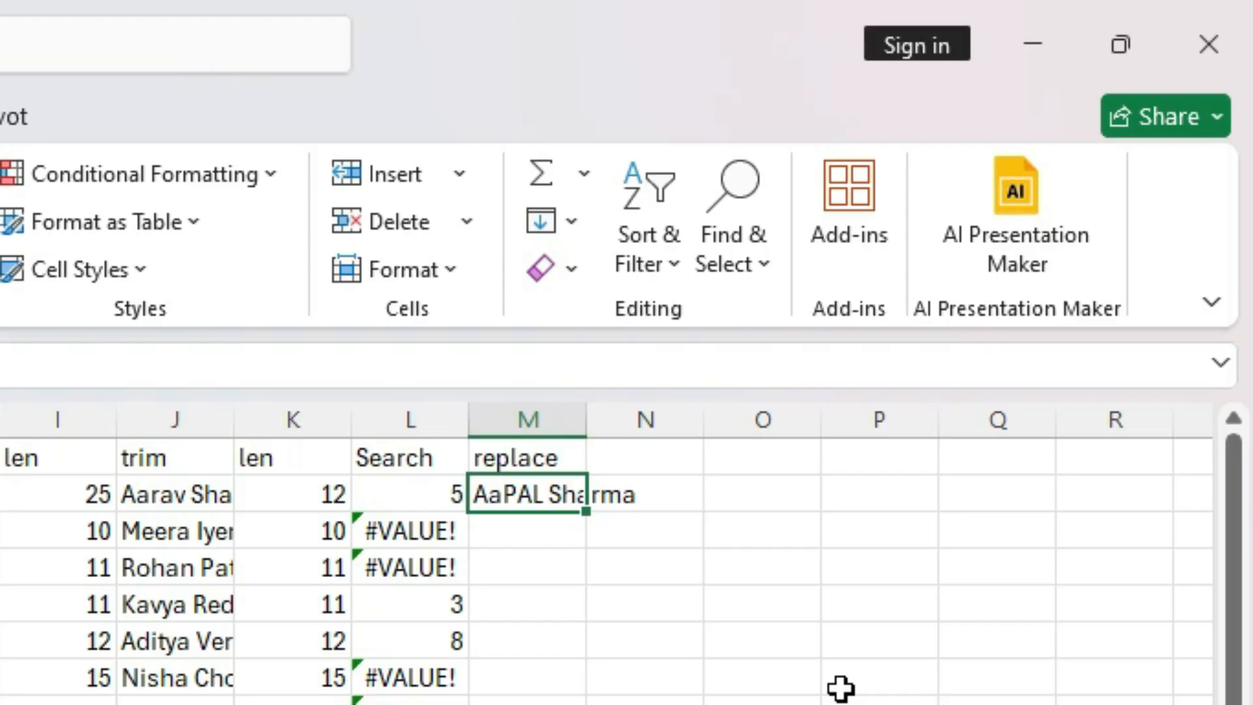
{"action": "key", "text": "shift+Down"}
{"action": "key", "text": "shift+Down"}
{"action": "key", "text": "shift+Down"}
{"action": "key", "text": "shift+Down"}
{"action": "key", "text": "shift+Down"}
{"action": "key", "text": "shift+Down"}
{"action": "key", "text": "shift+Down"}
{"action": "key", "text": "shift+Down"}
{"action": "key", "text": "shift+Down"}
{"action": "key", "text": "shift+Down"}
{"action": "key", "text": "shift+Down"}
{"action": "key", "text": "shift+Down"}
{"action": "key", "text": "shift+Down"}
{"action": "key", "text": "shift+Down"}
{"action": "key", "text": "shift+Down"}
{"action": "key", "text": "shift+Down"}
{"action": "key", "text": "shift+Down"}
{"action": "key", "text": "shift+Down"}
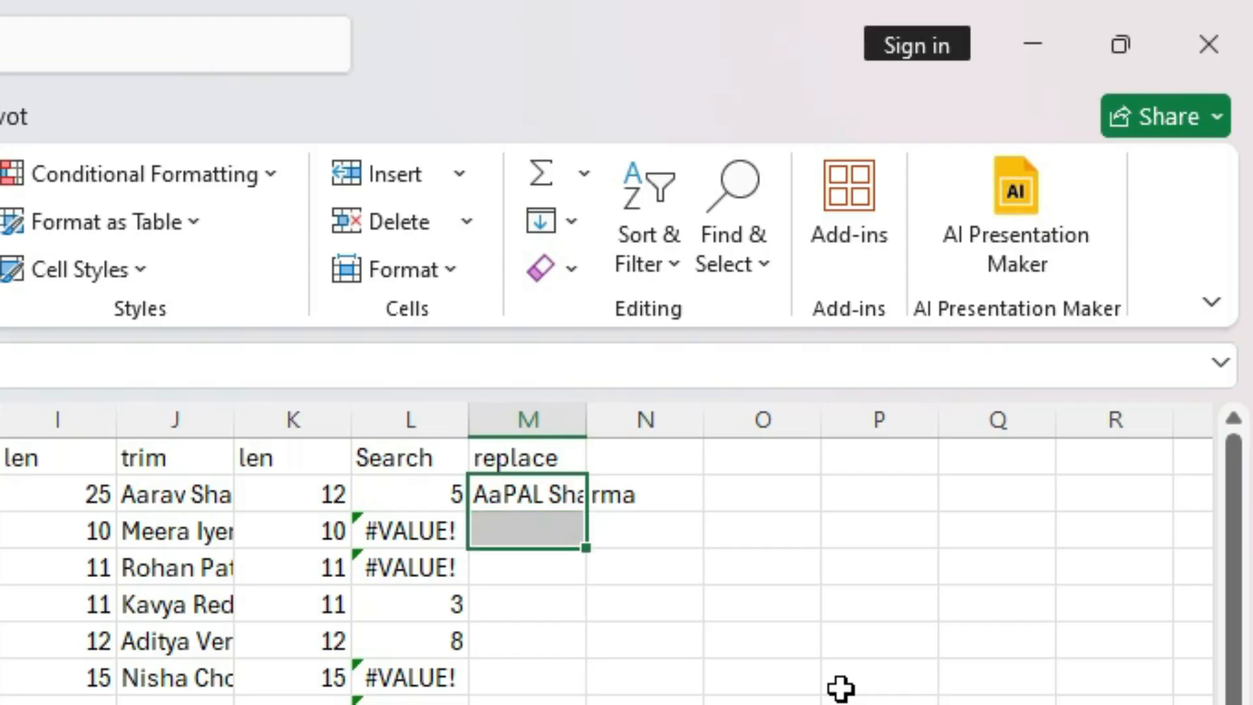
{"action": "key", "text": "shift+Down"}
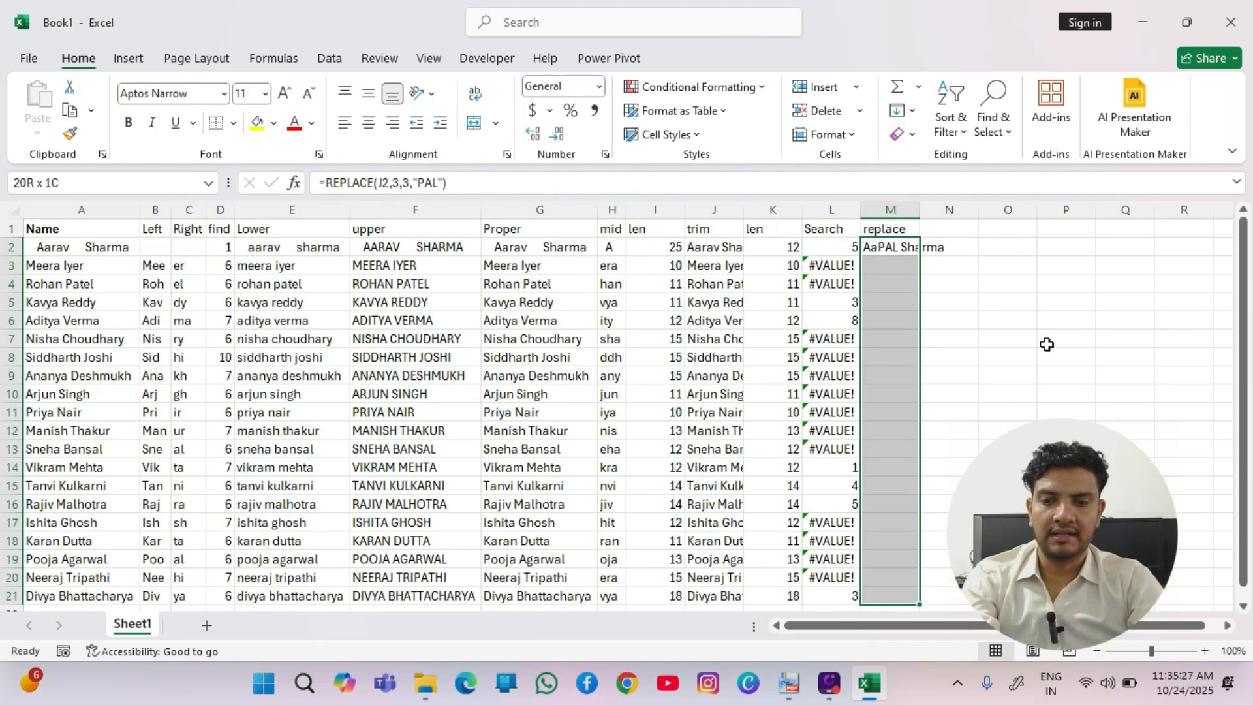
{"action": "key", "text": "F2"}
{"action": "key", "text": "ctrl+Return"}
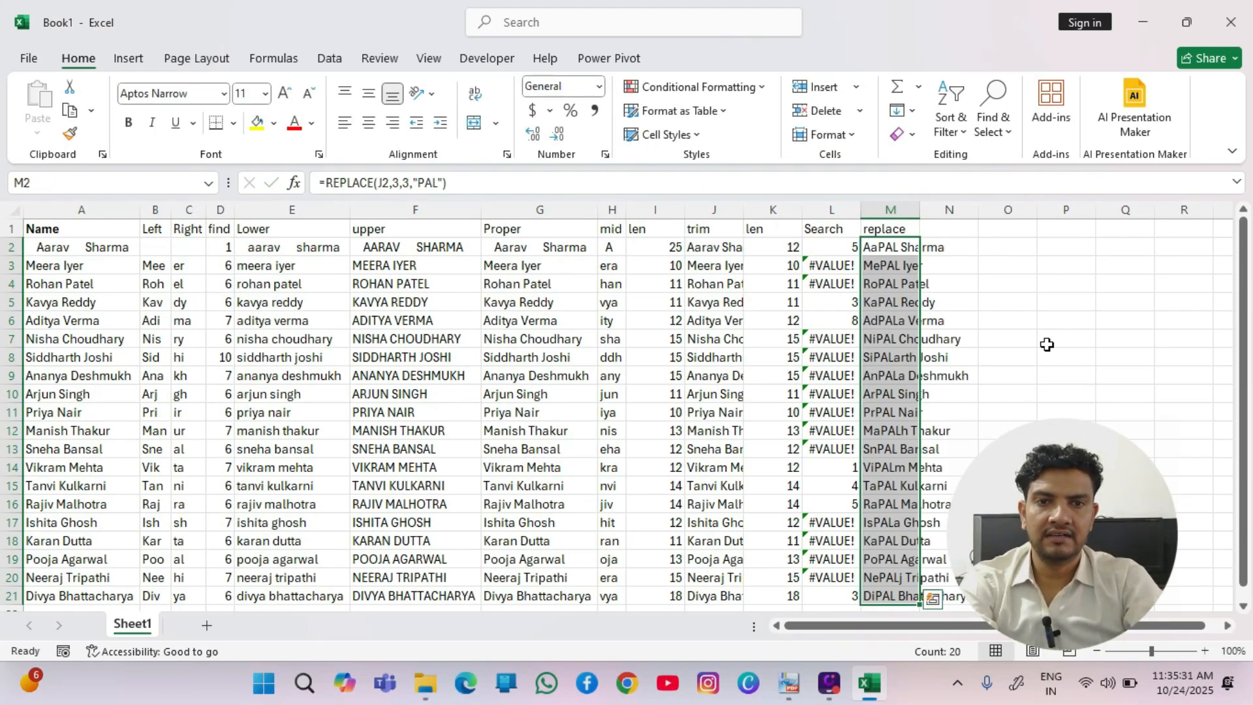
Add the heading "subtitute" in N1.
{"action": "key", "text": "Right"}
{"action": "key", "text": "Right"}
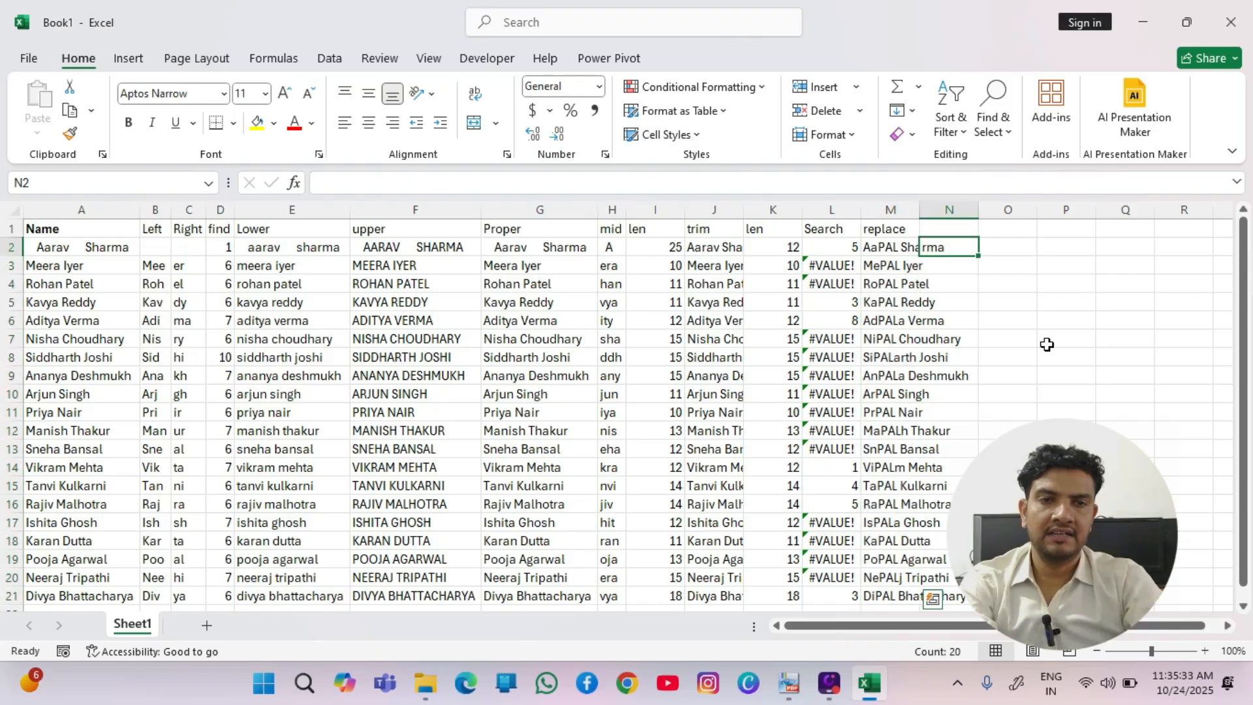
{"action": "key", "text": "Up"}
{"action": "key", "text": "Left"}
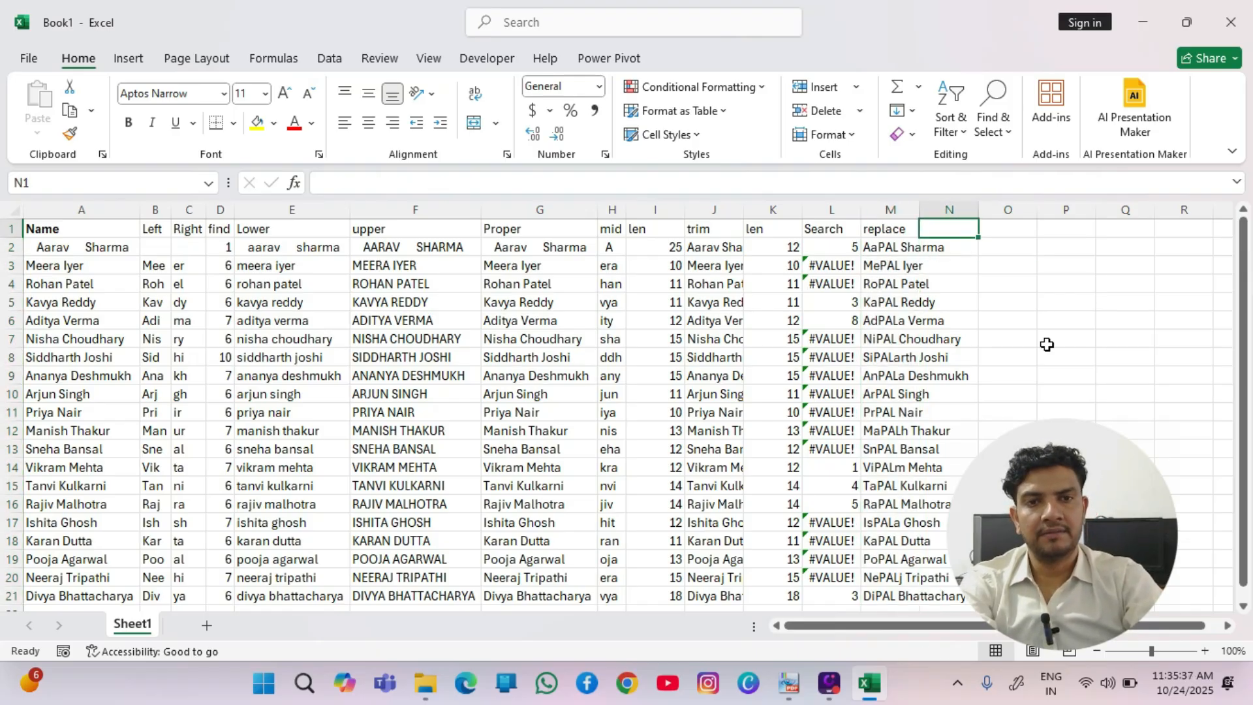
{"action": "type", "text": "subtitu"}
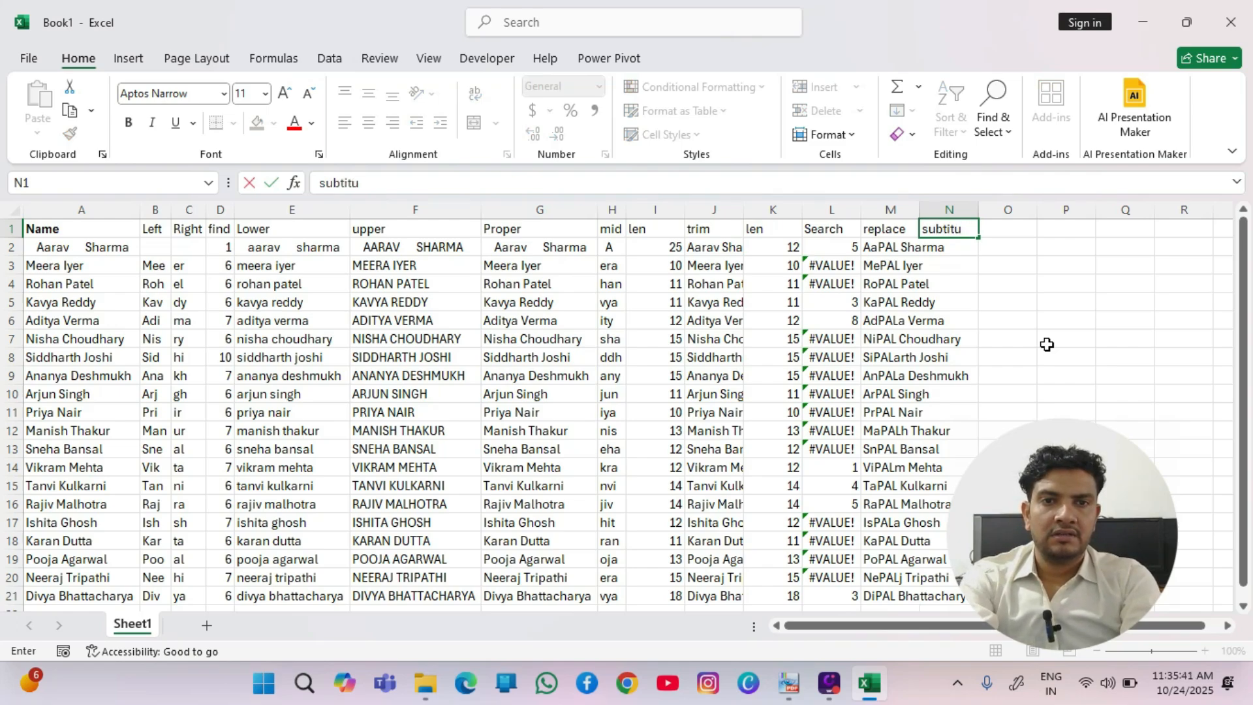
{"action": "type", "text": "te"}
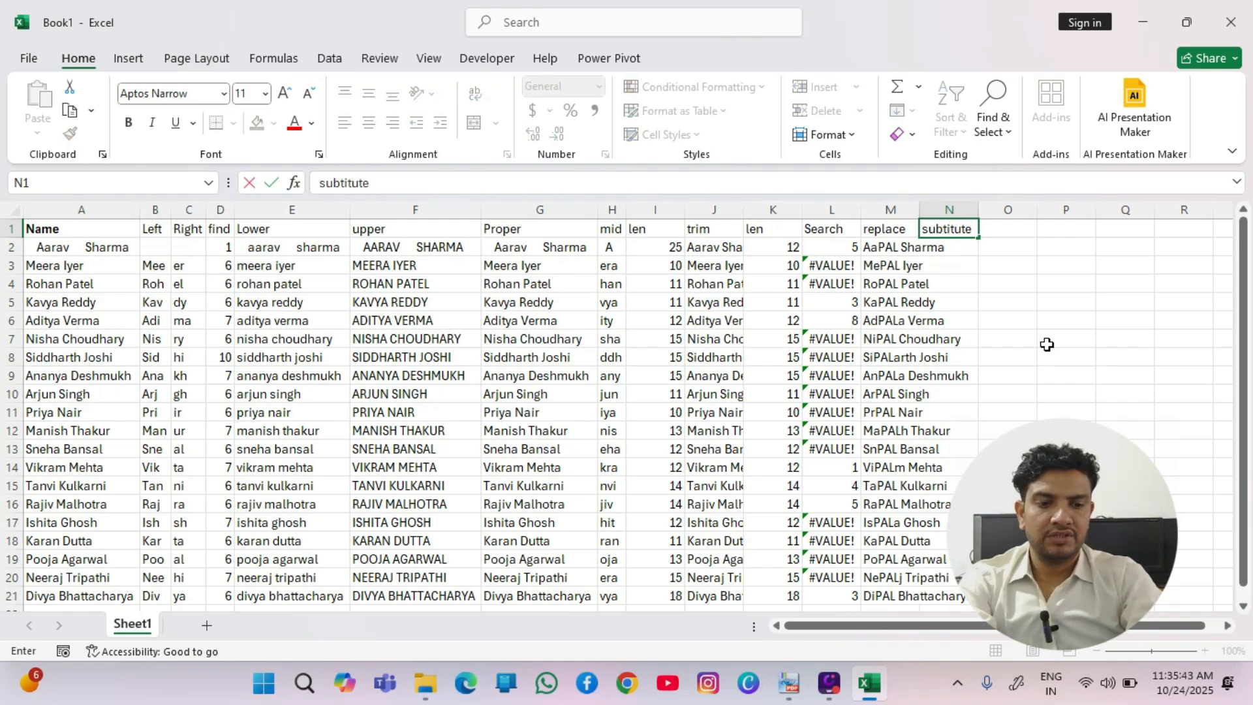
{"action": "key", "text": "Return"}
Enter a SUBSTITUTE formula in N2 that swaps the surname in the trimmed name in J2 for a different surname.
{"action": "type", "text": "=subto"}
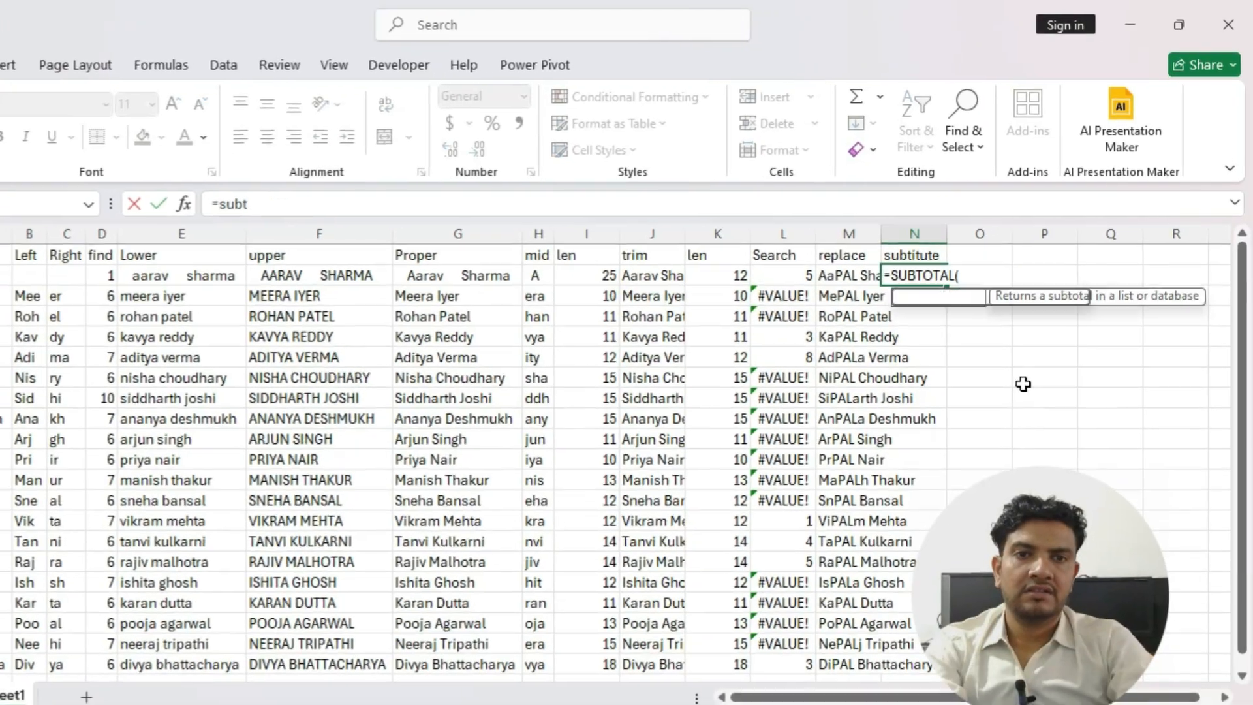
{"action": "key", "text": "BackSpace"}
{"action": "key", "text": "BackSpace"}
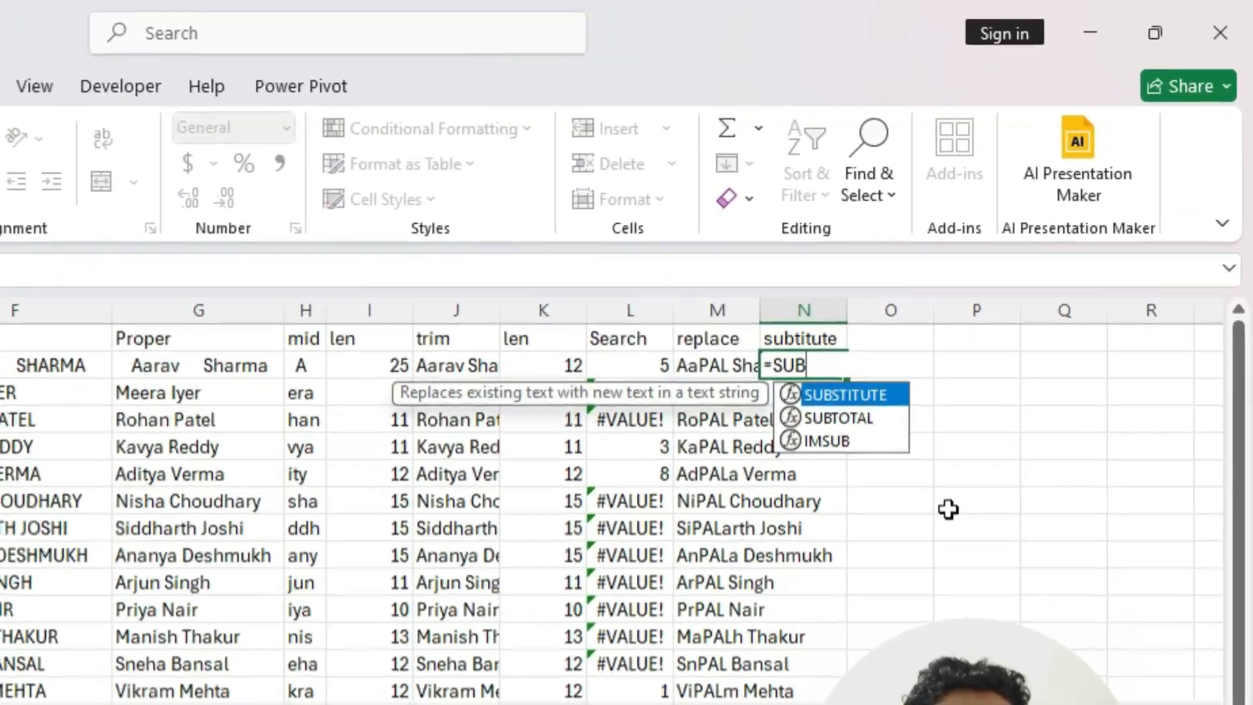
{"action": "key", "text": "Tab"}
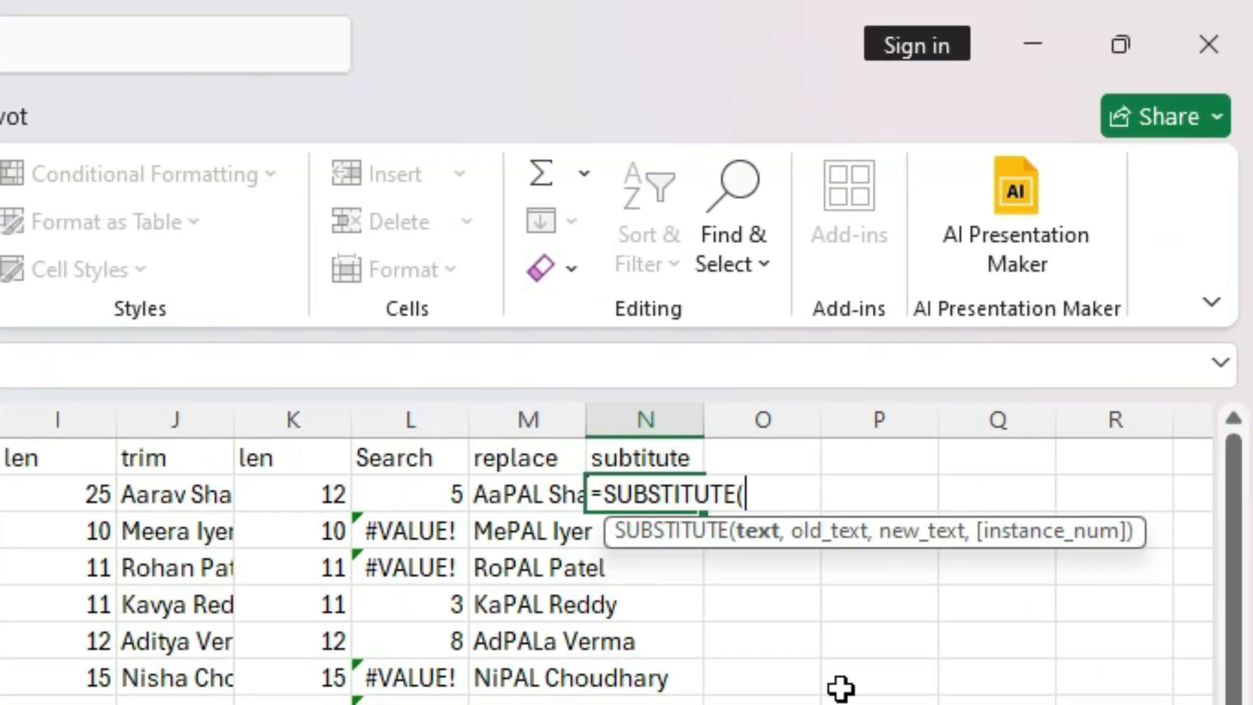
{"action": "key", "text": "Left"}
{"action": "key", "text": "Left"}
{"action": "key", "text": "Left"}
{"action": "key", "text": "Left"}
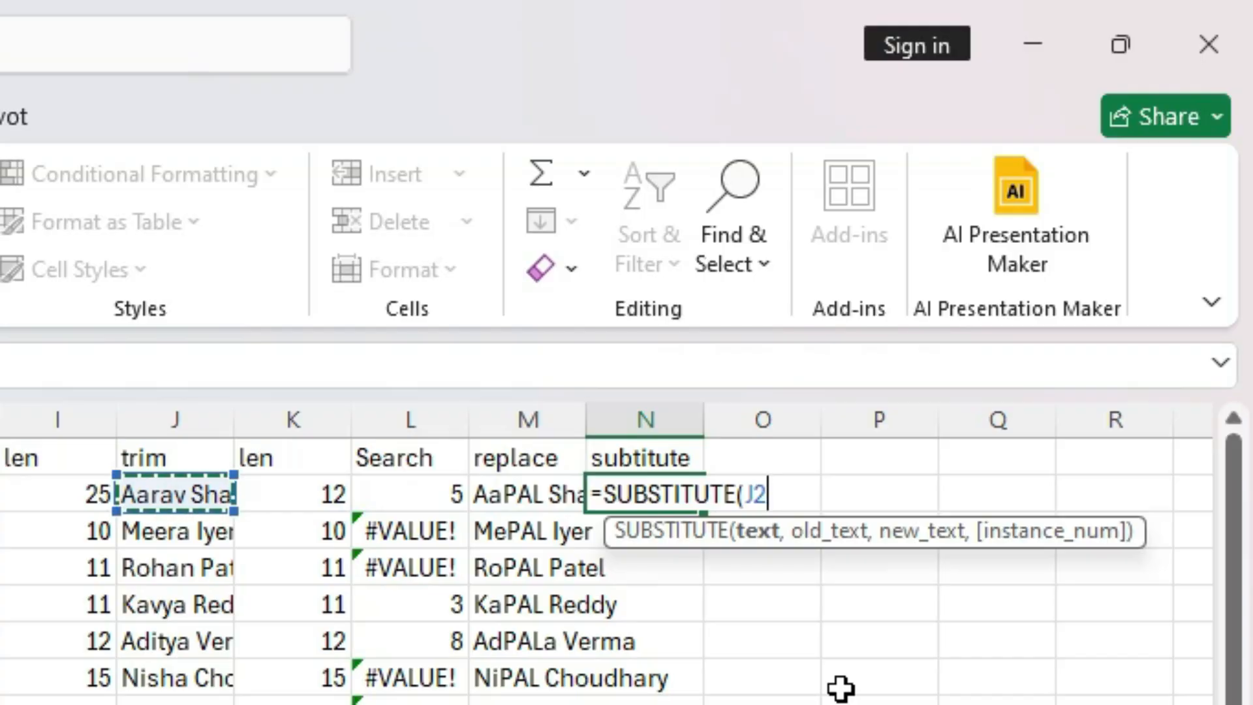
{"action": "type", "text": ","}
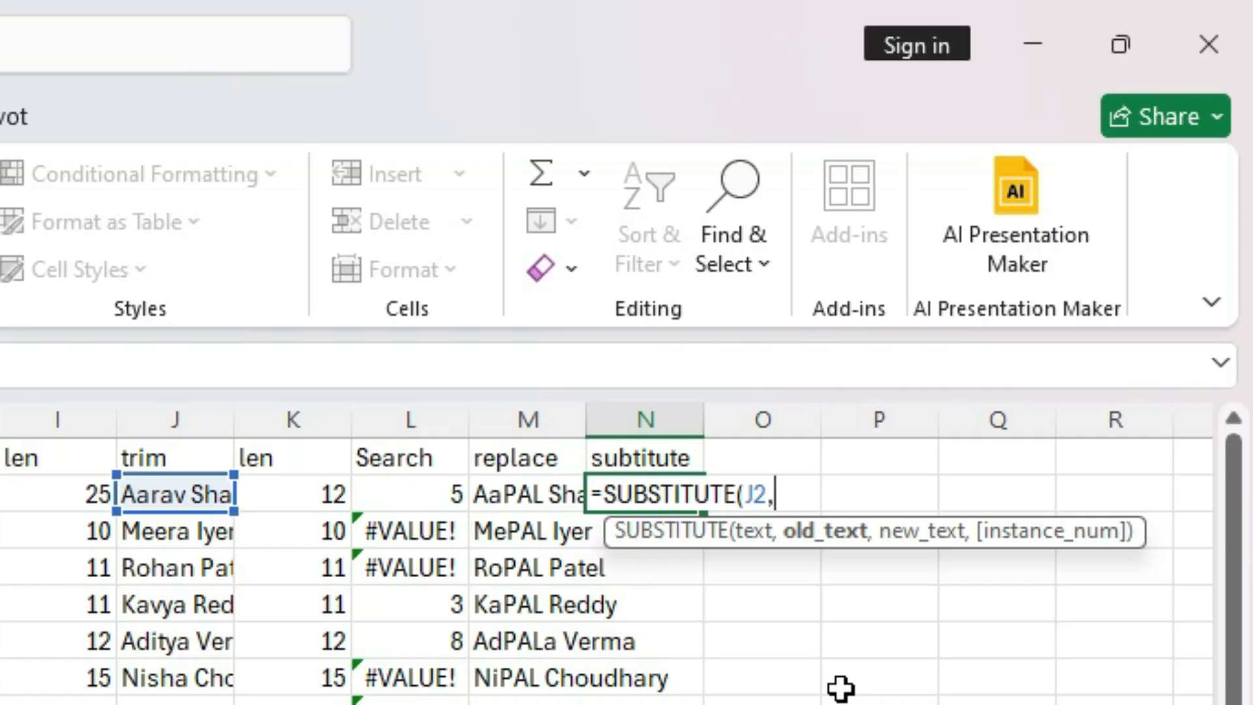
{"action": "type", "text": "\"Sharma"}
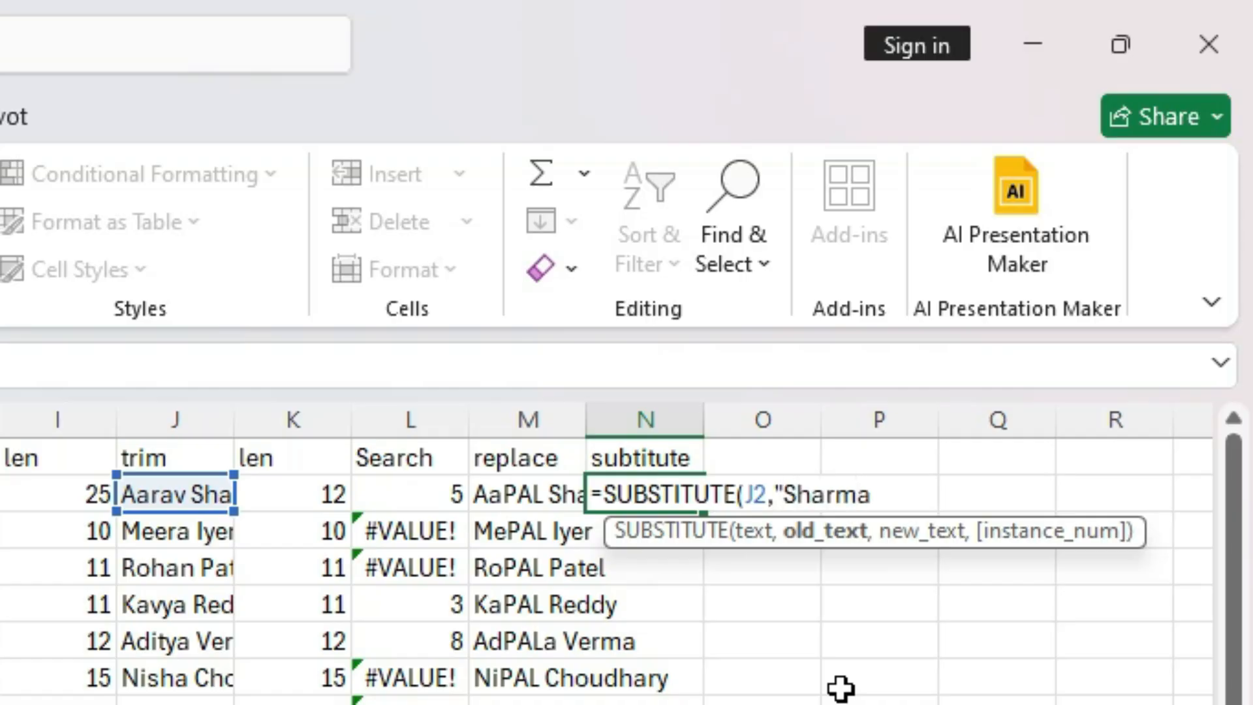
{"action": "type", "text": "\","}
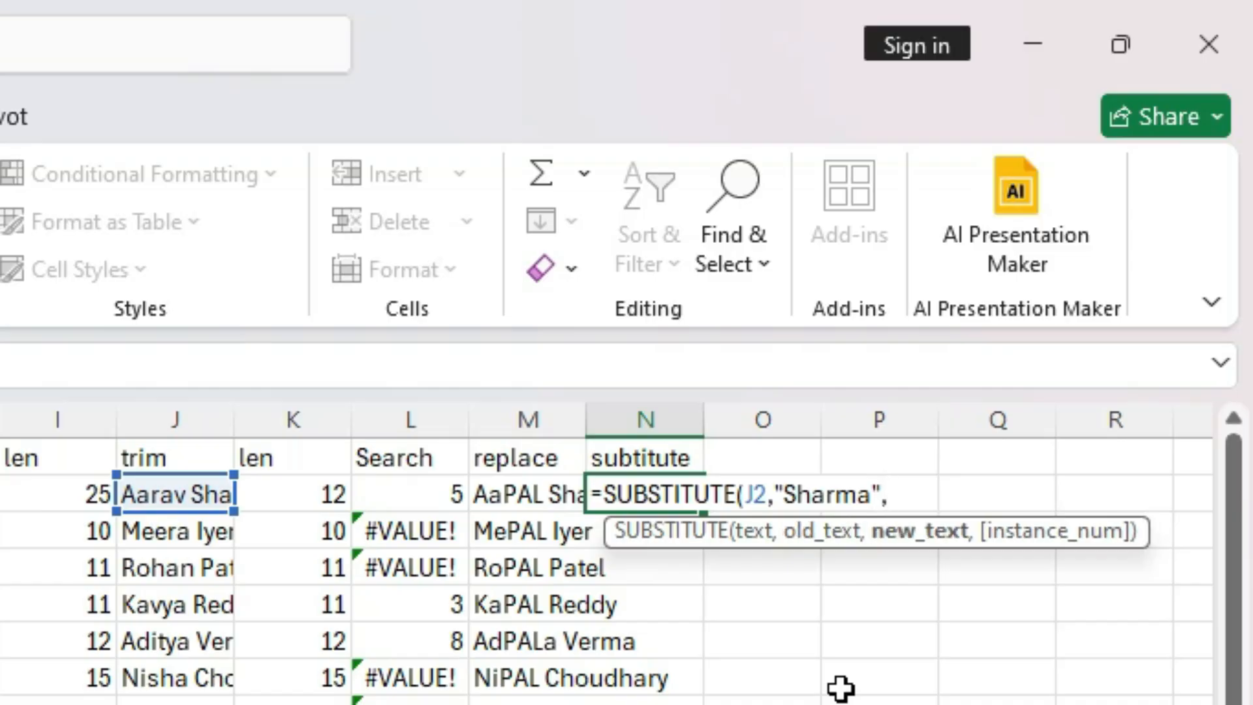
{"action": "type", "text": "\"Gupta\""}
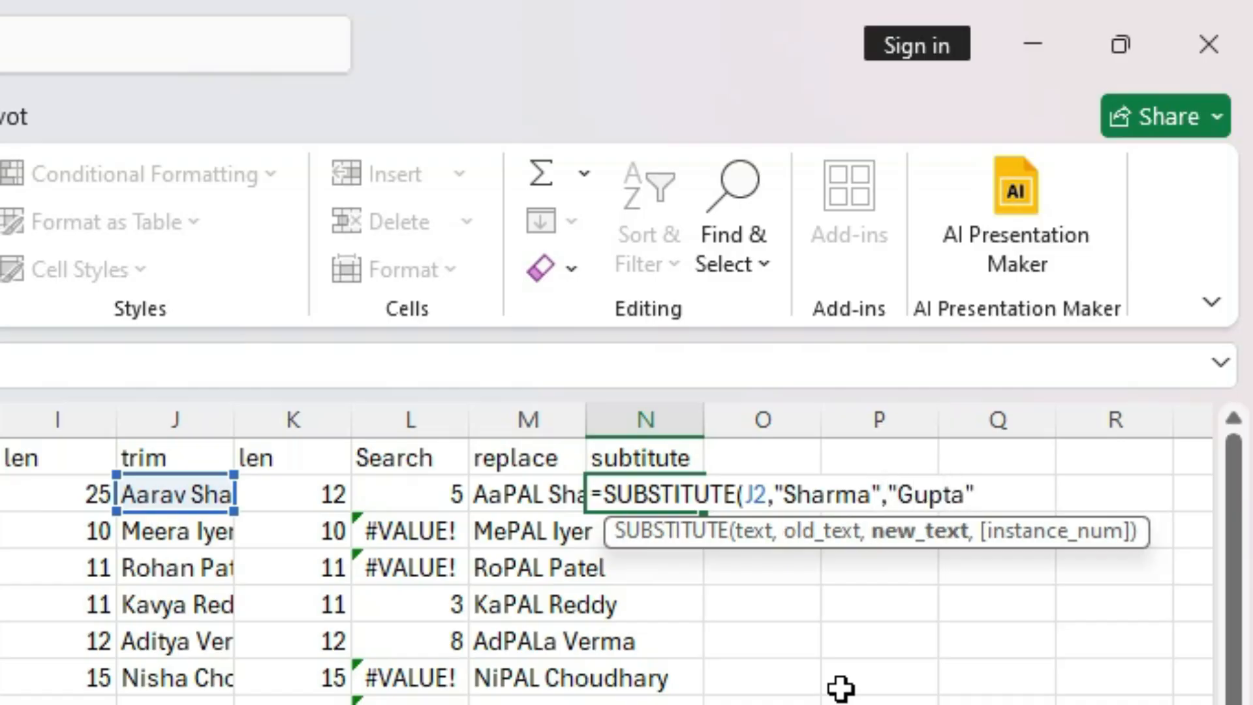
{"action": "type", "text": ")"}
{"action": "key", "text": "Return"}
{"action": "key", "text": "Up"}
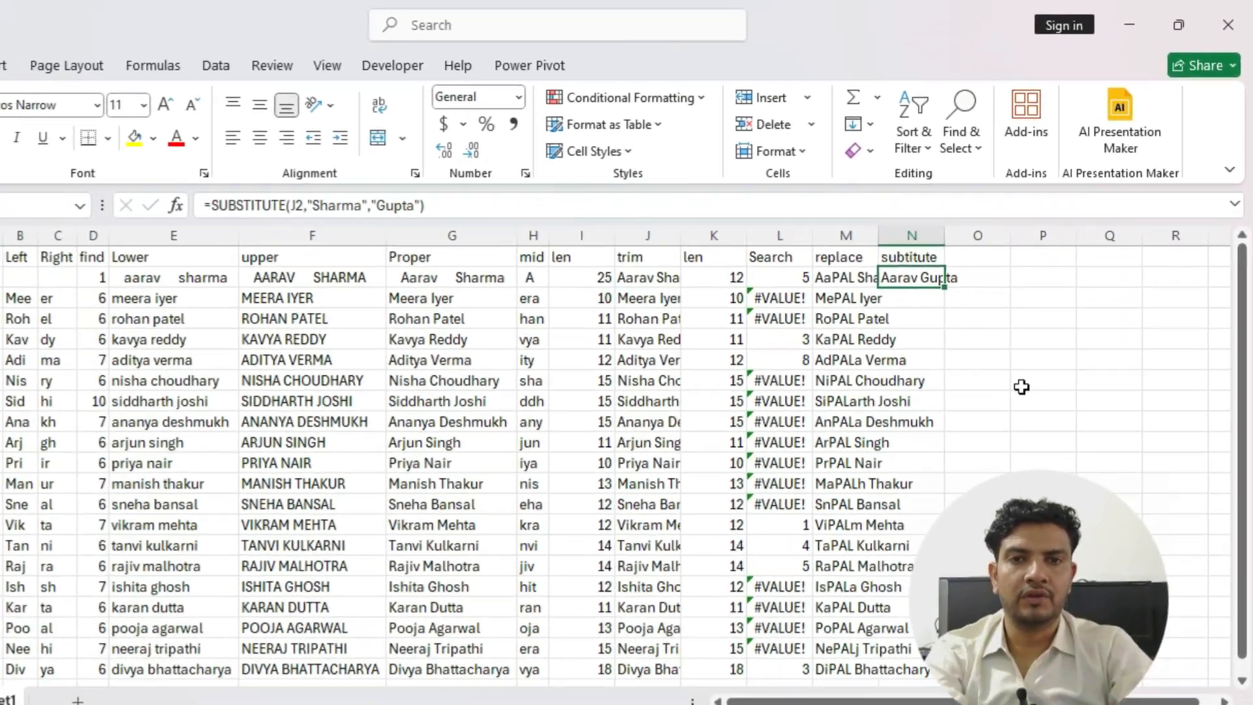
AutoFit the widths of columns I to N, from the first len column to subtitute.
{"action": "key", "text": "Left"}
{"action": "key", "text": "Left"}
{"action": "key", "text": "Right"}
{"action": "key", "text": "Right"}
{"action": "key", "text": "Up"}
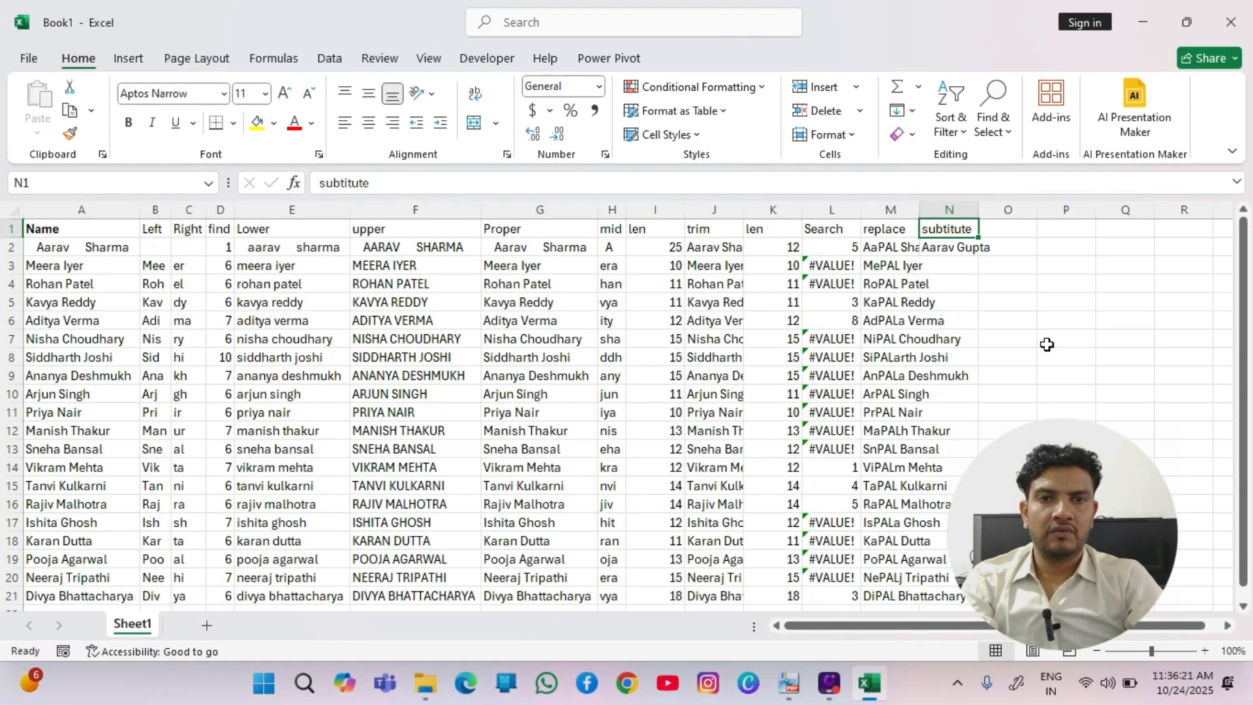
{"action": "key", "text": "shift+Left"}
{"action": "key", "text": "shift+Left"}
{"action": "key", "text": "shift+Left"}
{"action": "key", "text": "shift+Left"}
{"action": "key", "text": "shift+Left"}
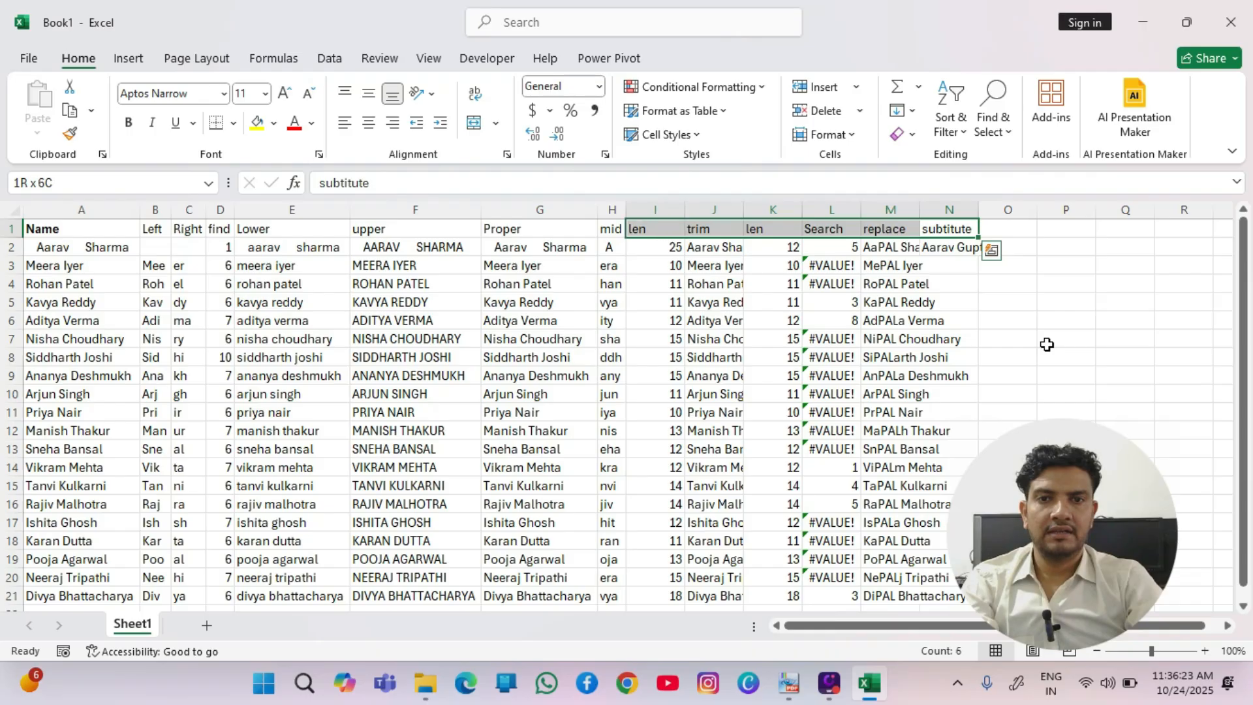
{"action": "key", "text": "shift+Down"}
{"action": "key", "text": "ctrl+shift+Down"}
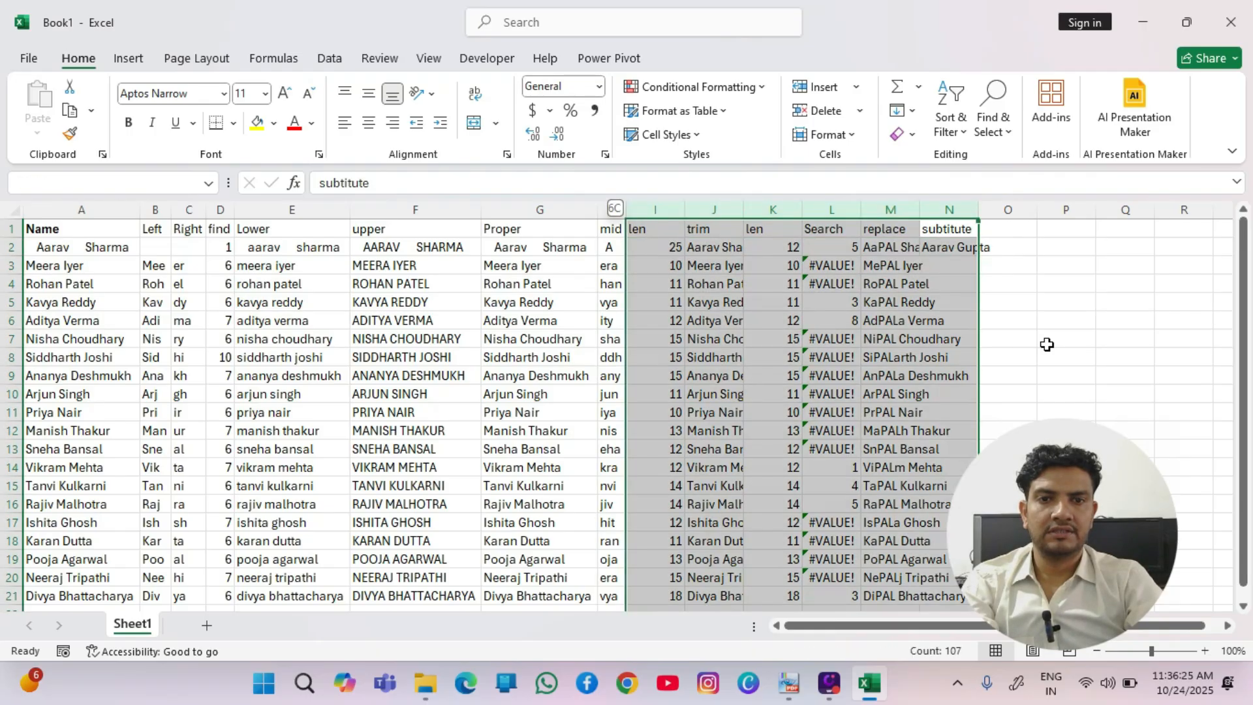
{"action": "key", "text": "alt"}
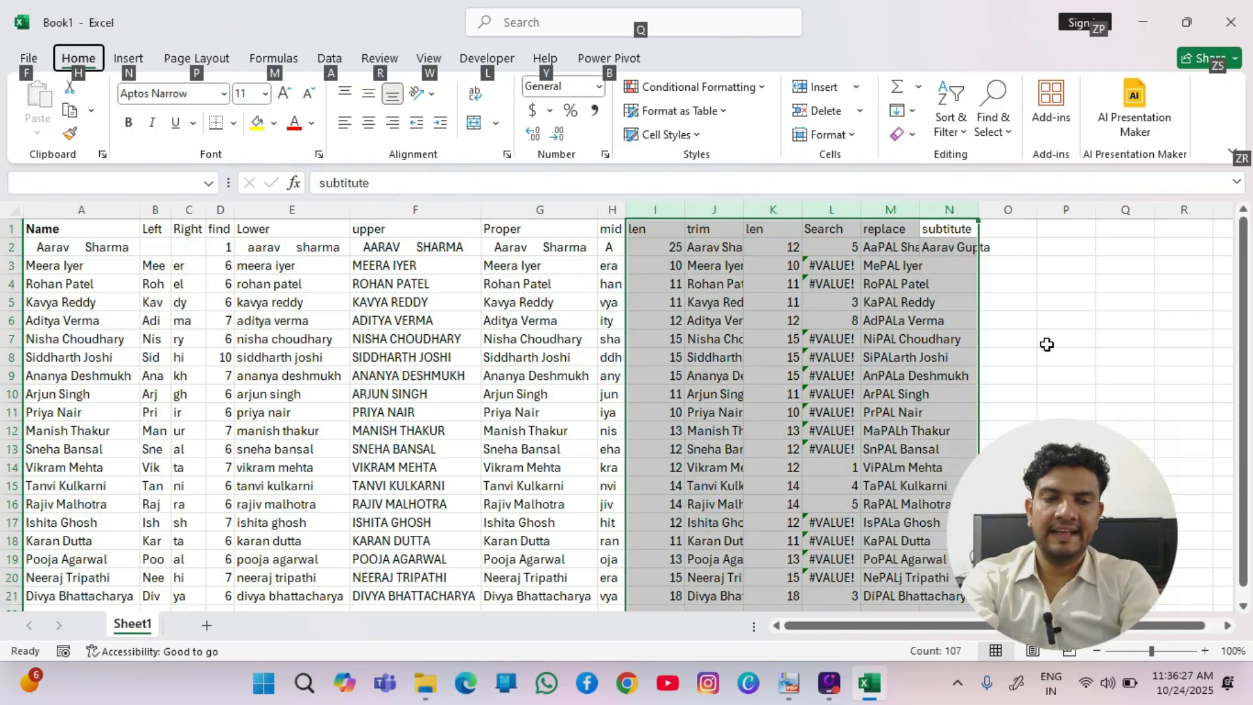
{"action": "key", "text": "h"}
{"action": "key", "text": "o"}
{"action": "key", "text": "i"}
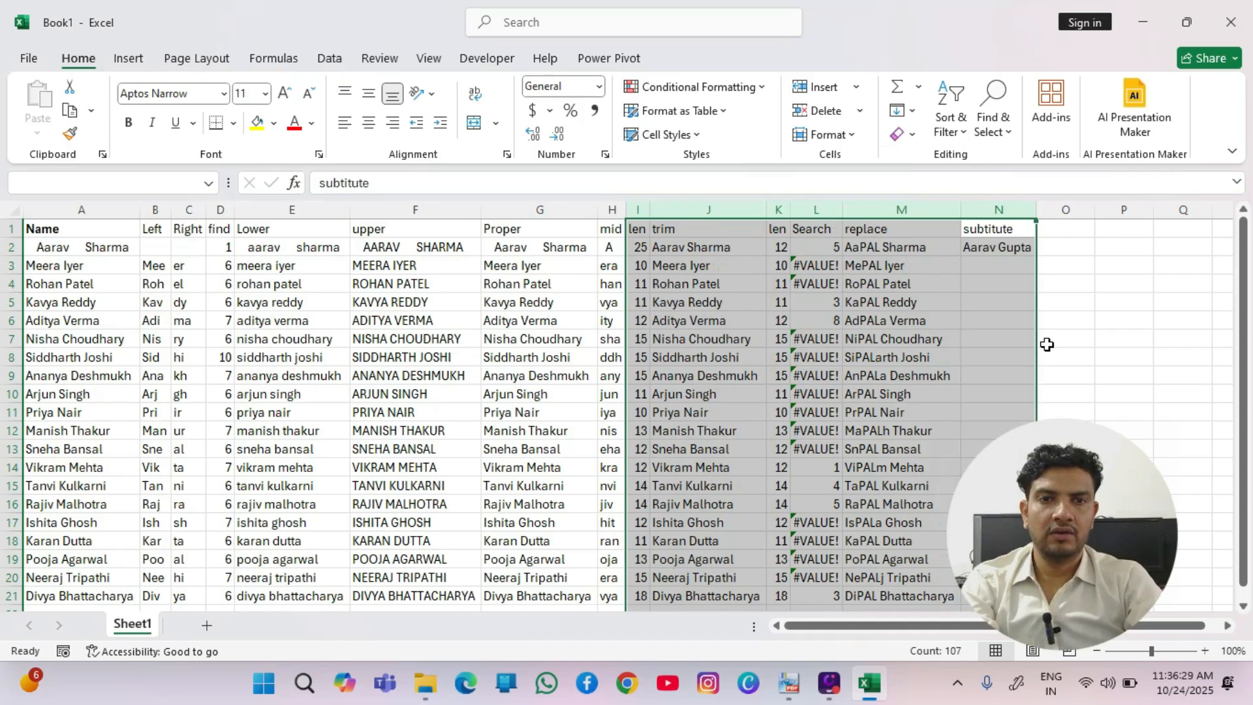
Compare the REPLACE formula in M2 and the SUBSTITUTE formula in N2 with the trimmed name in J2.
{"action": "key", "text": "Down"}
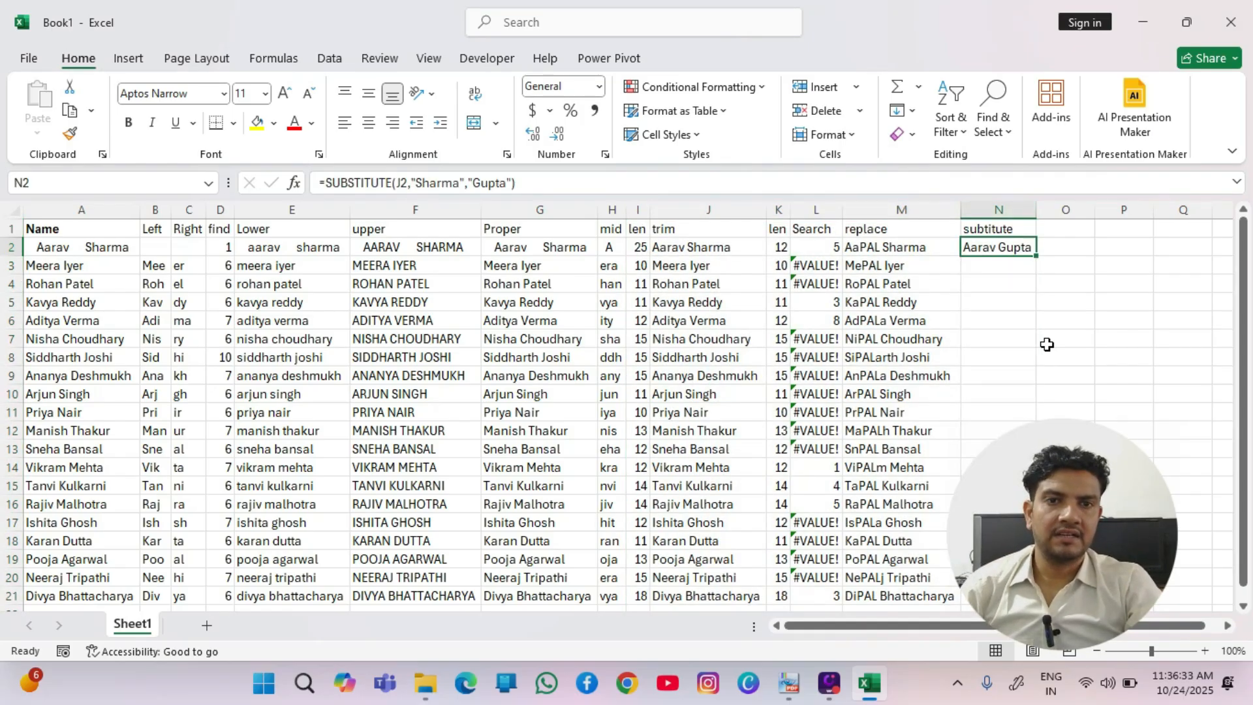
{"action": "key", "text": "Down"}
{"action": "key", "text": "Left"}
{"action": "key", "text": "Up"}
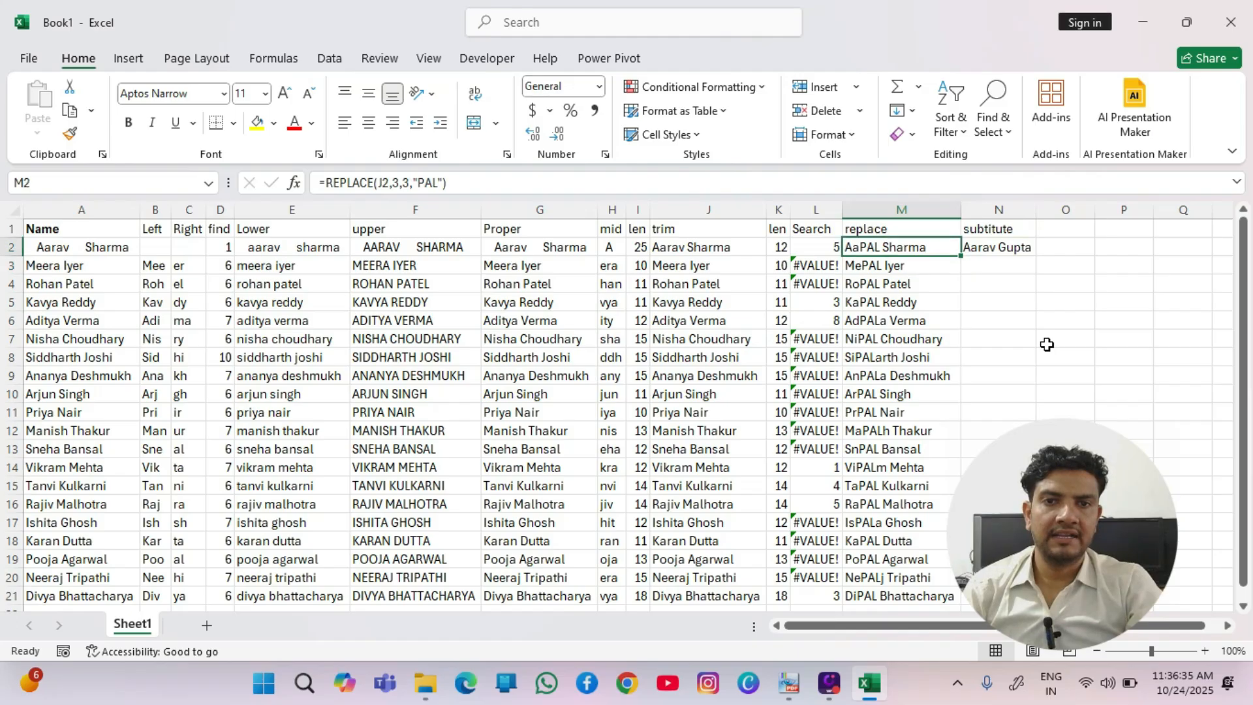
{"action": "key", "text": "Up"}
{"action": "key", "text": "Left"}
{"action": "key", "text": "Left"}
{"action": "key", "text": "Left"}
{"action": "key", "text": "Down"}
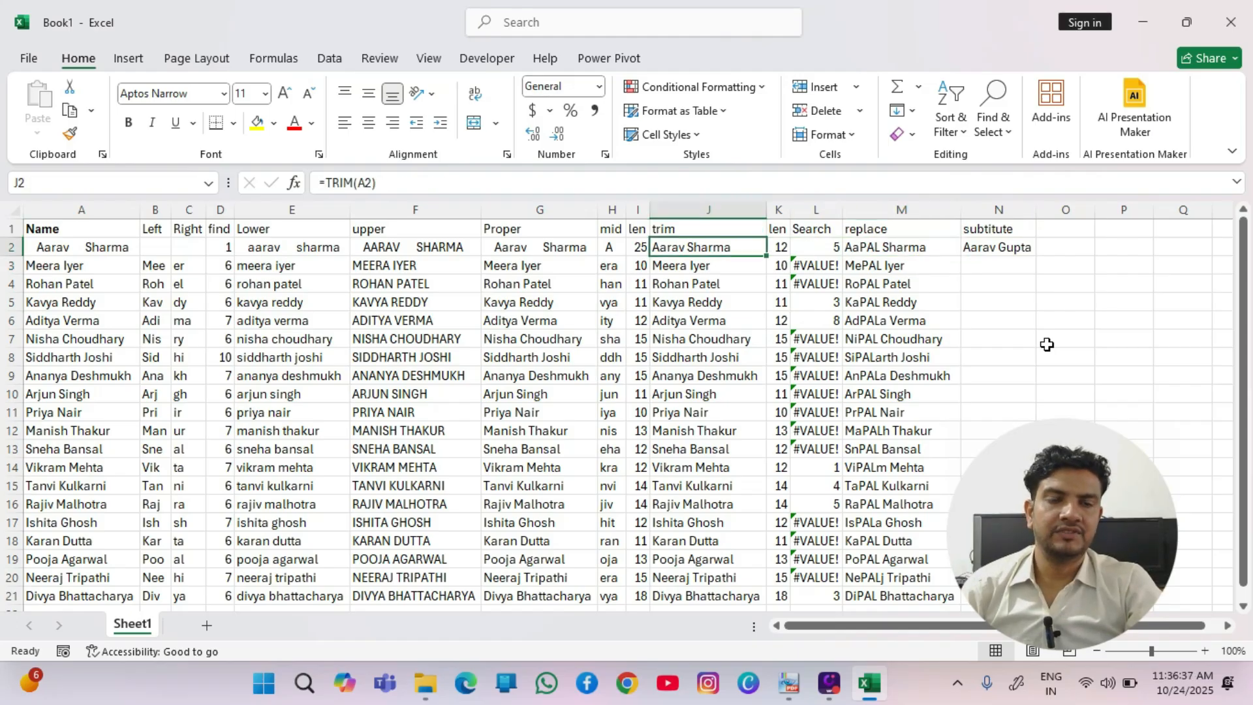
{"action": "key", "text": "Right"}
{"action": "key", "text": "Right"}
{"action": "key", "text": "Right"}
{"action": "key", "text": "Right"}
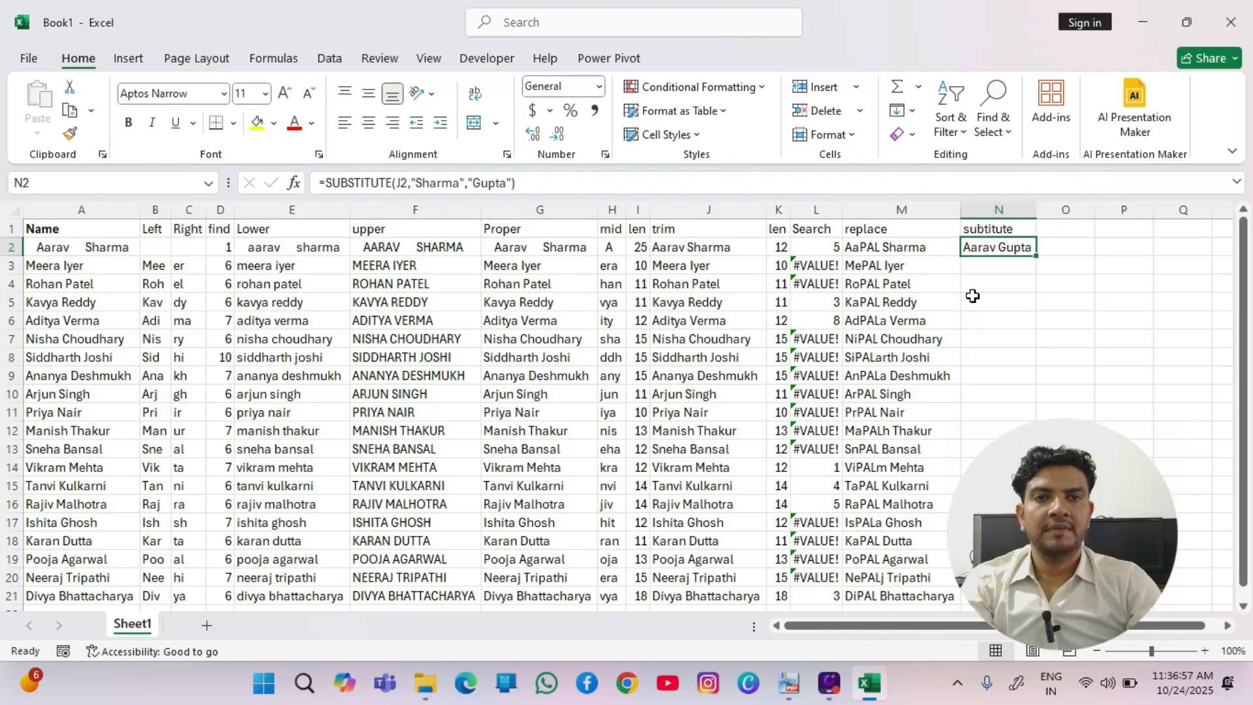
Fill the SUBSTITUTE formula from N2 down through N21.
{"action": "key", "text": "Up"}
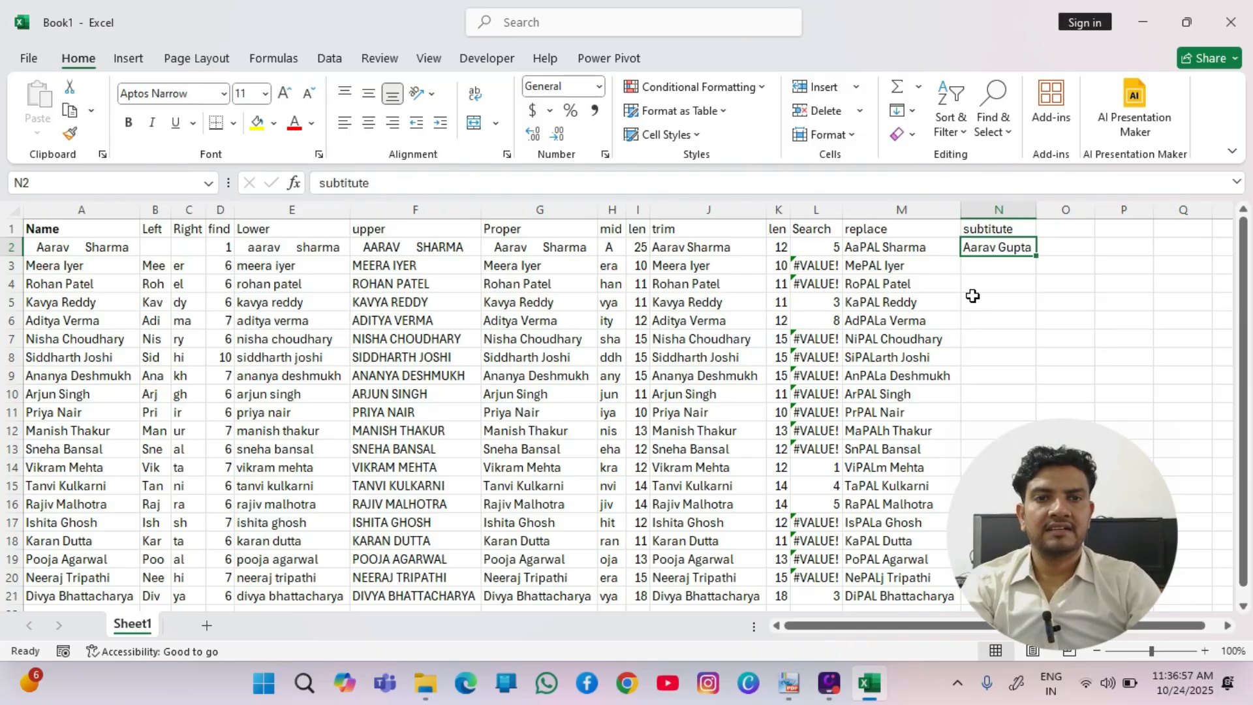
{"action": "key", "text": "Down"}
{"action": "key", "text": "shift+Down"}
{"action": "key", "text": "shift+Down"}
{"action": "key", "text": "shift+Down"}
{"action": "key", "text": "shift+Down"}
{"action": "key", "text": "shift+Down"}
{"action": "key", "text": "shift+Down"}
{"action": "key", "text": "shift+Down"}
{"action": "key", "text": "shift+Down"}
{"action": "key", "text": "shift+Down"}
{"action": "key", "text": "shift+Down"}
{"action": "key", "text": "shift+Down"}
{"action": "key", "text": "shift+Down"}
{"action": "key", "text": "shift+Down"}
{"action": "key", "text": "shift+Down"}
{"action": "key", "text": "shift+Down"}
{"action": "key", "text": "shift+Down"}
{"action": "key", "text": "shift+Down"}
{"action": "key", "text": "shift+Down"}
{"action": "key", "text": "shift+Down"}
{"action": "key", "text": "shift+Down"}
{"action": "key", "text": "shift+Down"}
{"action": "key", "text": "shift+Down"}
{"action": "key", "text": "shift+Down"}
{"action": "key", "text": "shift+Down"}
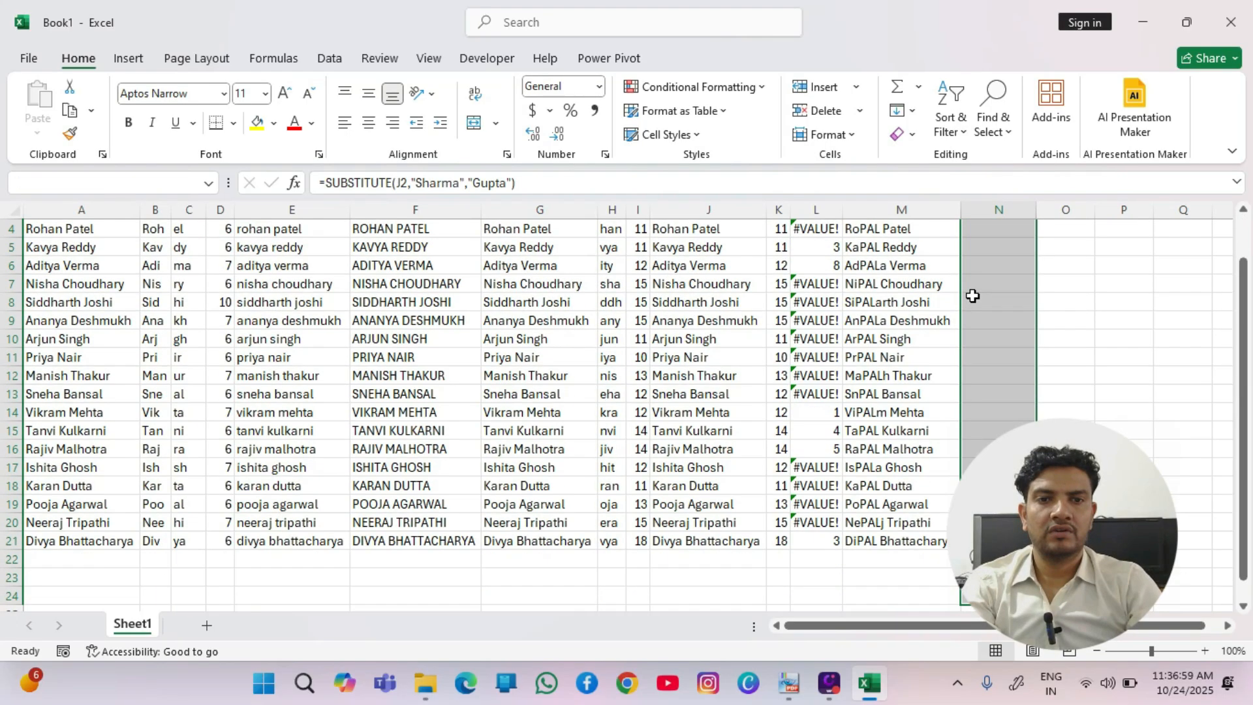
{"action": "key", "text": "shift+Up"}
{"action": "key", "text": "shift+Up"}
{"action": "key", "text": "shift+Up"}
{"action": "key", "text": "shift+Up"}
{"action": "key", "text": "shift+Up"}
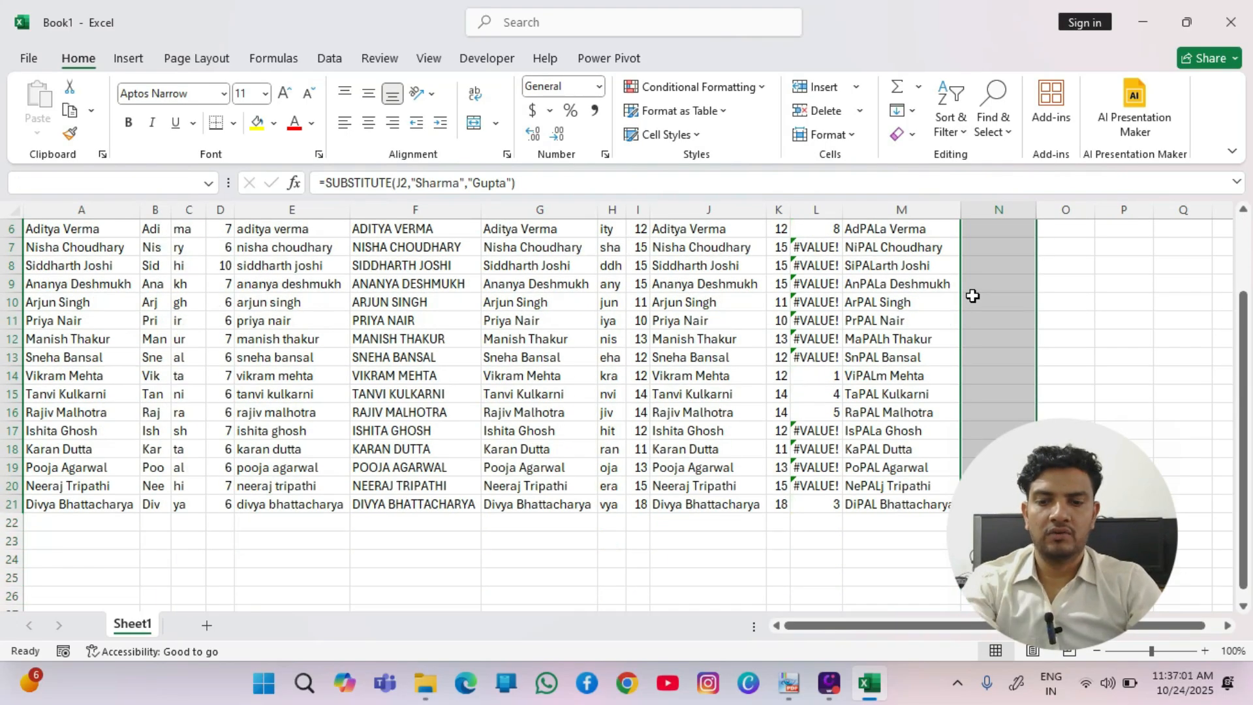
{"action": "key", "text": "F2"}
{"action": "key", "text": "ctrl+Return"}
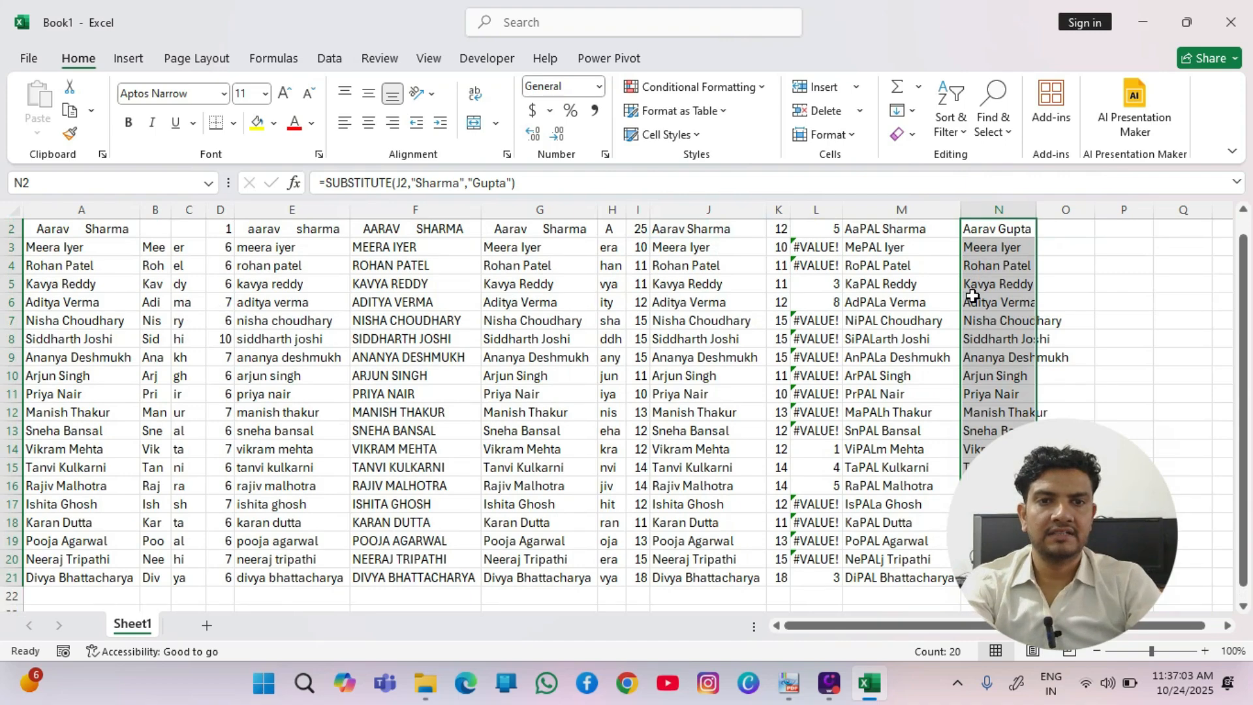
Add the heading "concat" in O2.
{"action": "key", "text": "Right"}
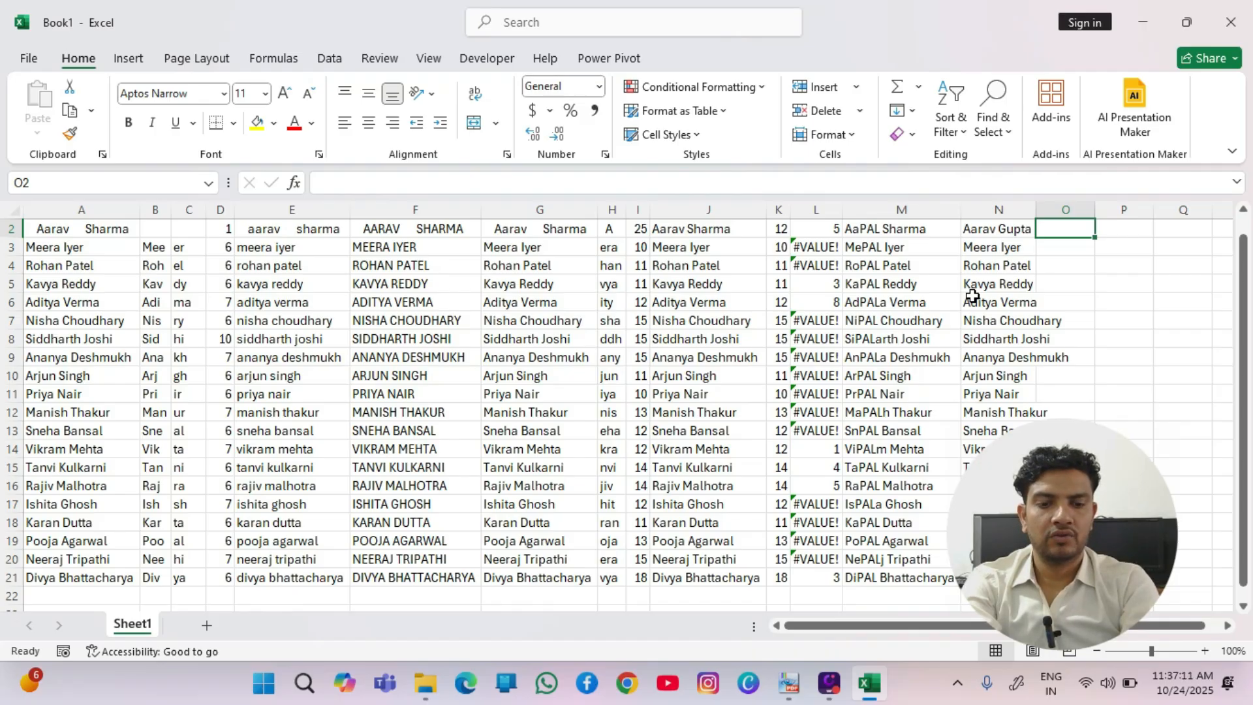
{"action": "type", "text": "conta"}
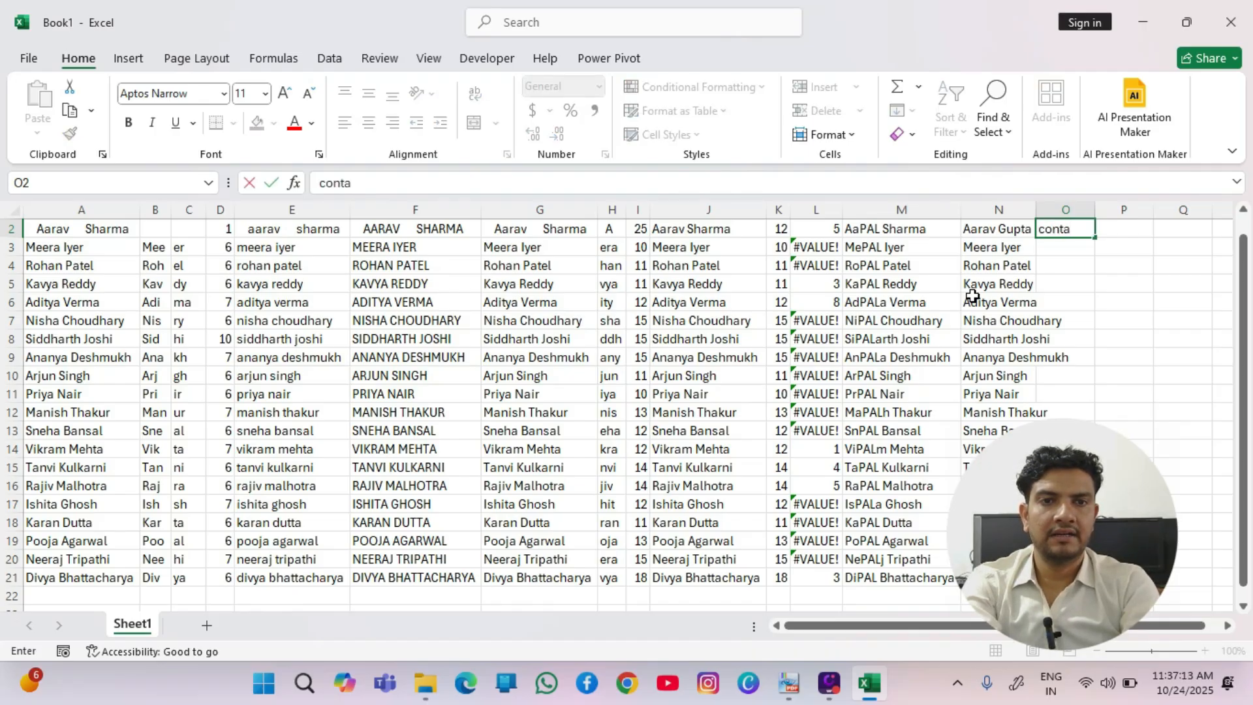
{"action": "type", "text": "cat"}
{"action": "key", "text": "Return"}
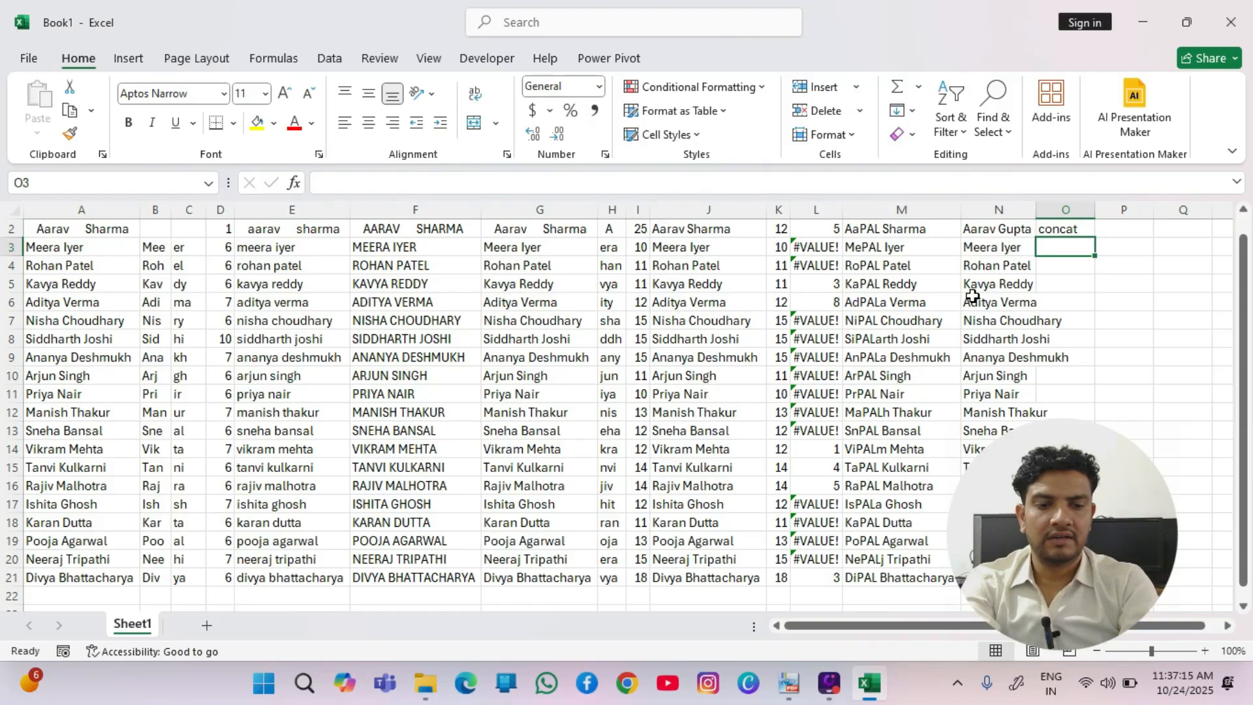
Enter a CONCAT formula in O3 that joins the range A3:G3.
{"action": "type", "text": "=conc"}
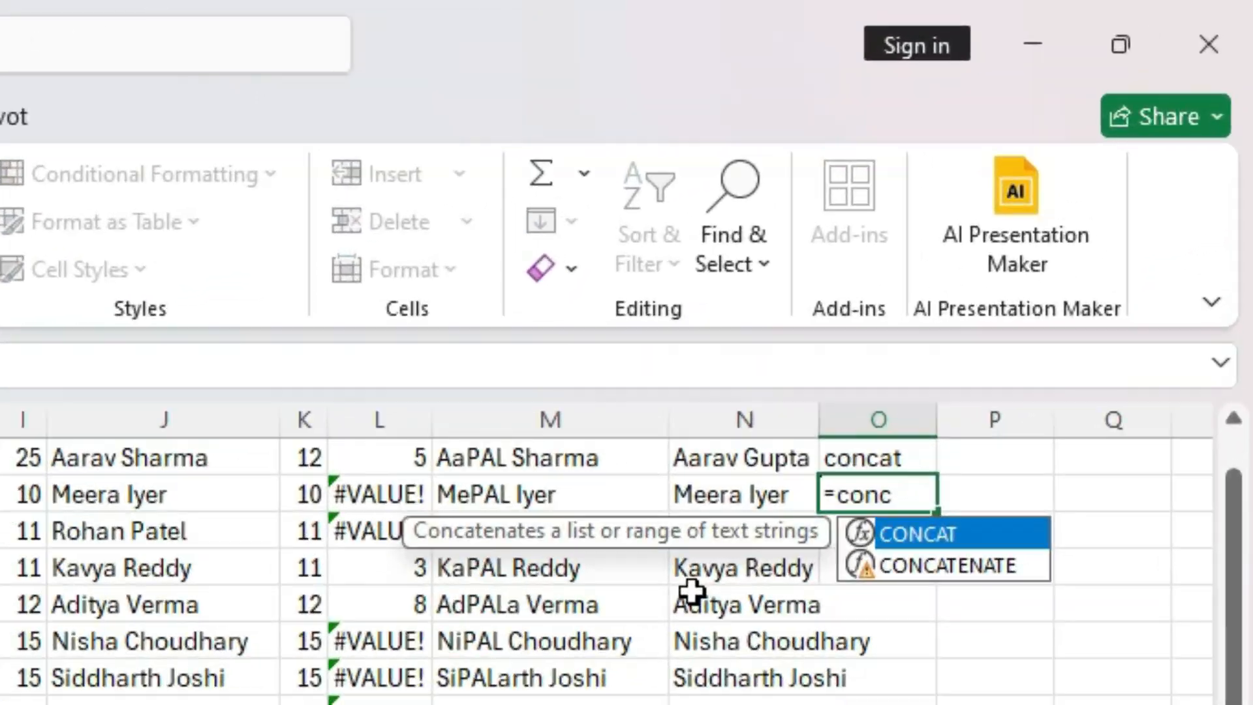
{"action": "key", "text": "Tab"}
{"action": "key", "text": "Left"}
{"action": "key", "text": "Left"}
{"action": "key", "text": "Left"}
{"action": "key", "text": "Left"}
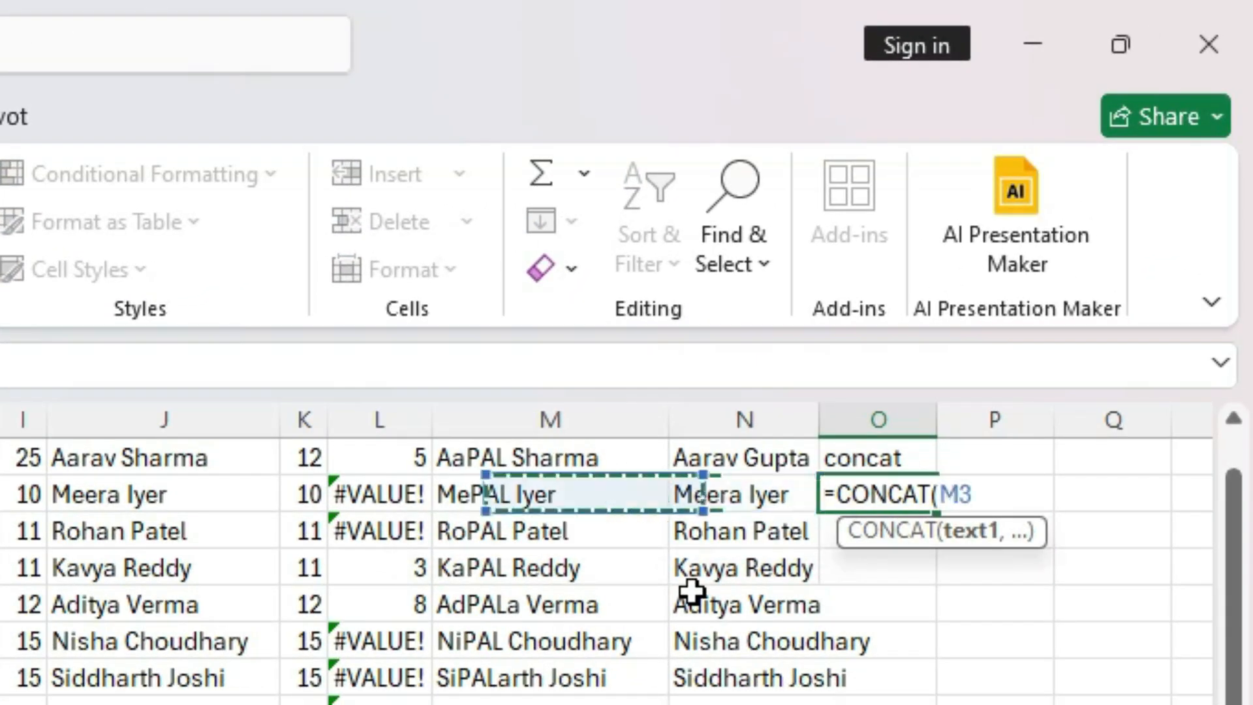
{"action": "key", "text": "Left"}
{"action": "key", "text": "Left"}
{"action": "key", "text": "Left"}
{"action": "key", "text": "Left"}
{"action": "key", "text": "Left"}
{"action": "key", "text": "Left"}
{"action": "key", "text": "Left"}
{"action": "key", "text": "Left"}
{"action": "key", "text": "Left"}
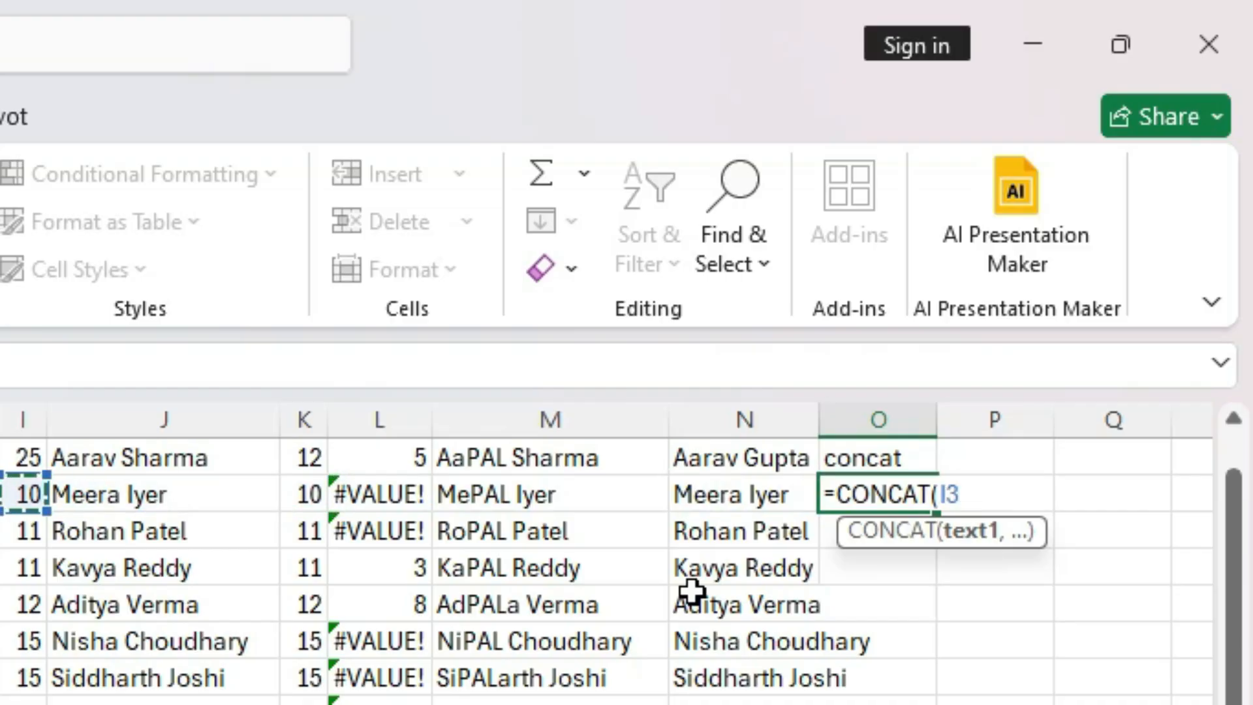
{"action": "key", "text": "Left"}
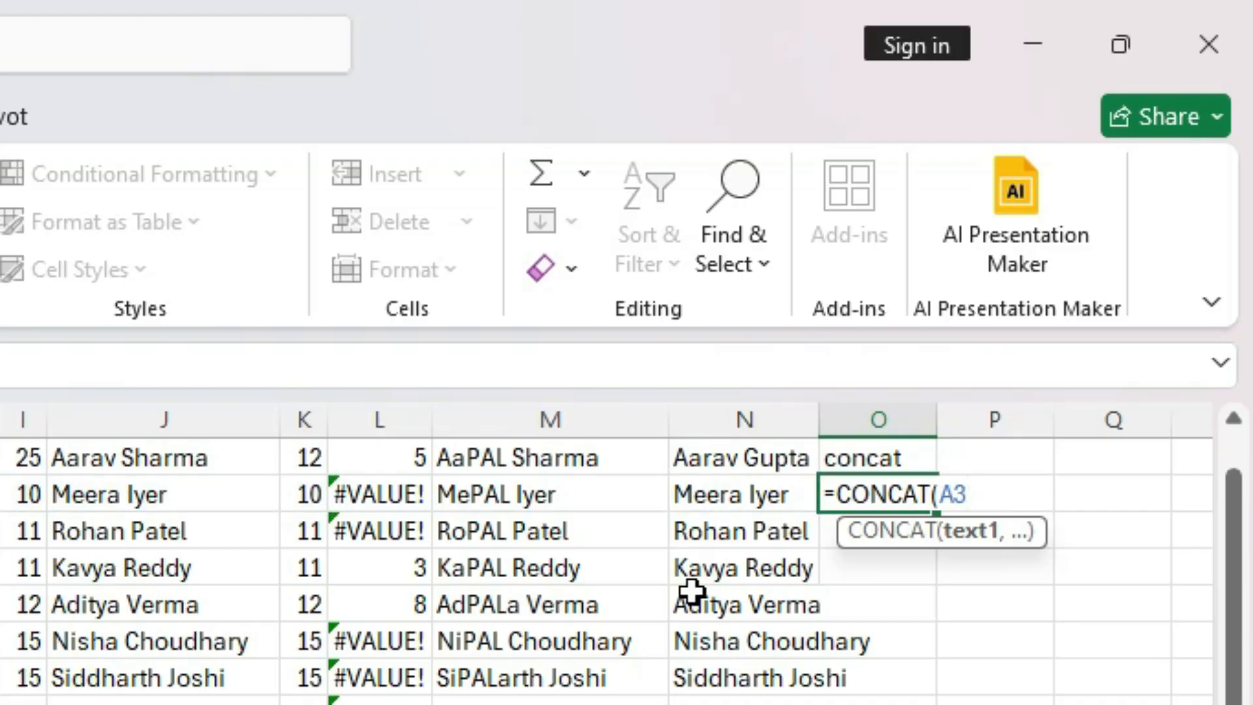
{"action": "key", "text": "shift+Right"}
{"action": "key", "text": "shift+Right"}
{"action": "key", "text": "shift+Right"}
{"action": "key", "text": "shift+Right"}
{"action": "key", "text": "shift+Right"}
{"action": "key", "text": "shift+Right"}
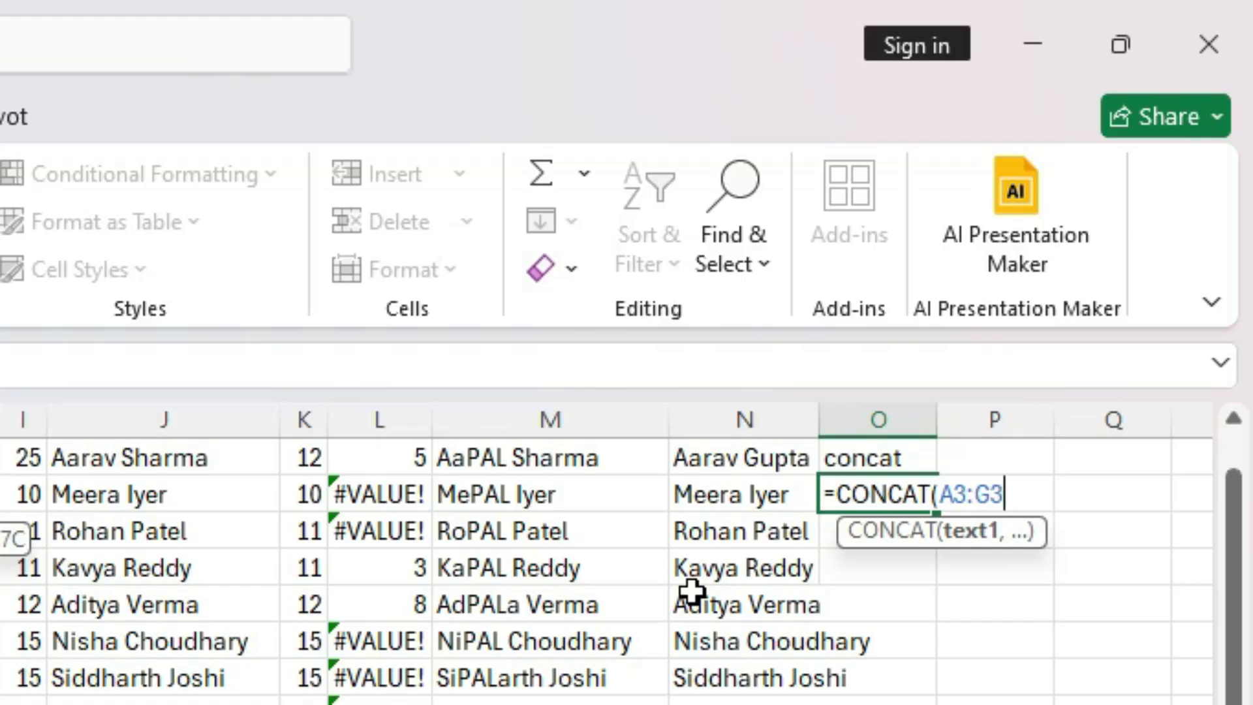
{"action": "type", "text": ")"}
{"action": "key", "text": "Return"}
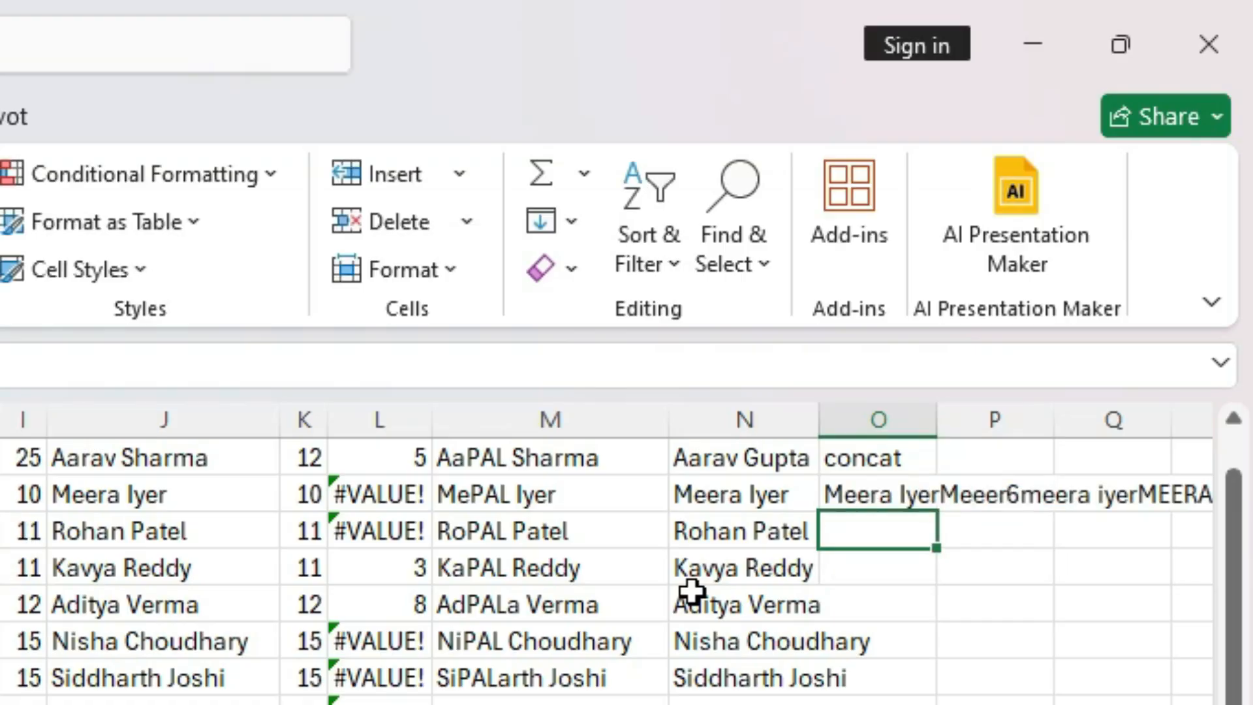
{"action": "key", "text": "Up"}
{"action": "key", "text": "Right"}
{"action": "key", "text": "Left"}
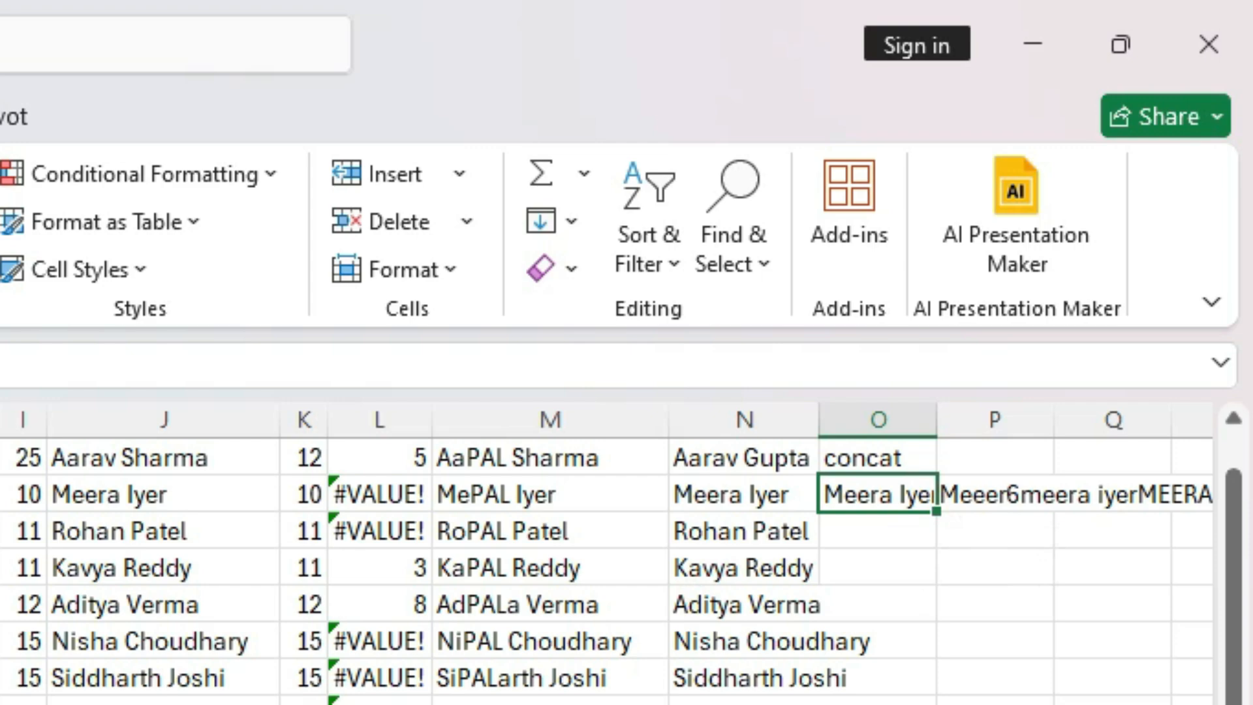
Replace the formula in O3 with =CONCAT(A3,B3) to join only the name and its left characters.
{"action": "scroll", "coordinate": [608, 553], "scroll_direction": "right", "scroll_amount": 1}
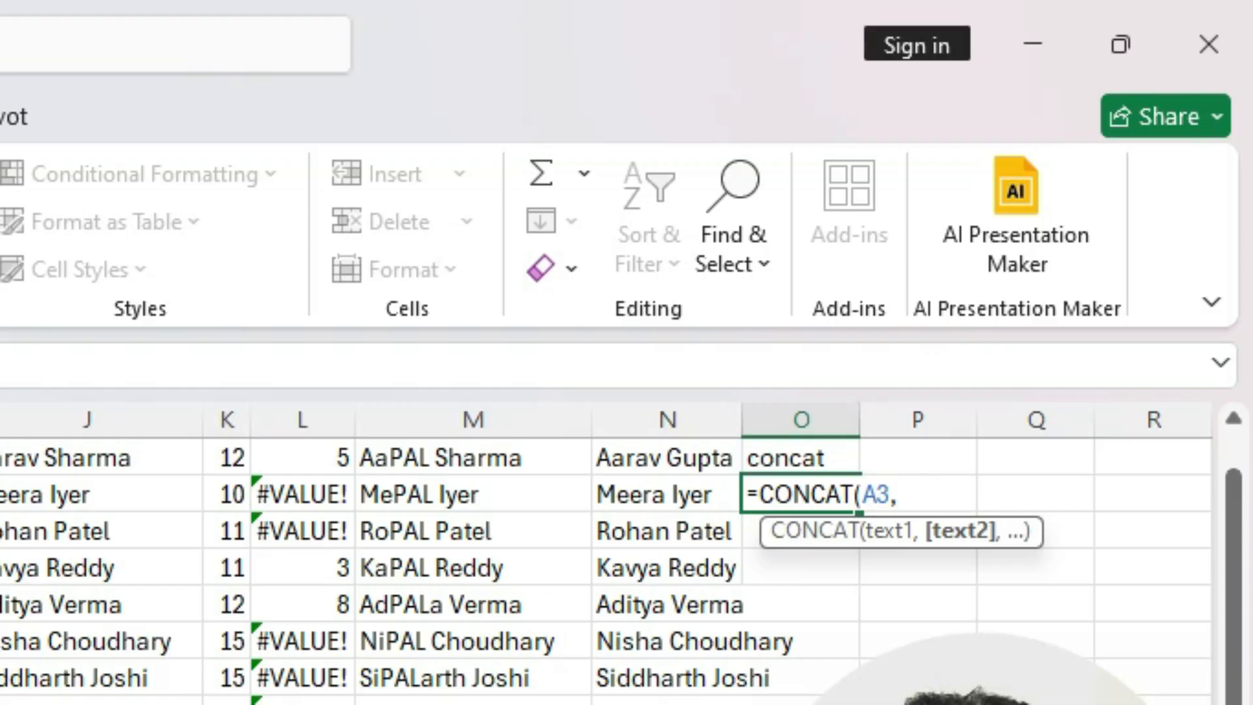
{"action": "type", "text": "B3)"}
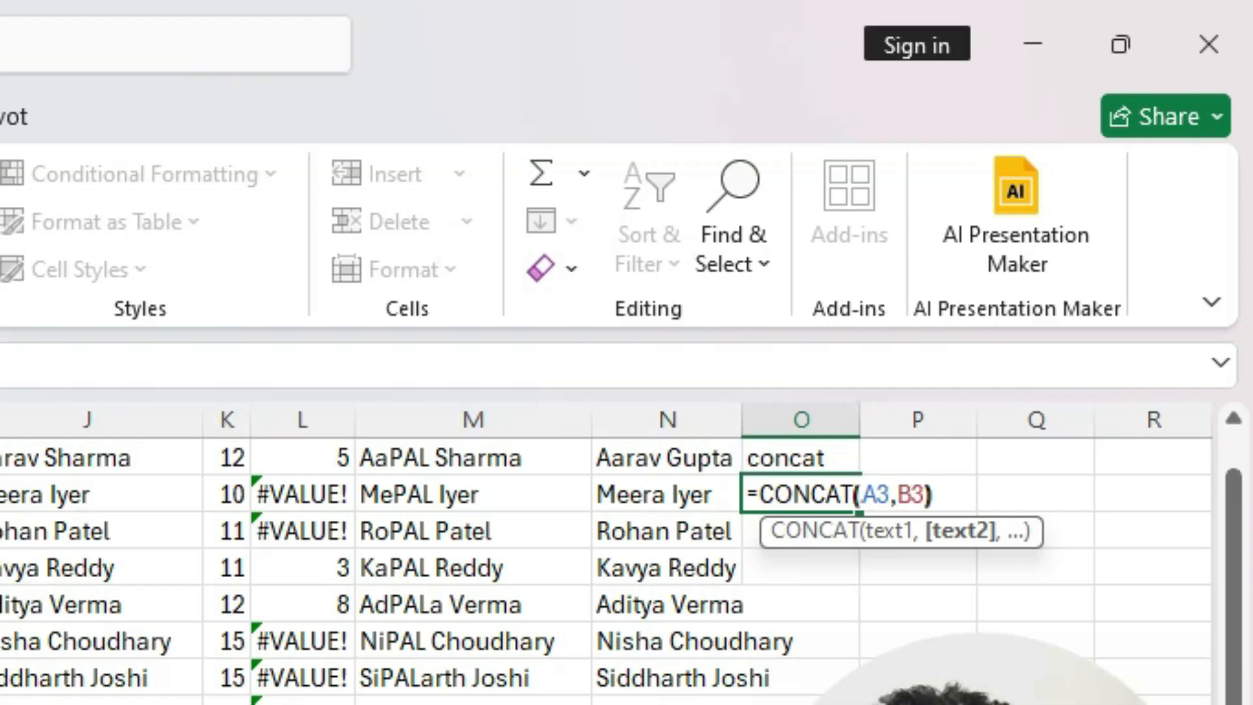
{"action": "key", "text": "Return"}
{"action": "key", "text": "Up"}
{"action": "key", "text": "Right"}
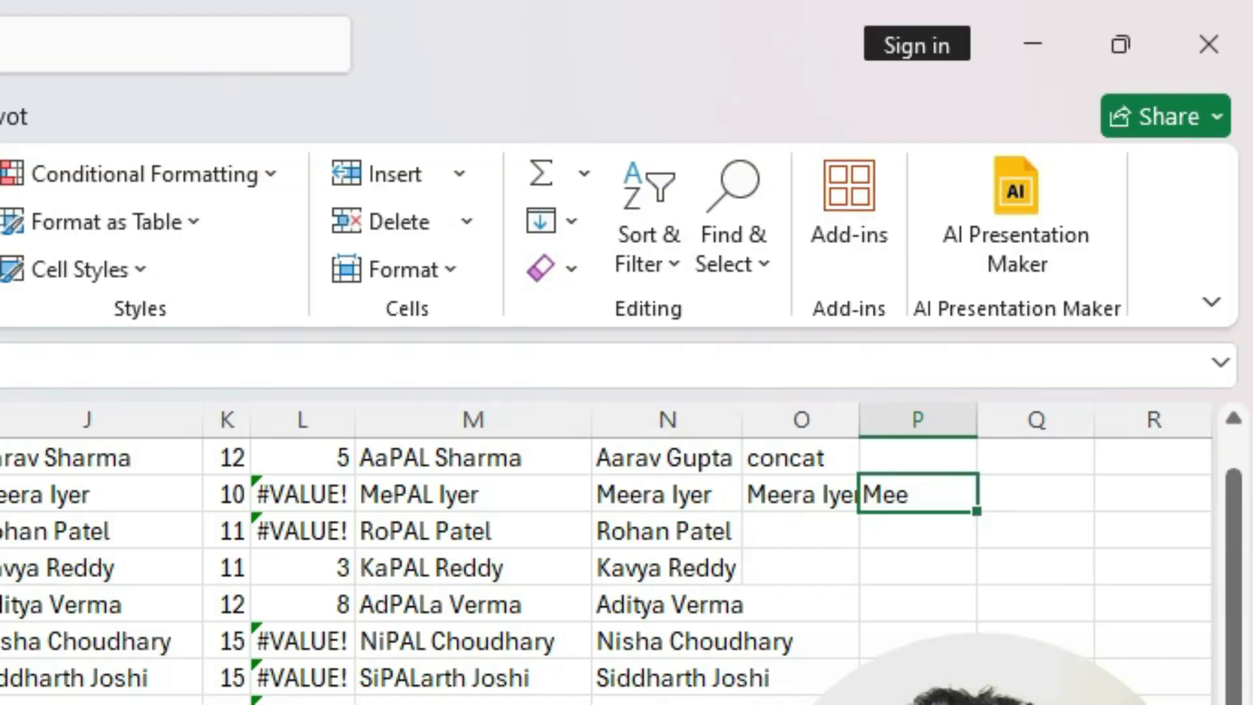
Add the heading "textjoin" in P2.
{"action": "key", "text": "Up"}
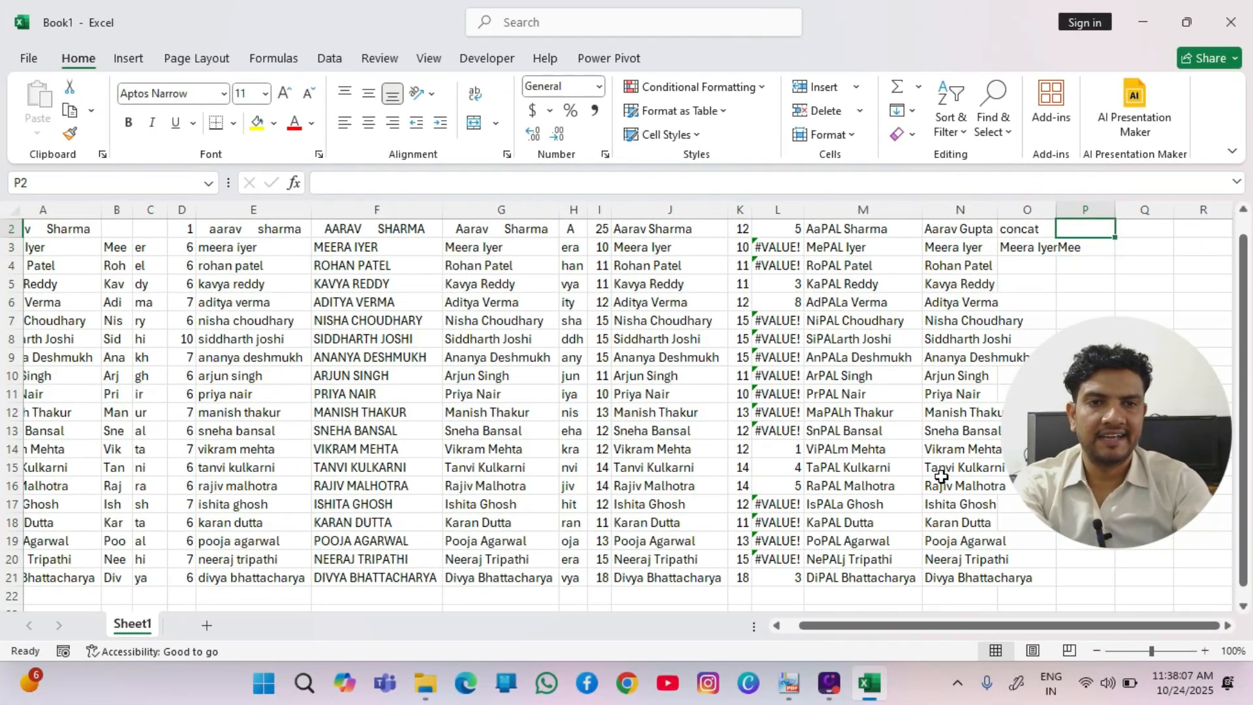
{"action": "type", "text": "textjoi"}
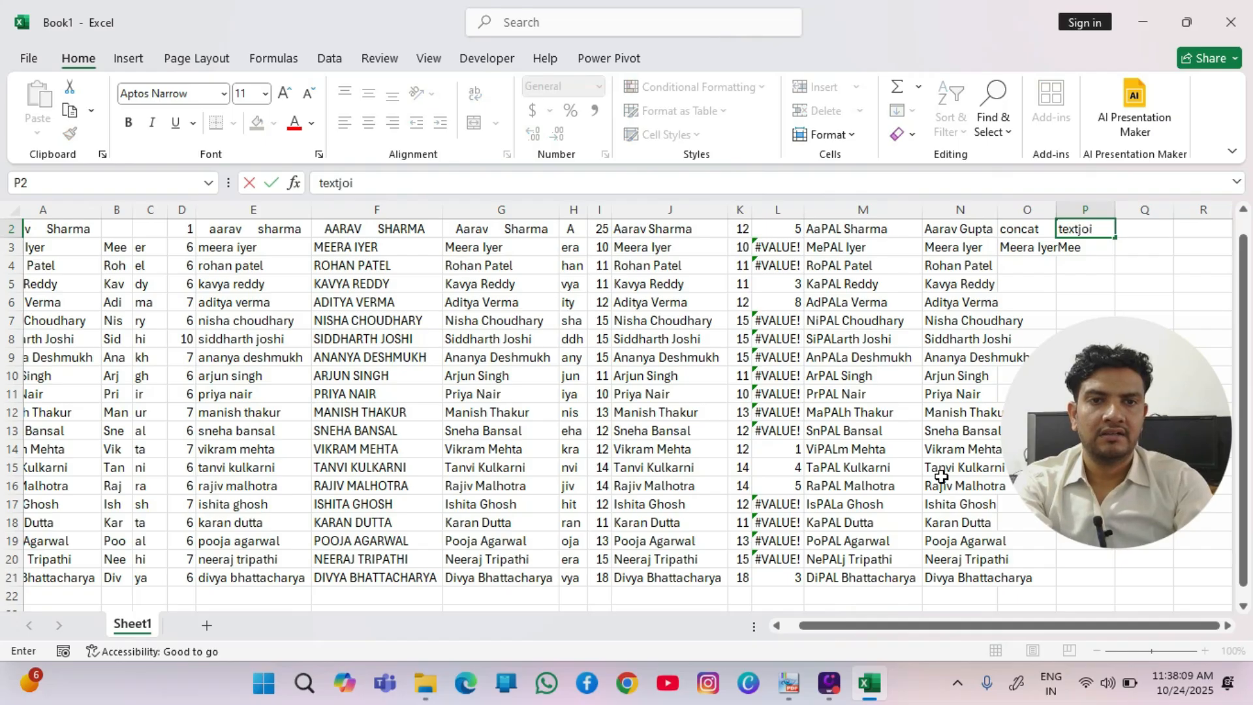
{"action": "type", "text": "n"}
{"action": "key", "text": "Return"}
Start a TEXTJOIN formula in P3 with "," as the delimiter and TRUE to ignore empty cells.
{"action": "type", "text": "=tex"}
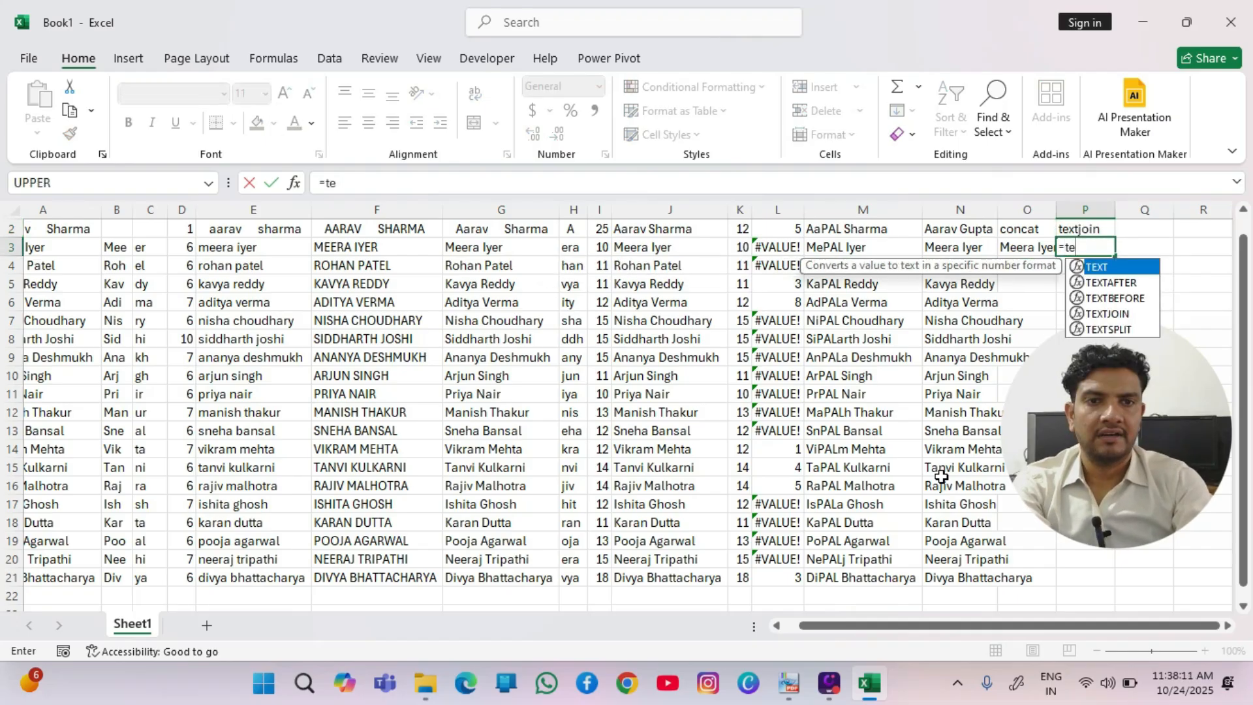
{"action": "key", "text": "Down"}
{"action": "key", "text": "Down"}
{"action": "key", "text": "Down"}
{"action": "key", "text": "Tab"}
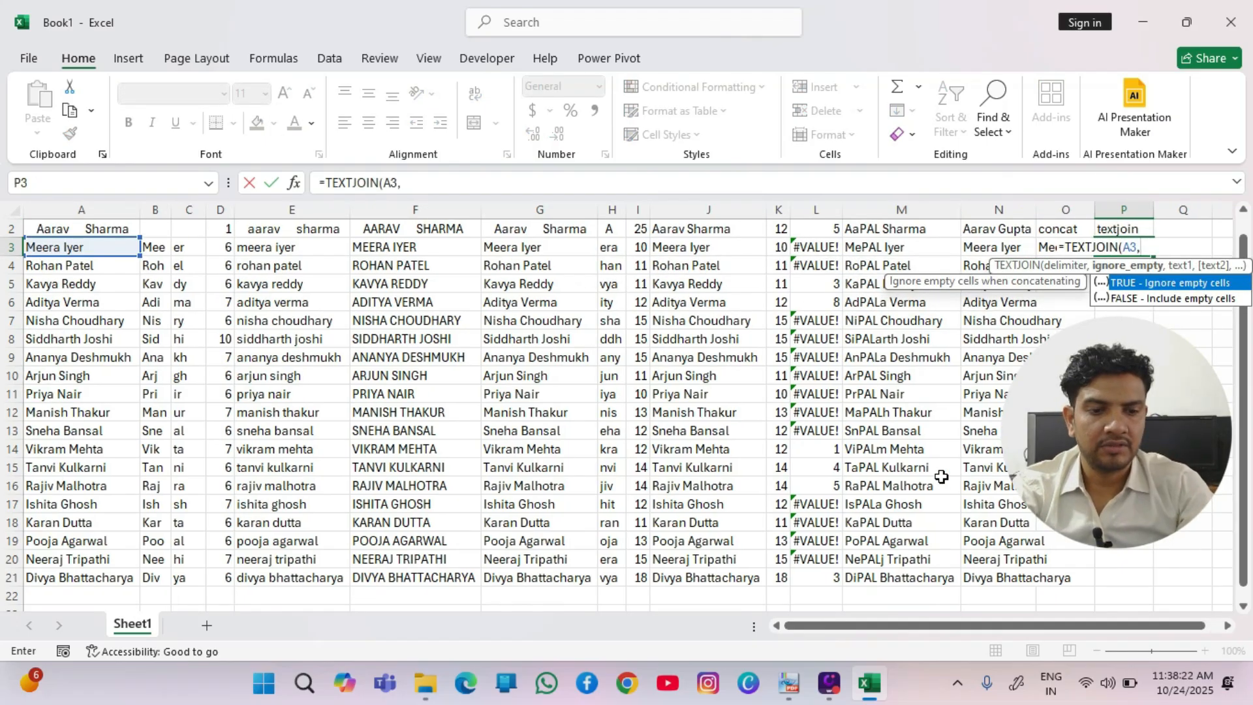
{"action": "key", "text": "BackSpace"}
{"action": "key", "text": "BackSpace"}
{"action": "key", "text": "BackSpace"}
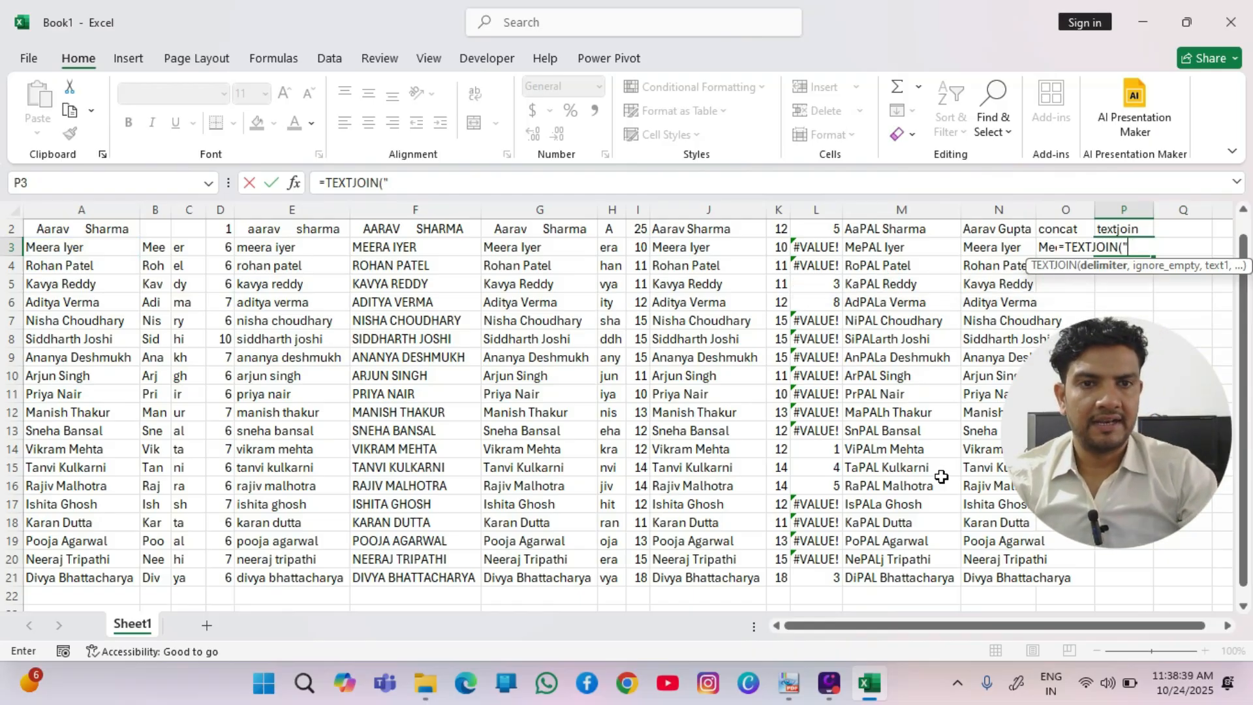
{"action": "type", "text": "\""}
{"action": "type", "text": ",\""}
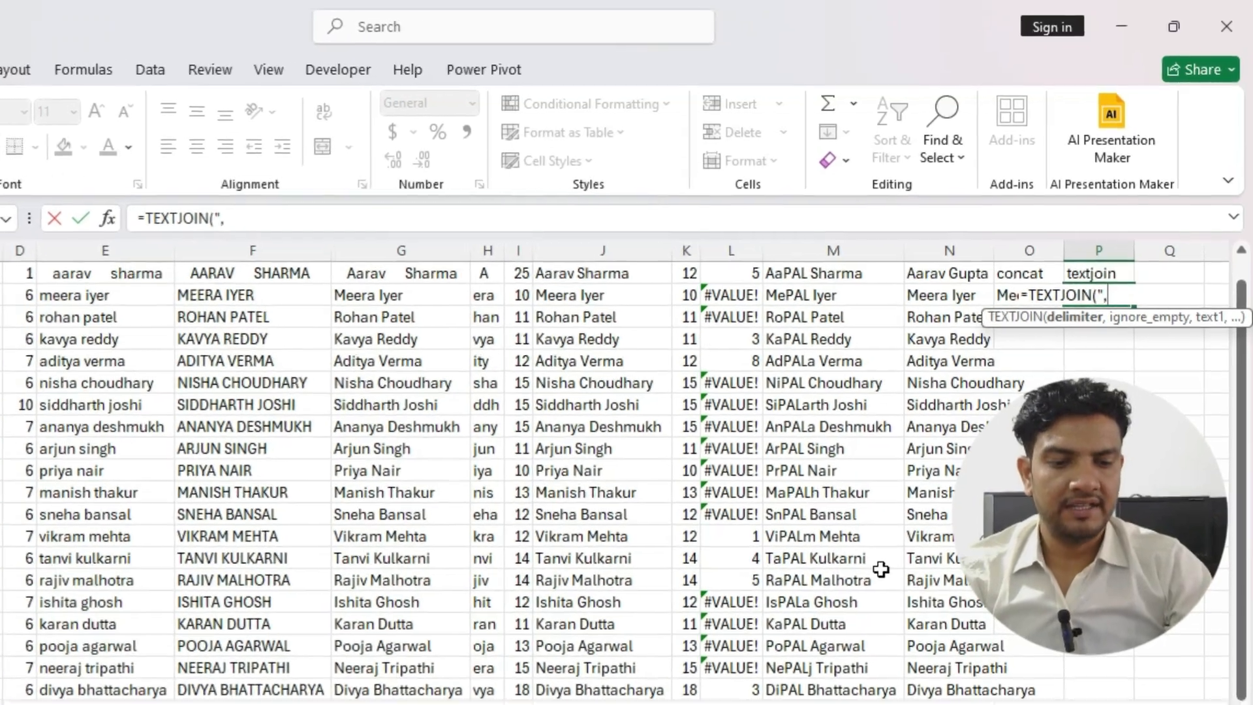
{"action": "type", "text": ","}
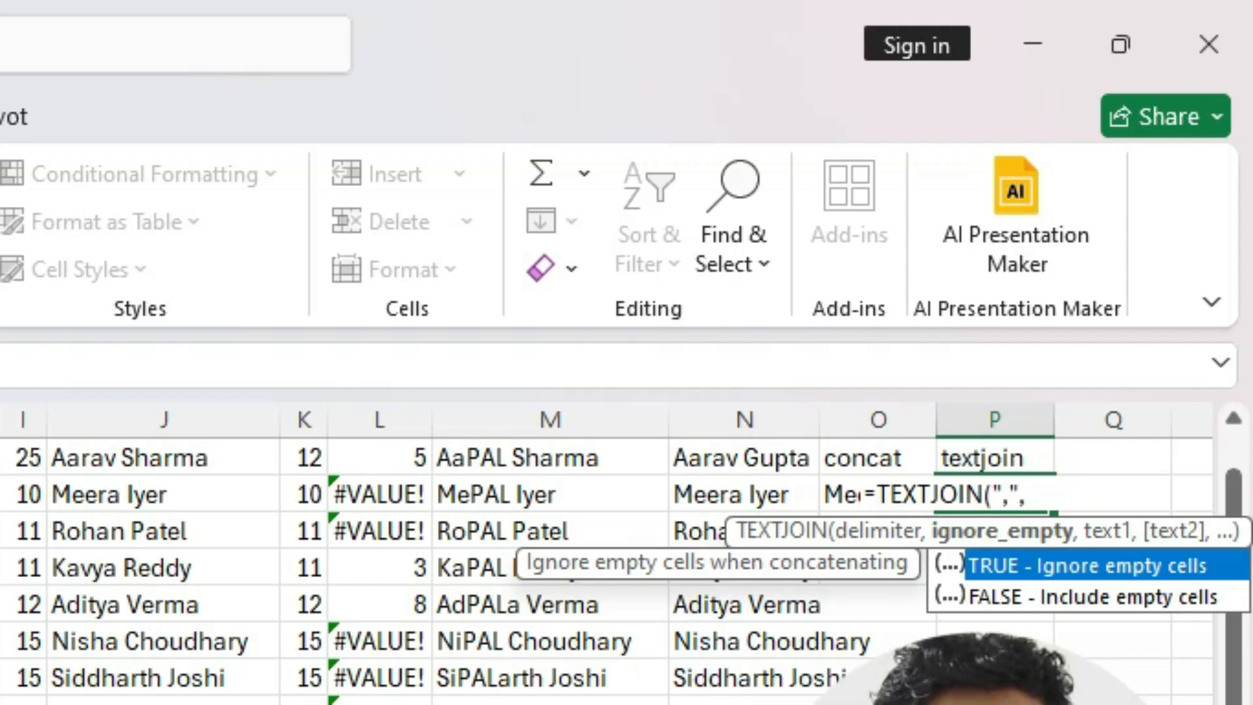
{"action": "key", "text": "Tab"}
{"action": "type", "text": ","}
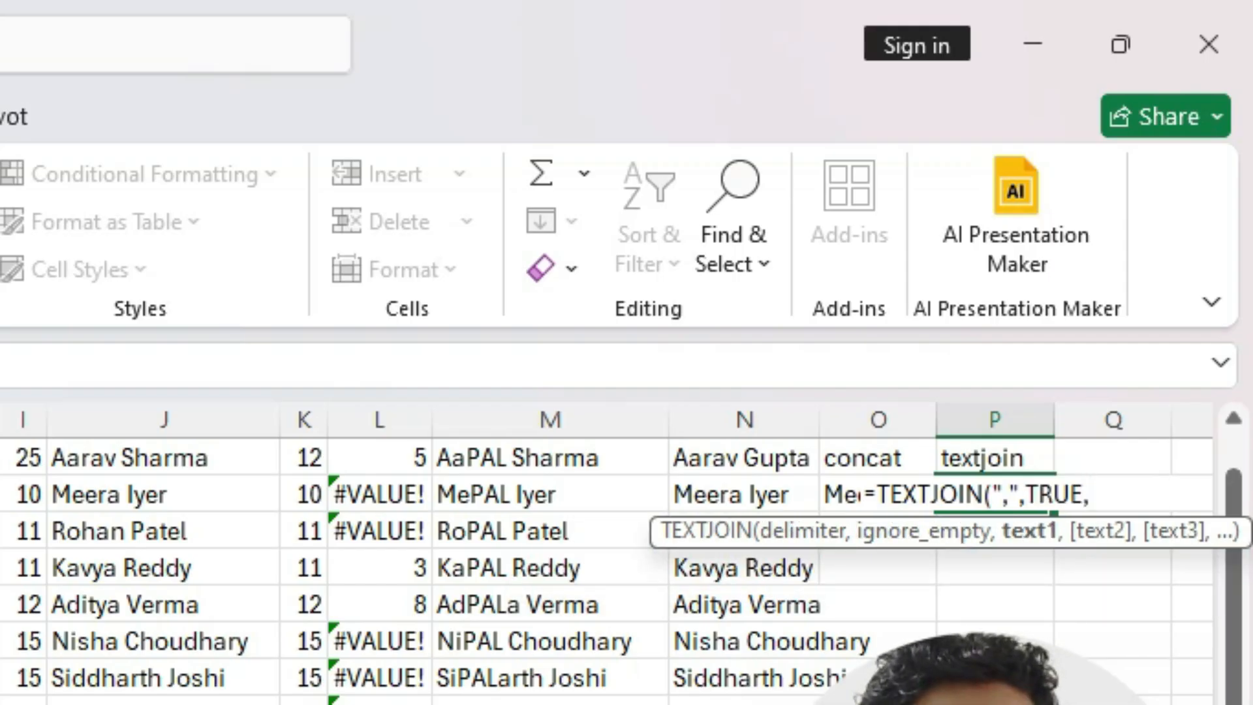
Complete the TEXTJOIN formula in P3 with A3 and B3 as the texts to join.
{"action": "key", "text": "Left"}
{"action": "key", "text": "Left"}
{"action": "key", "text": "Left"}
{"action": "key", "text": "Left"}
{"action": "key", "text": "Left"}
{"action": "key", "text": "Left"}
{"action": "key", "text": "Left"}
{"action": "key", "text": "Left"}
{"action": "key", "text": "Left"}
{"action": "key", "text": "Left"}
{"action": "key", "text": "Left"}
{"action": "key", "text": "Left"}
{"action": "key", "text": "Left"}
{"action": "key", "text": "Left"}
{"action": "key", "text": "Left"}
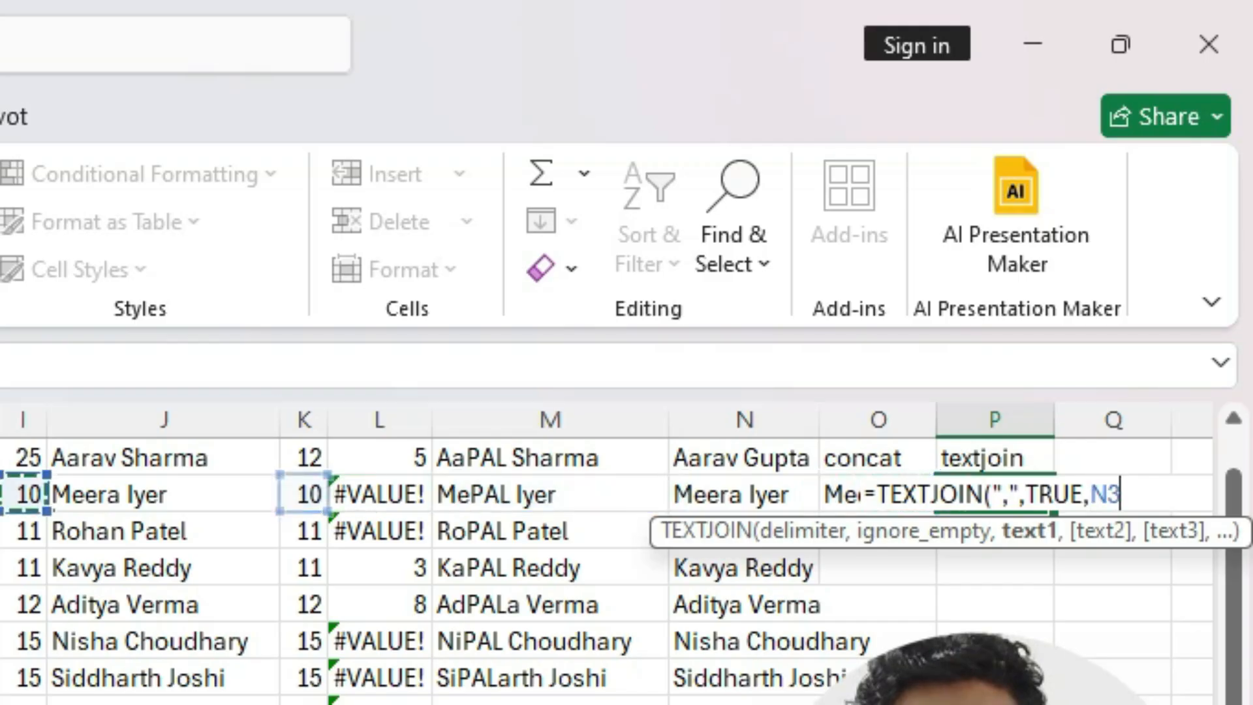
{"action": "type", "text": ","}
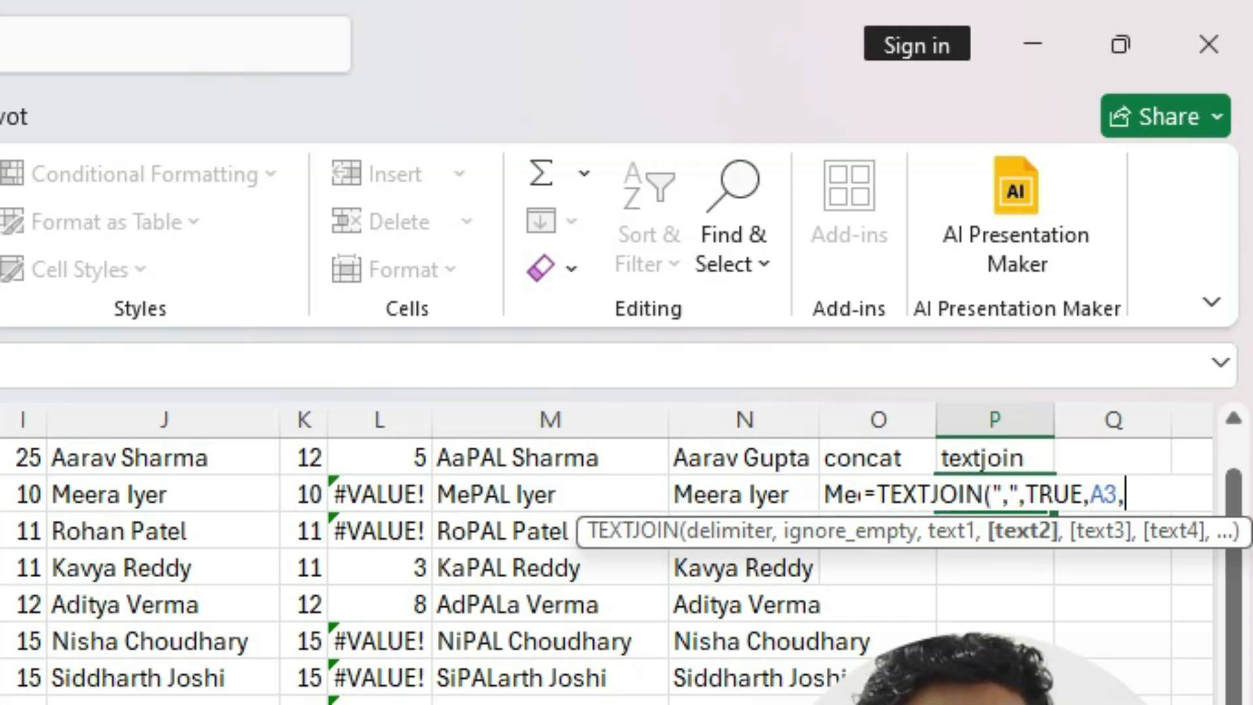
{"action": "key", "text": "Left"}
{"action": "key", "text": "Left"}
{"action": "key", "text": "Left"}
{"action": "key", "text": "Left"}
{"action": "key", "text": "Left"}
{"action": "key", "text": "Left"}
{"action": "key", "text": "Left"}
{"action": "key", "text": "Left"}
{"action": "key", "text": "Left"}
{"action": "key", "text": "Left"}
{"action": "key", "text": "Left"}
{"action": "key", "text": "Left"}
{"action": "key", "text": "Left"}
{"action": "key", "text": "Left"}
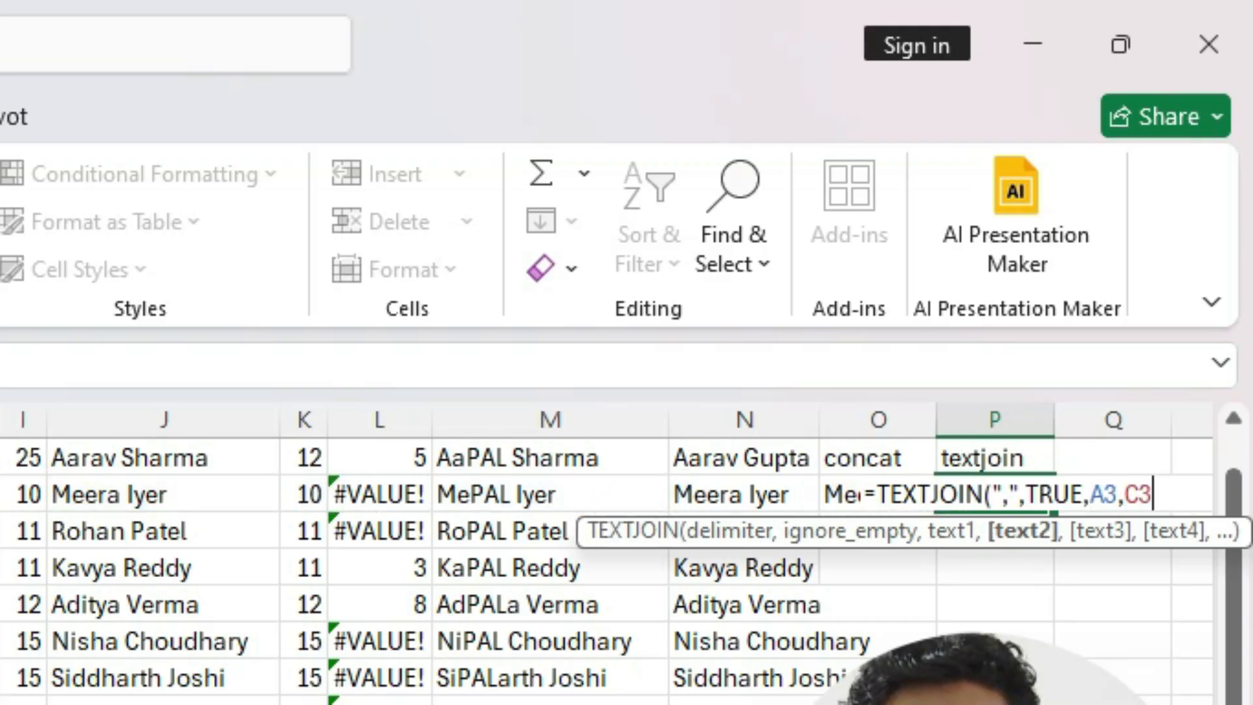
{"action": "type", "text": ")"}
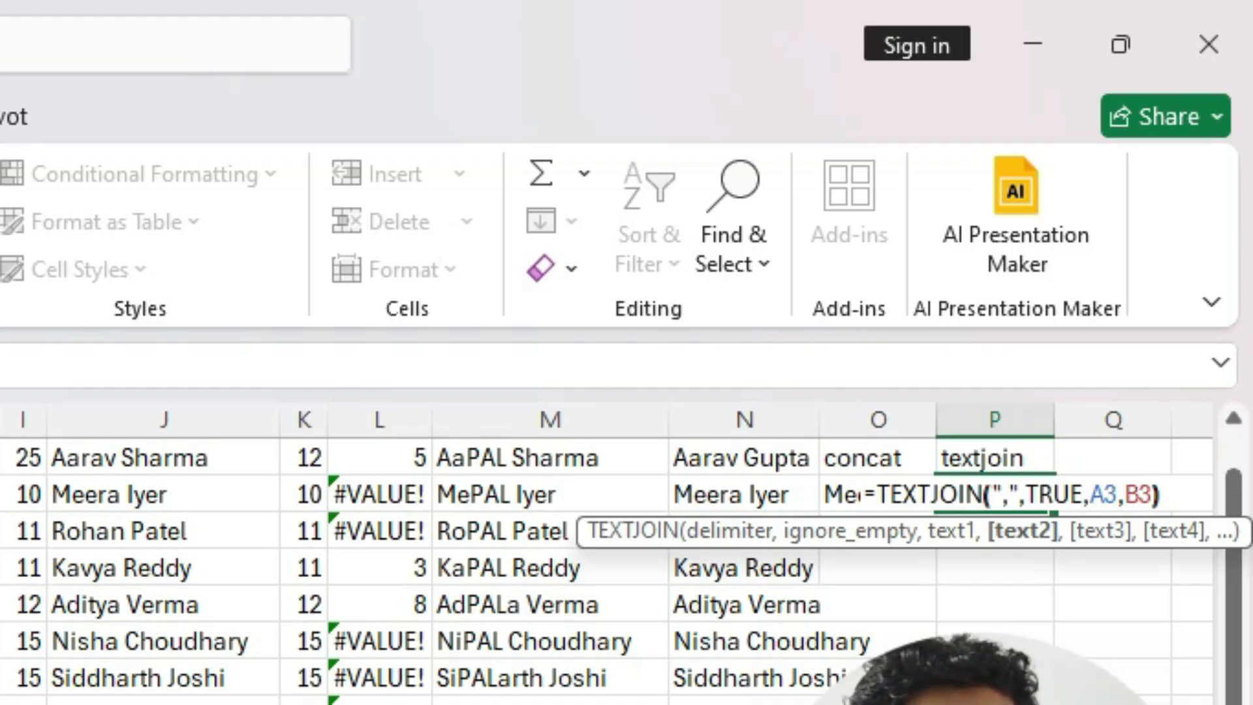
{"action": "key", "text": "Return"}
{"action": "key", "text": "Up"}
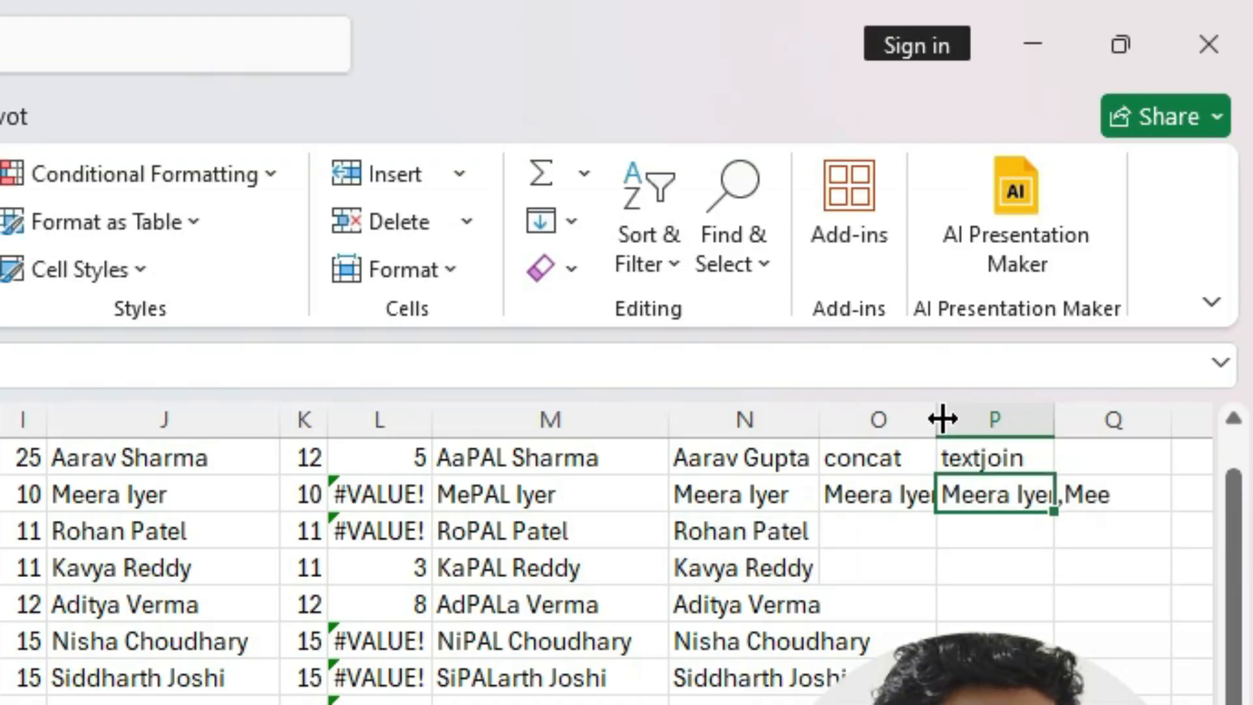
Widen the concat and textjoin columns O and P so their joined texts fit.
{"action": "left_click_drag", "start_coordinate": [940, 416], "coordinate": [1005, 424]}
{"action": "left_click_drag", "start_coordinate": [1128, 424], "coordinate": [1201, 418]}
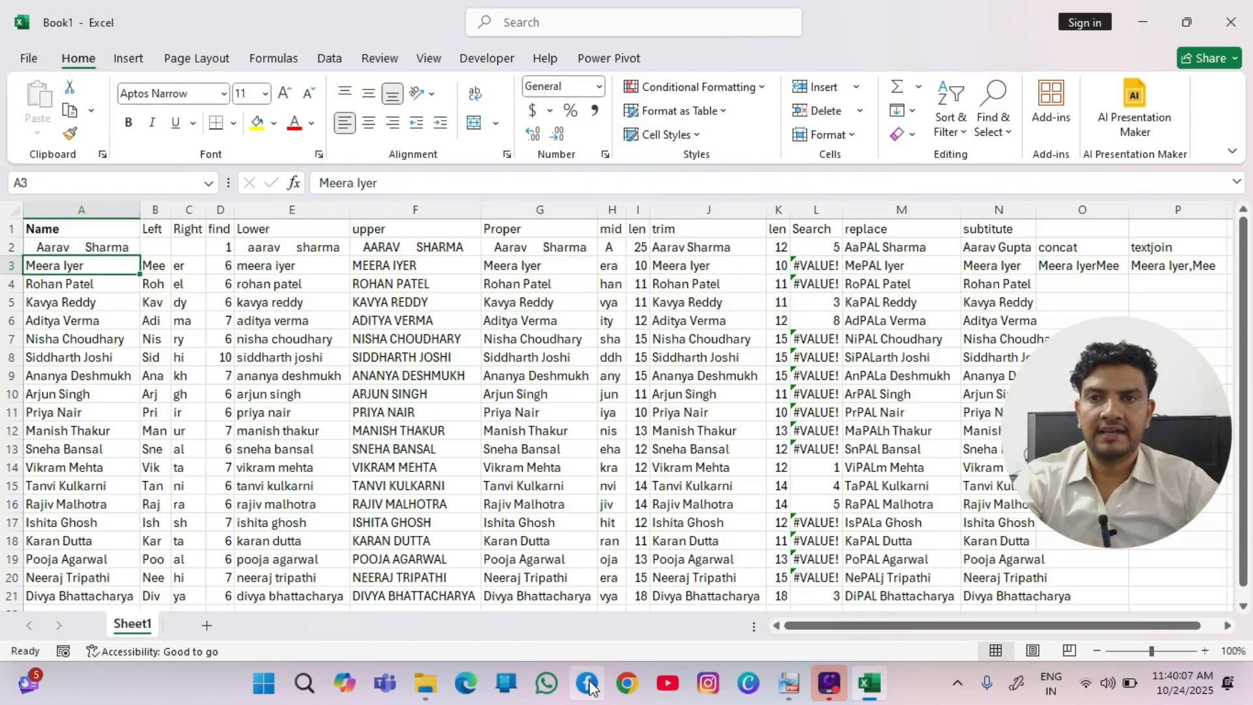
Copy the Name list in A1:A21 and paste it at A1 of a new worksheet.
{"action": "key", "text": "Up"}
{"action": "key", "text": "shift+Up"}
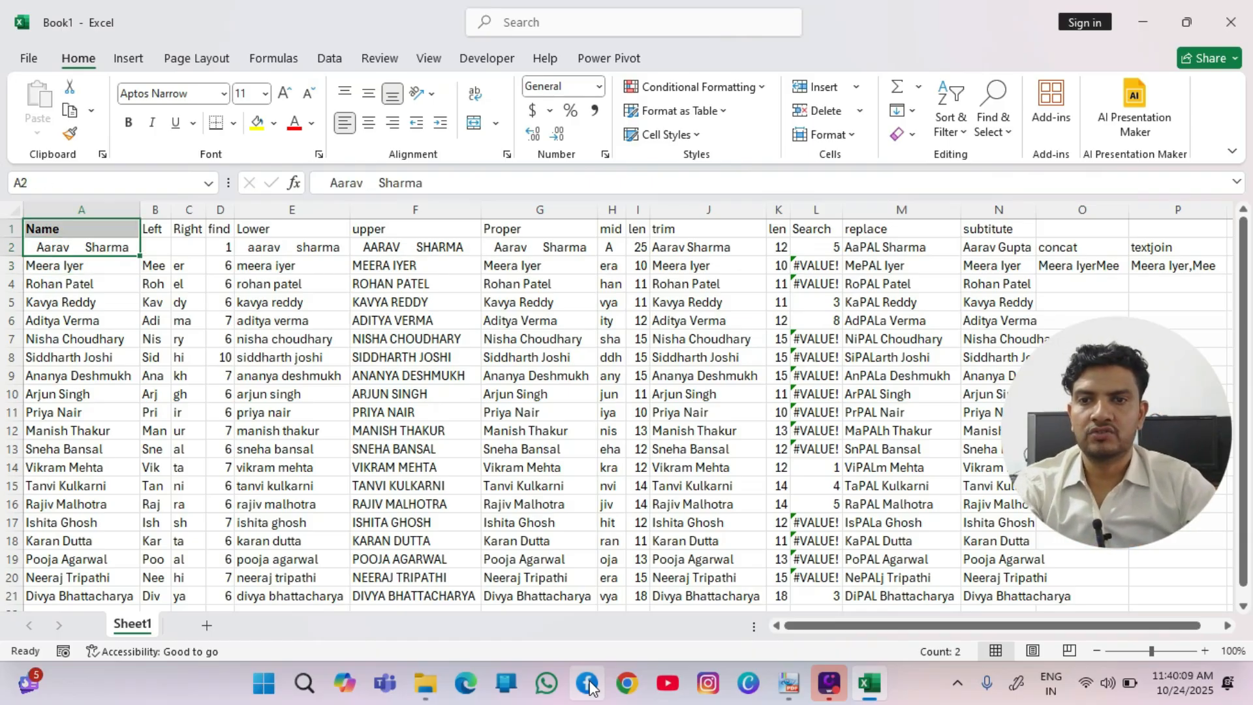
{"action": "key", "text": "Up"}
{"action": "key", "text": "ctrl+shift+Down"}
{"action": "key", "text": "ctrl+c"}
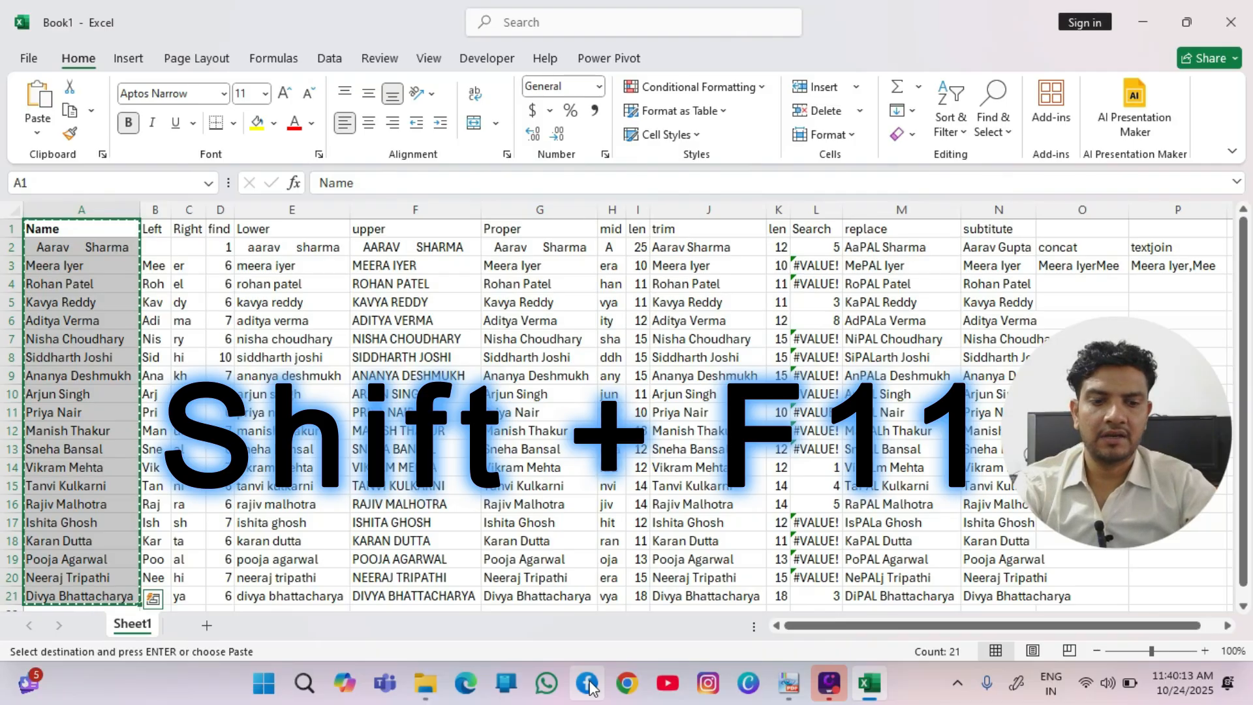
{"action": "key", "text": "shift+F11"}
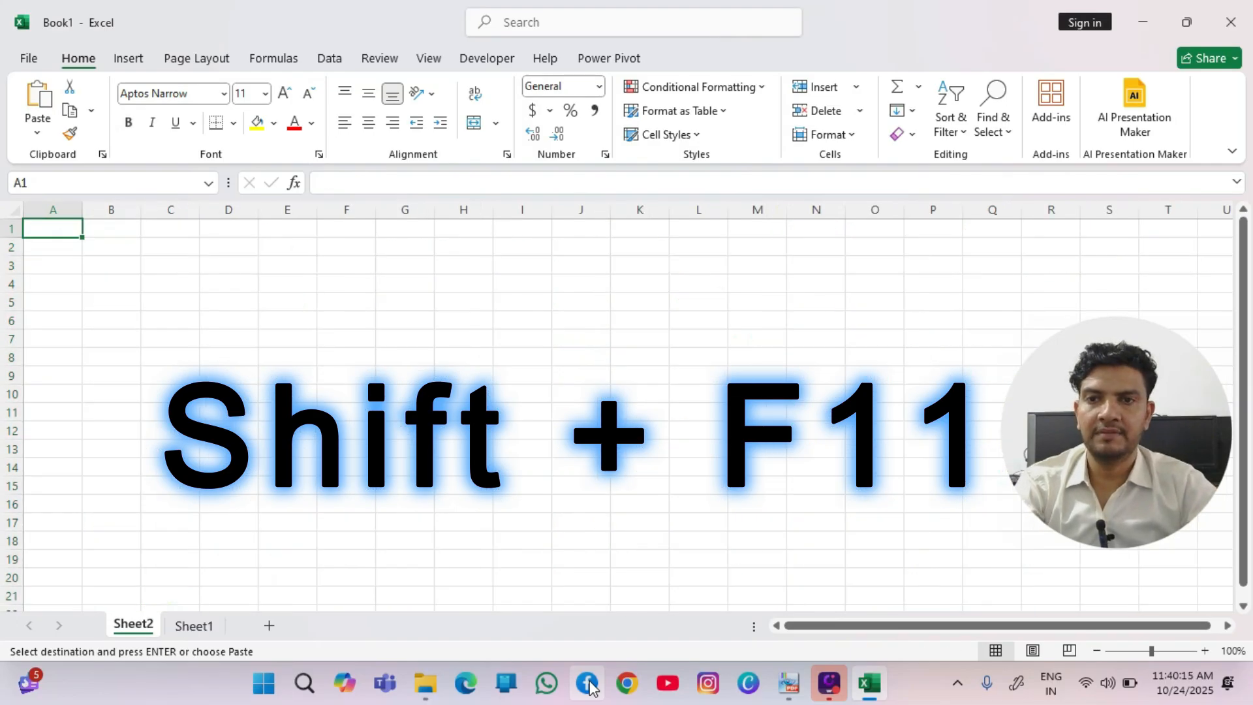
{"action": "key", "text": "ctrl+v"}
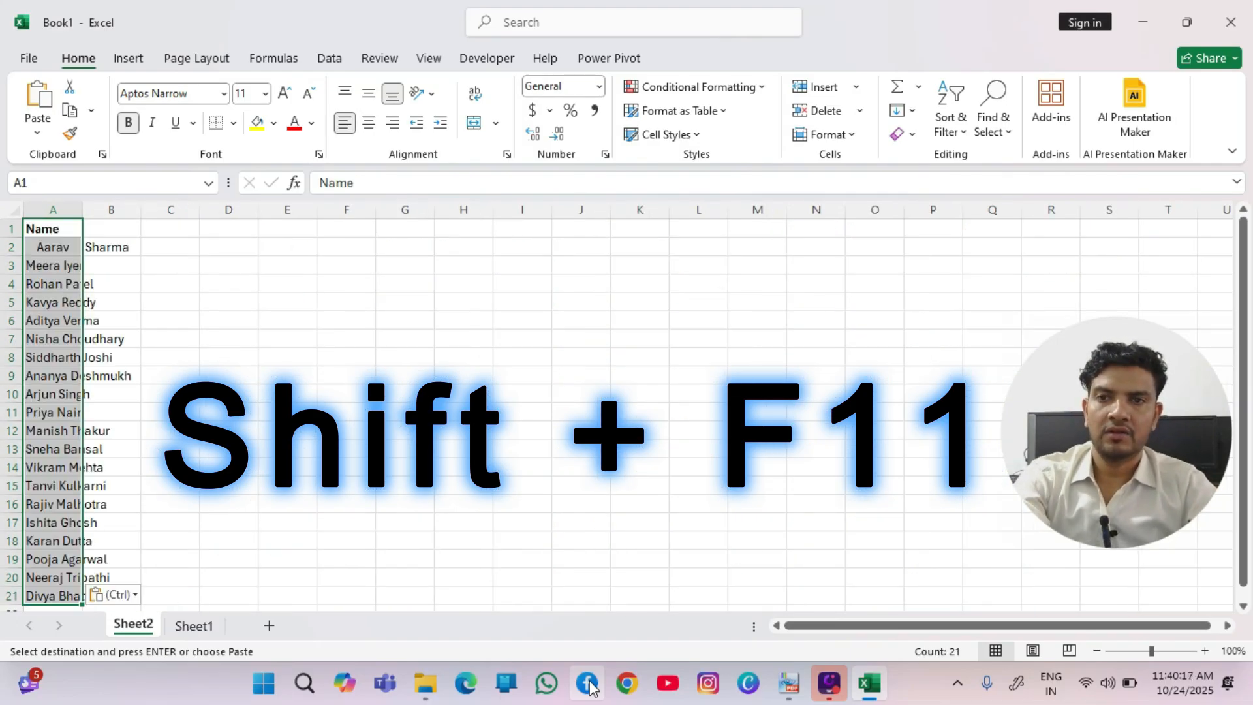
Delete the whole of row 2, which holds the irregularly spaced name, from the copied list.
{"action": "key", "text": "Down"}
{"action": "key", "text": "shift+space"}
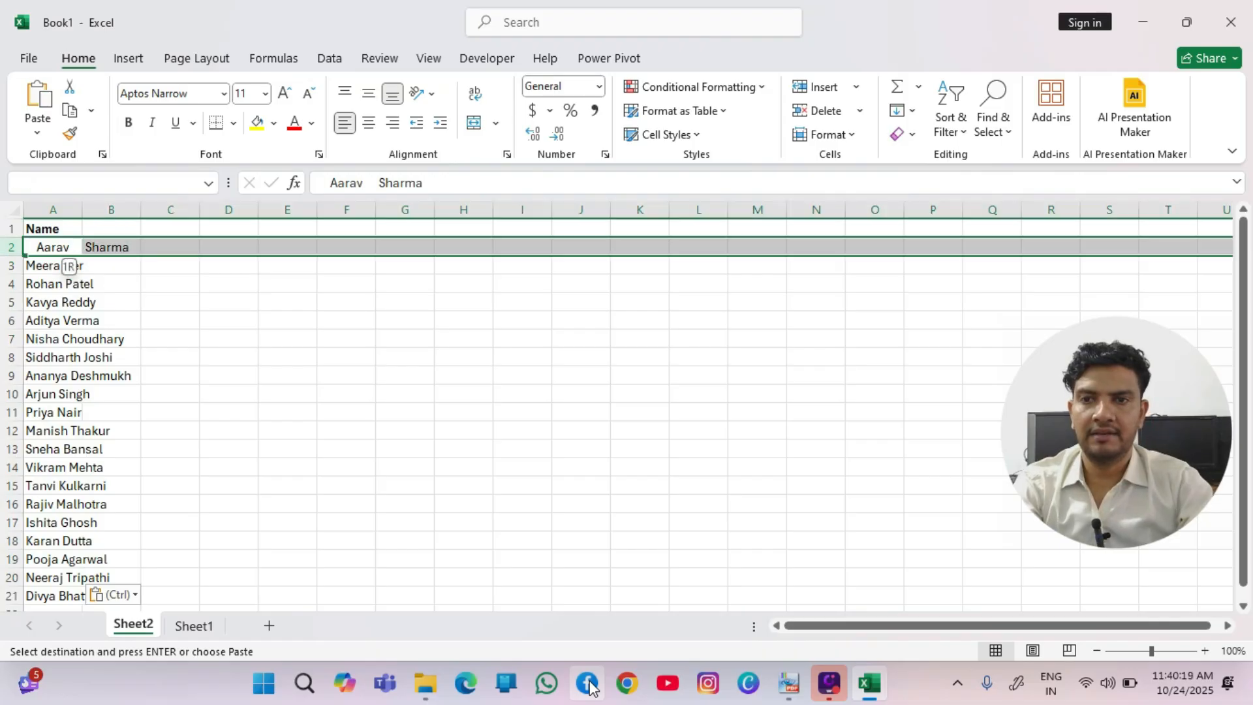
{"action": "key", "text": "ctrl+minus"}
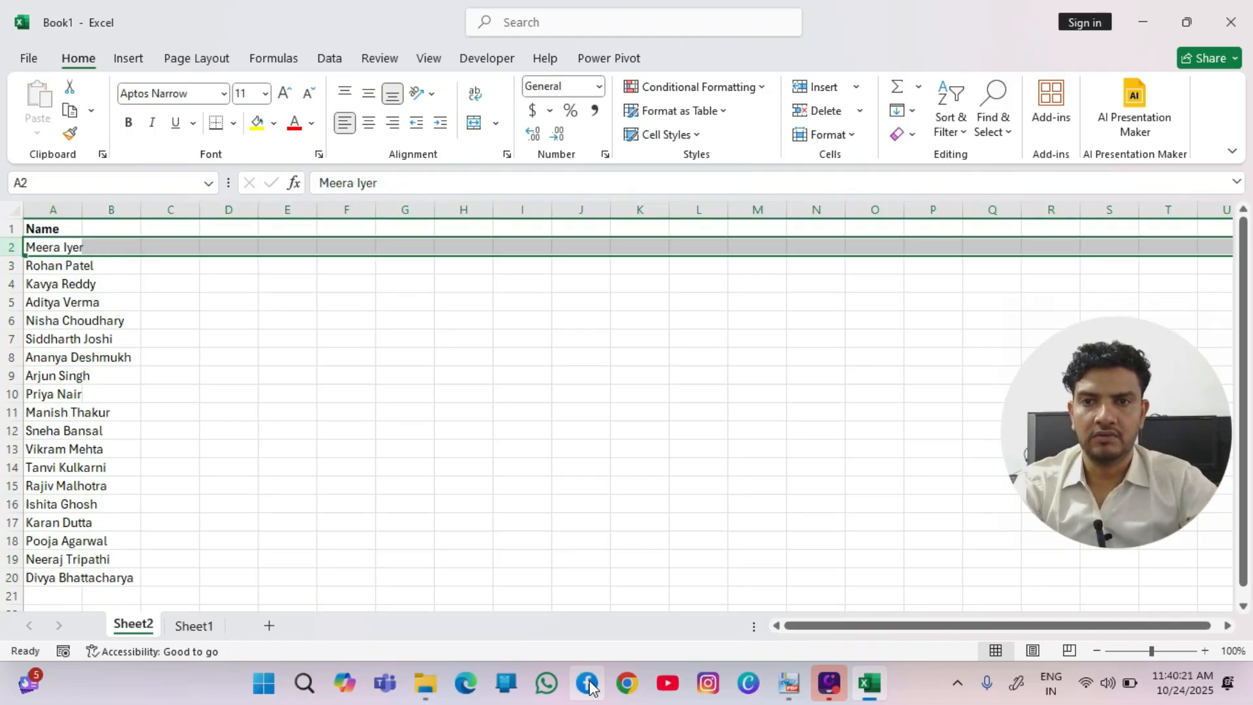
Widen column A so the full names fit inside it.
{"action": "key", "text": "Up"}
{"action": "key", "text": "Down"}
{"action": "key", "text": "Right"}
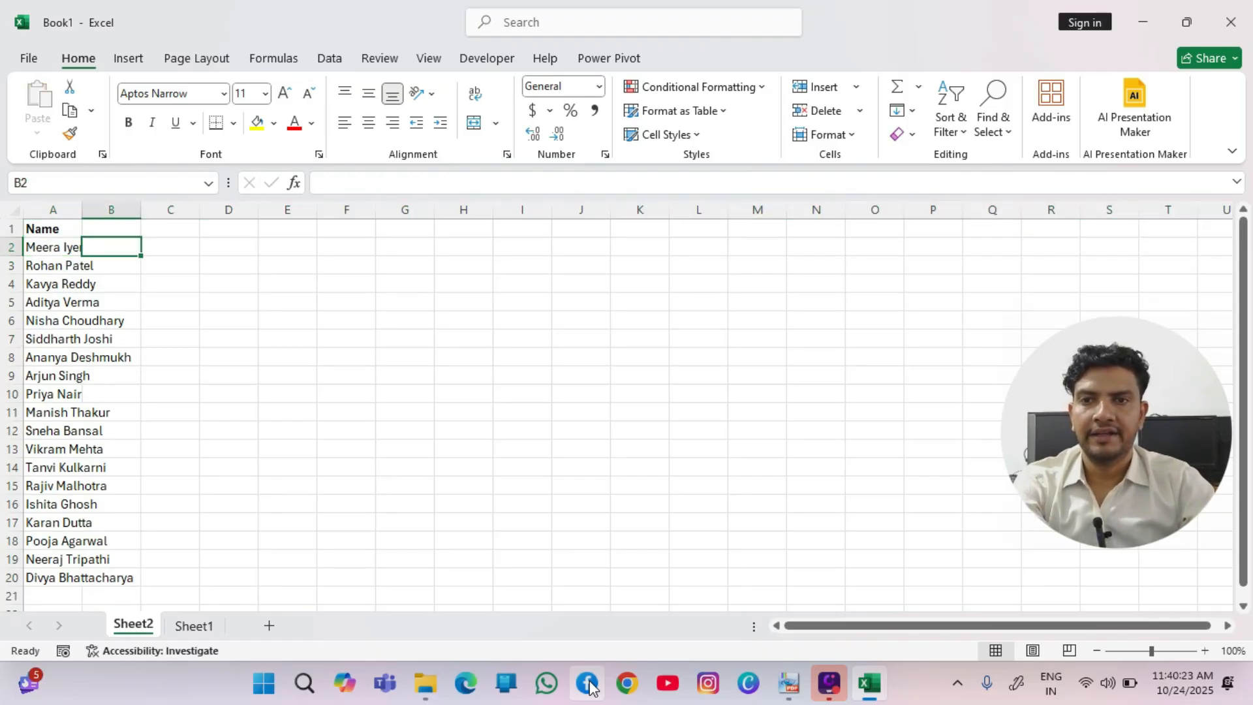
{"action": "key", "text": "Left"}
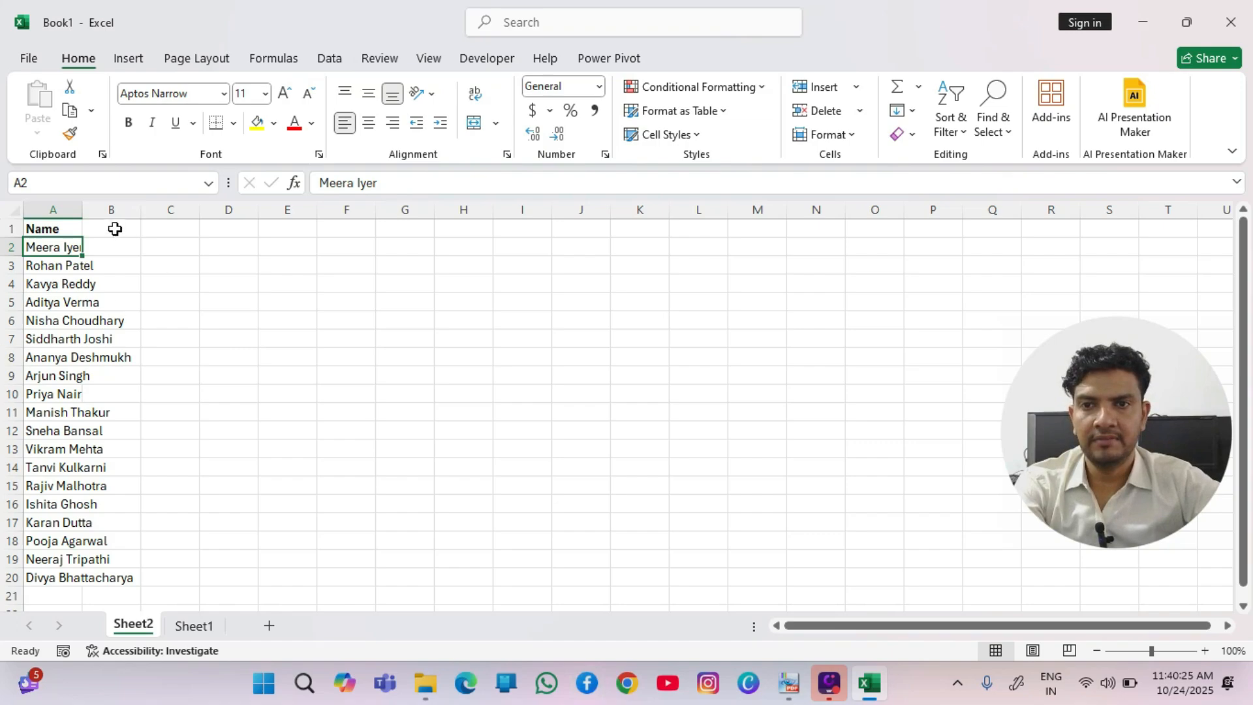
{"action": "left_click_drag", "start_coordinate": [82, 209], "coordinate": [145, 209]}
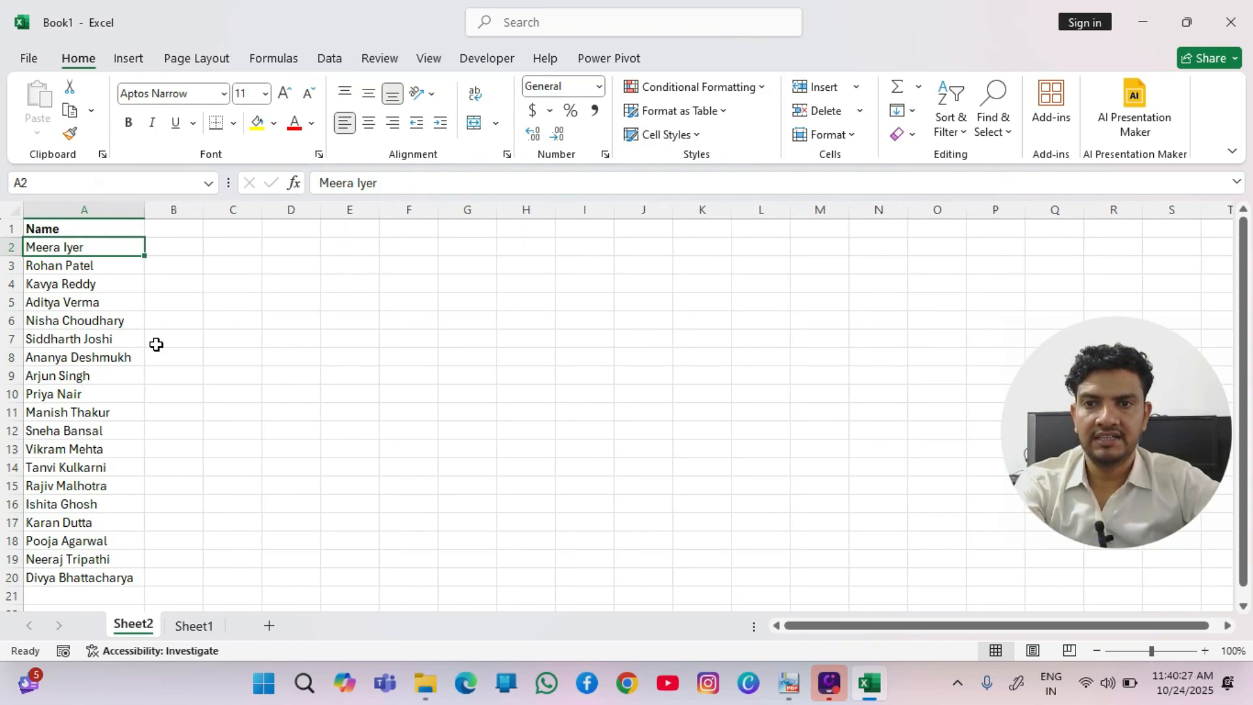
Enter the header "First Name" in B1, beside the Name header.
{"action": "left_click", "coordinate": [269, 416]}
{"action": "key", "text": "Up"}
{"action": "key", "text": "Up"}
{"action": "key", "text": "Up"}
{"action": "key", "text": "Up"}
{"action": "key", "text": "Up"}
{"action": "key", "text": "Up"}
{"action": "key", "text": "Up"}
{"action": "key", "text": "Up"}
{"action": "key", "text": "Up"}
{"action": "key", "text": "Up"}
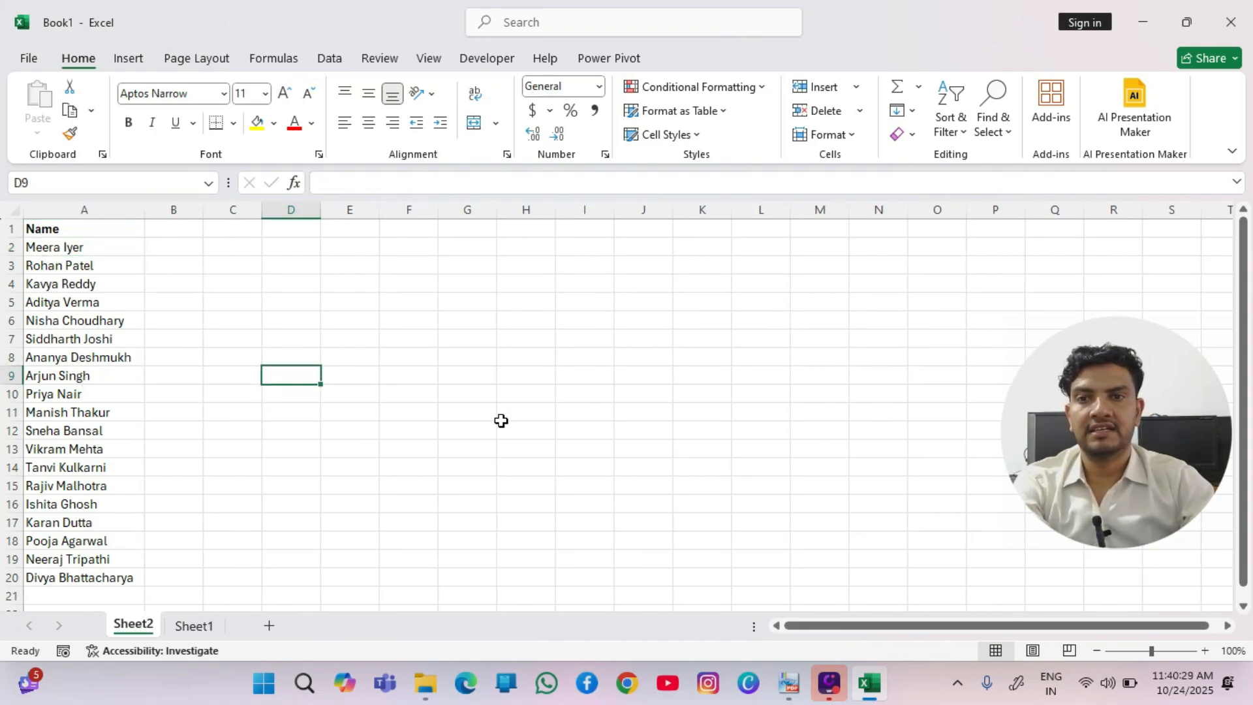
{"action": "key", "text": "Left"}
{"action": "key", "text": "Left"}
{"action": "key", "text": "Left"}
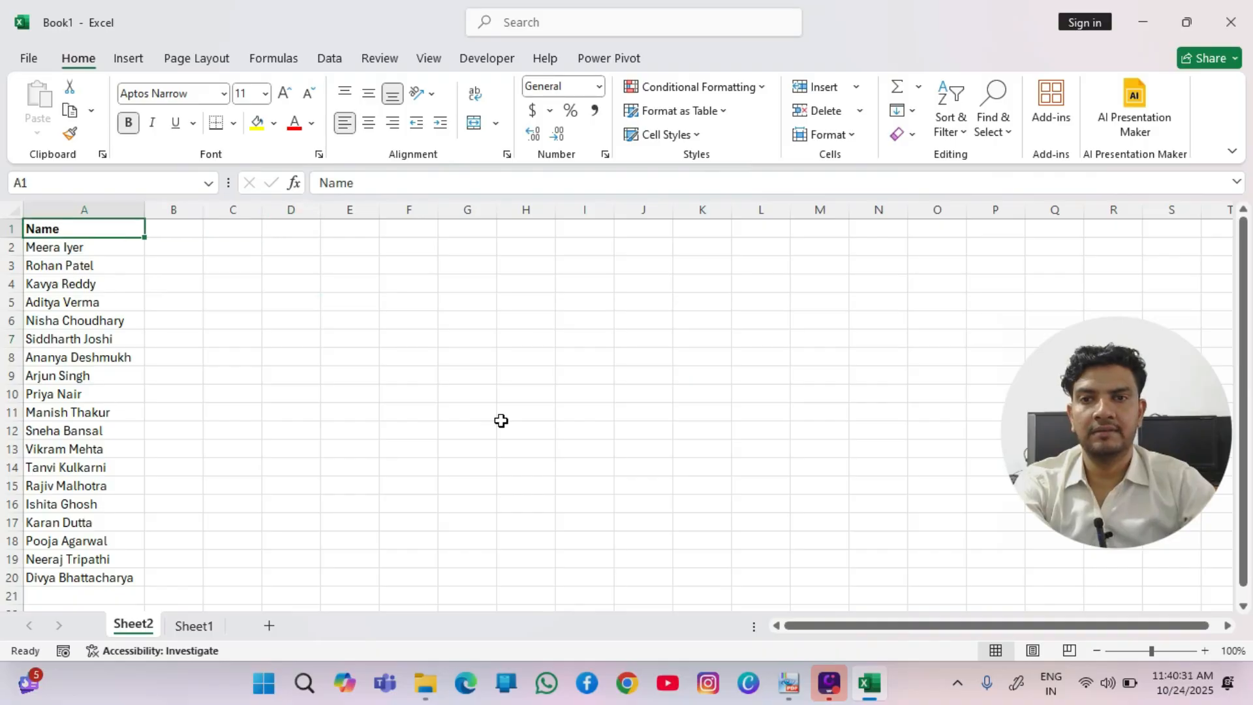
{"action": "key", "text": "Right"}
{"action": "type", "text": "Fi"}
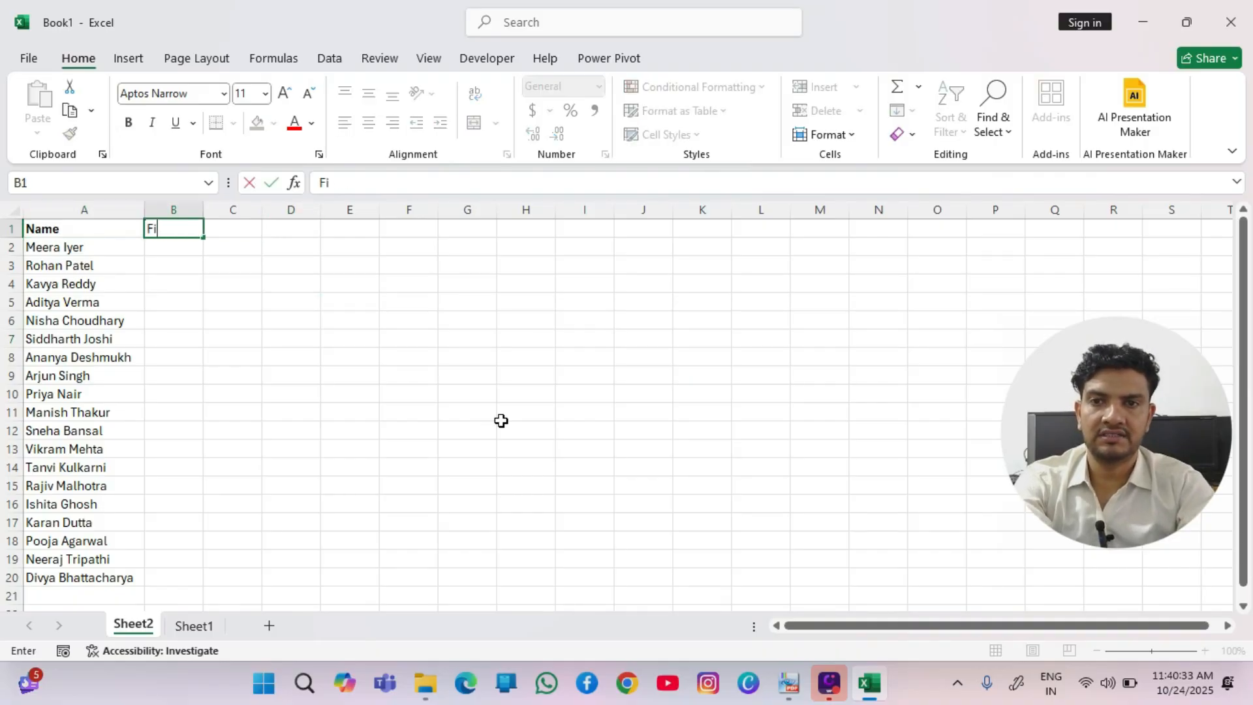
{"action": "type", "text": "rst Nma"}
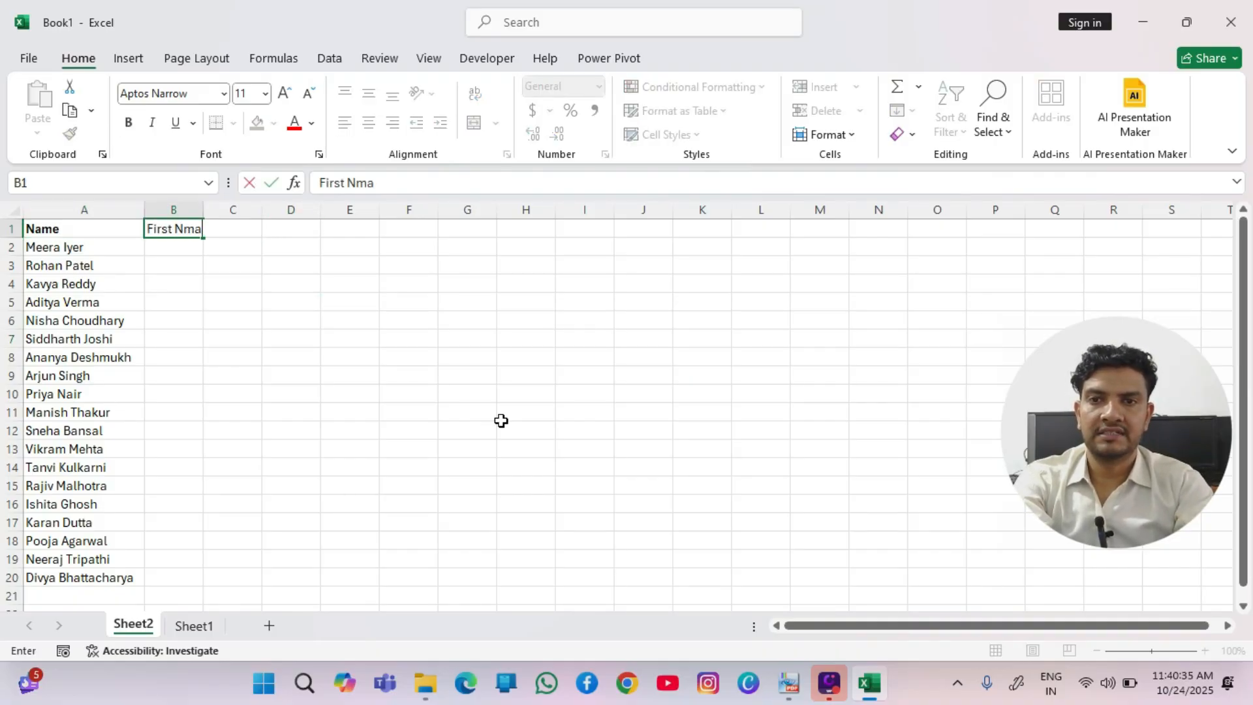
{"action": "key", "text": "BackSpace"}
{"action": "key", "text": "BackSpace"}
{"action": "type", "text": "ame"}
{"action": "key", "text": "Return"}
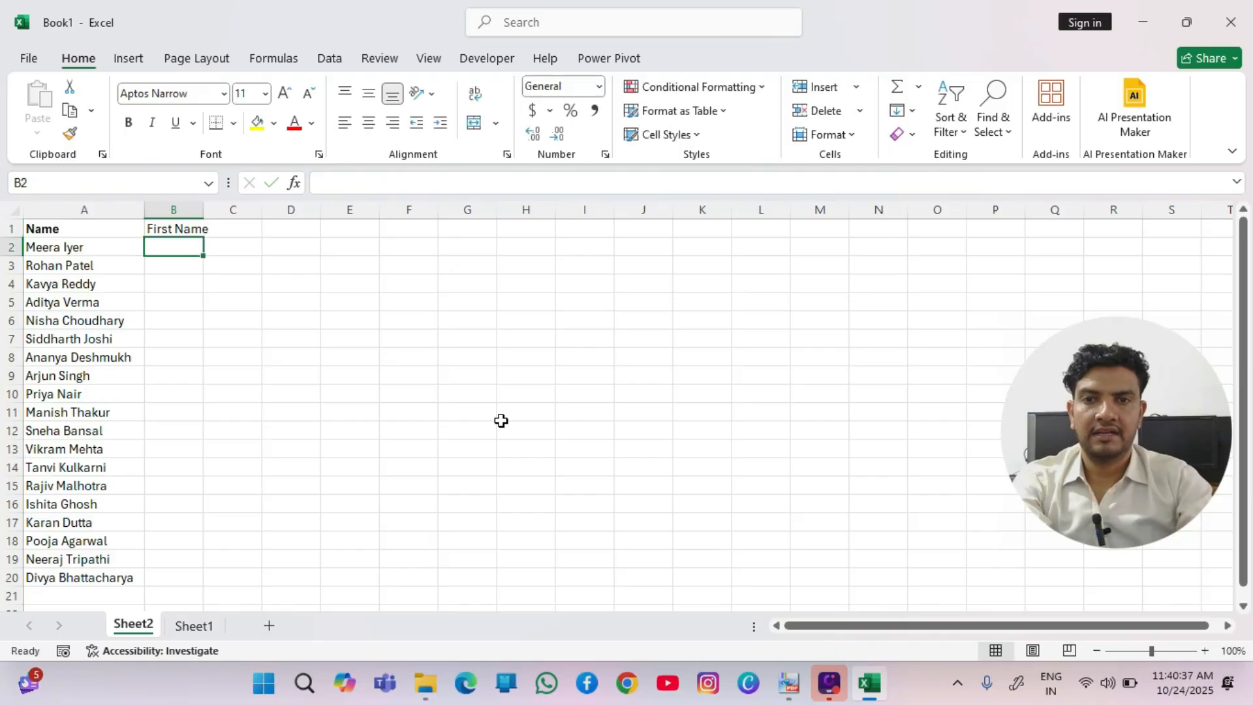
Start a LEFT formula in B2 with A2 as its text argument.
{"action": "type", "text": "="}
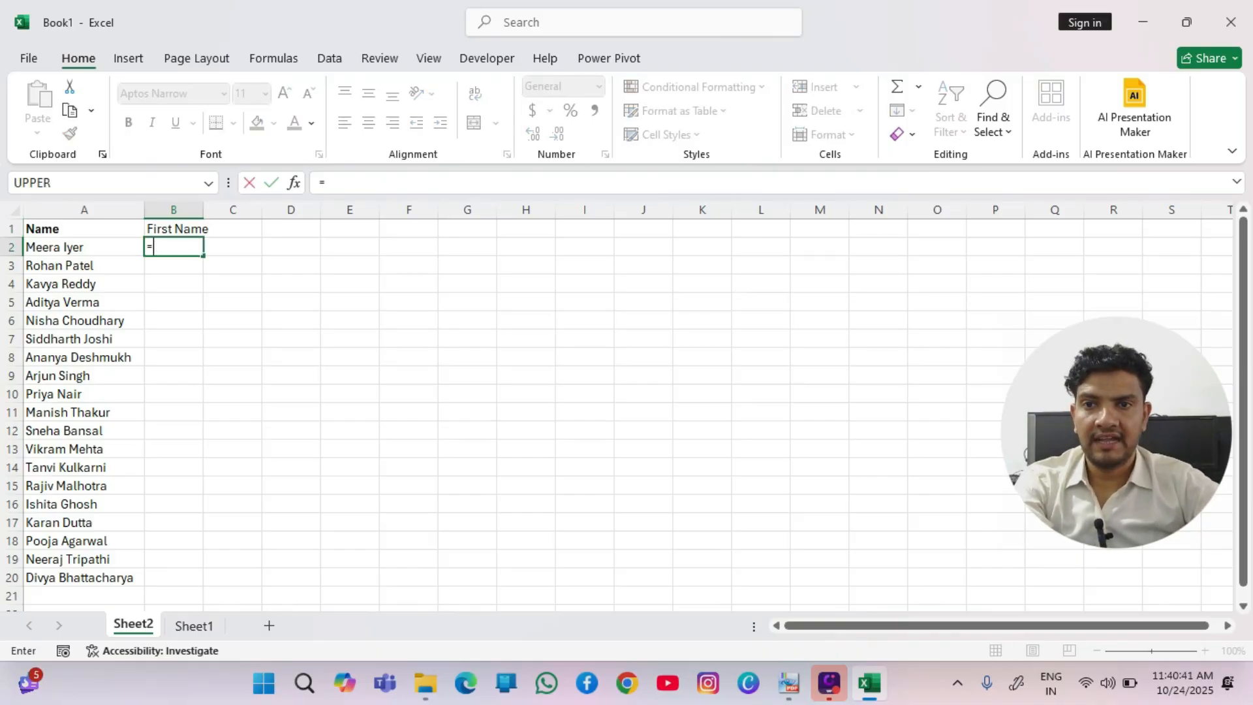
{"action": "type", "text": "l"}
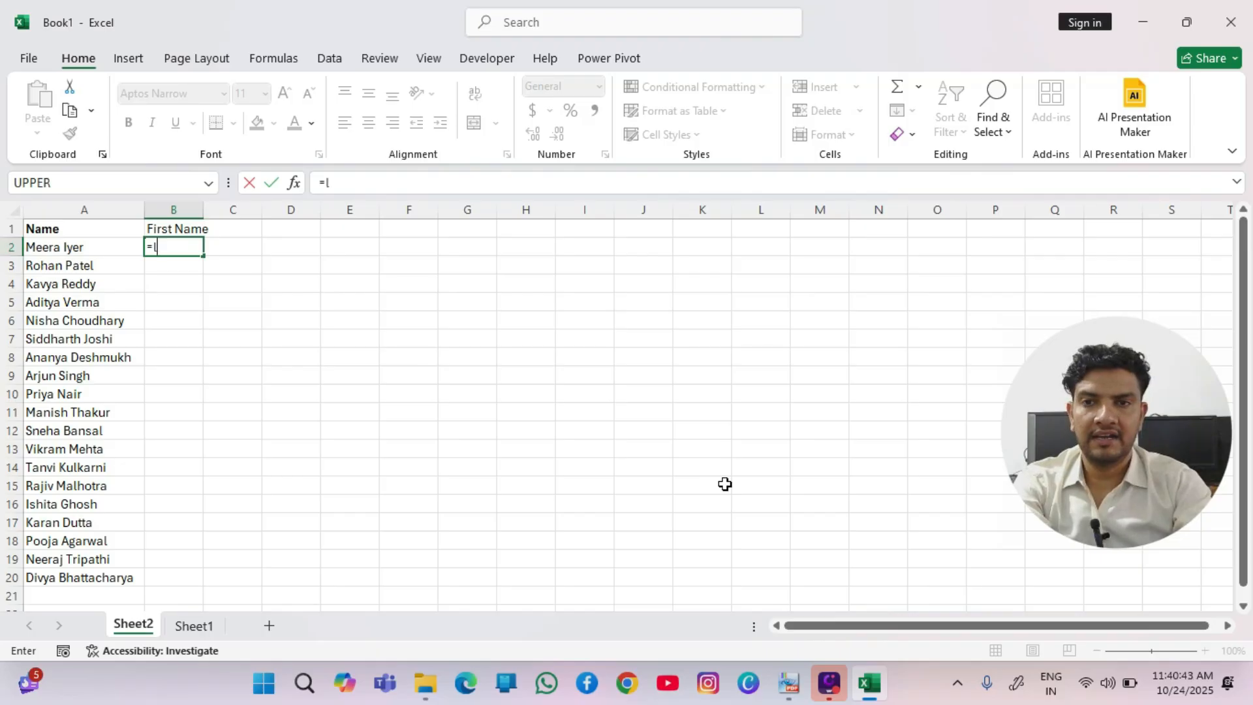
{"action": "type", "text": "ef"}
{"action": "key", "text": "Tab"}
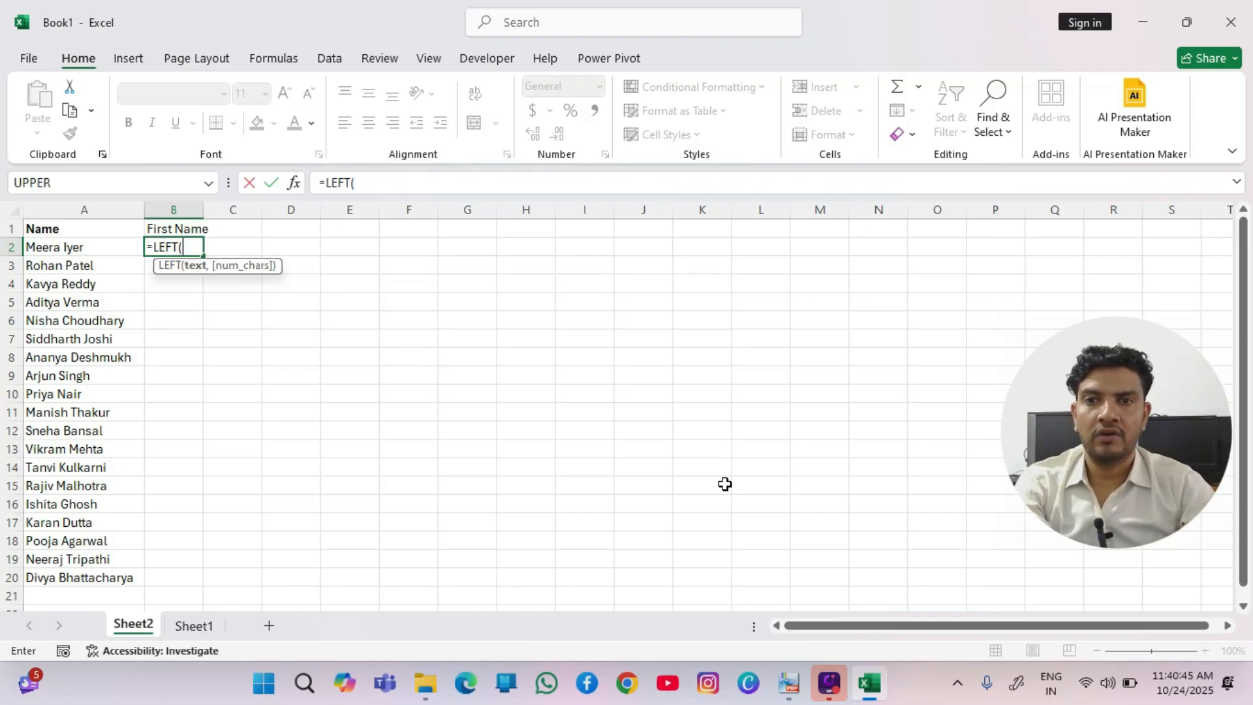
{"action": "key", "text": "Left"}
{"action": "type", "text": ","}
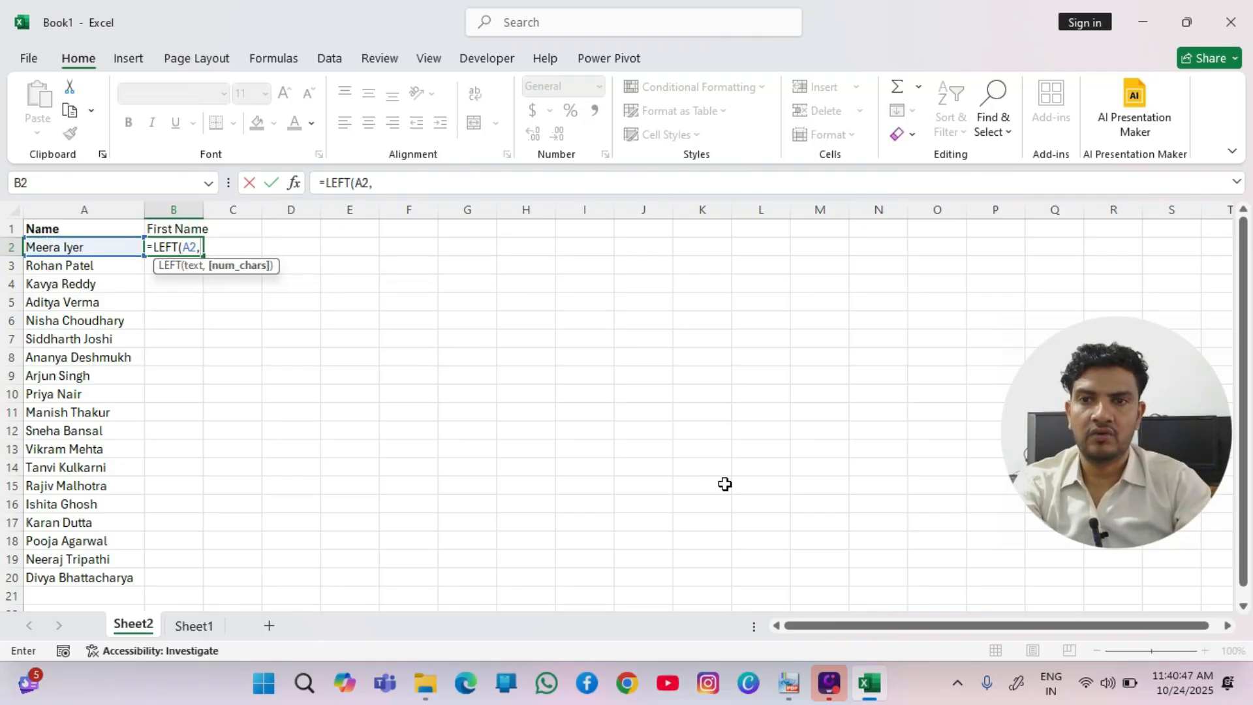
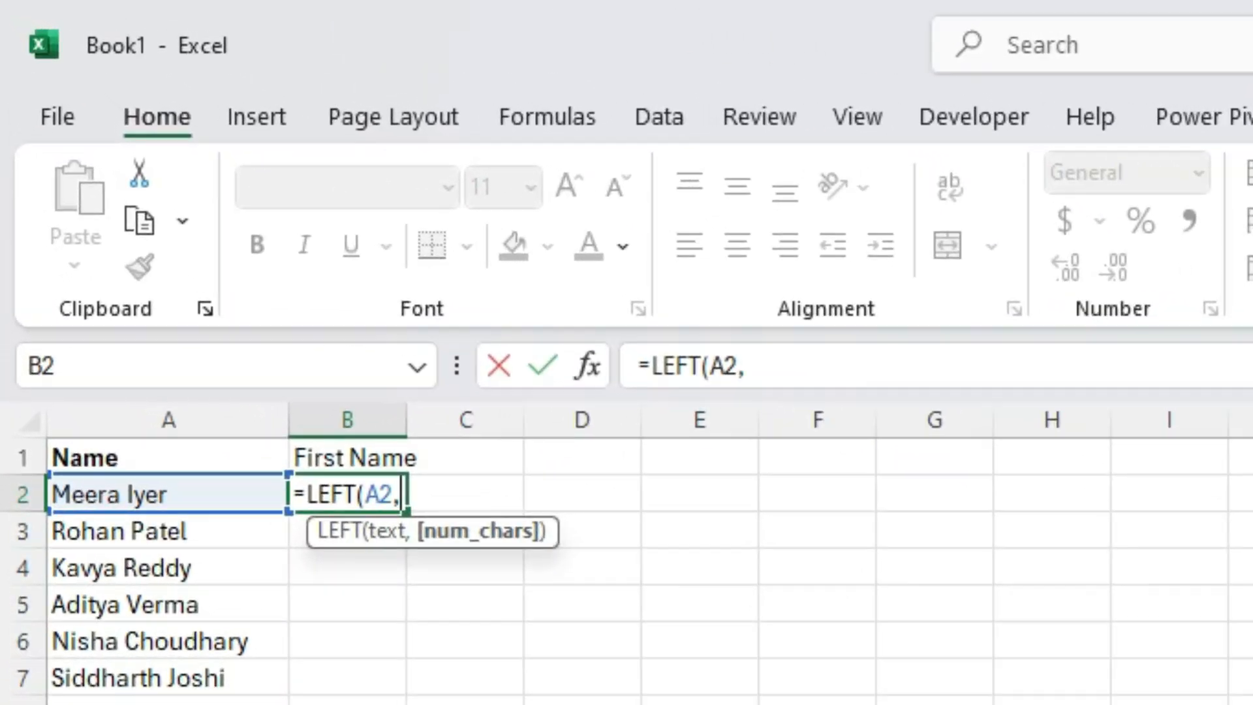
Complete the LEFT formula in B2 with FIND(" ",A2)-1 as the number of characters and enter it.
{"action": "type", "text": "fin"}
{"action": "key", "text": "Tab"}
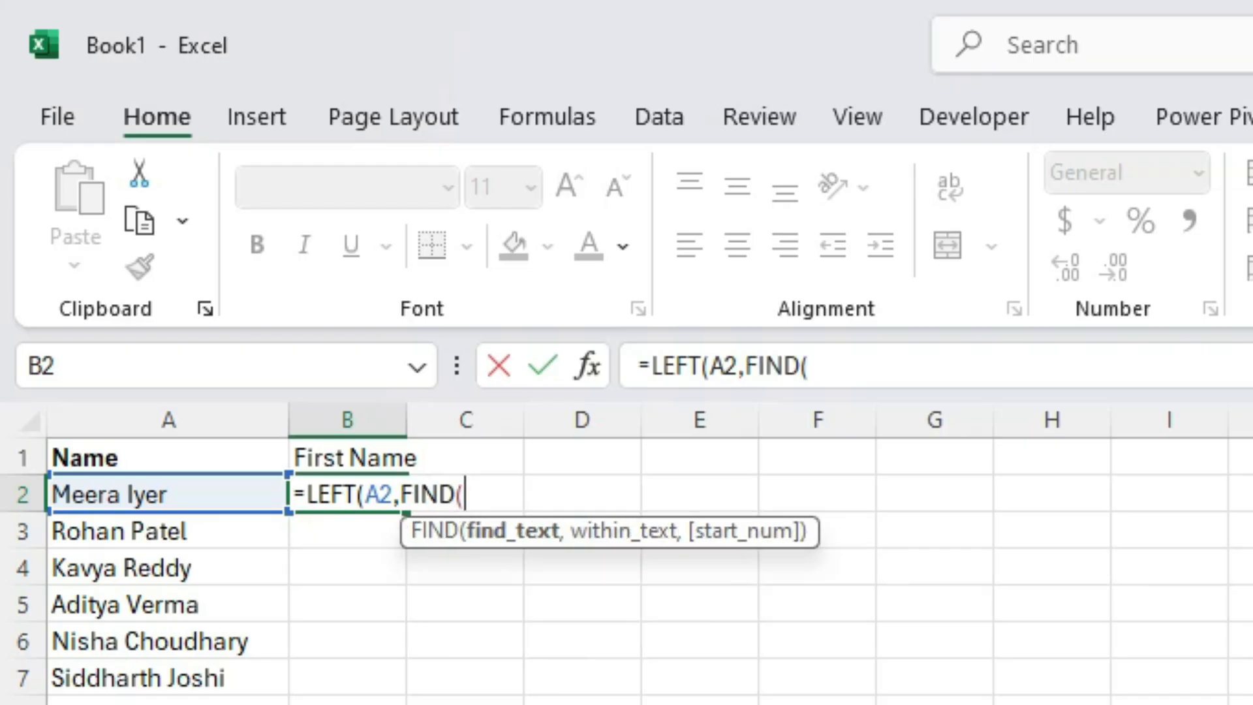
{"action": "type", "text": "\""}
{"action": "type", "text": "\","}
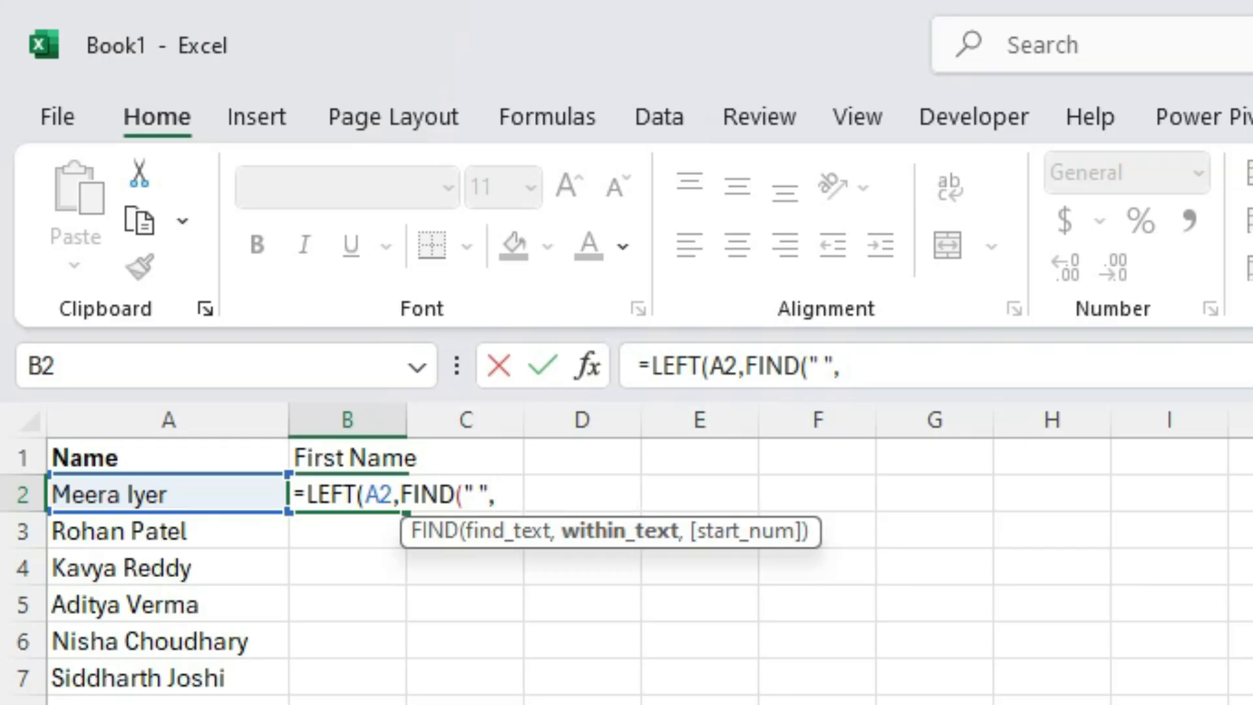
{"action": "left_click", "coordinate": [169, 494]}
{"action": "type", "text": ")"}
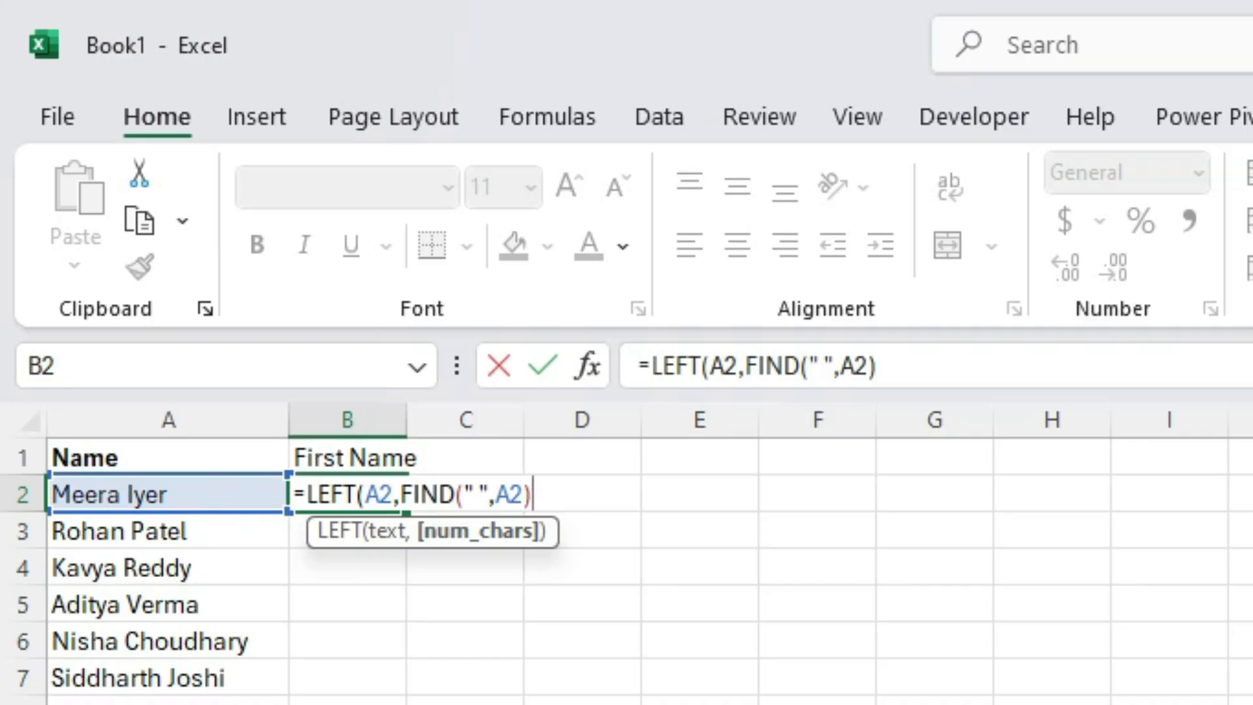
{"action": "type", "text": "-1)"}
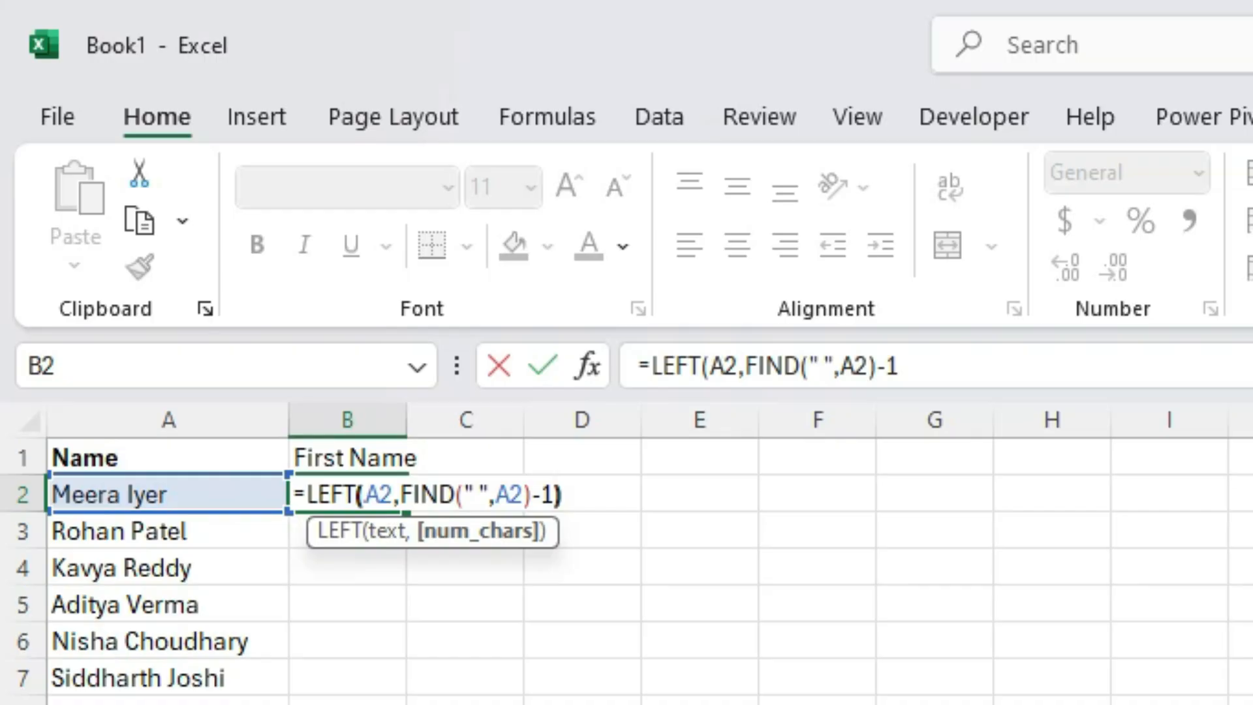
{"action": "key", "text": "Return"}
Fill the first-name formula from B2 down through B20.
{"action": "key", "text": "Up"}
{"action": "key", "text": "shift+Down"}
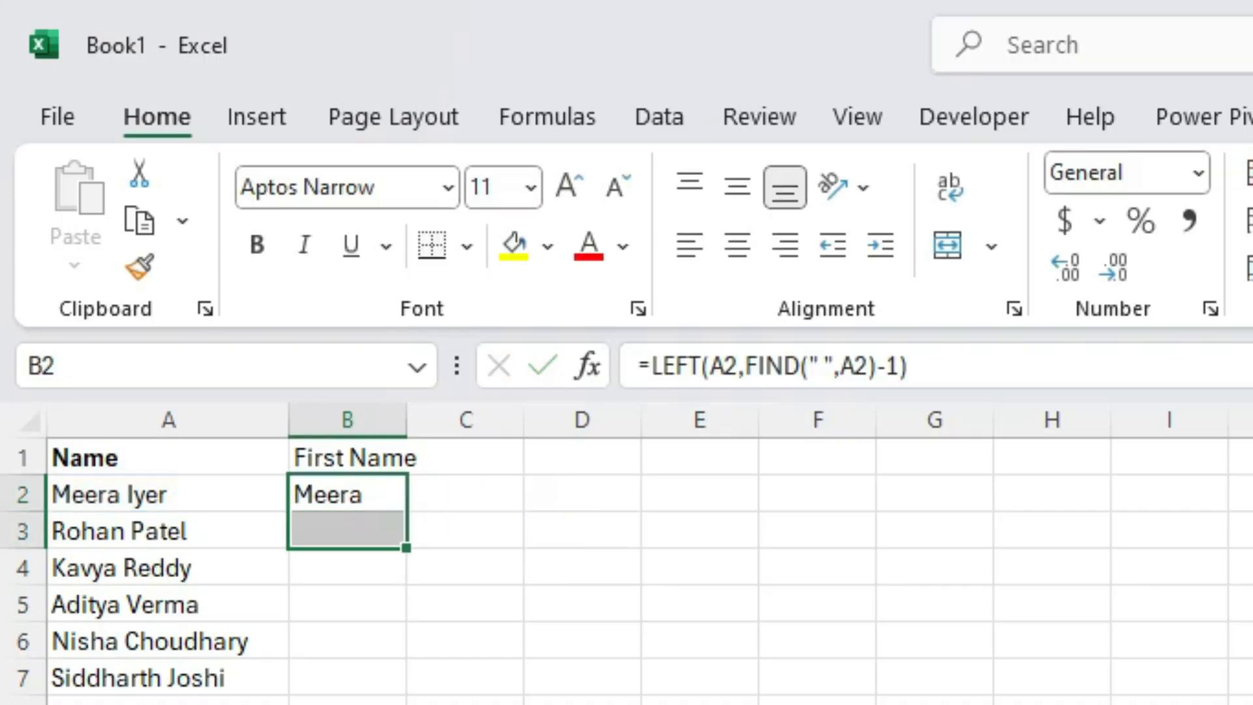
{"action": "key", "text": "shift+Down"}
{"action": "key", "text": "shift+Down"}
{"action": "key", "text": "shift+Down"}
{"action": "key", "text": "shift+Down"}
{"action": "key", "text": "shift+Down"}
{"action": "key", "text": "shift+Down"}
{"action": "key", "text": "shift+Down"}
{"action": "key", "text": "shift+Down"}
{"action": "key", "text": "shift+Down"}
{"action": "key", "text": "shift+Down"}
{"action": "key", "text": "shift+Down"}
{"action": "key", "text": "shift+Down"}
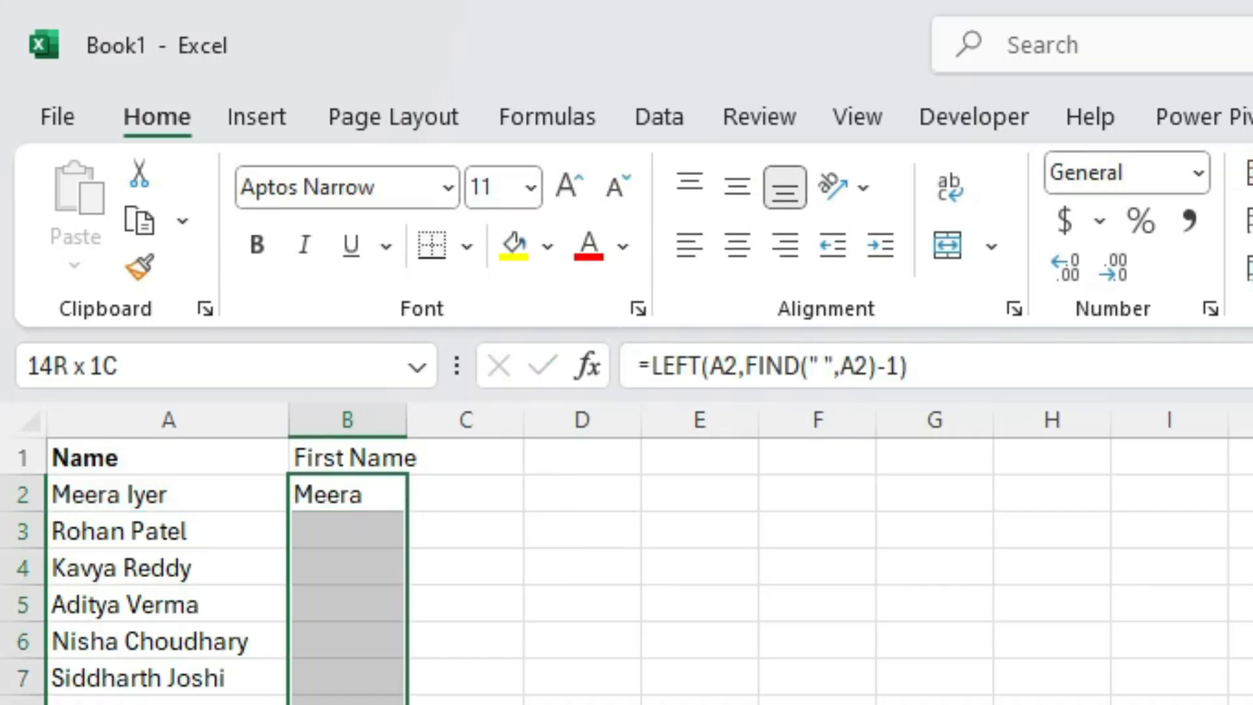
{"action": "key", "text": "shift+Down"}
{"action": "key", "text": "shift+Down"}
{"action": "key", "text": "shift+Down"}
{"action": "key", "text": "shift+Down"}
{"action": "key", "text": "shift+Down"}
{"action": "key", "text": "F2"}
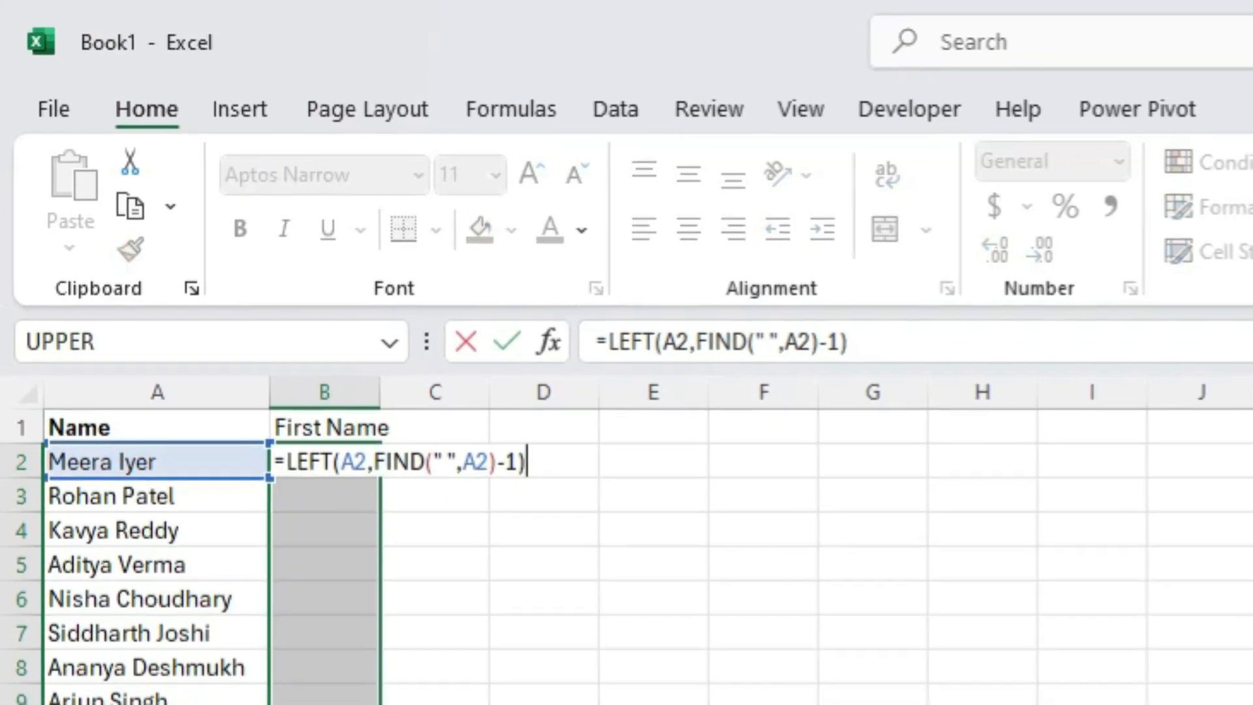
{"action": "key", "text": "ctrl+Return"}
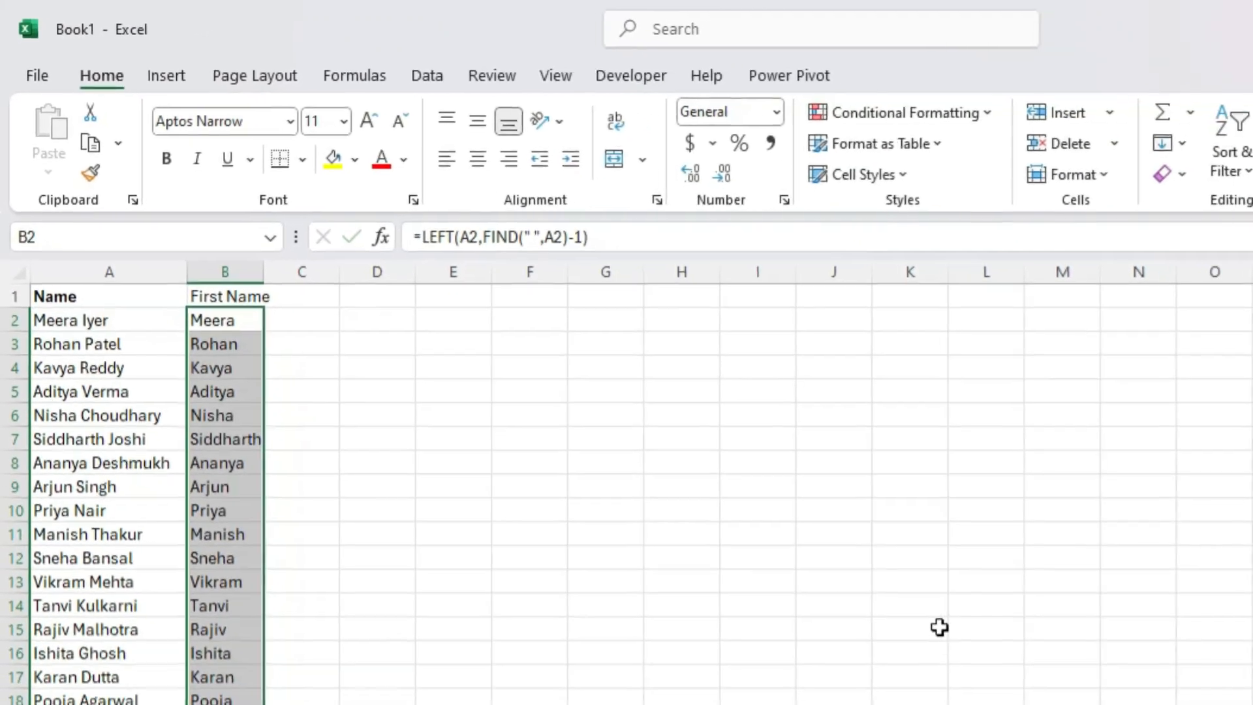
Enter the header "Last Name" in C1.
{"action": "key", "text": "Right"}
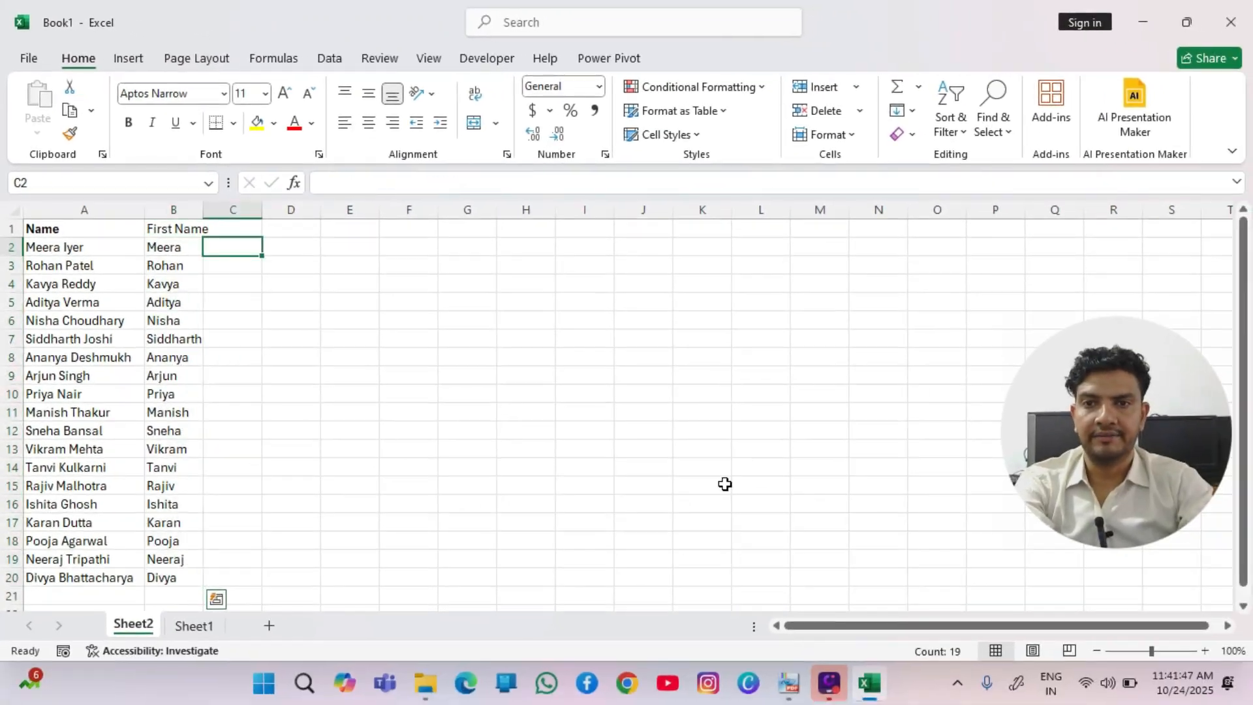
{"action": "key", "text": "Up"}
{"action": "key", "text": "Right"}
{"action": "key", "text": "Left"}
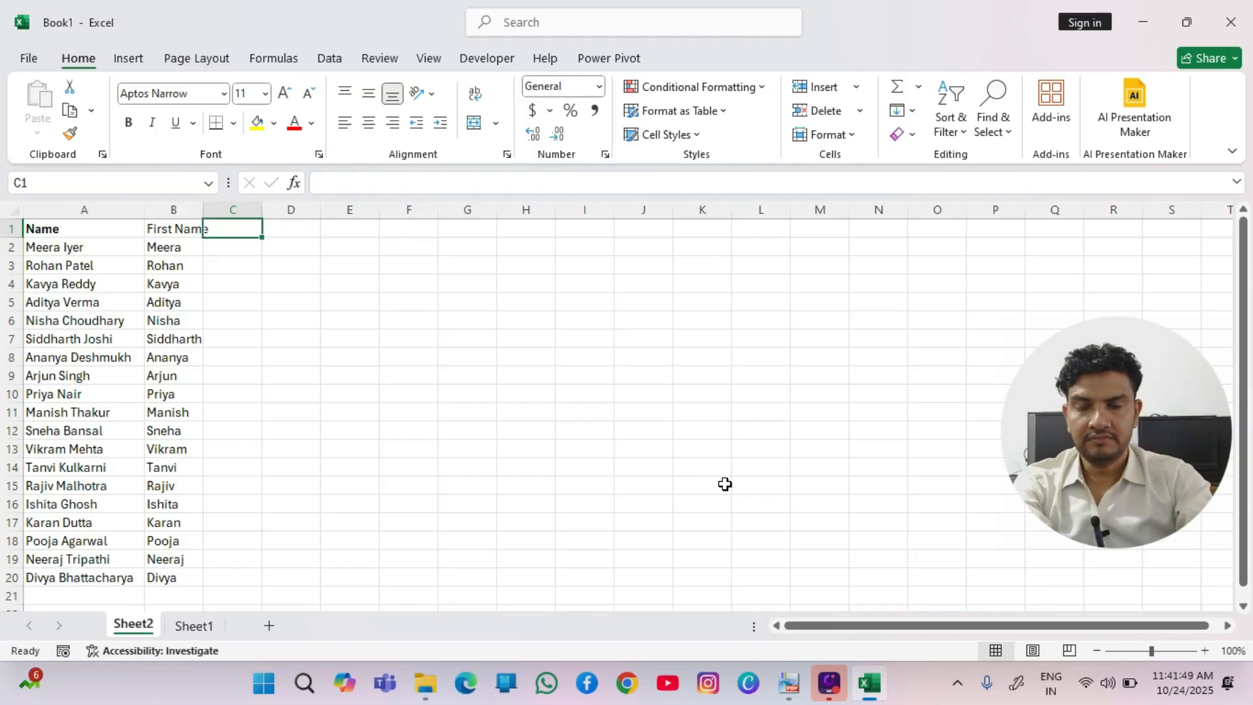
{"action": "type", "text": "Last"}
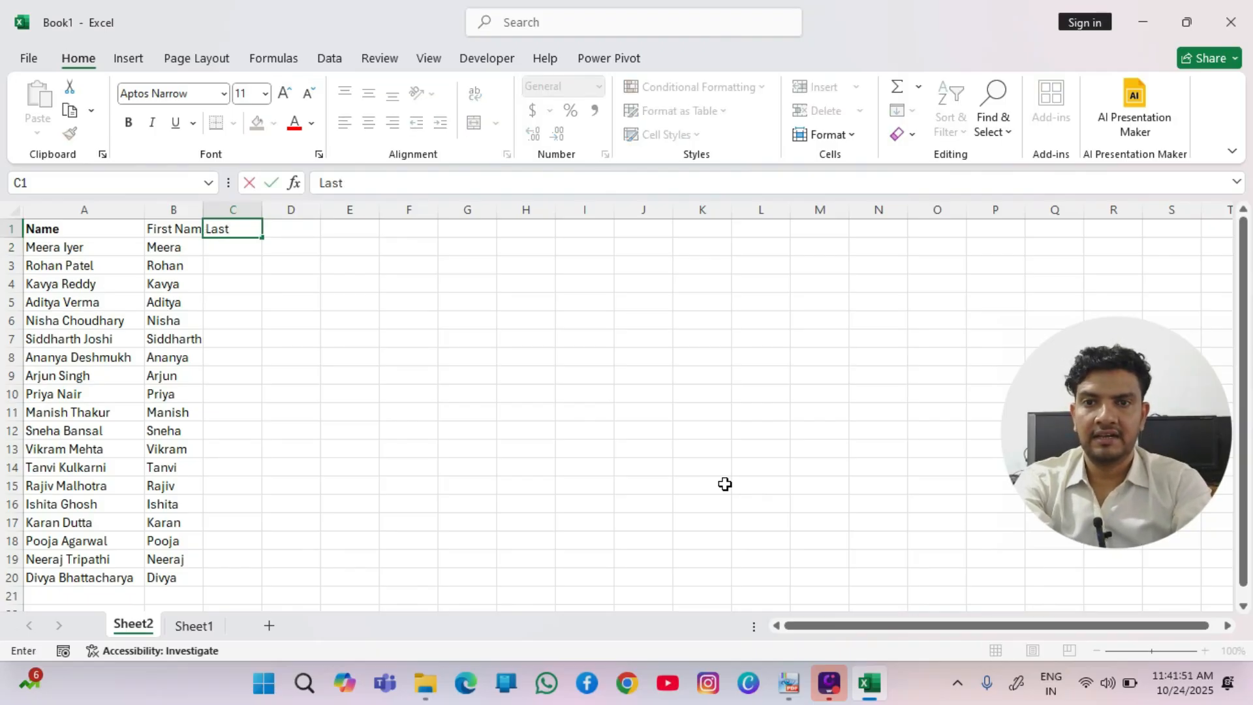
{"action": "type", "text": " Name"}
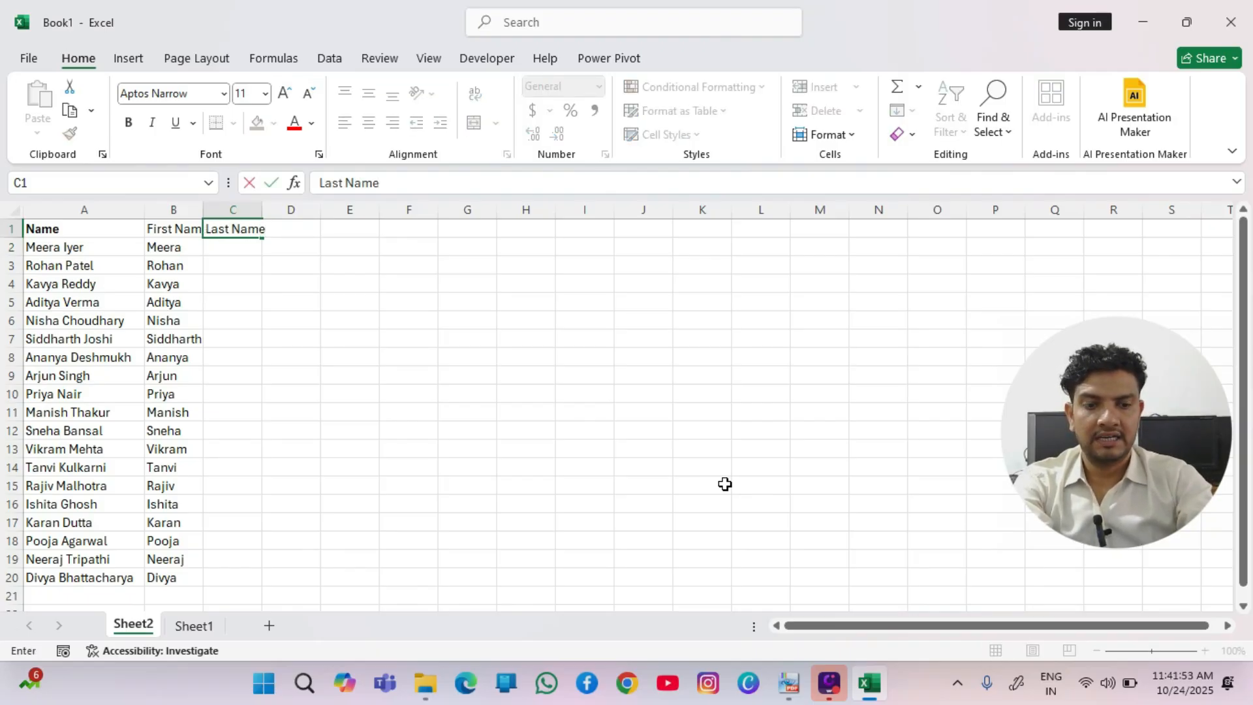
{"action": "key", "text": "Return"}
Start a RIGHT formula in C2 with A2 as its text argument.
{"action": "type", "text": "=ri"}
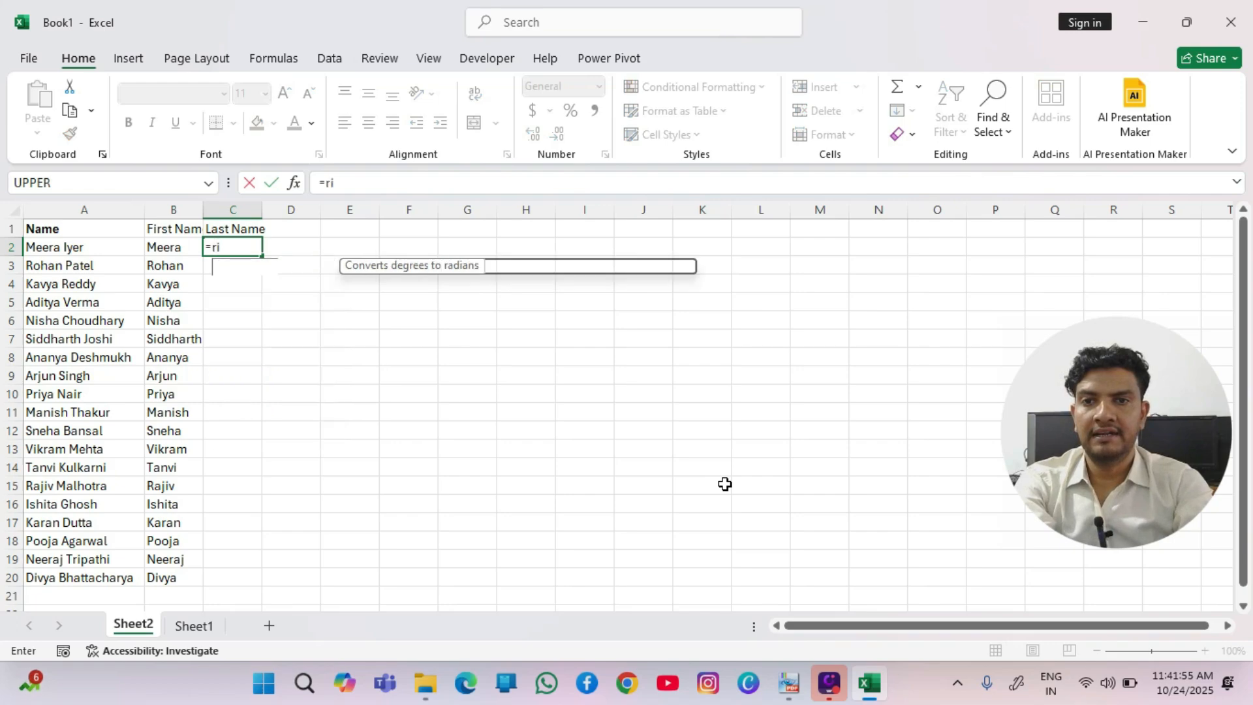
{"action": "type", "text": "gh"}
{"action": "key", "text": "Tab"}
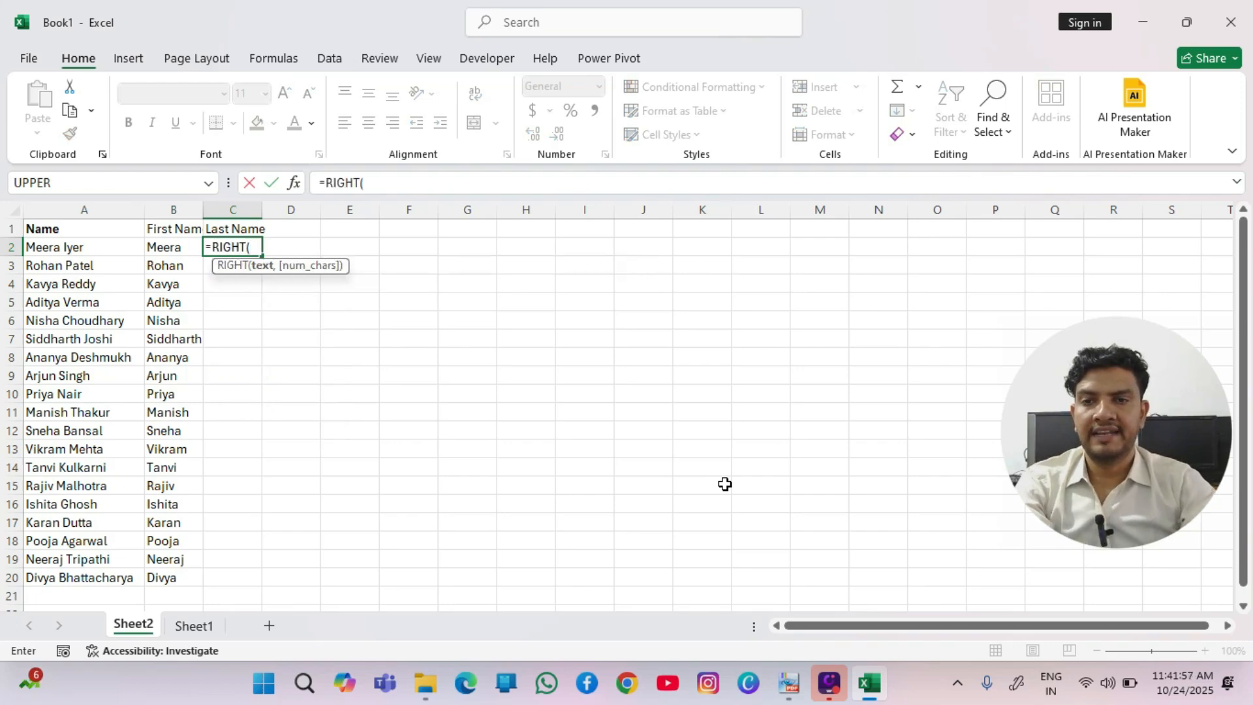
{"action": "key", "text": "Left"}
{"action": "key", "text": "Left"}
{"action": "type", "text": ","}
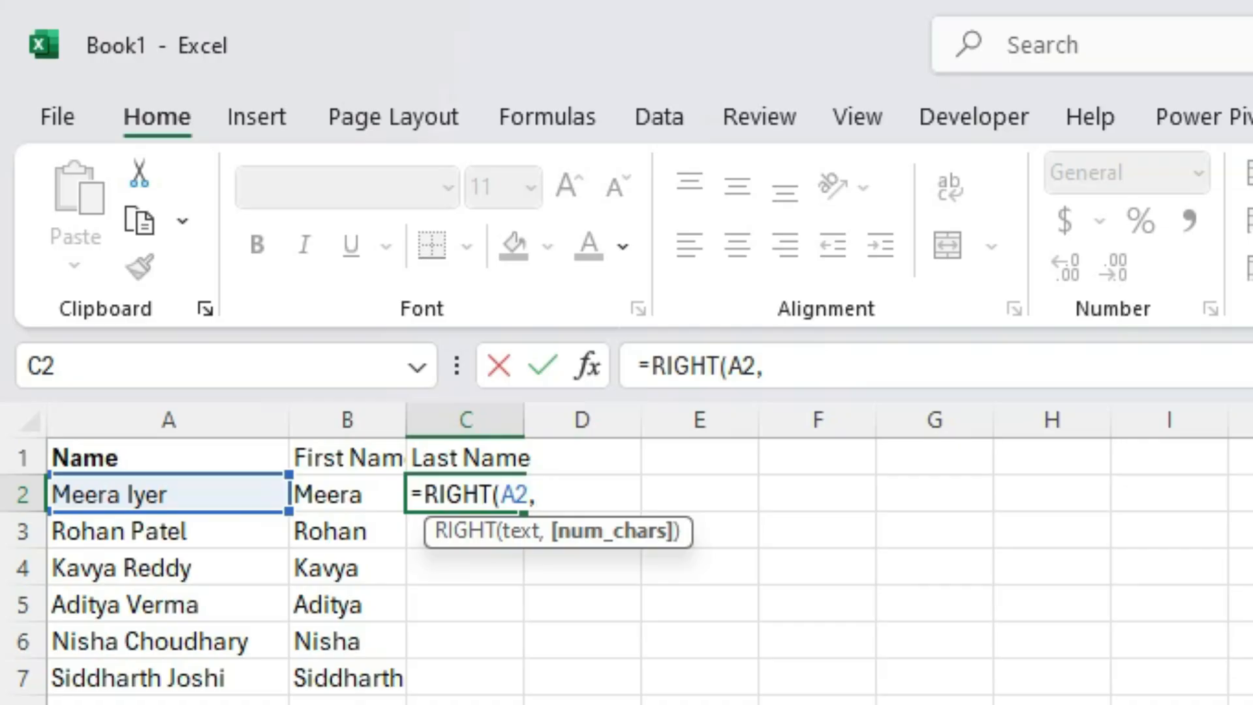
Add LEN(A2) as the start of the number-of-characters argument in the C2 RIGHT formula.
{"action": "type", "text": "len"}
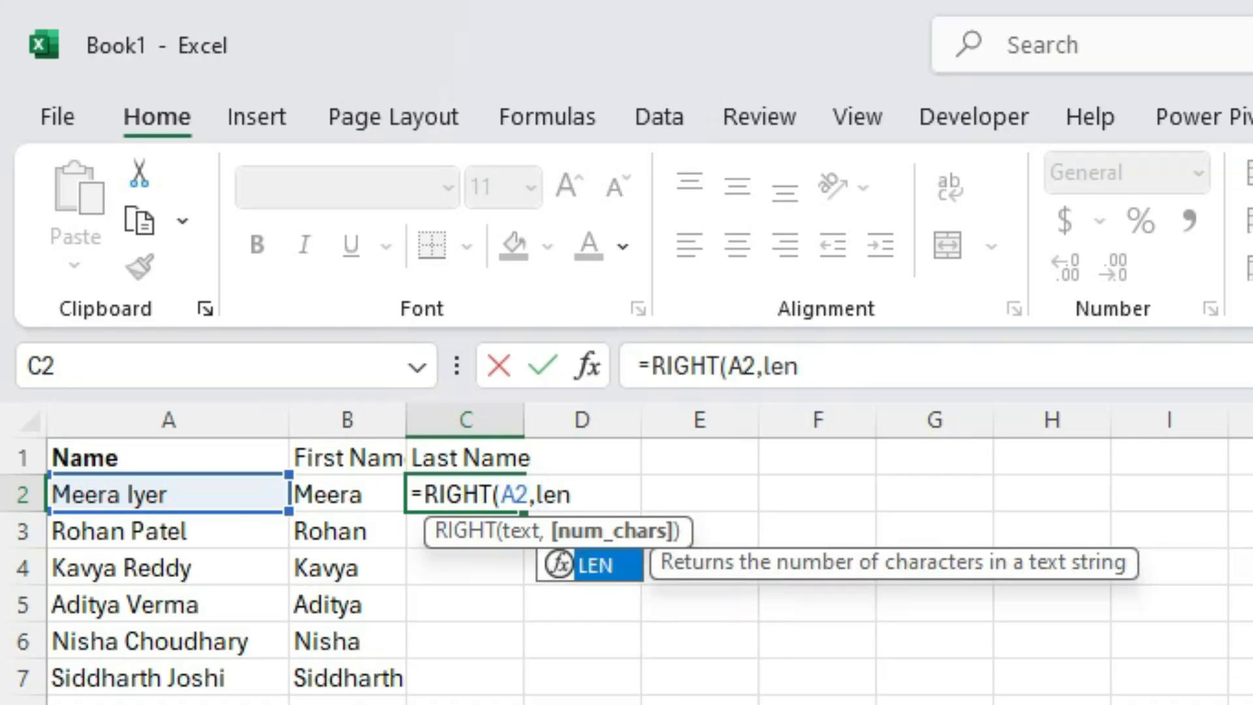
{"action": "key", "text": "Tab"}
{"action": "key", "text": "Left"}
{"action": "key", "text": "Left"}
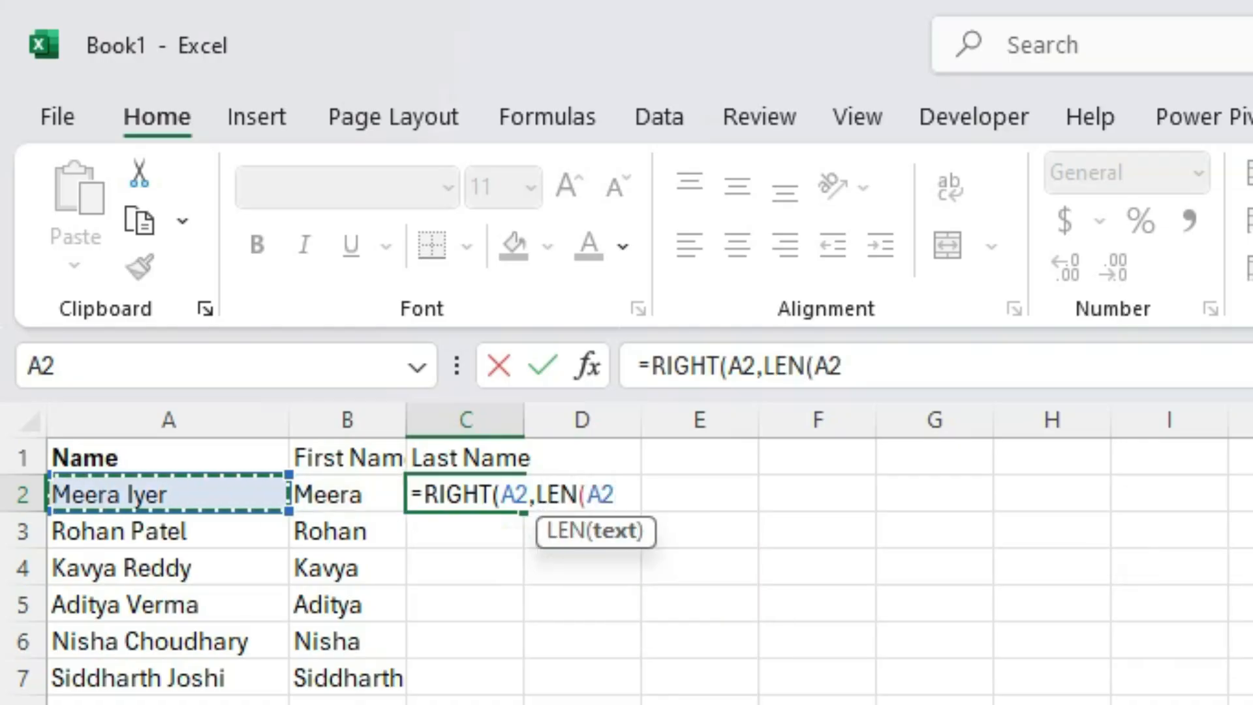
{"action": "type", "text": ")"}
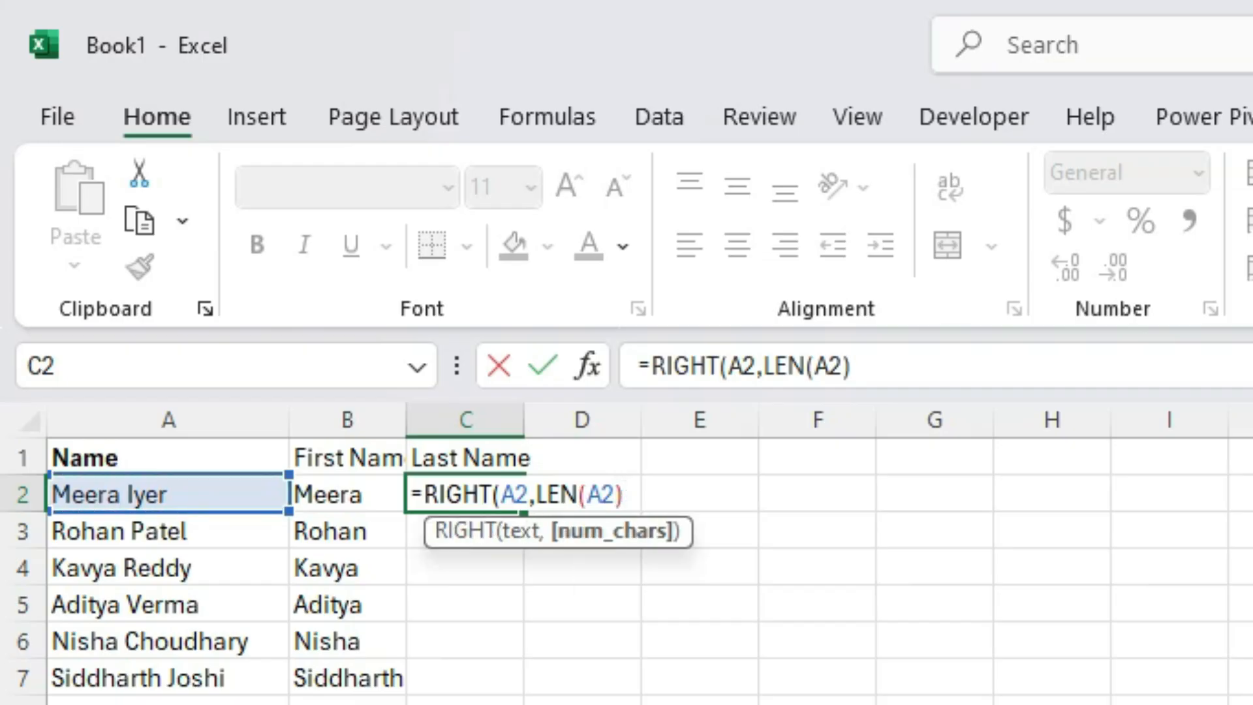
Subtract FIND(" ",A2) from the length in the C2 formula, close the RIGHT function and enter it.
{"action": "type", "text": "-find("}
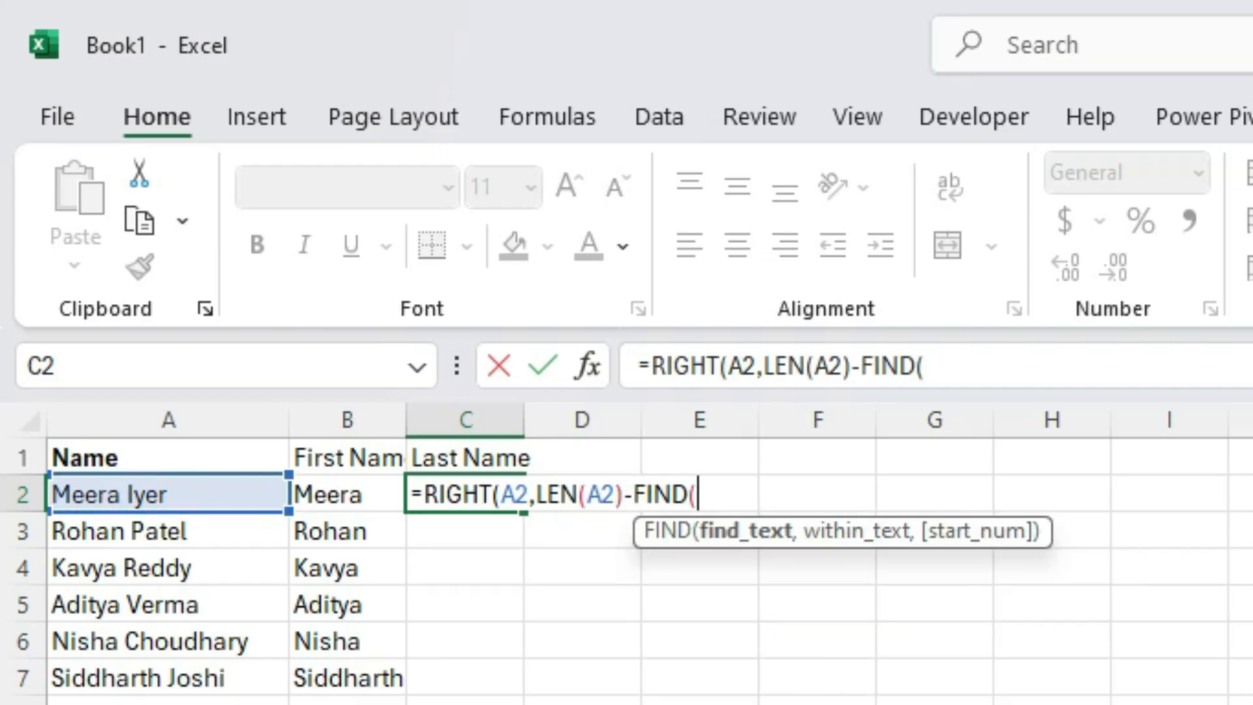
{"action": "type", "text": "\" \","}
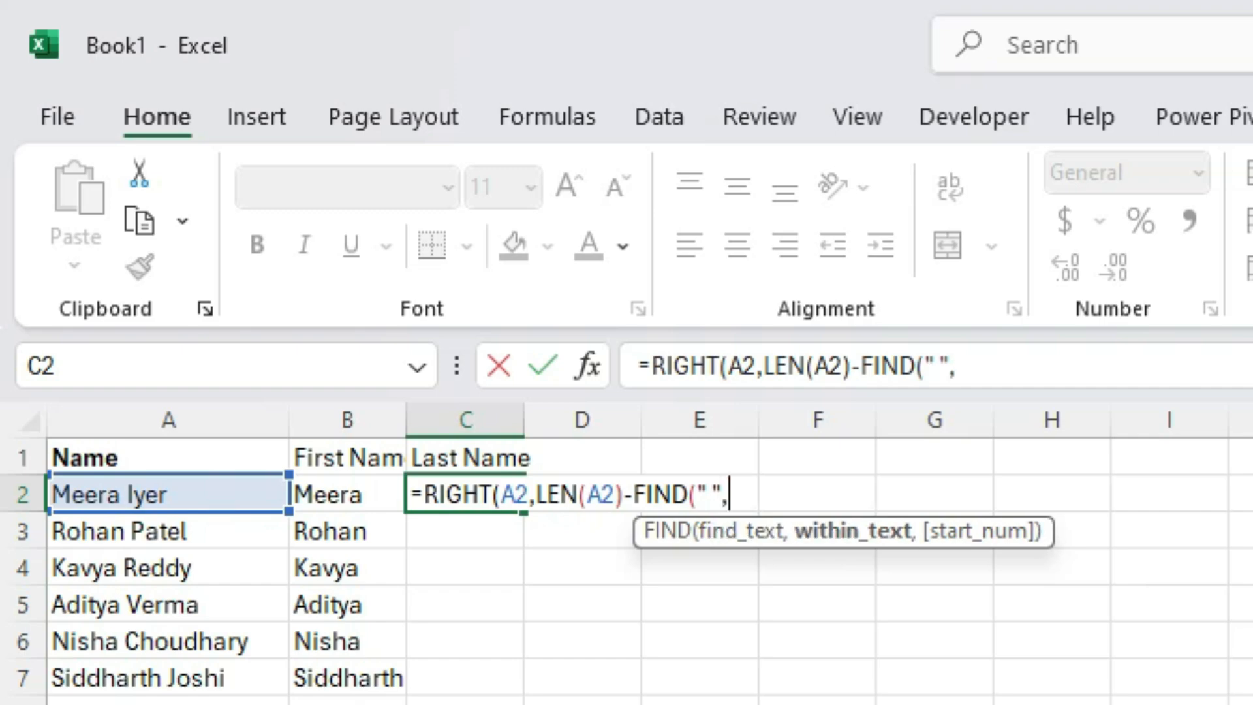
{"action": "left_click", "coordinate": [168, 494]}
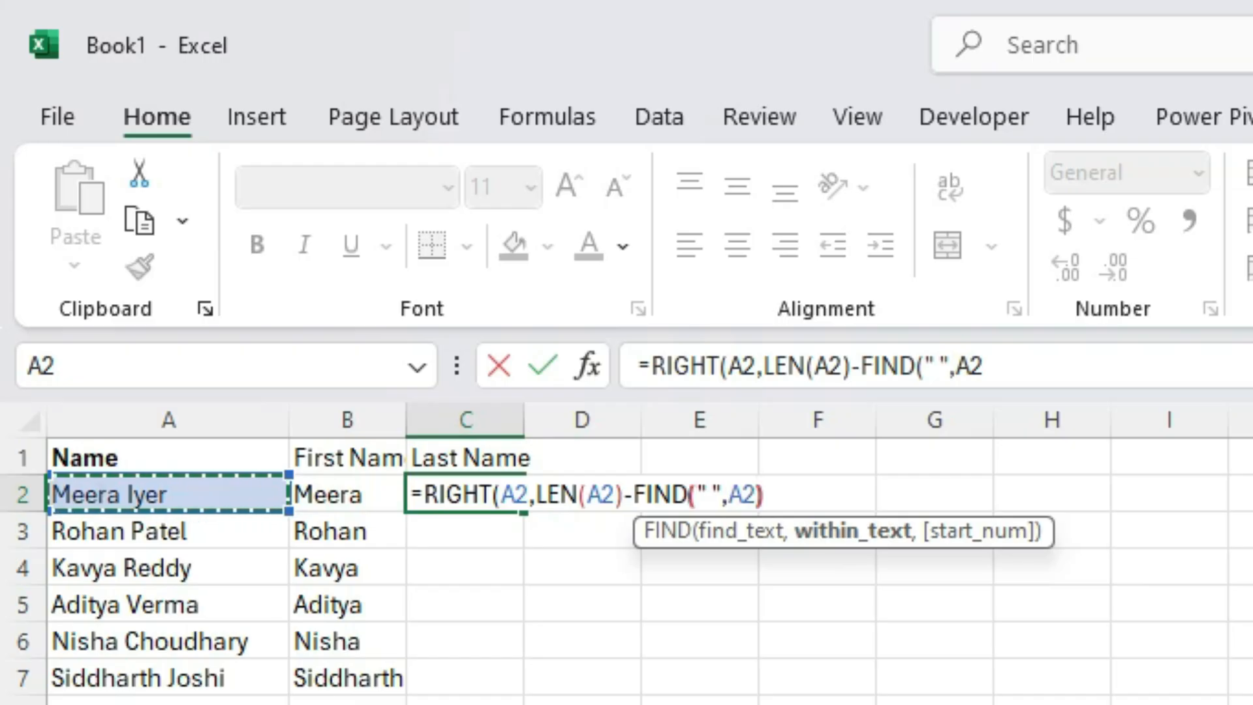
{"action": "type", "text": ")"}
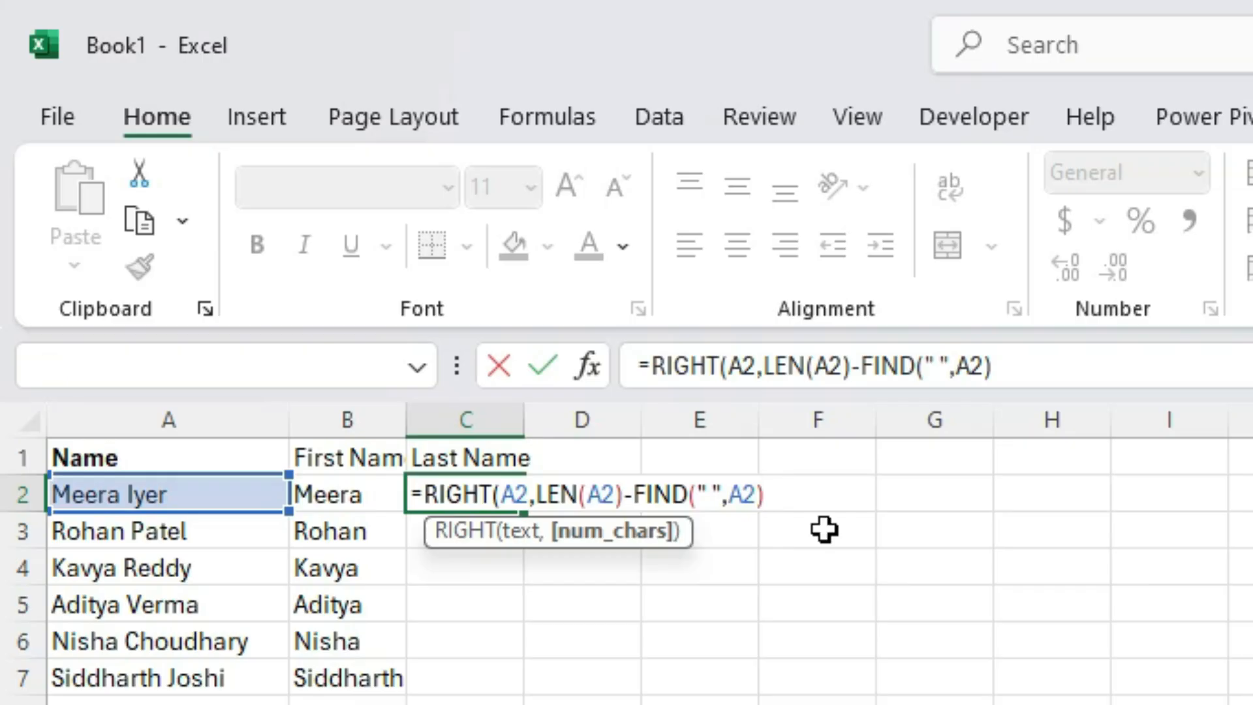
{"action": "type", "text": ")"}
{"action": "key", "text": "Return"}
{"action": "key", "text": "Up"}
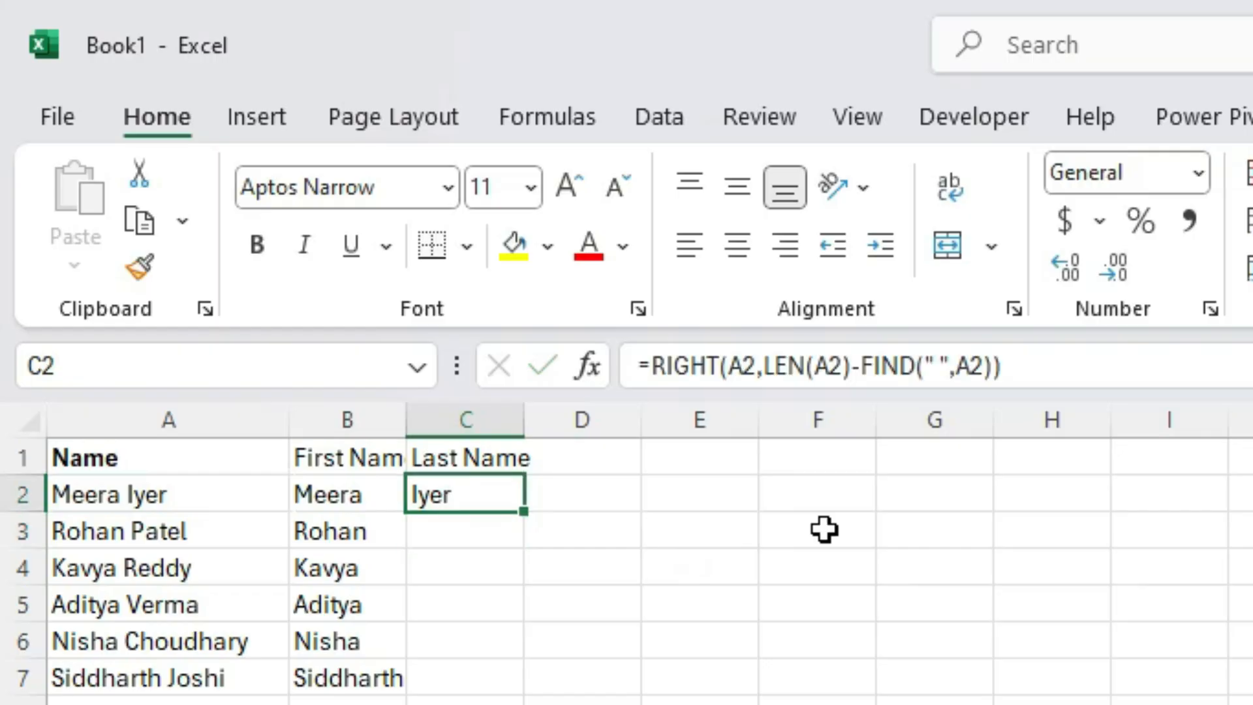
Fill the last-name formula from C2 down through C20.
{"action": "key", "text": "shift+Down"}
{"action": "key", "text": "shift+Down"}
{"action": "key", "text": "shift+Down"}
{"action": "key", "text": "shift+Down"}
{"action": "key", "text": "shift+Down"}
{"action": "key", "text": "shift+Down"}
{"action": "key", "text": "shift+Down"}
{"action": "key", "text": "shift+Down"}
{"action": "key", "text": "shift+Down"}
{"action": "key", "text": "shift+Down"}
{"action": "key", "text": "shift+Down"}
{"action": "key", "text": "shift+Down"}
{"action": "key", "text": "shift+Down"}
{"action": "key", "text": "shift+Down"}
{"action": "key", "text": "shift+Down"}
{"action": "key", "text": "shift+Down"}
{"action": "key", "text": "shift+Down"}
{"action": "key", "text": "shift+Down"}
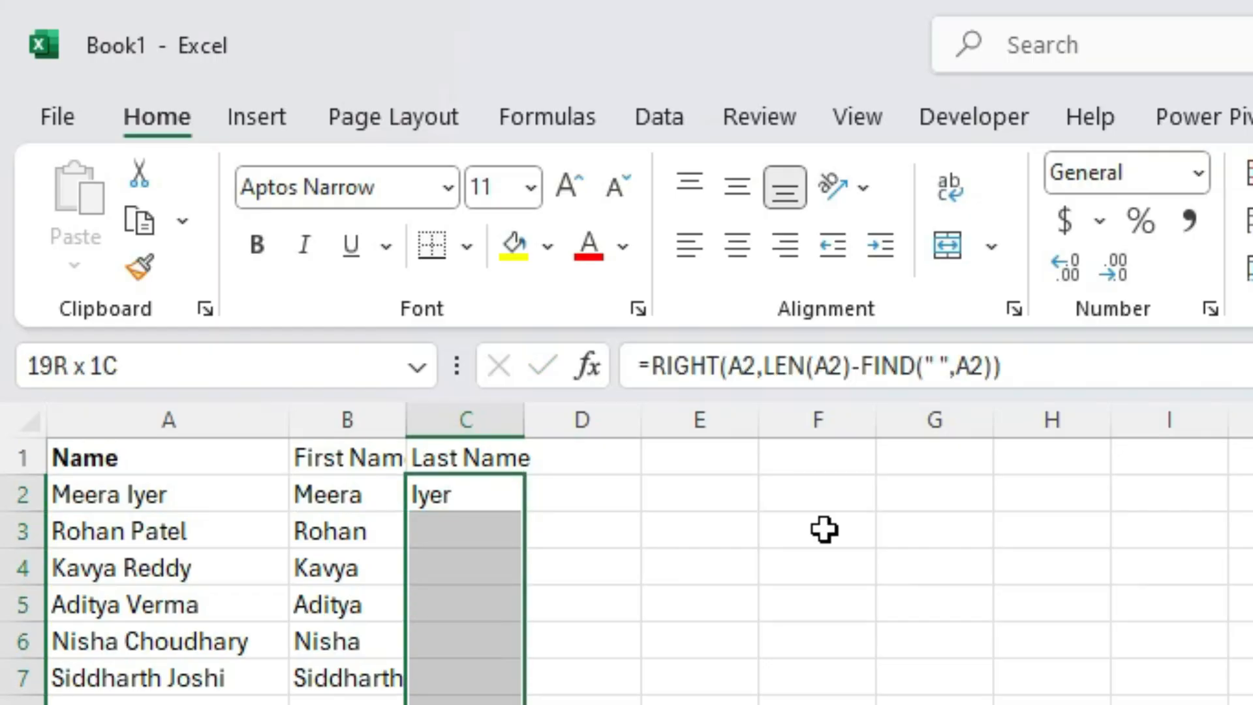
{"action": "key", "text": "F2"}
{"action": "key", "text": "ctrl+Return"}
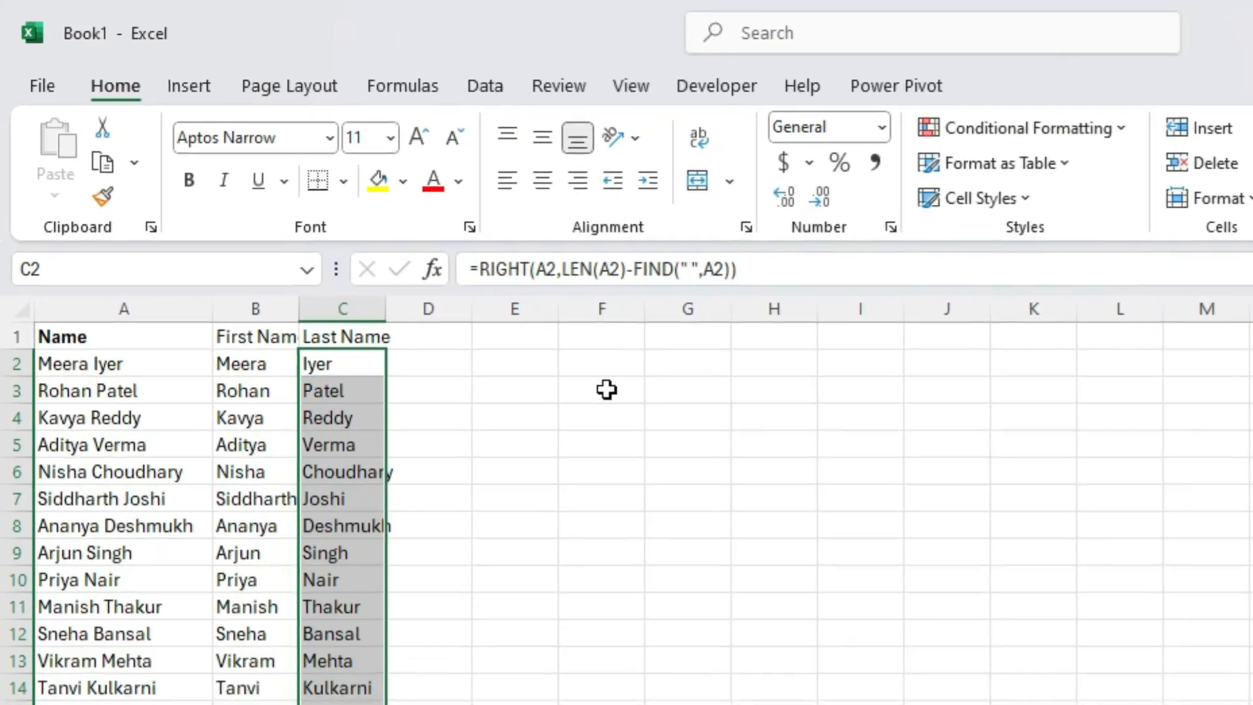
Enter the header "textjoin" in D1.
{"action": "key", "text": "Right"}
{"action": "key", "text": "Left"}
{"action": "key", "text": "Left"}
{"action": "key", "text": "Right"}
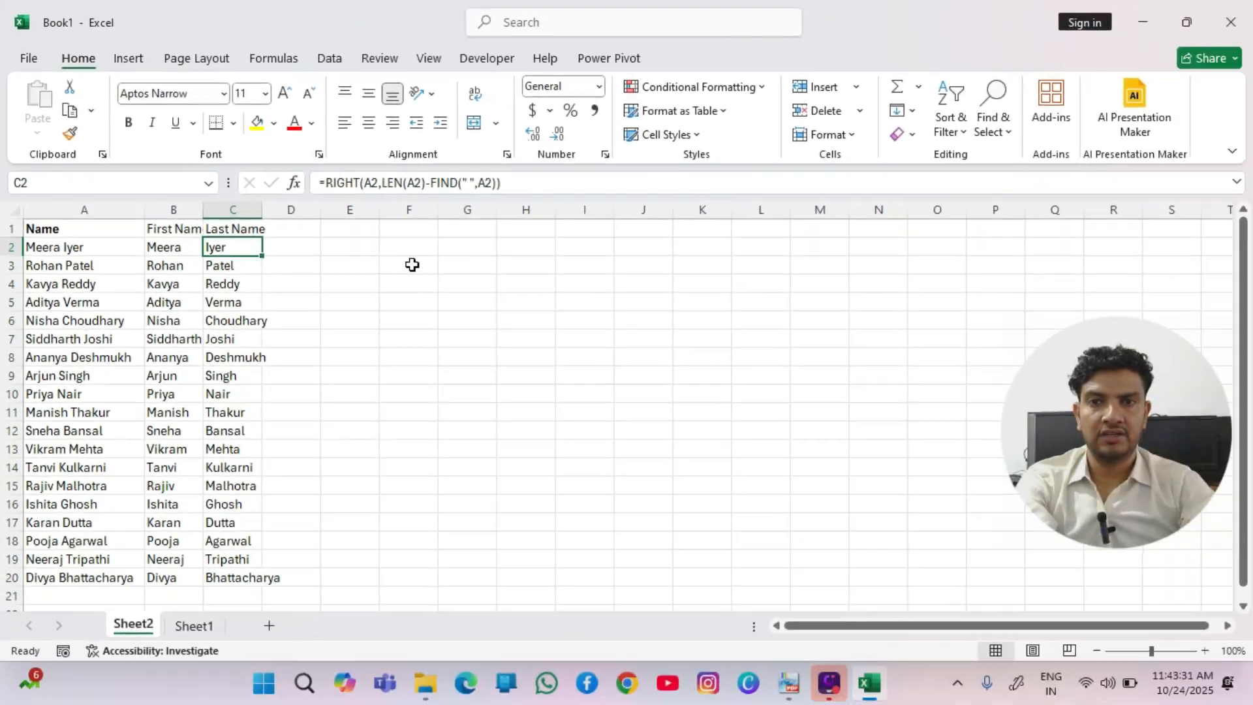
{"action": "key", "text": "Right"}
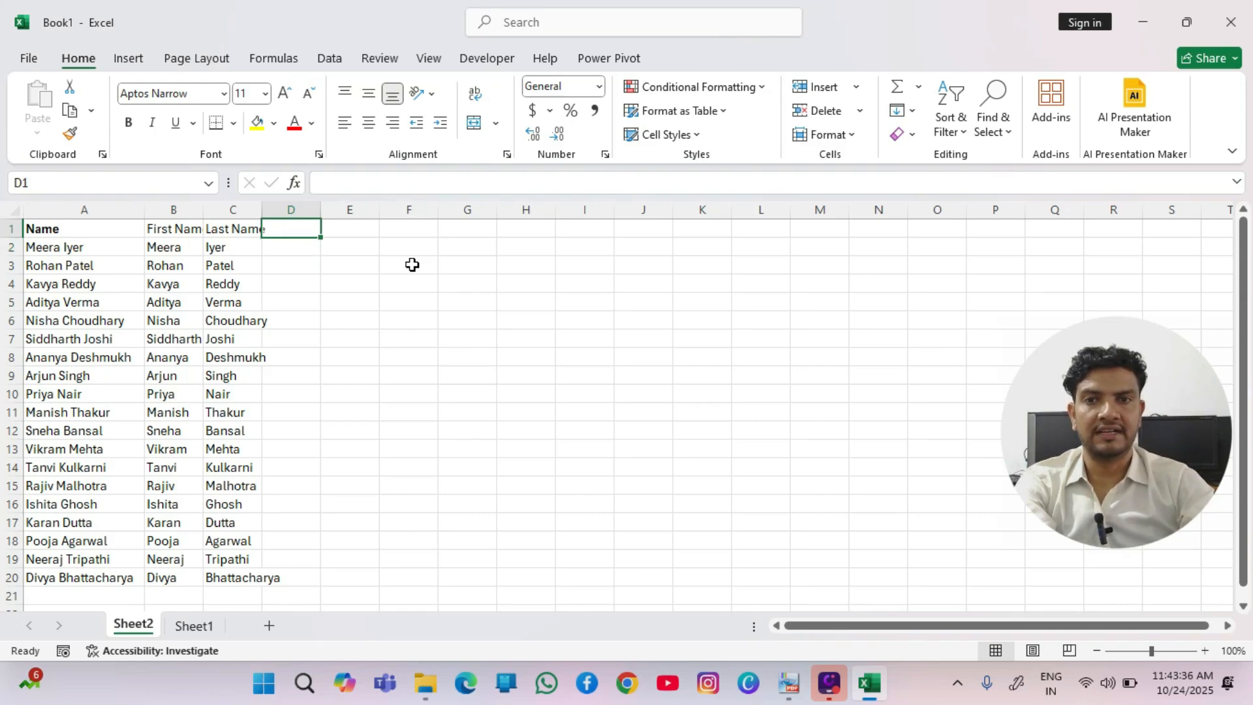
{"action": "key", "text": "Return"}
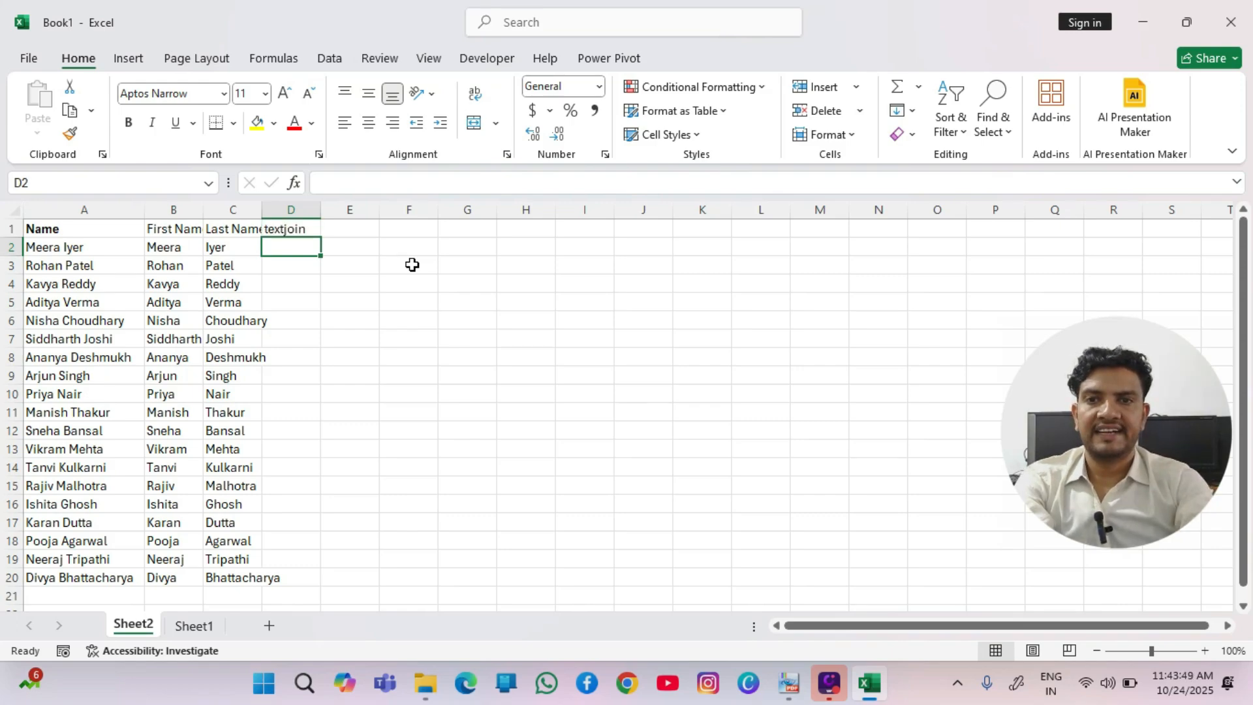
Start a TEXTJOIN formula in D2 with a space (" ") as delimiter and TRUE for ignoring empty cells.
{"action": "type", "text": "=tex"}
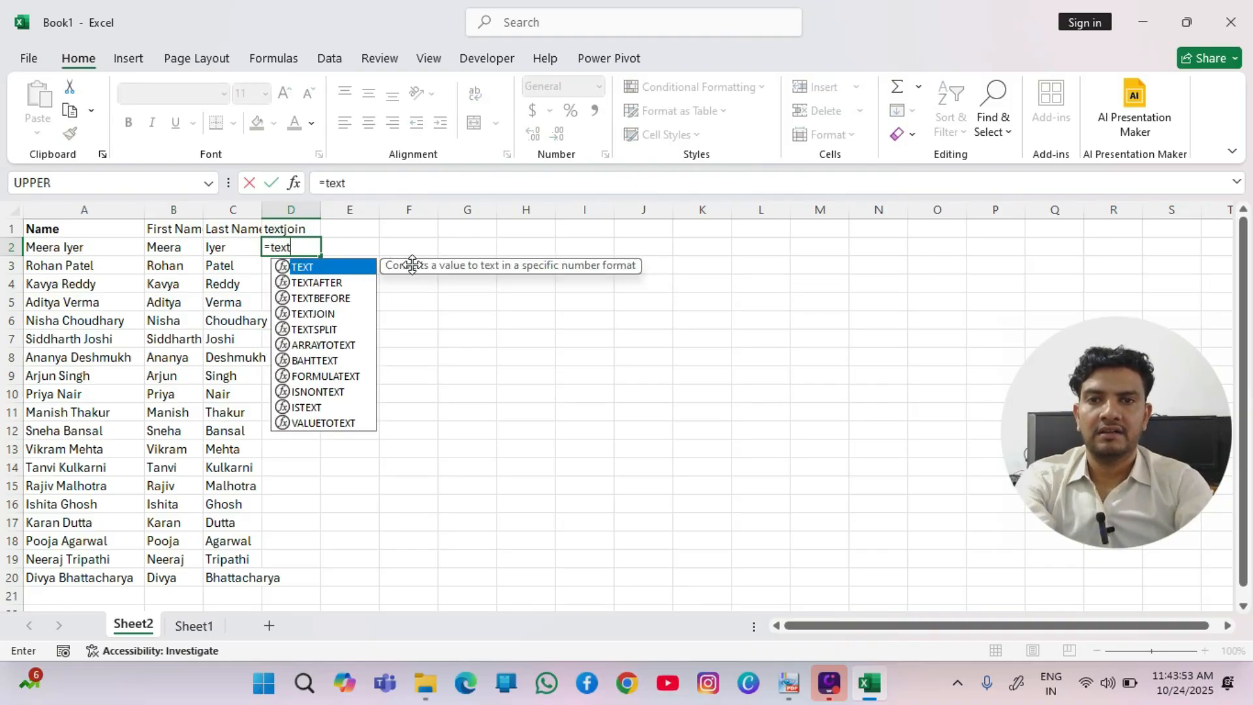
{"action": "type", "text": "t"}
{"action": "key", "text": "Down"}
{"action": "key", "text": "Down"}
{"action": "key", "text": "Down"}
{"action": "key", "text": "Tab"}
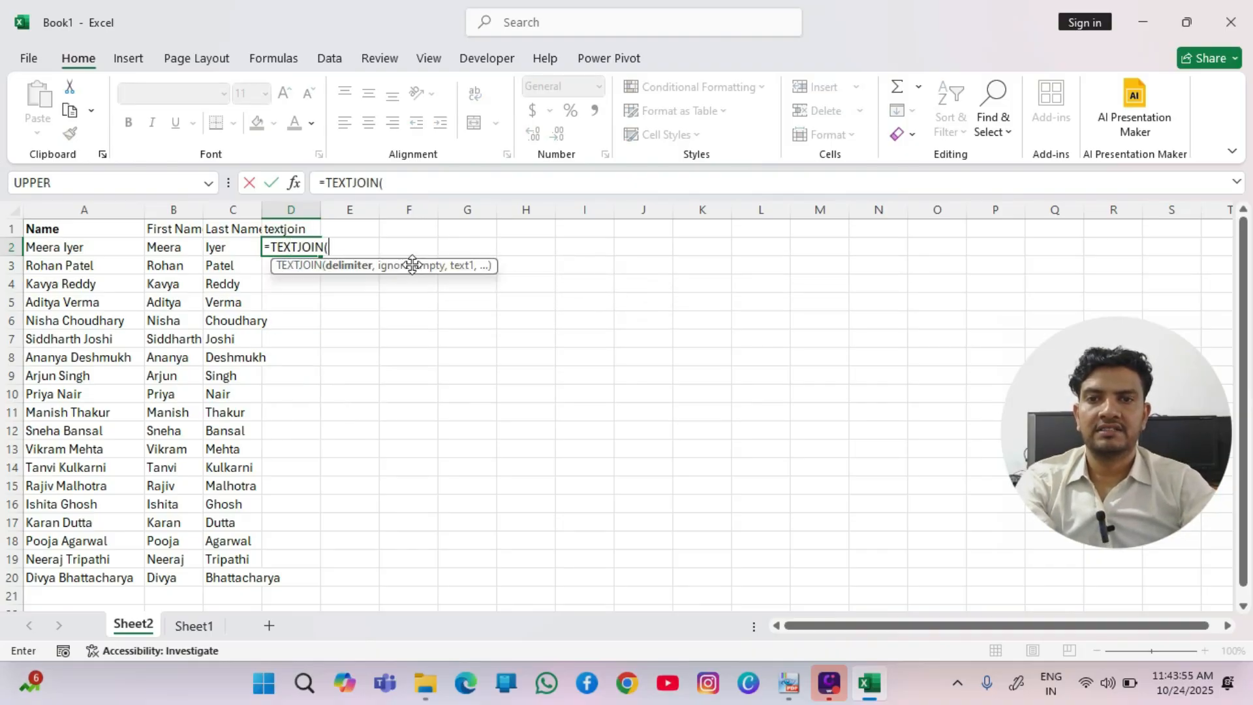
{"action": "type", "text": "\""}
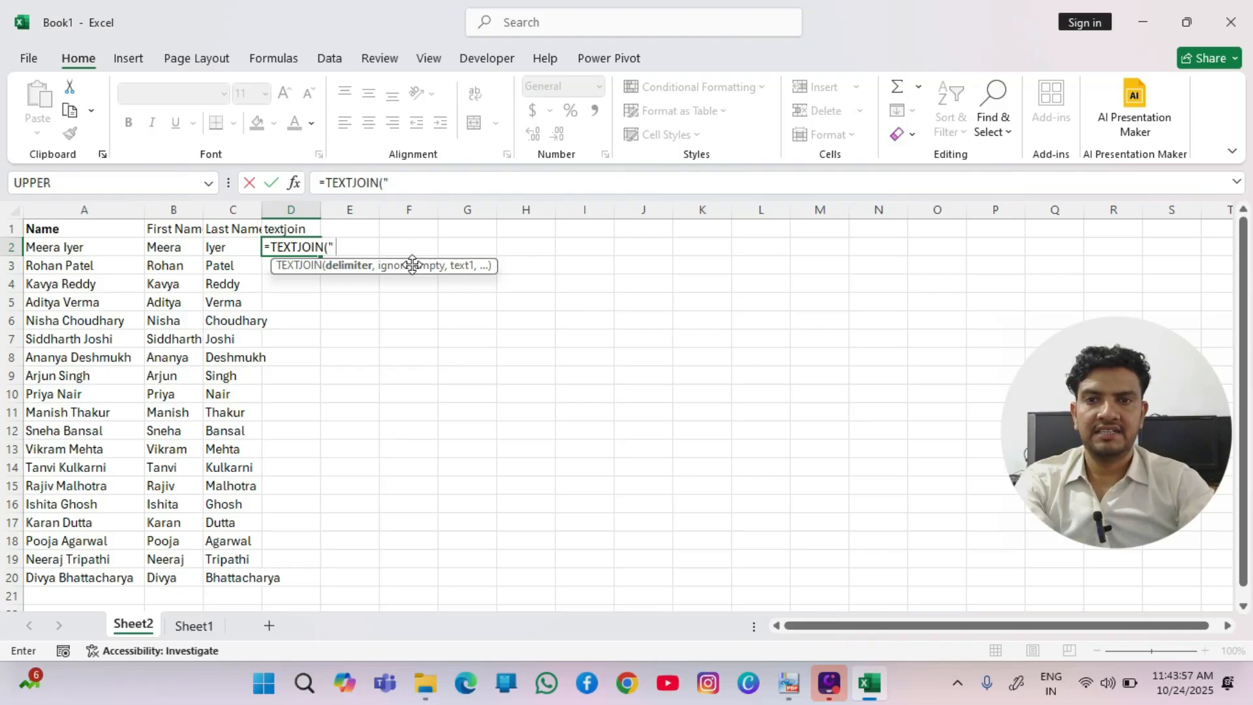
{"action": "type", "text": " \""}
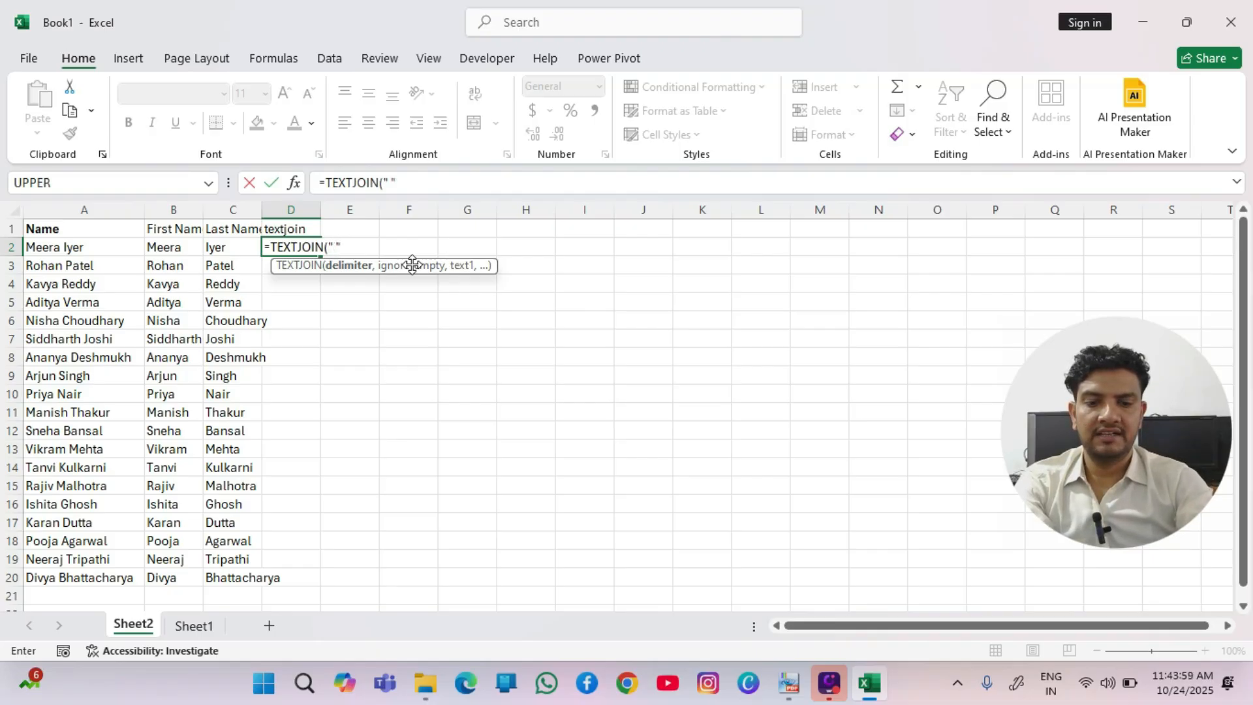
{"action": "type", "text": ","}
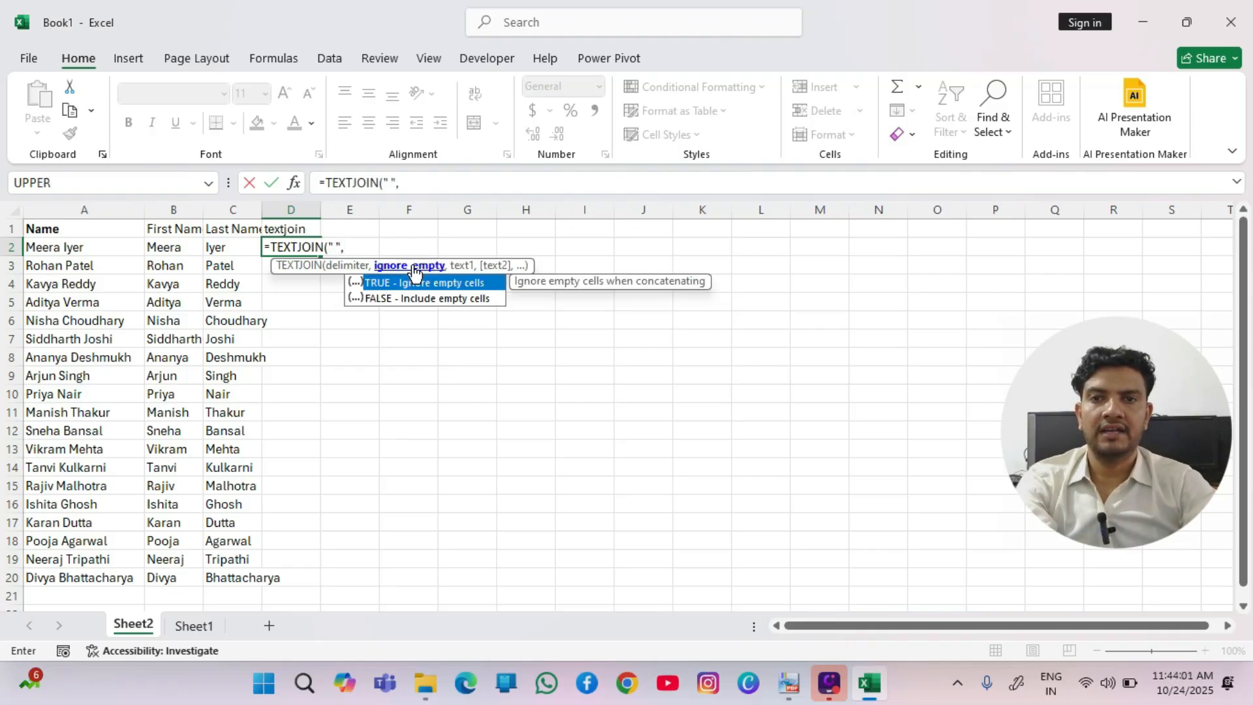
{"action": "key", "text": "Tab"}
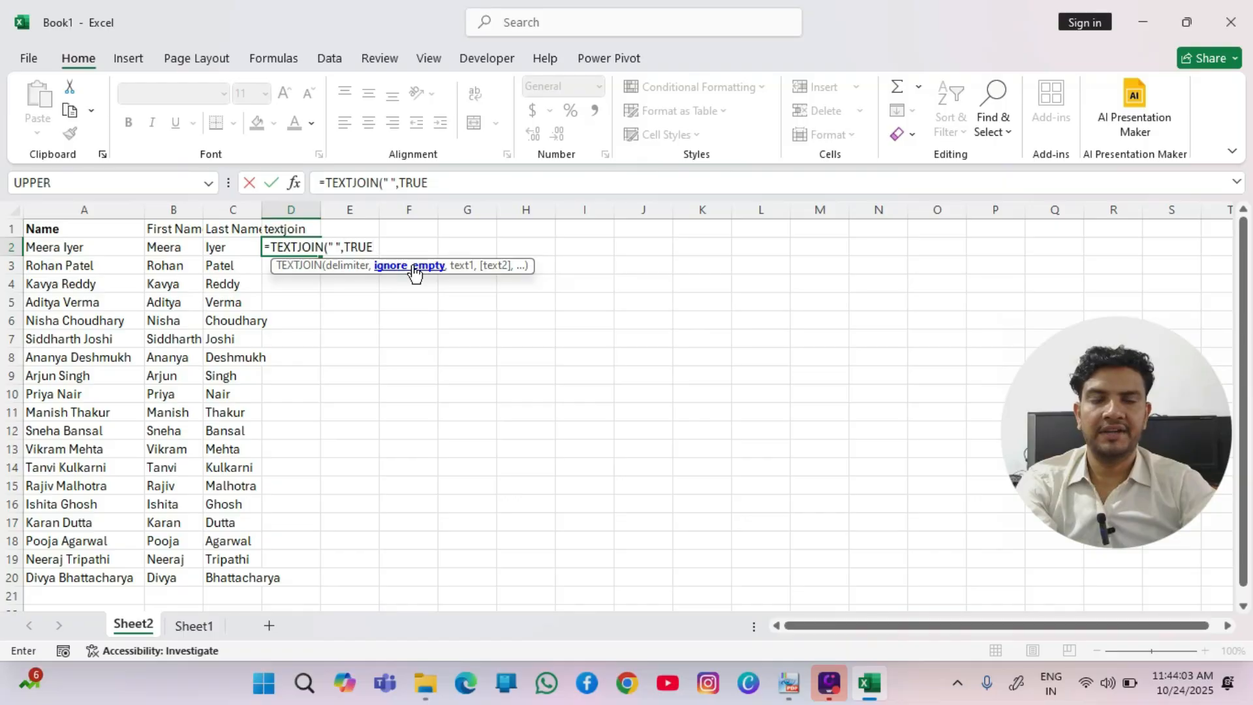
{"action": "type", "text": ","}
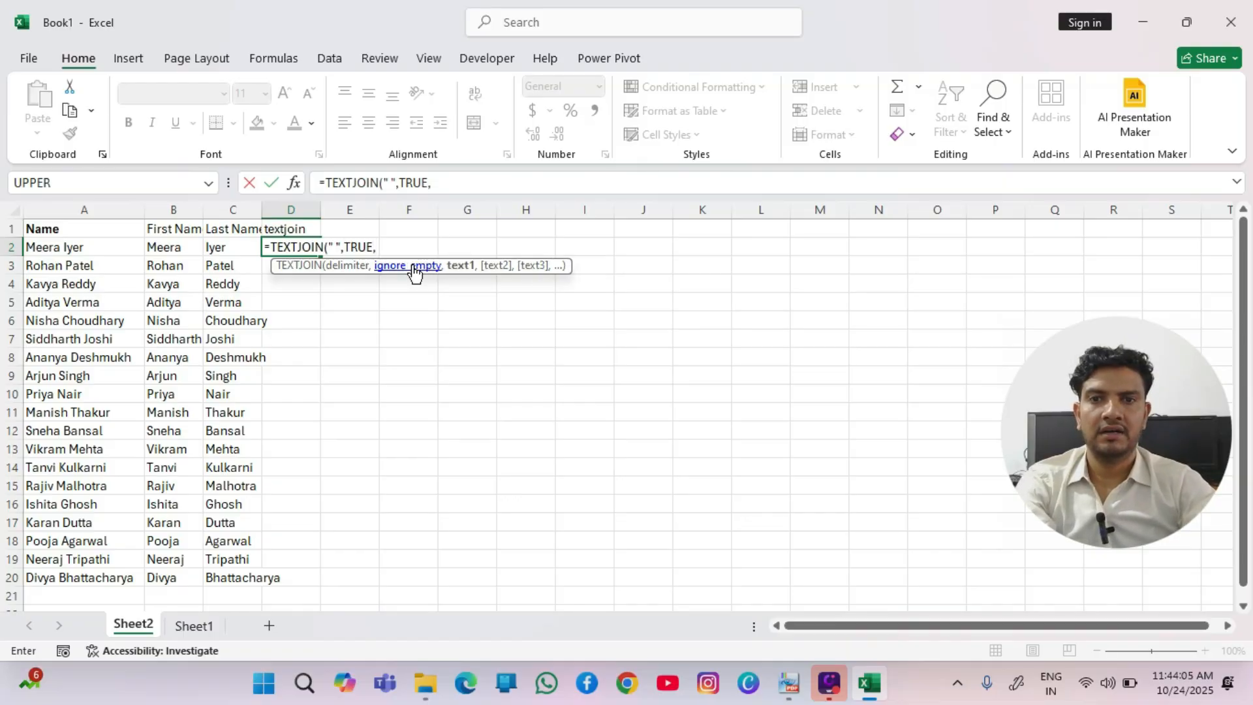
Complete the TEXTJOIN formula in D2 with the range B2:C2 as its text and enter it.
{"action": "key", "text": "Left"}
{"action": "key", "text": "Left"}
{"action": "key", "text": "Left"}
{"action": "key", "text": "Right"}
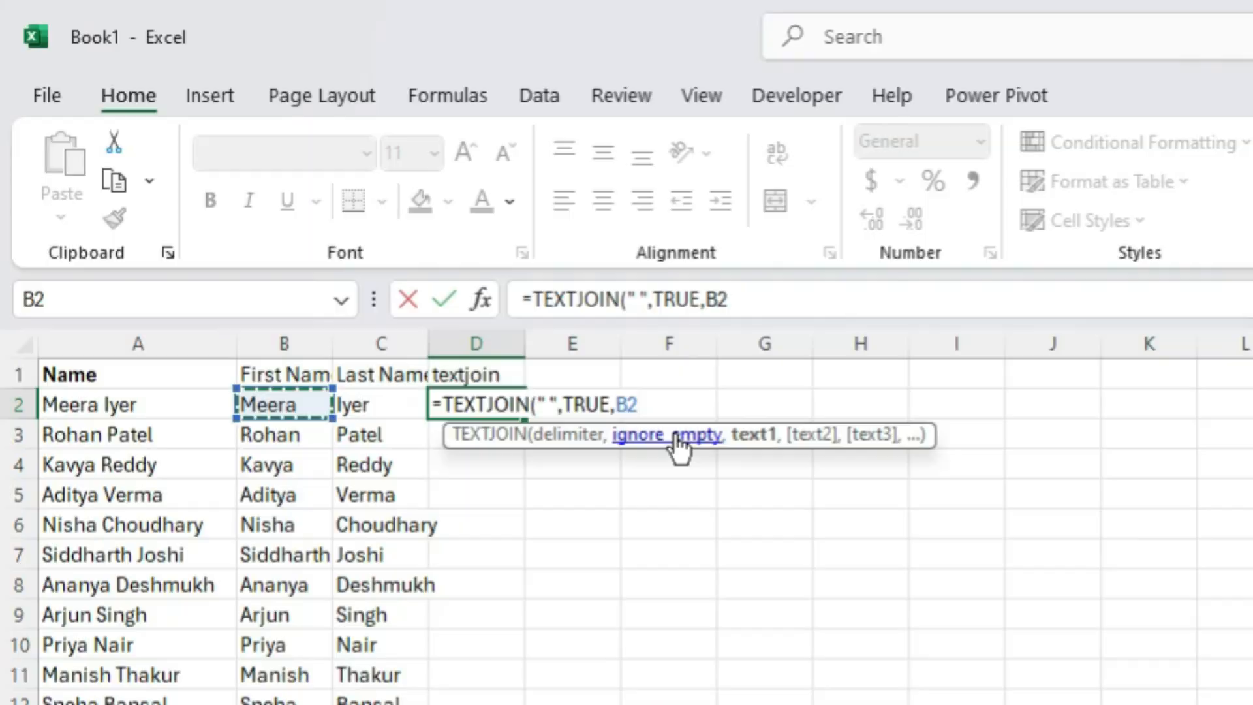
{"action": "key", "text": "shift+Right"}
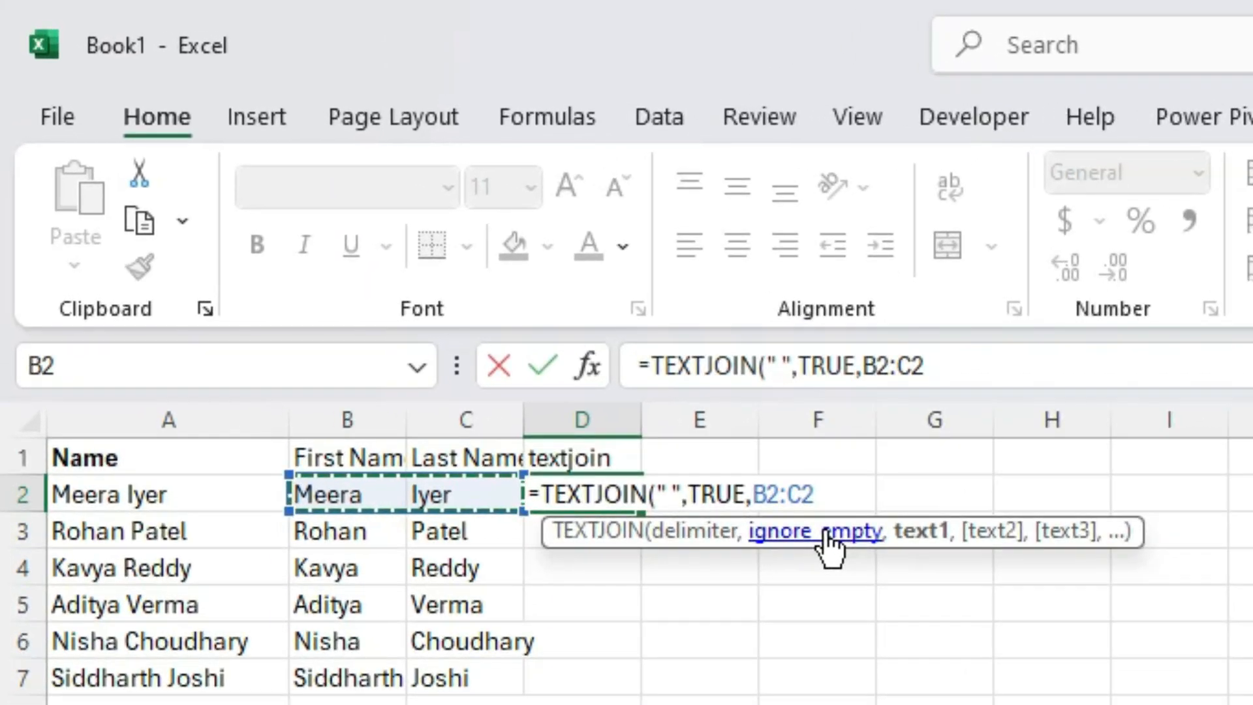
{"action": "type", "text": ")"}
{"action": "key", "text": "Return"}
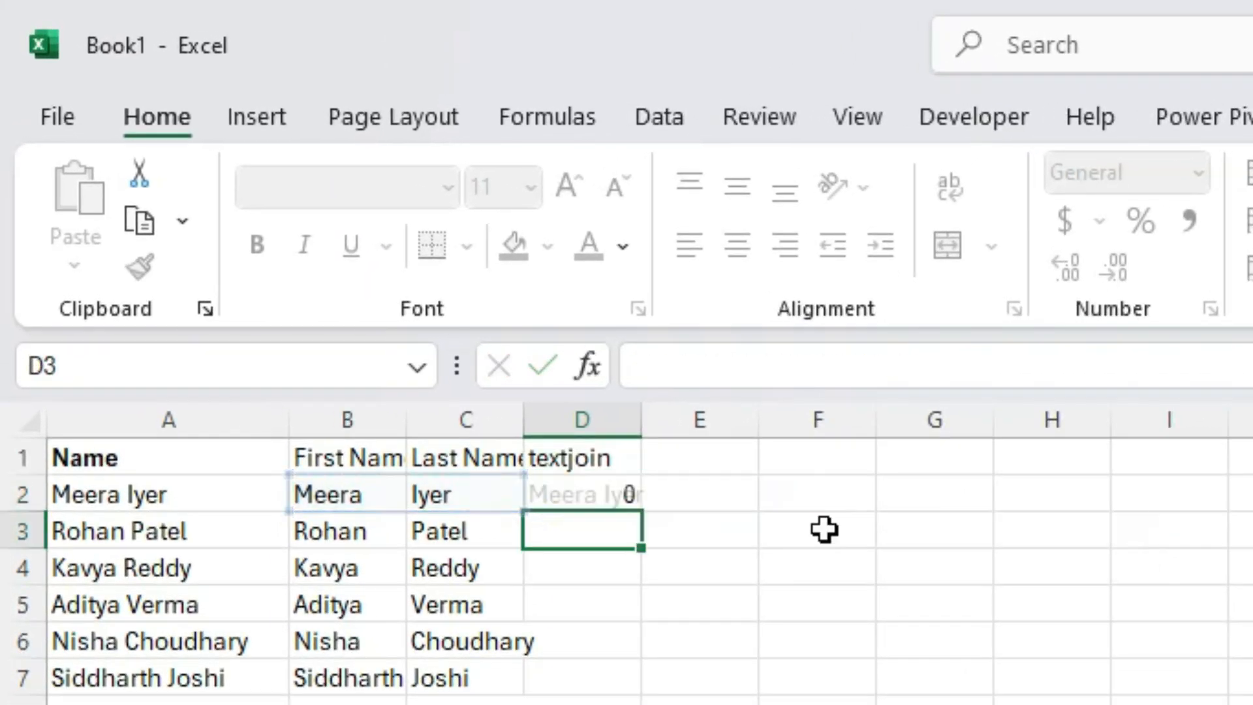
Replace the header in D1 with "Full Name".
{"action": "key", "text": "Up"}
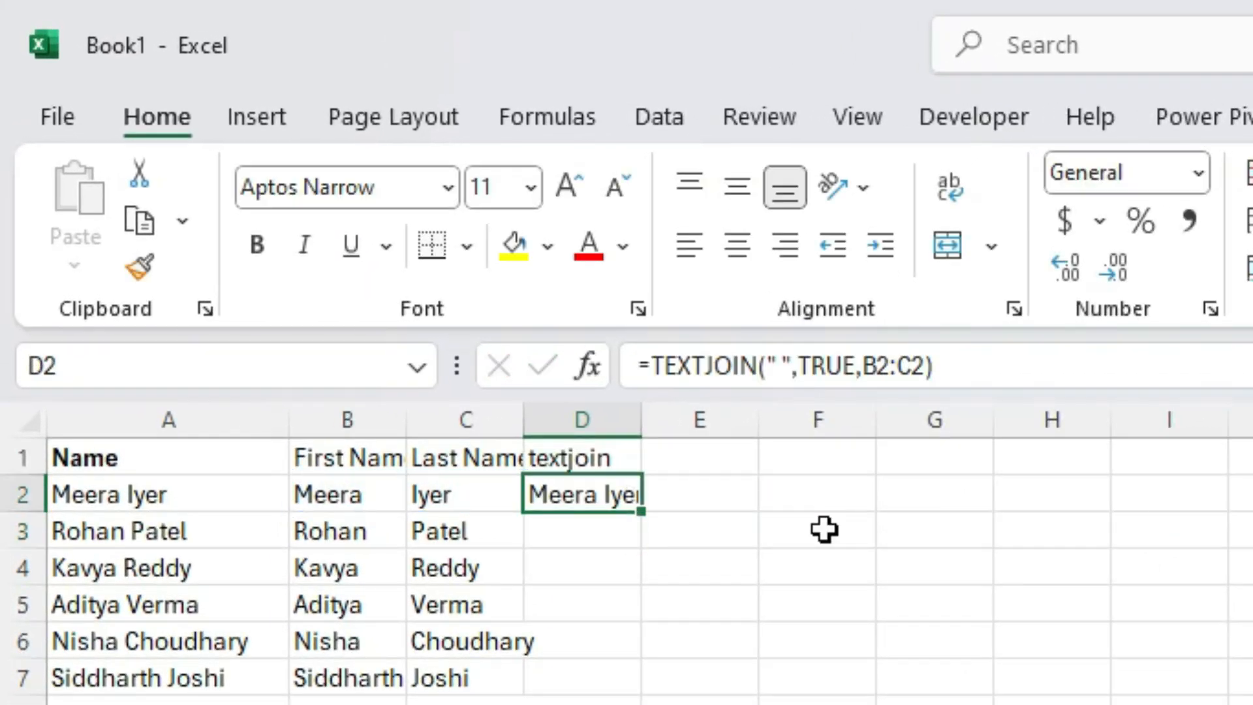
{"action": "key", "text": "Up"}
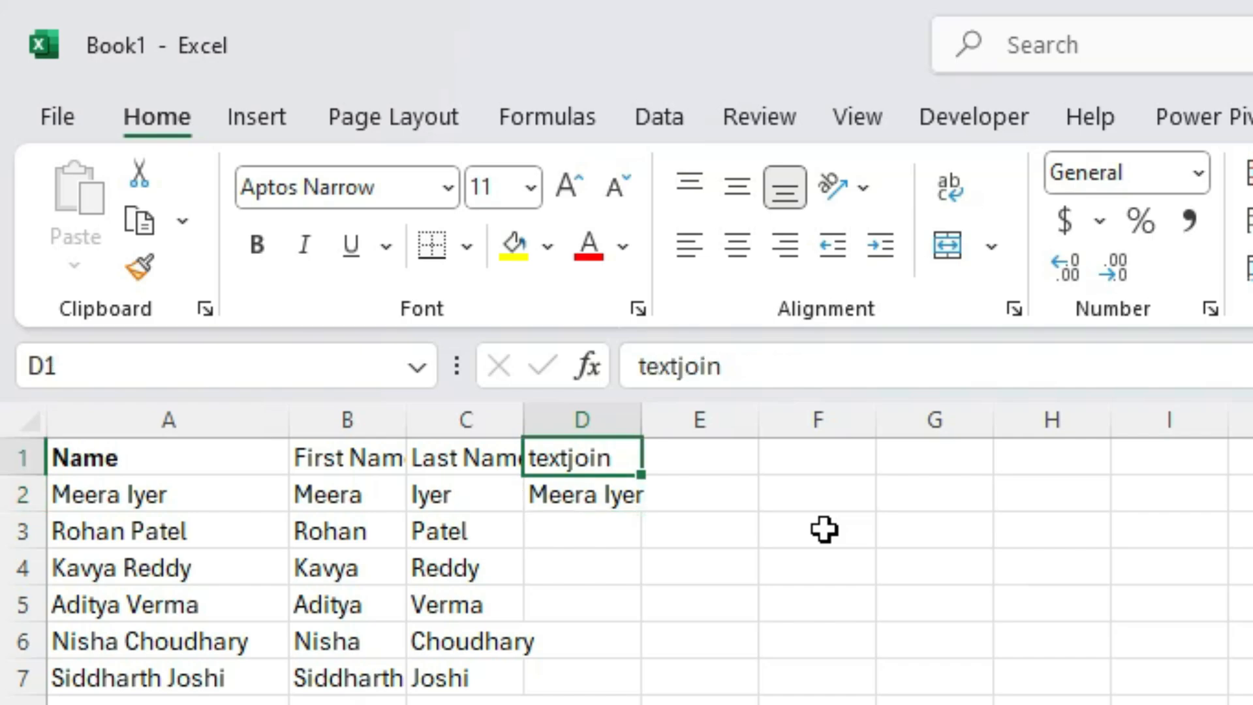
{"action": "type", "text": "Ful"}
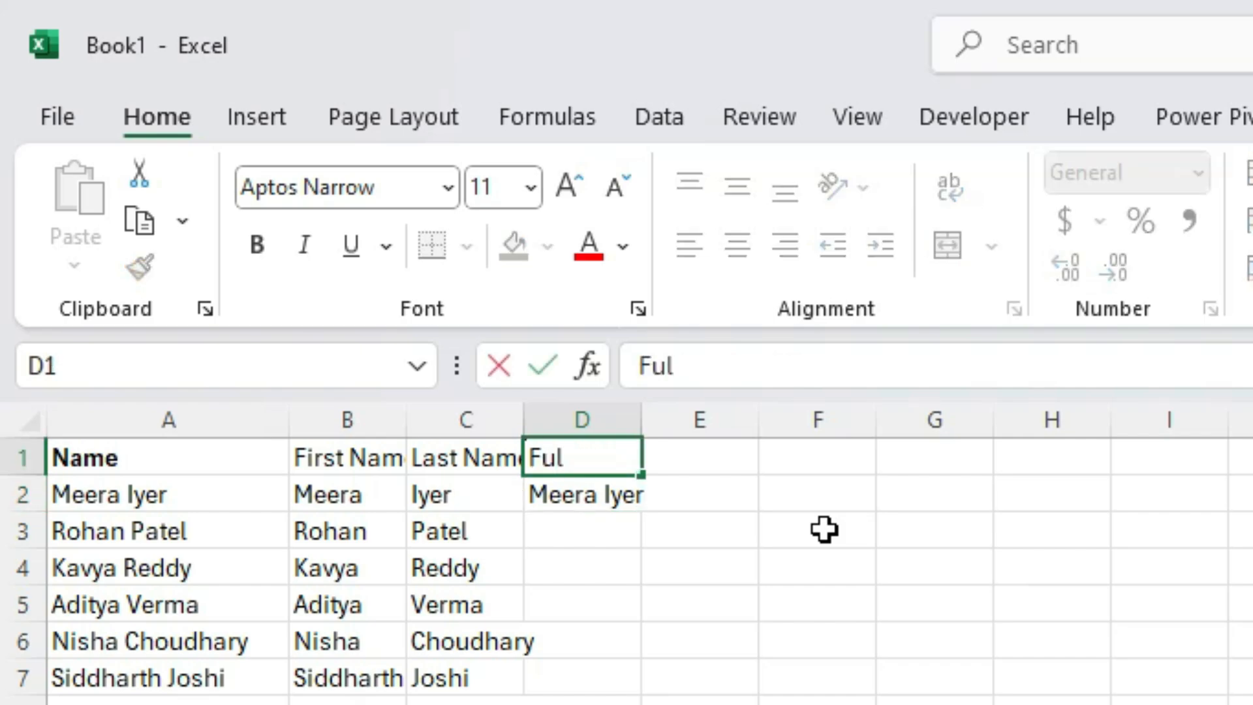
{"action": "type", "text": "l Name"}
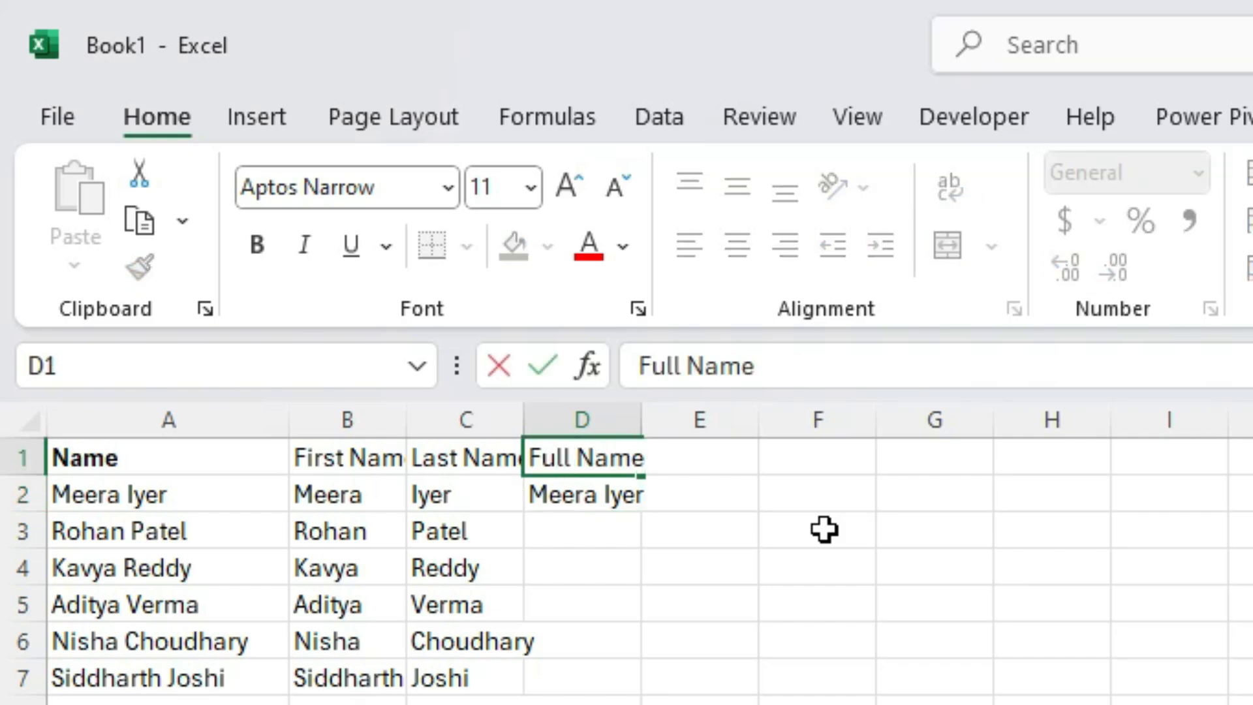
{"action": "key", "text": "Return"}
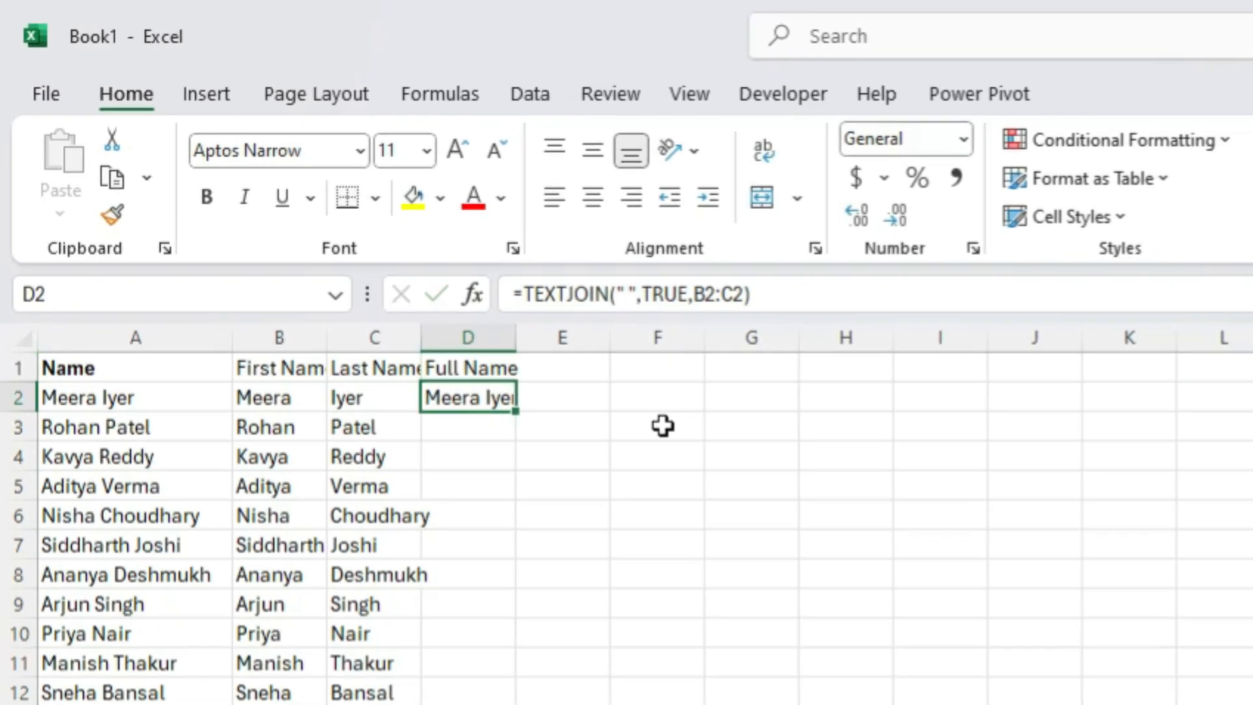
Fill the TEXTJOIN formula from D2 down through D20.
{"action": "key", "text": "shift+Down"}
{"action": "key", "text": "shift+Down"}
{"action": "key", "text": "shift+Down"}
{"action": "key", "text": "shift+Down"}
{"action": "key", "text": "shift+Down"}
{"action": "key", "text": "shift+Down"}
{"action": "key", "text": "shift+Down"}
{"action": "key", "text": "shift+Down"}
{"action": "key", "text": "shift+Down"}
{"action": "key", "text": "shift+Down"}
{"action": "key", "text": "shift+Down"}
{"action": "key", "text": "shift+Down"}
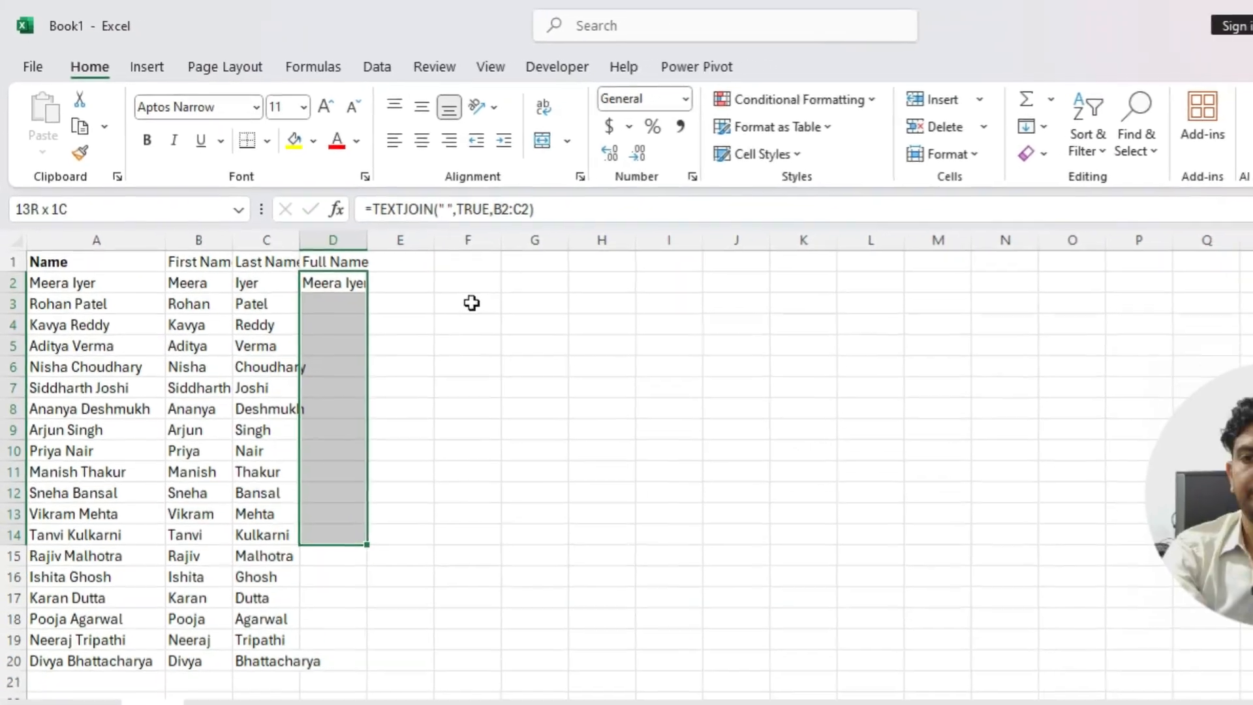
{"action": "key", "text": "shift+Down"}
{"action": "key", "text": "shift+Down"}
{"action": "key", "text": "shift+Down"}
{"action": "key", "text": "shift+Down"}
{"action": "key", "text": "shift+Down"}
{"action": "key", "text": "shift+Down"}
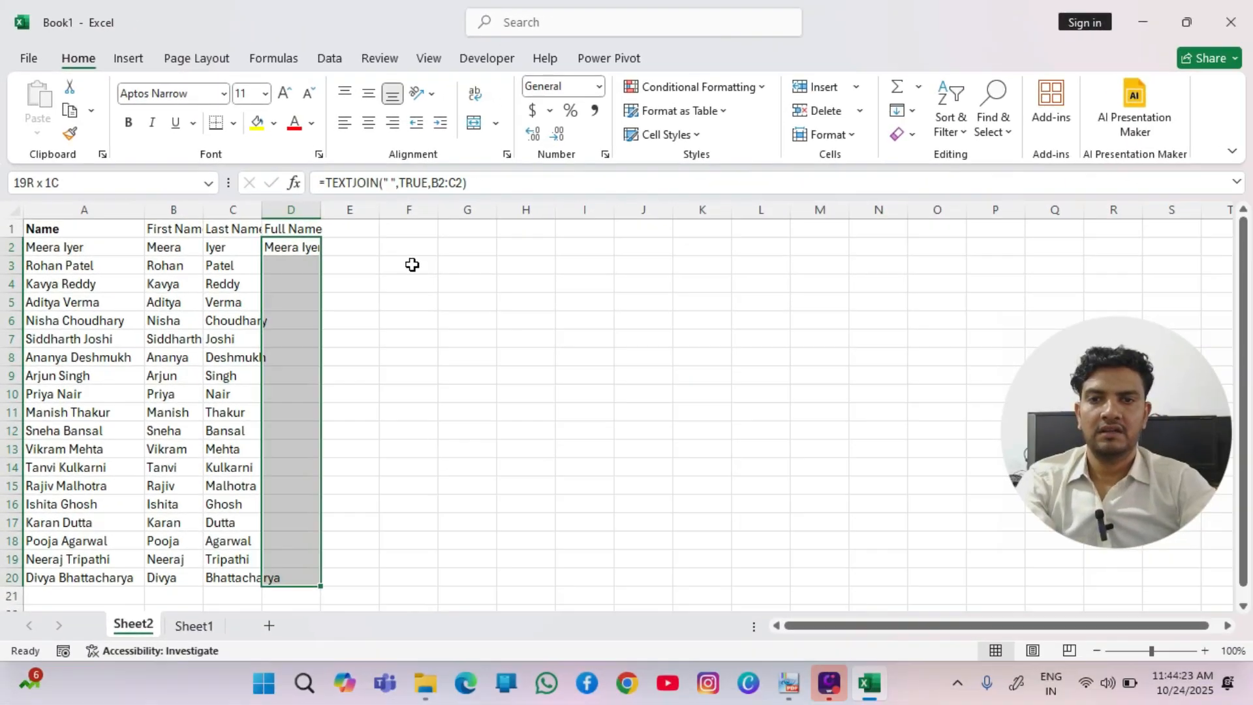
{"action": "key", "text": "F2"}
{"action": "key", "text": "ctrl+Return"}
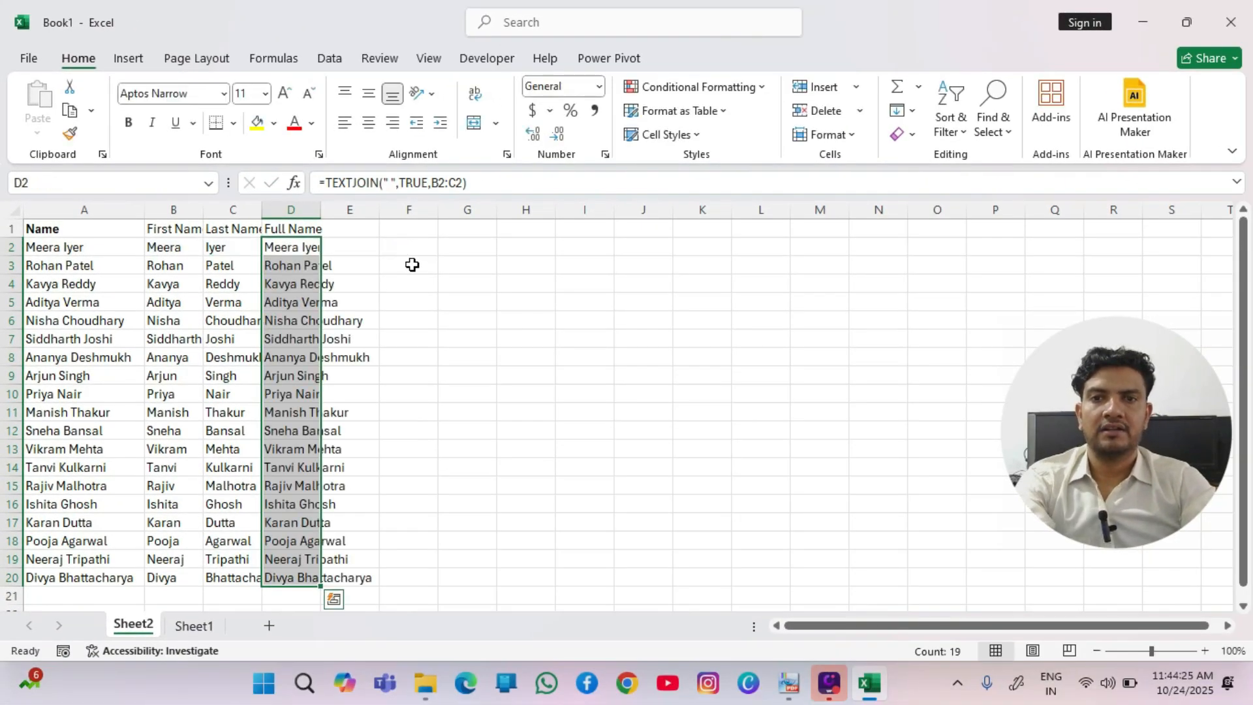
Enter the header "concat" in E1.
{"action": "key", "text": "Right"}
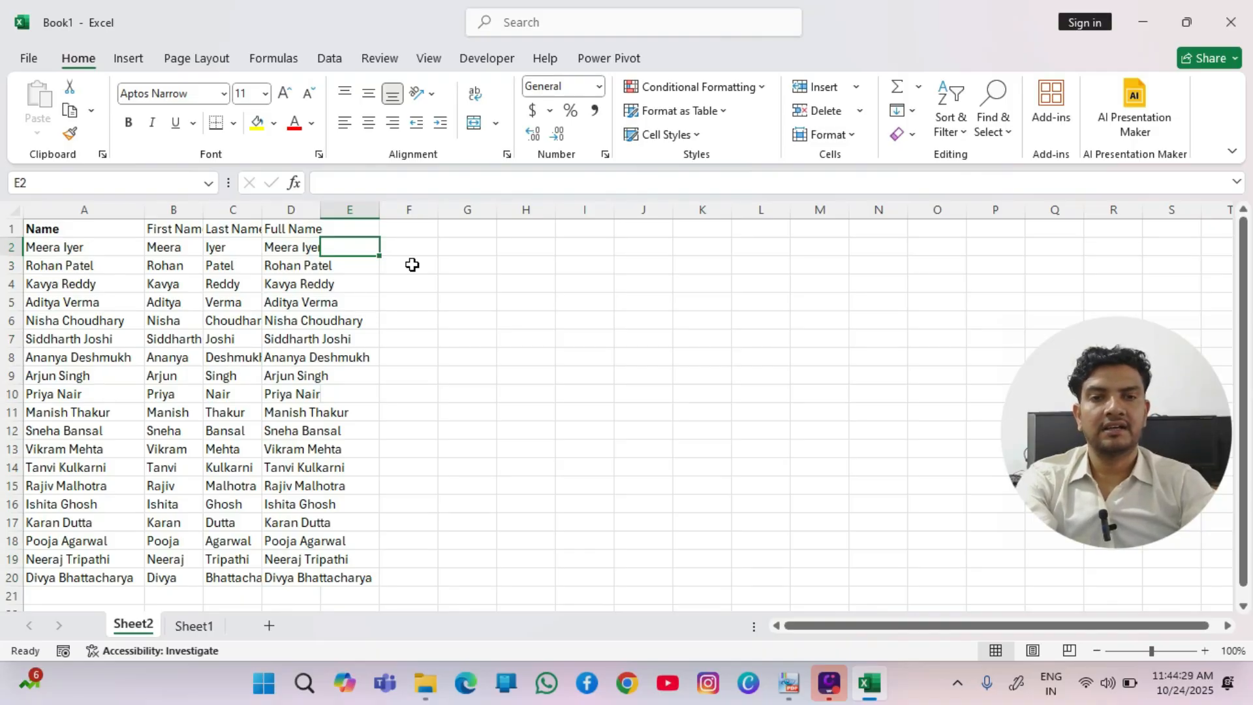
{"action": "key", "text": "Up"}
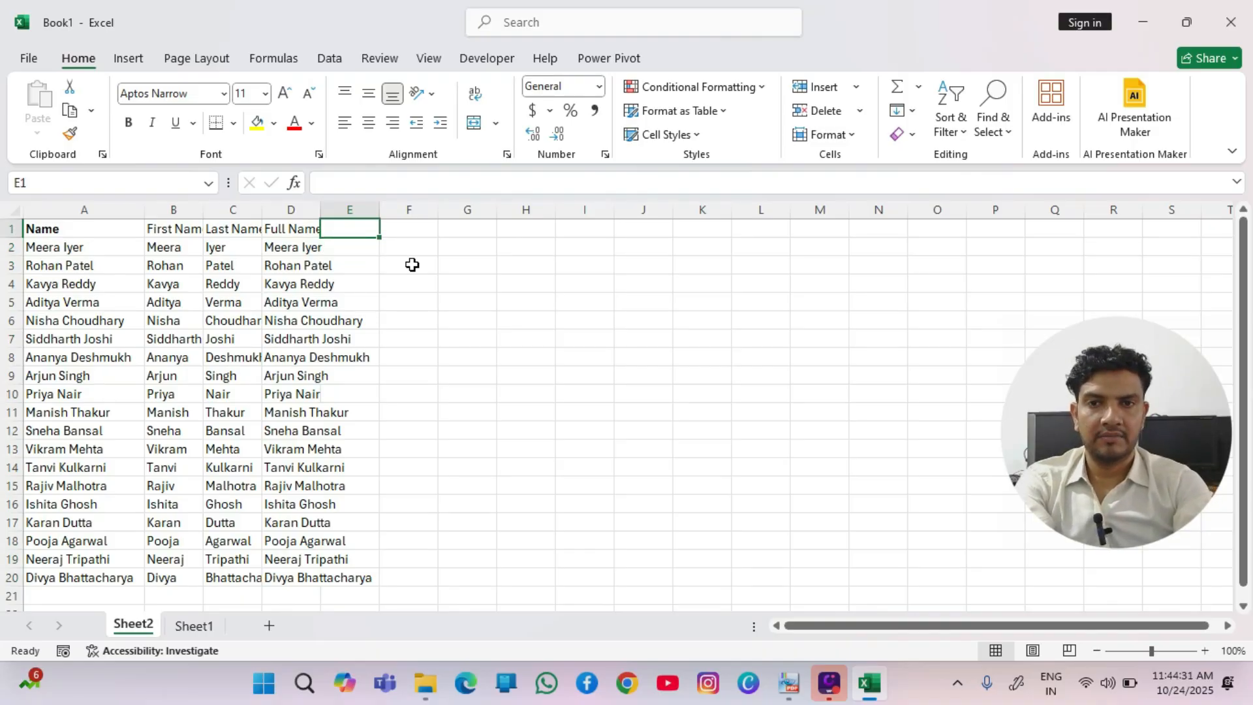
{"action": "type", "text": "concat"}
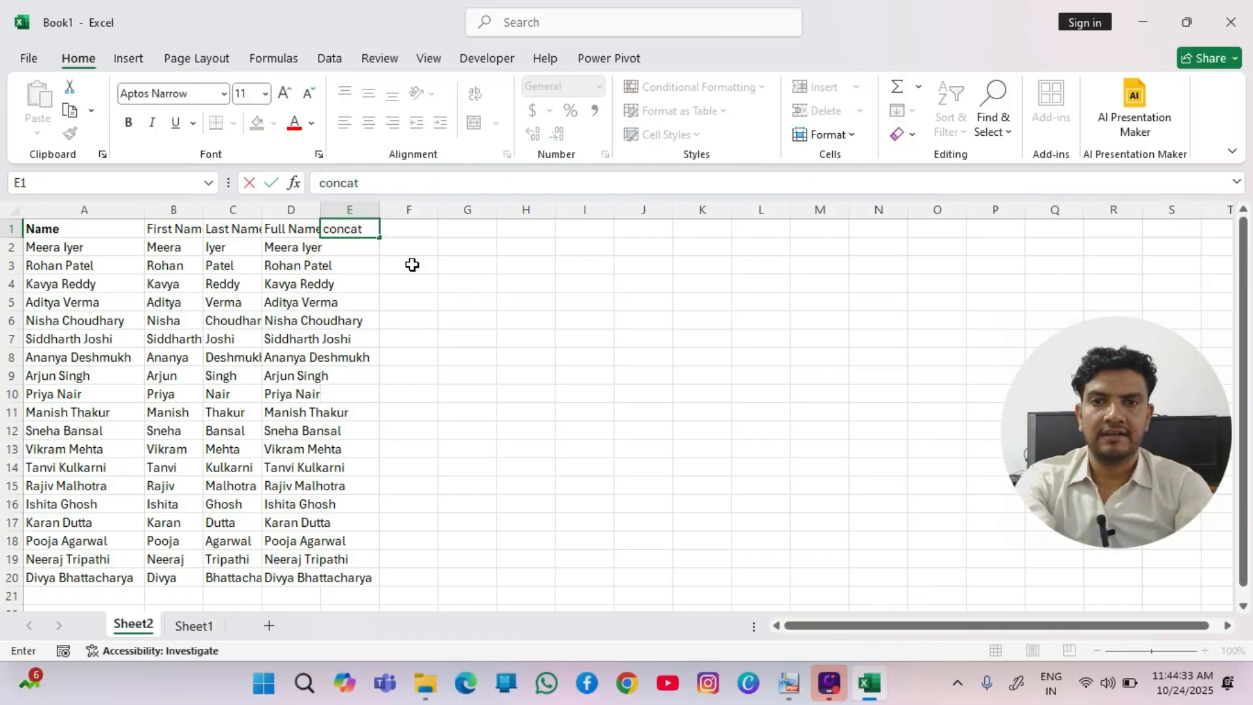
{"action": "key", "text": "Return"}
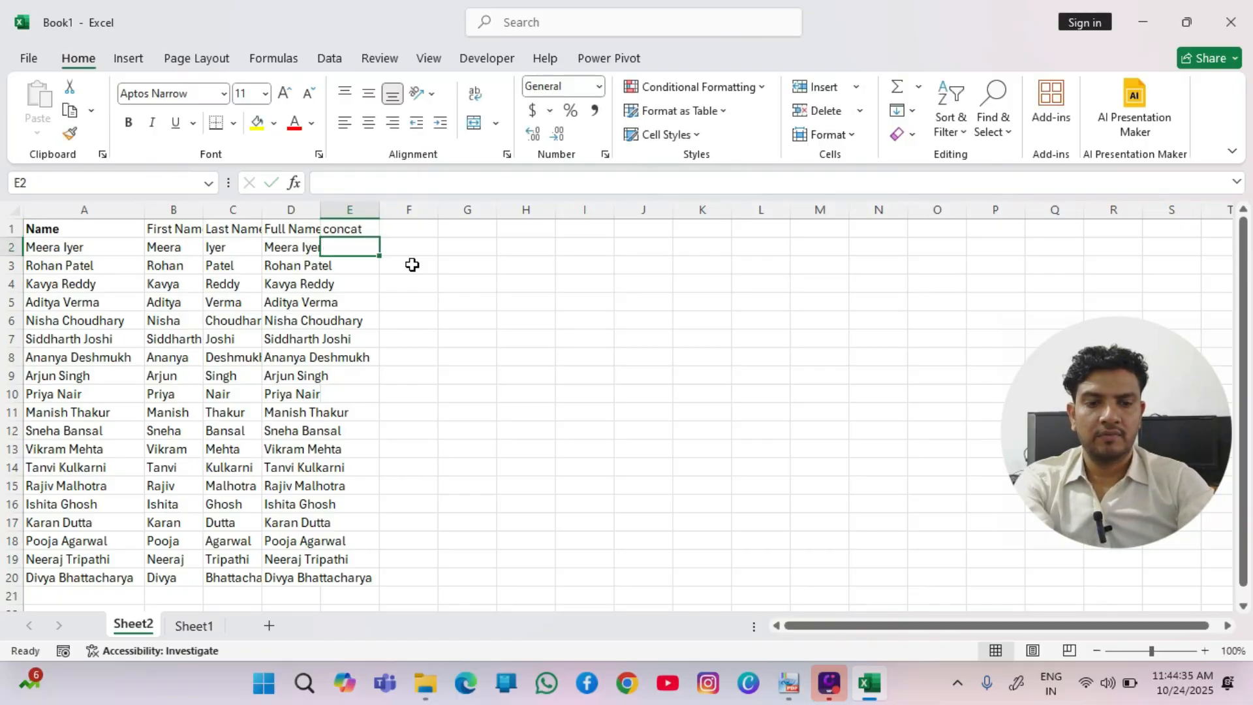
Enter the formula =CONCAT(B2,C2) in E2 to join the first and last name.
{"action": "type", "text": "=con"}
{"action": "double_click", "coordinate": [412, 267]}
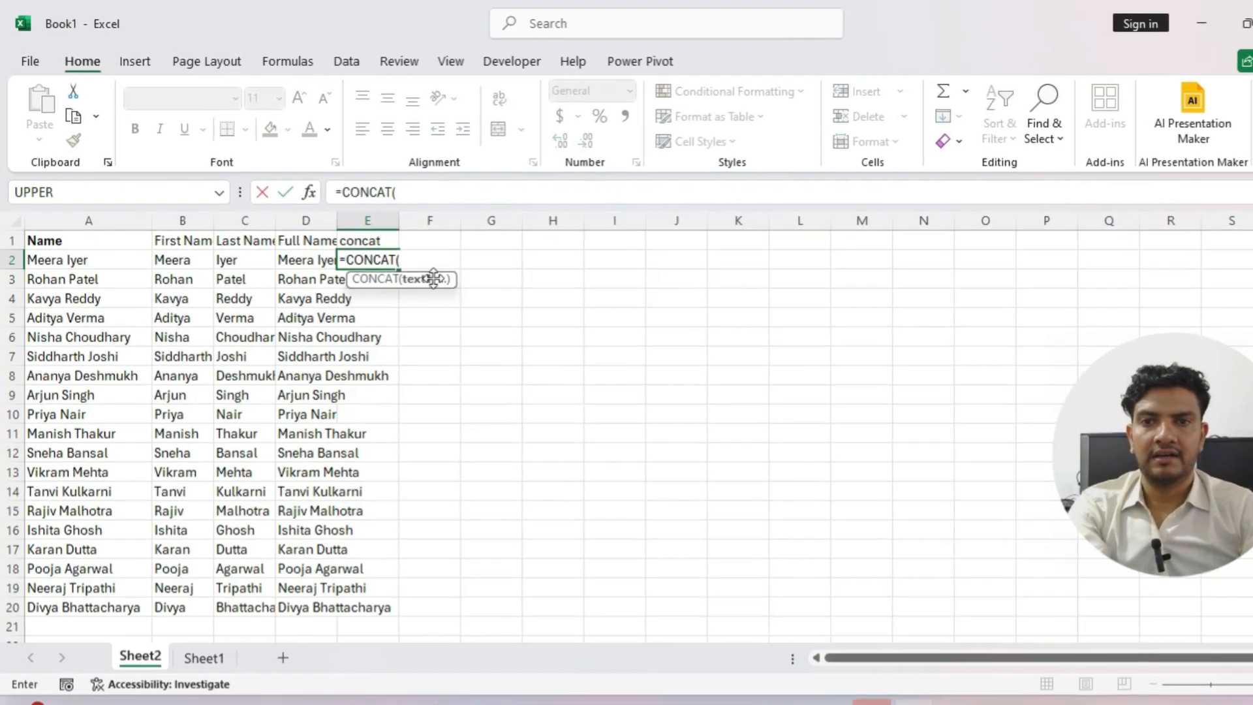
{"action": "key", "text": "Left"}
{"action": "key", "text": "Left"}
{"action": "key", "text": "Left"}
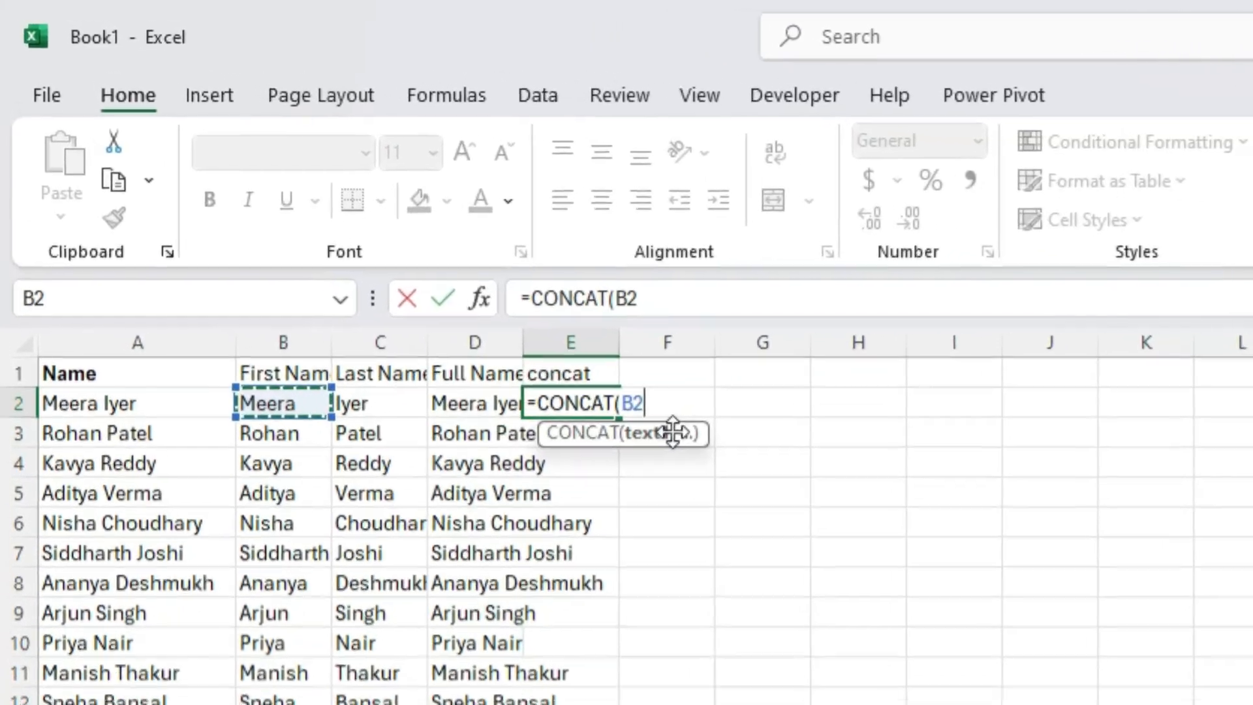
{"action": "type", "text": ","}
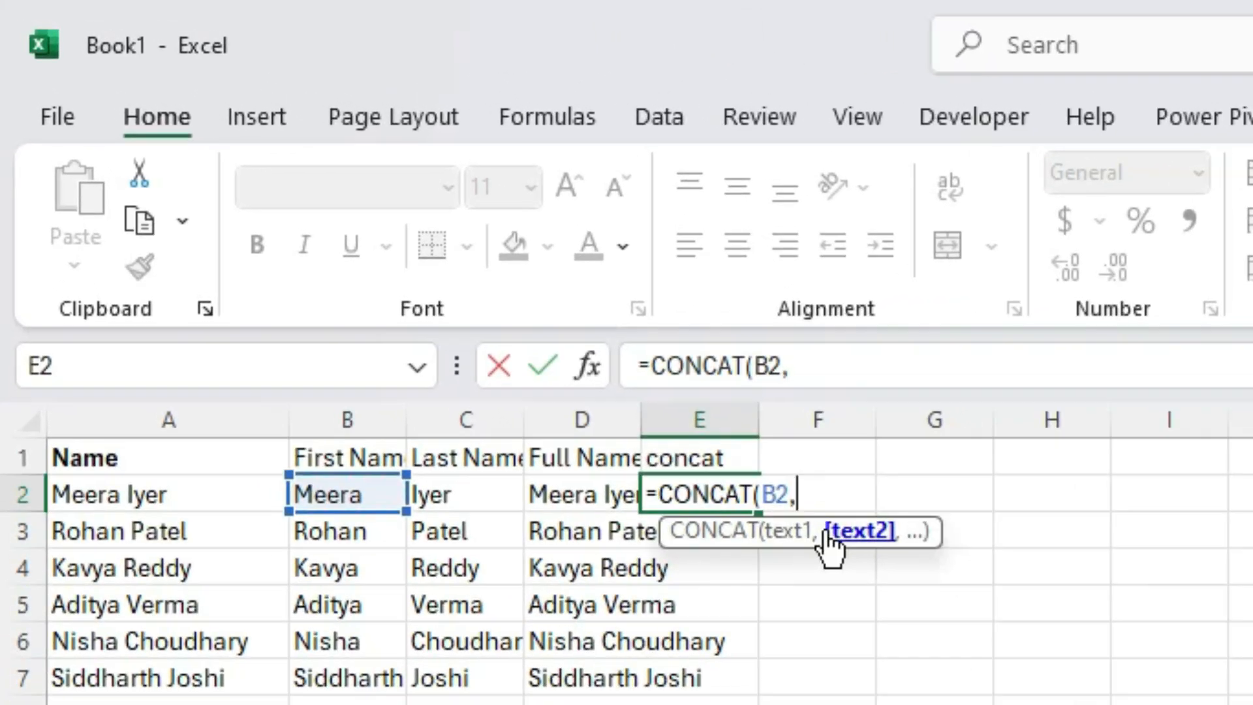
{"action": "key", "text": "Left"}
{"action": "key", "text": "Left"}
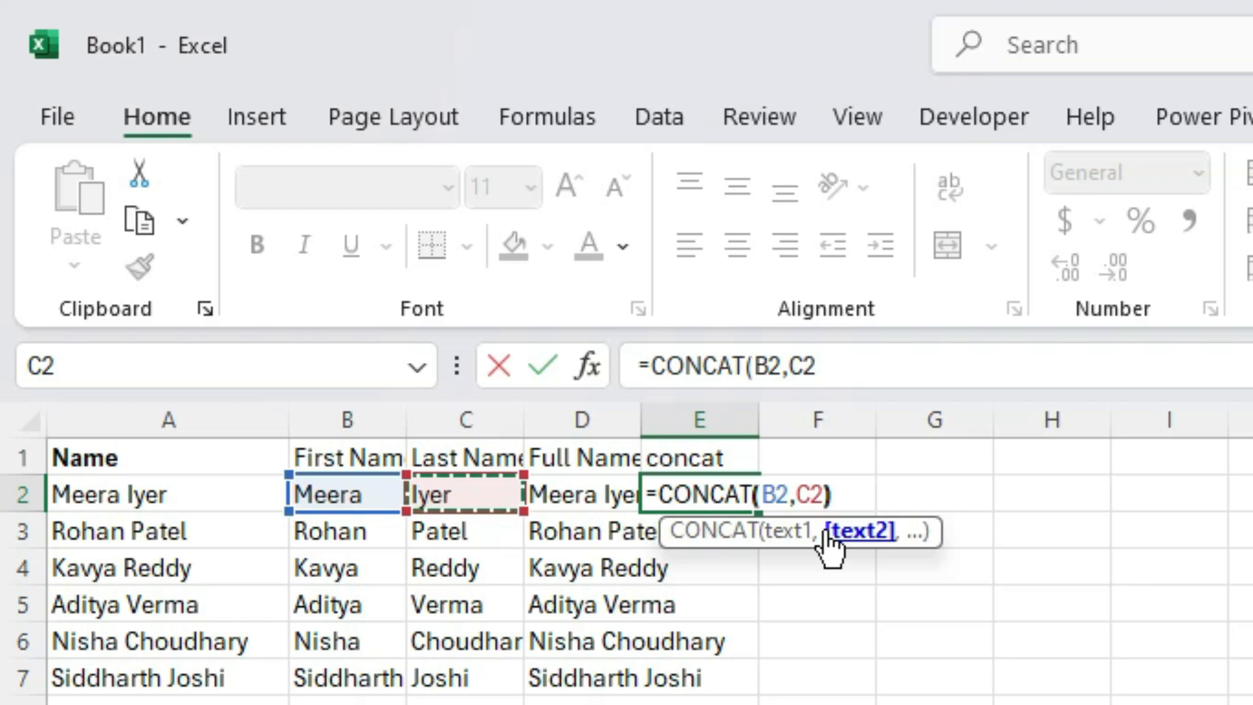
{"action": "type", "text": ")"}
{"action": "key", "text": "Return"}
{"action": "key", "text": "Up"}
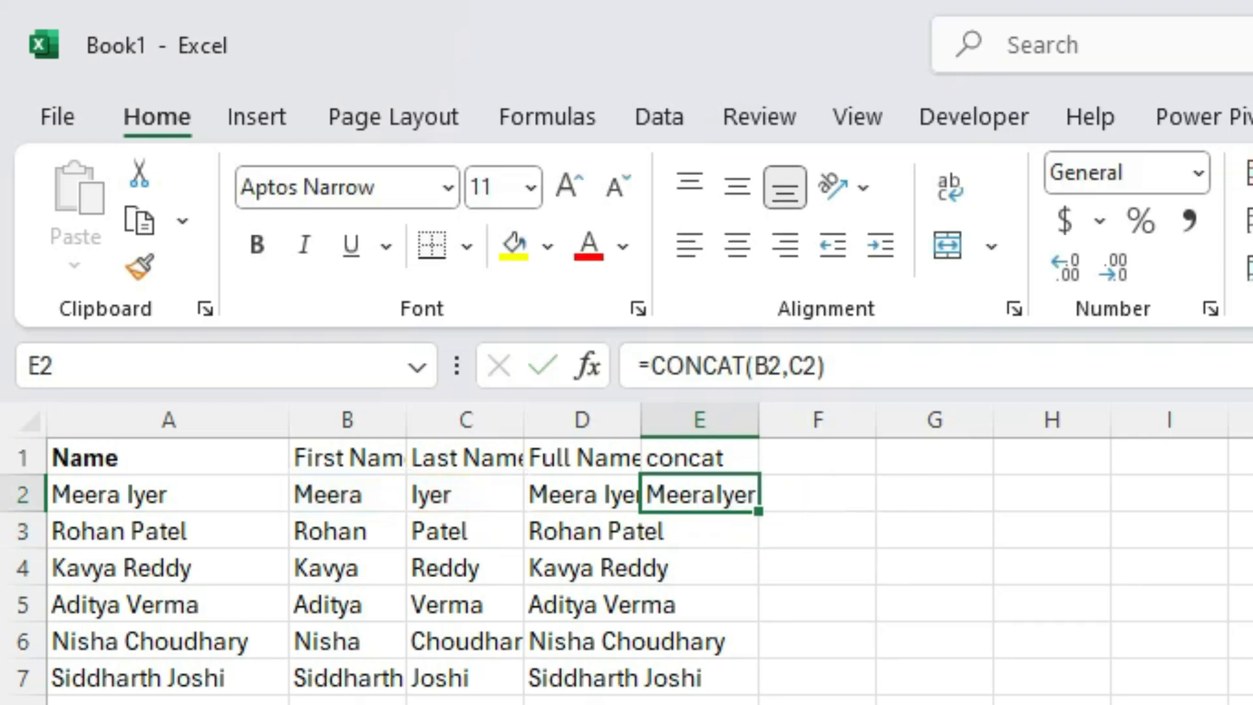
Widen columns E and D to fit the joined names.
{"action": "left_click_drag", "start_coordinate": [756, 421], "coordinate": [890, 422]}
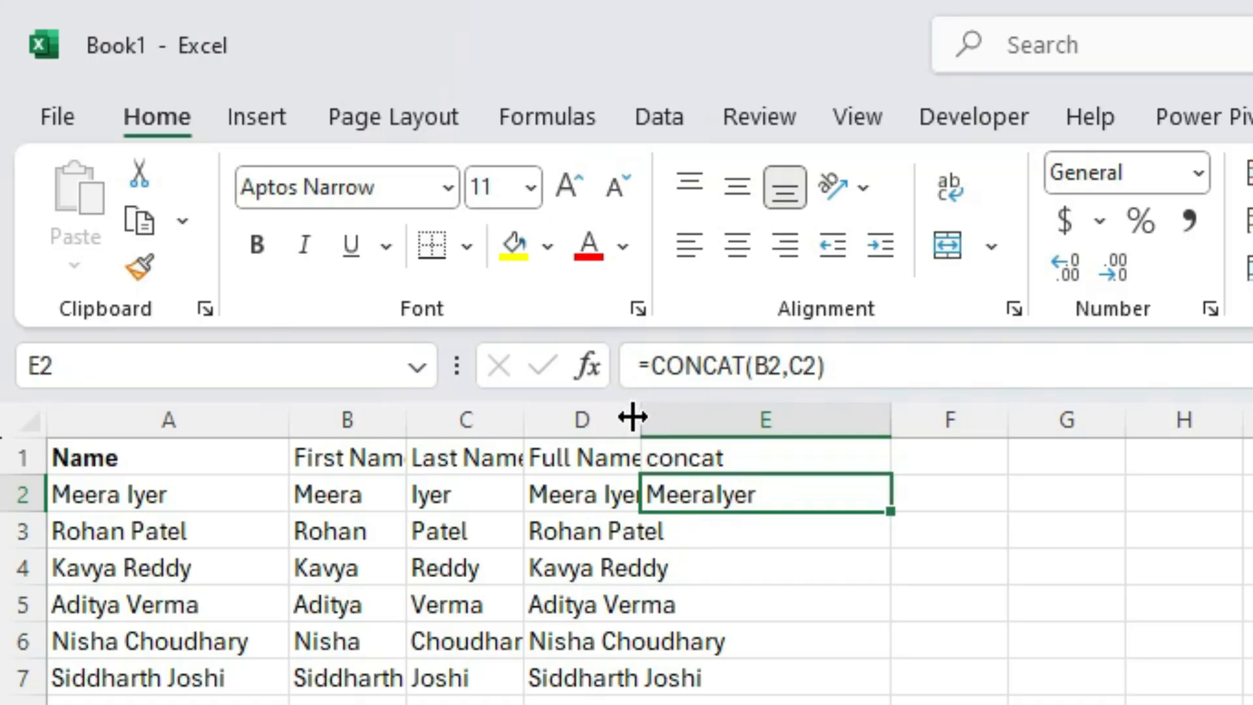
{"action": "left_click_drag", "start_coordinate": [640, 414], "coordinate": [750, 418]}
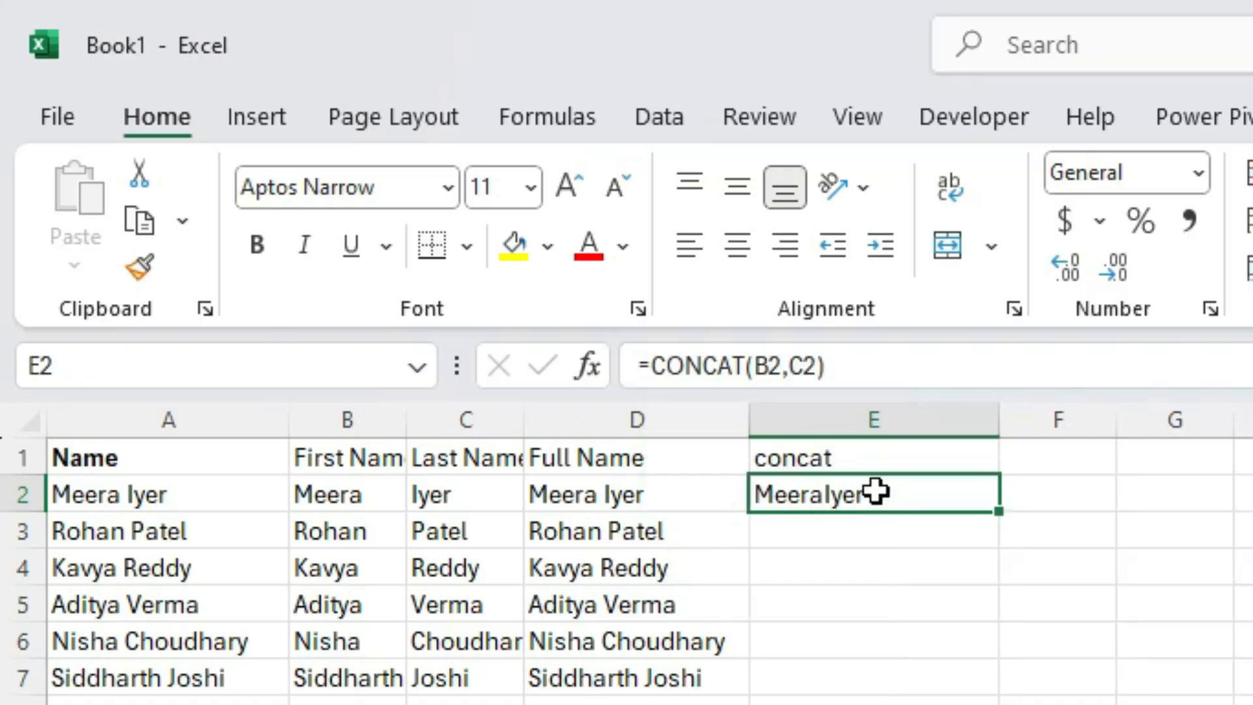
Add a space in quotes as a separate argument between B2 and C2 in E2's formula, making it =CONCAT(B2," ",C2).
{"action": "left_click", "coordinate": [791, 369]}
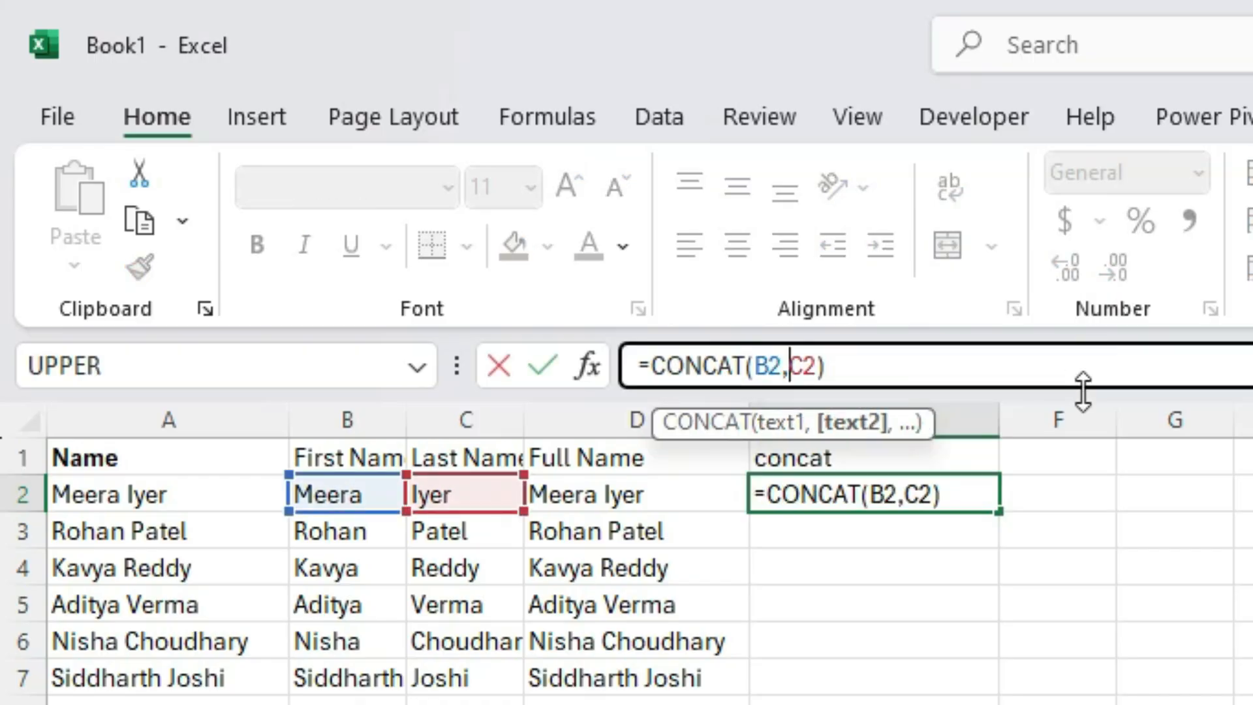
{"action": "type", "text": "\""}
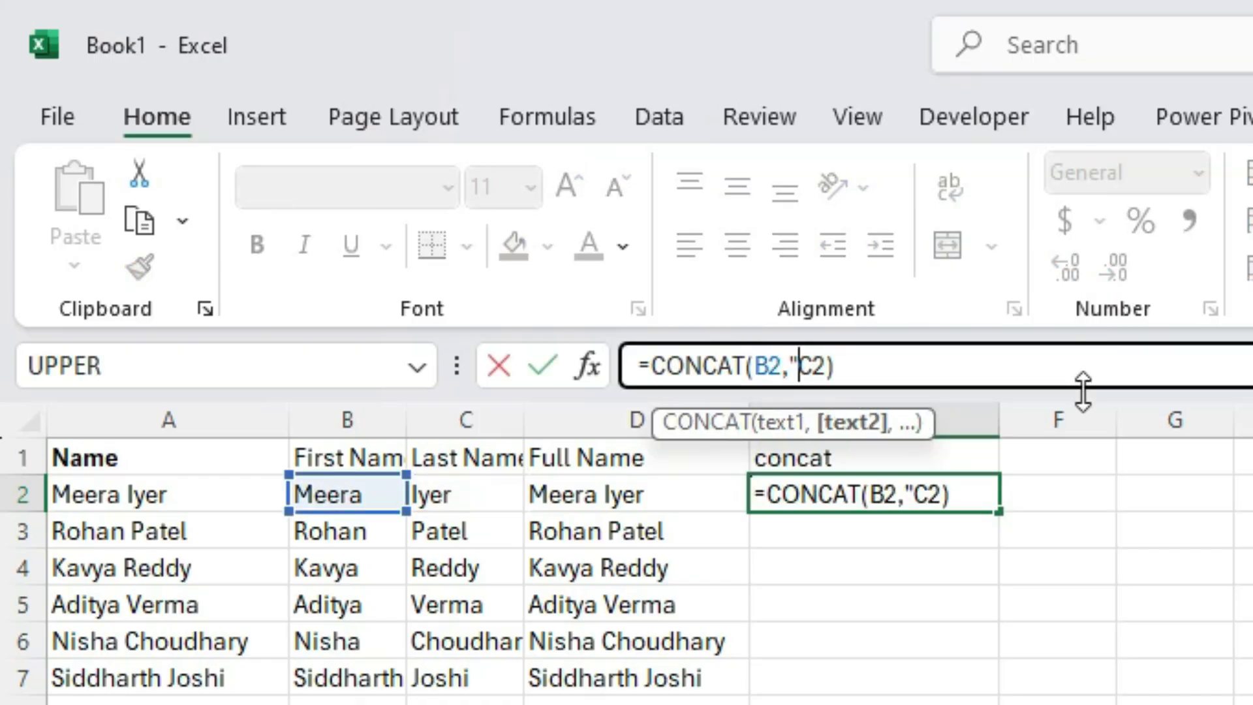
{"action": "type", "text": " \""}
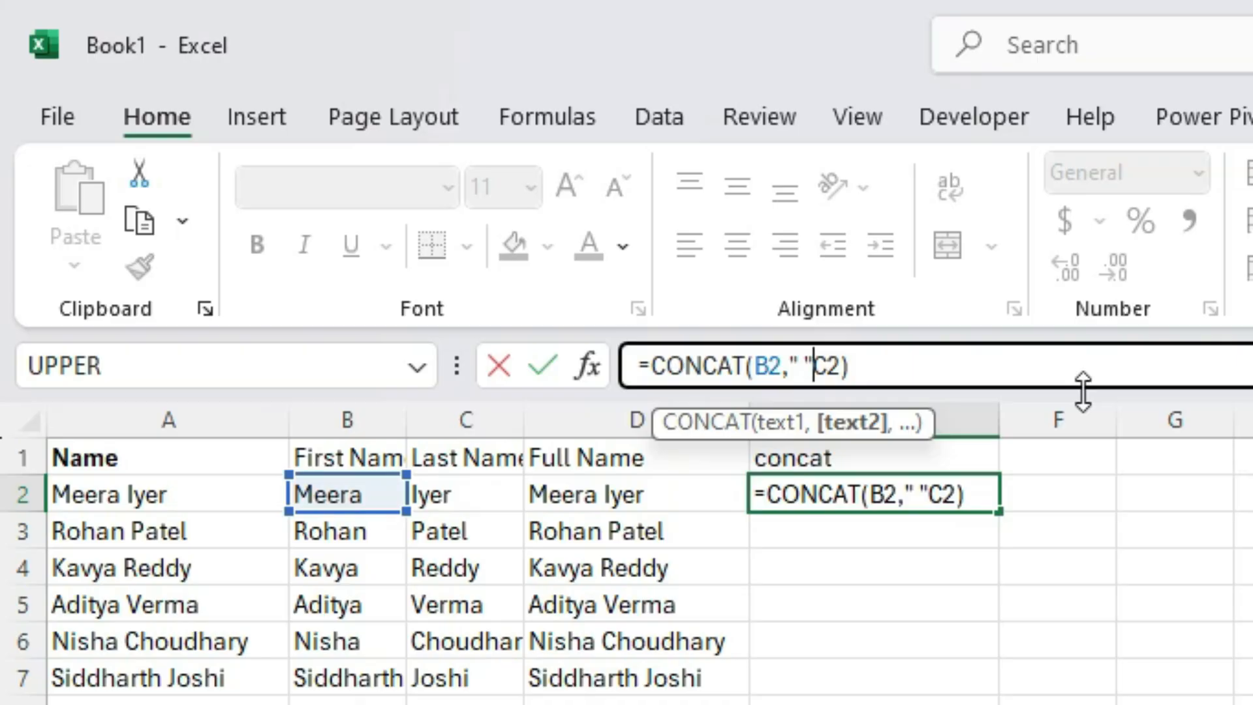
{"action": "type", "text": ","}
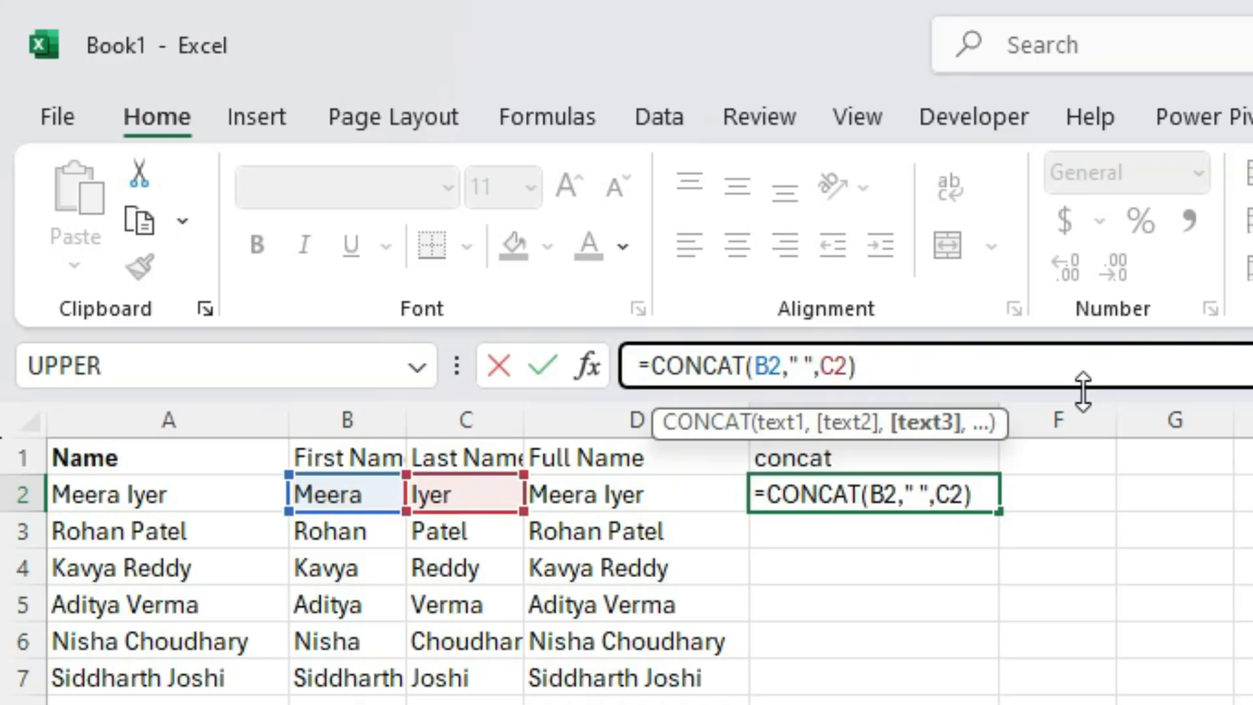
{"action": "key", "text": "Return"}
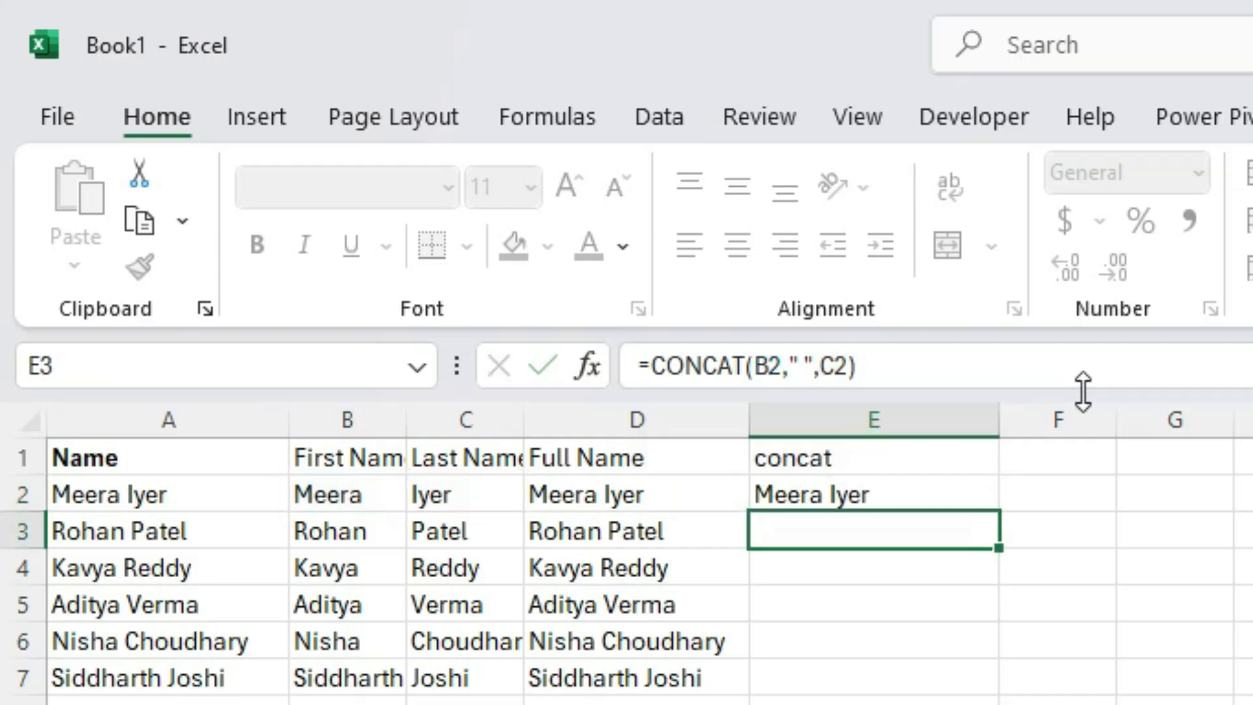
Fill the CONCAT formula from E2 down through E20.
{"action": "key", "text": "Up"}
{"action": "key", "text": "shift+Down"}
{"action": "key", "text": "shift+Down"}
{"action": "key", "text": "shift+Down"}
{"action": "key", "text": "shift+Down"}
{"action": "key", "text": "shift+Down"}
{"action": "key", "text": "shift+Down"}
{"action": "key", "text": "shift+Down"}
{"action": "key", "text": "shift+Down"}
{"action": "key", "text": "shift+Down"}
{"action": "key", "text": "shift+Down"}
{"action": "key", "text": "shift+Down"}
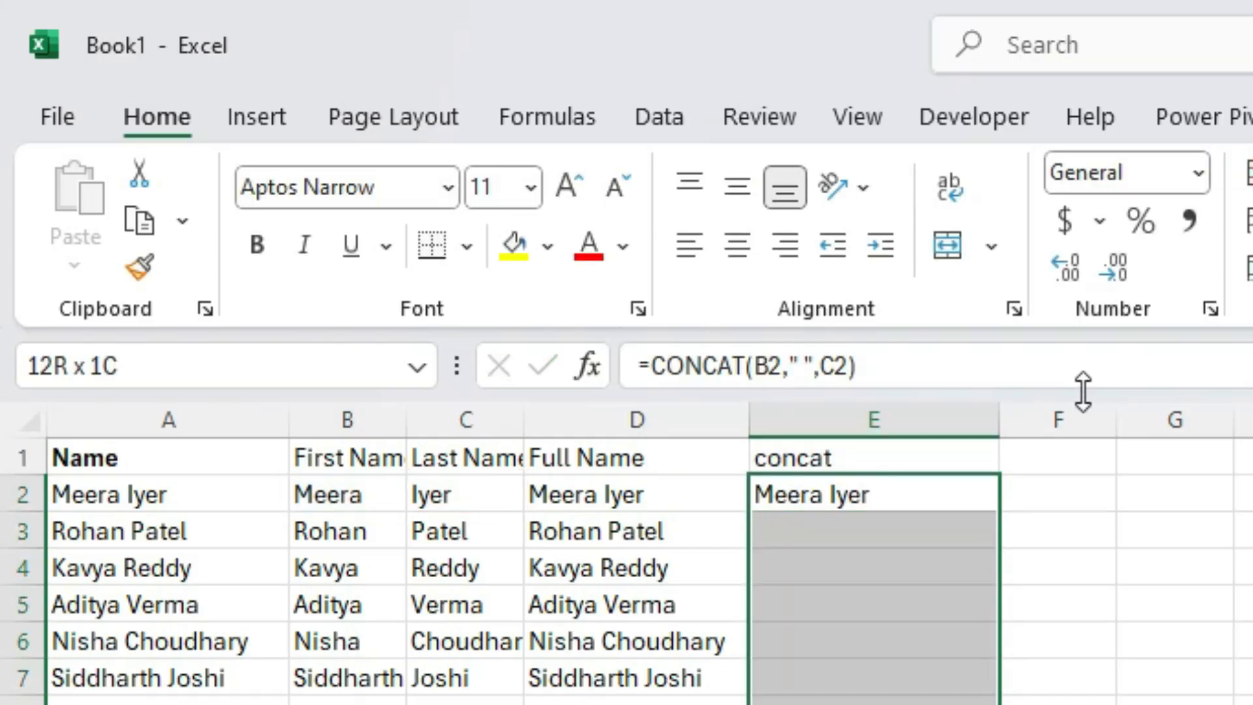
{"action": "key", "text": "shift+Down"}
{"action": "key", "text": "shift+Down"}
{"action": "key", "text": "shift+Down"}
{"action": "key", "text": "shift+Down"}
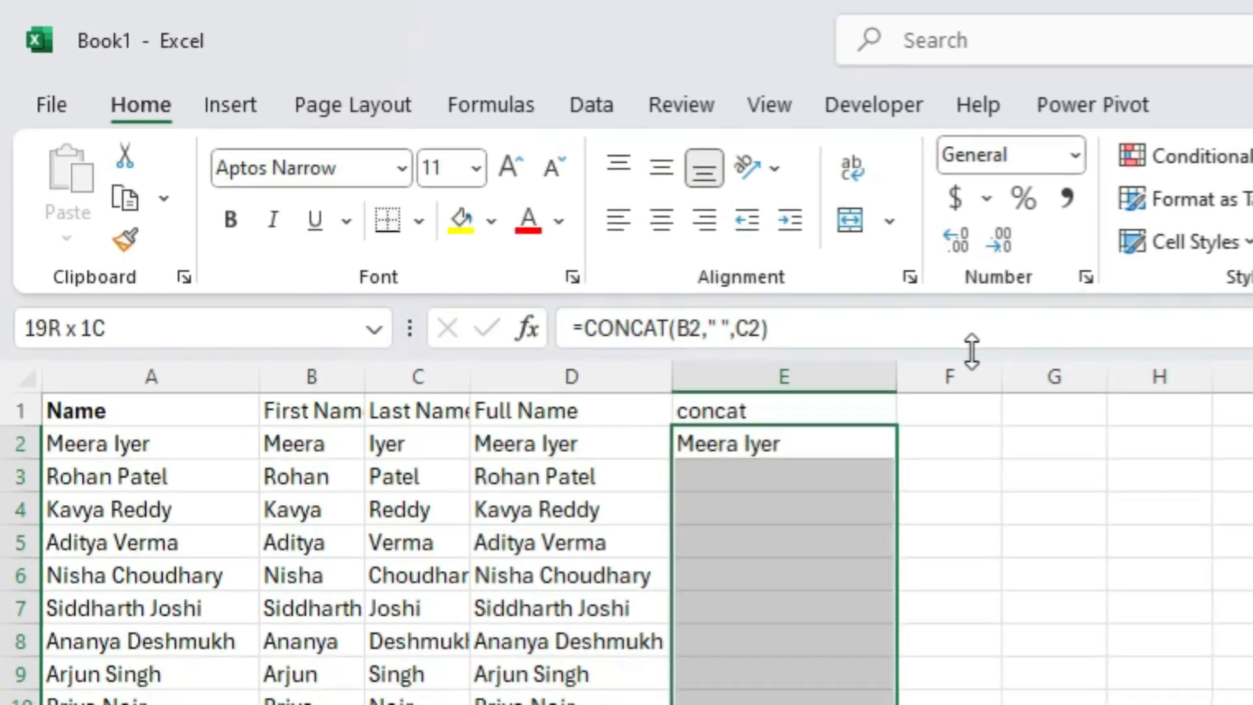
{"action": "key", "text": "F2"}
{"action": "key", "text": "ctrl+Return"}
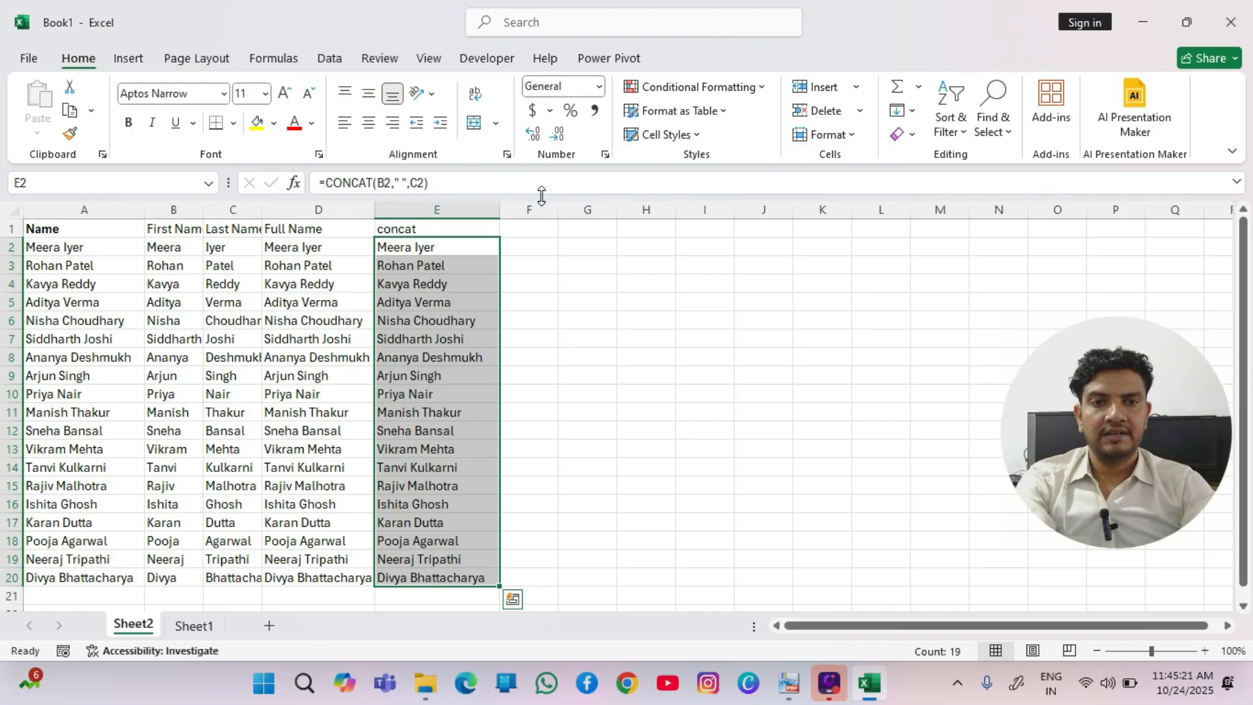
{"action": "key", "text": "Down"}
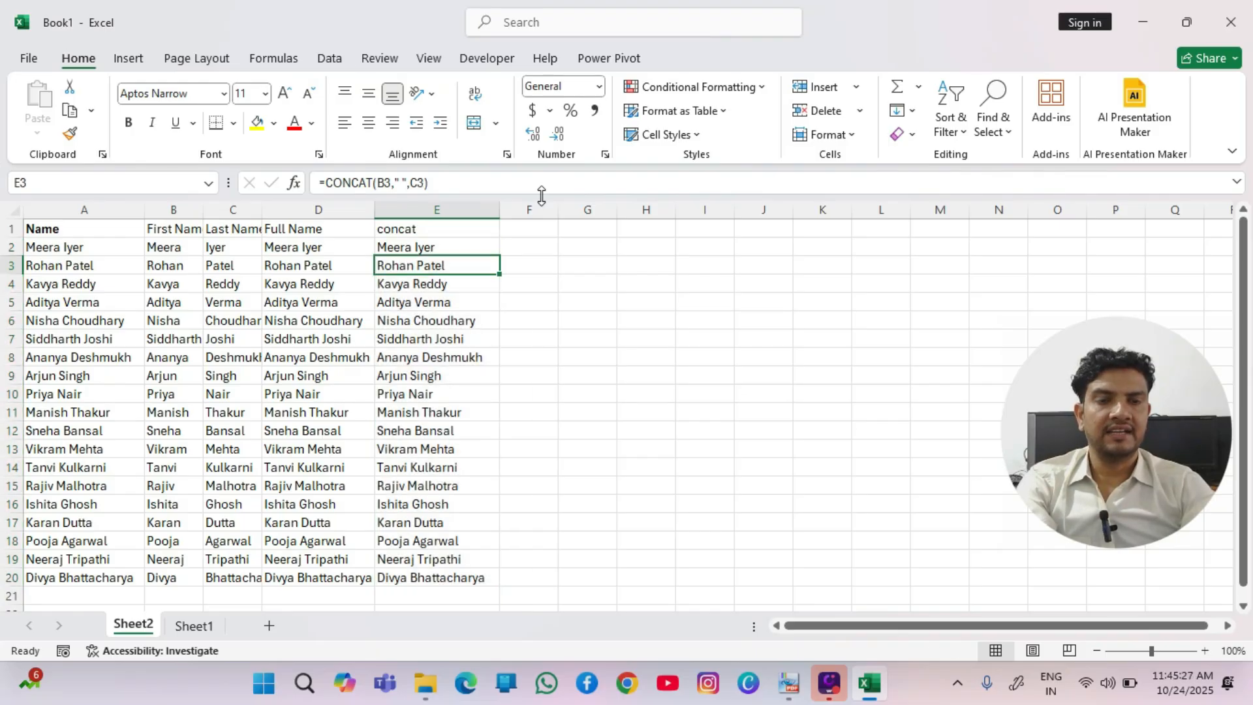
Switch to the text functions PDF in PDF-XChange Viewer and review the practice questions and the practice dataset on page 3.
{"action": "key", "text": "alt+Tab"}
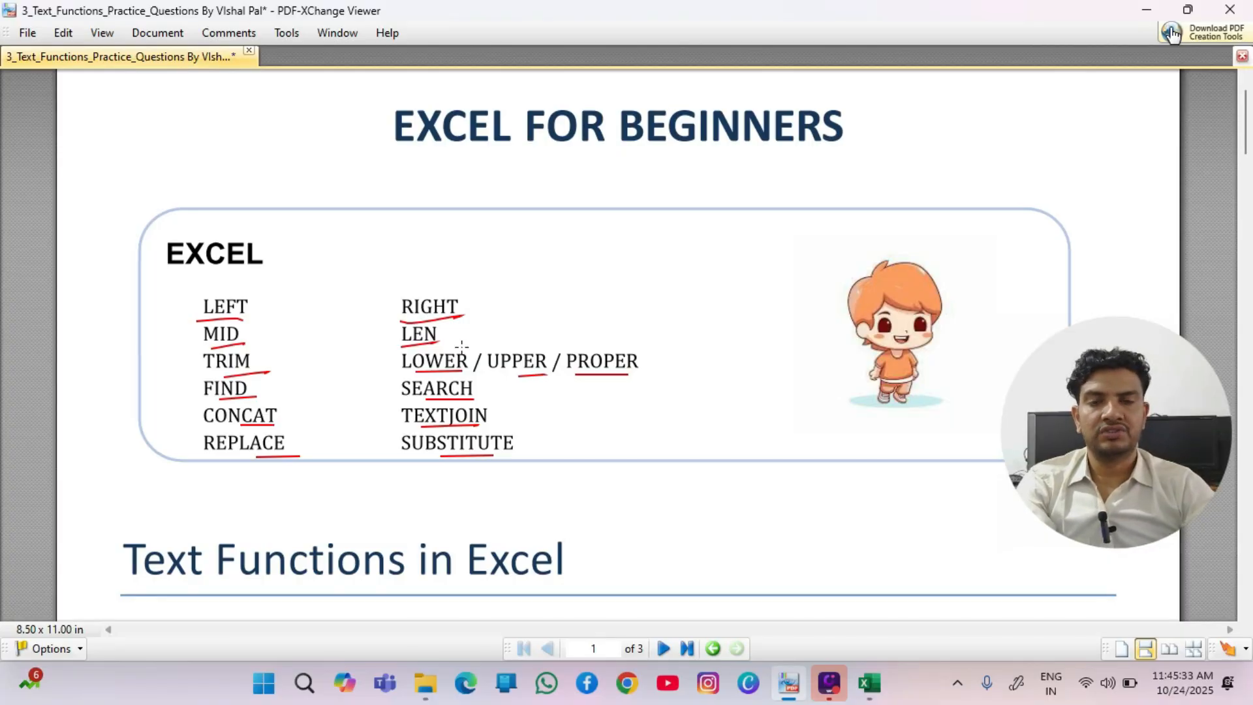
{"action": "scroll", "coordinate": [525, 394], "scroll_direction": "down", "scroll_amount": 20}
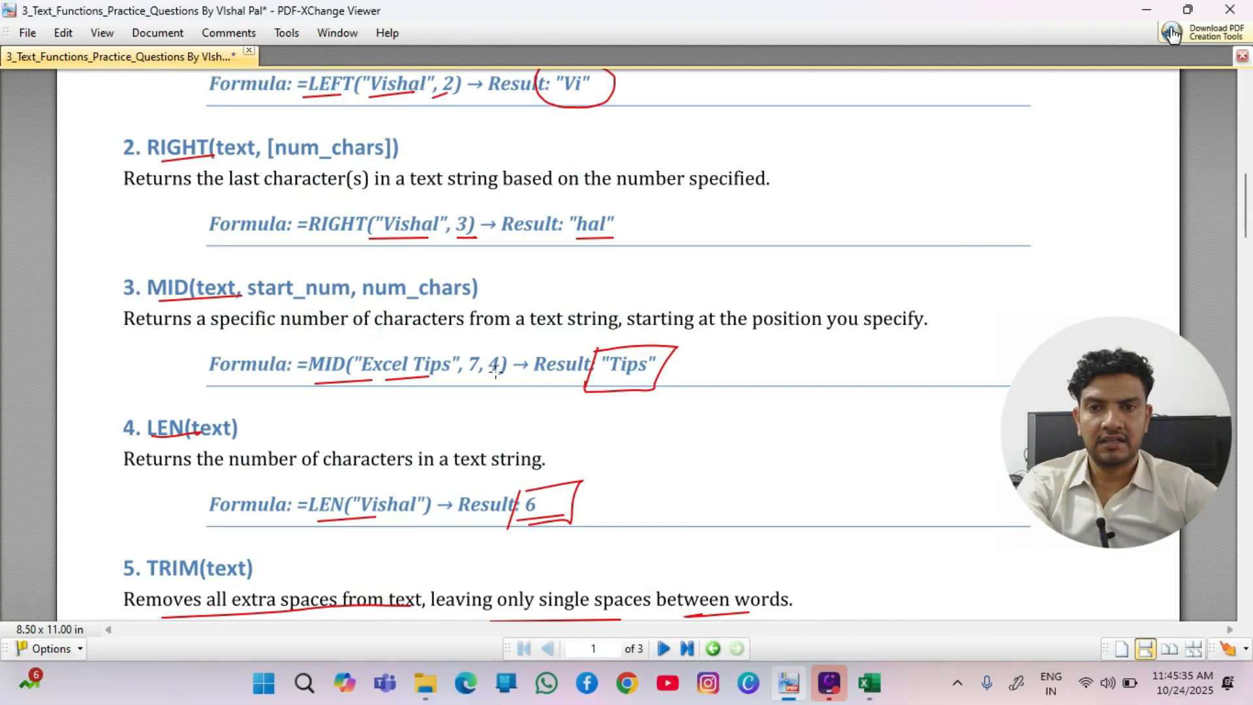
{"action": "scroll", "coordinate": [493, 401], "scroll_direction": "down", "scroll_amount": 15}
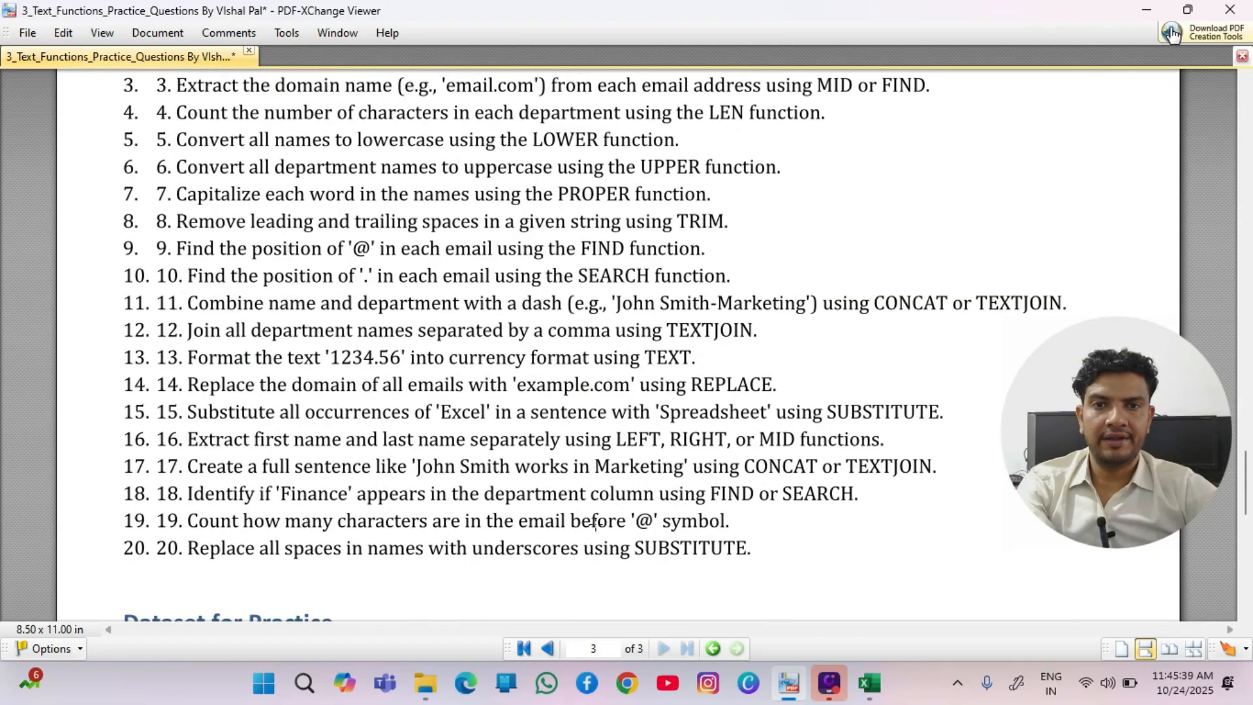
{"action": "scroll", "coordinate": [595, 524], "scroll_direction": "up", "scroll_amount": 3}
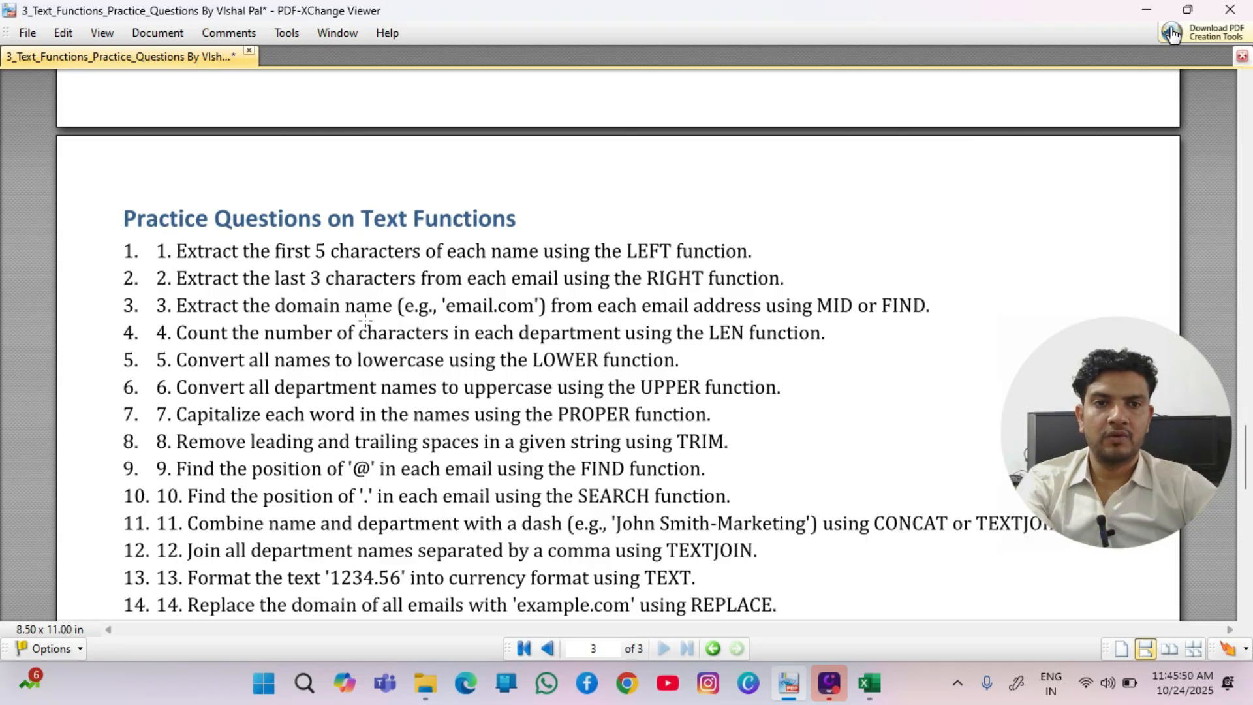
{"action": "scroll", "coordinate": [368, 338], "scroll_direction": "down", "scroll_amount": 7}
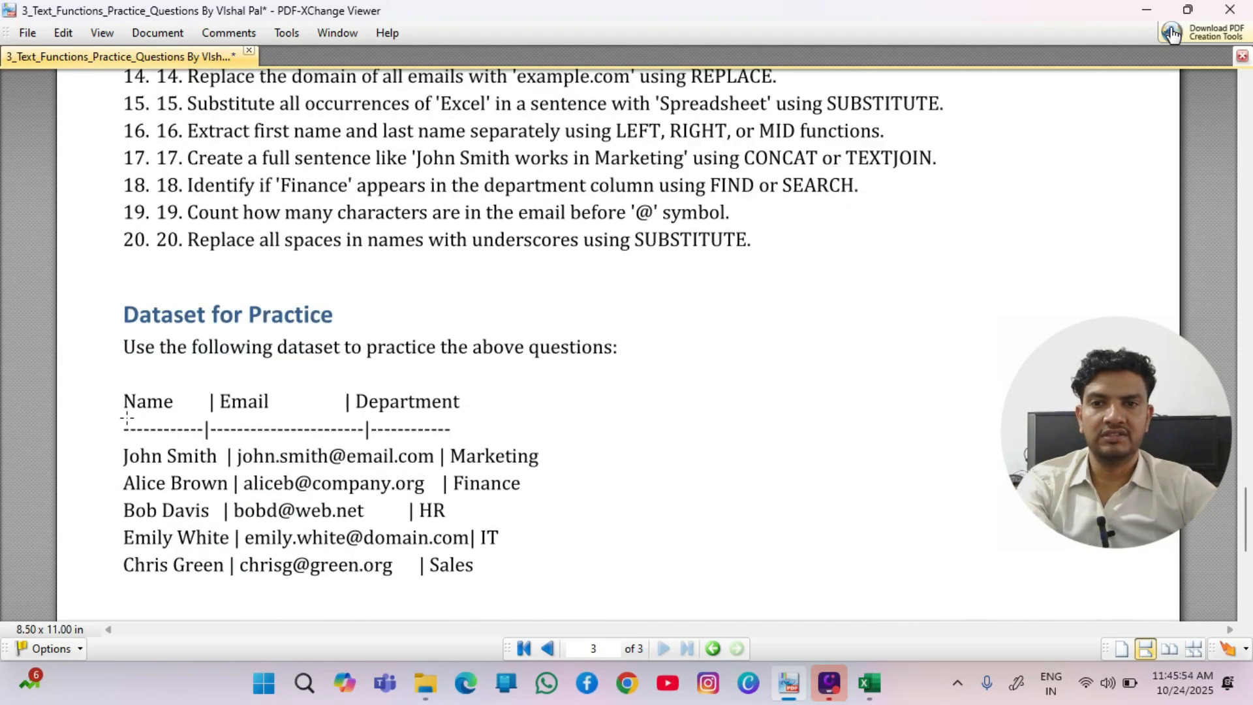
{"action": "scroll", "coordinate": [574, 486], "scroll_direction": "up", "scroll_amount": 1}
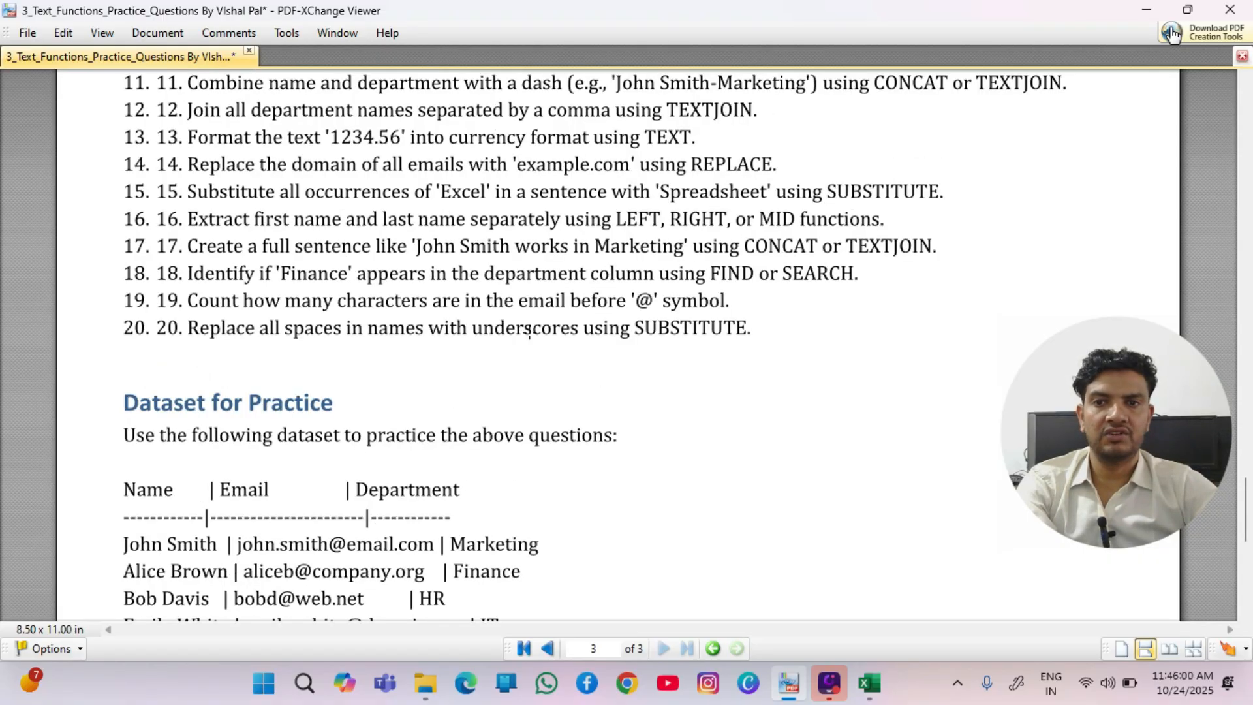
{"action": "scroll", "coordinate": [569, 399], "scroll_direction": "up", "scroll_amount": 4}
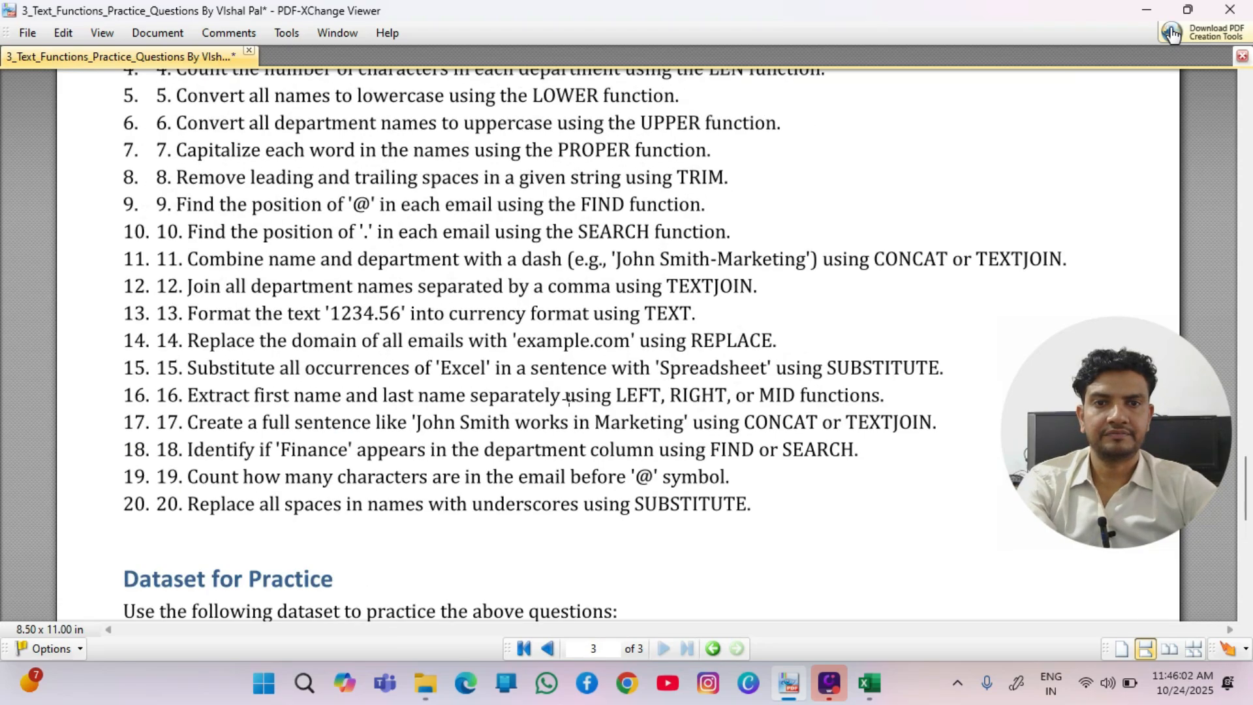